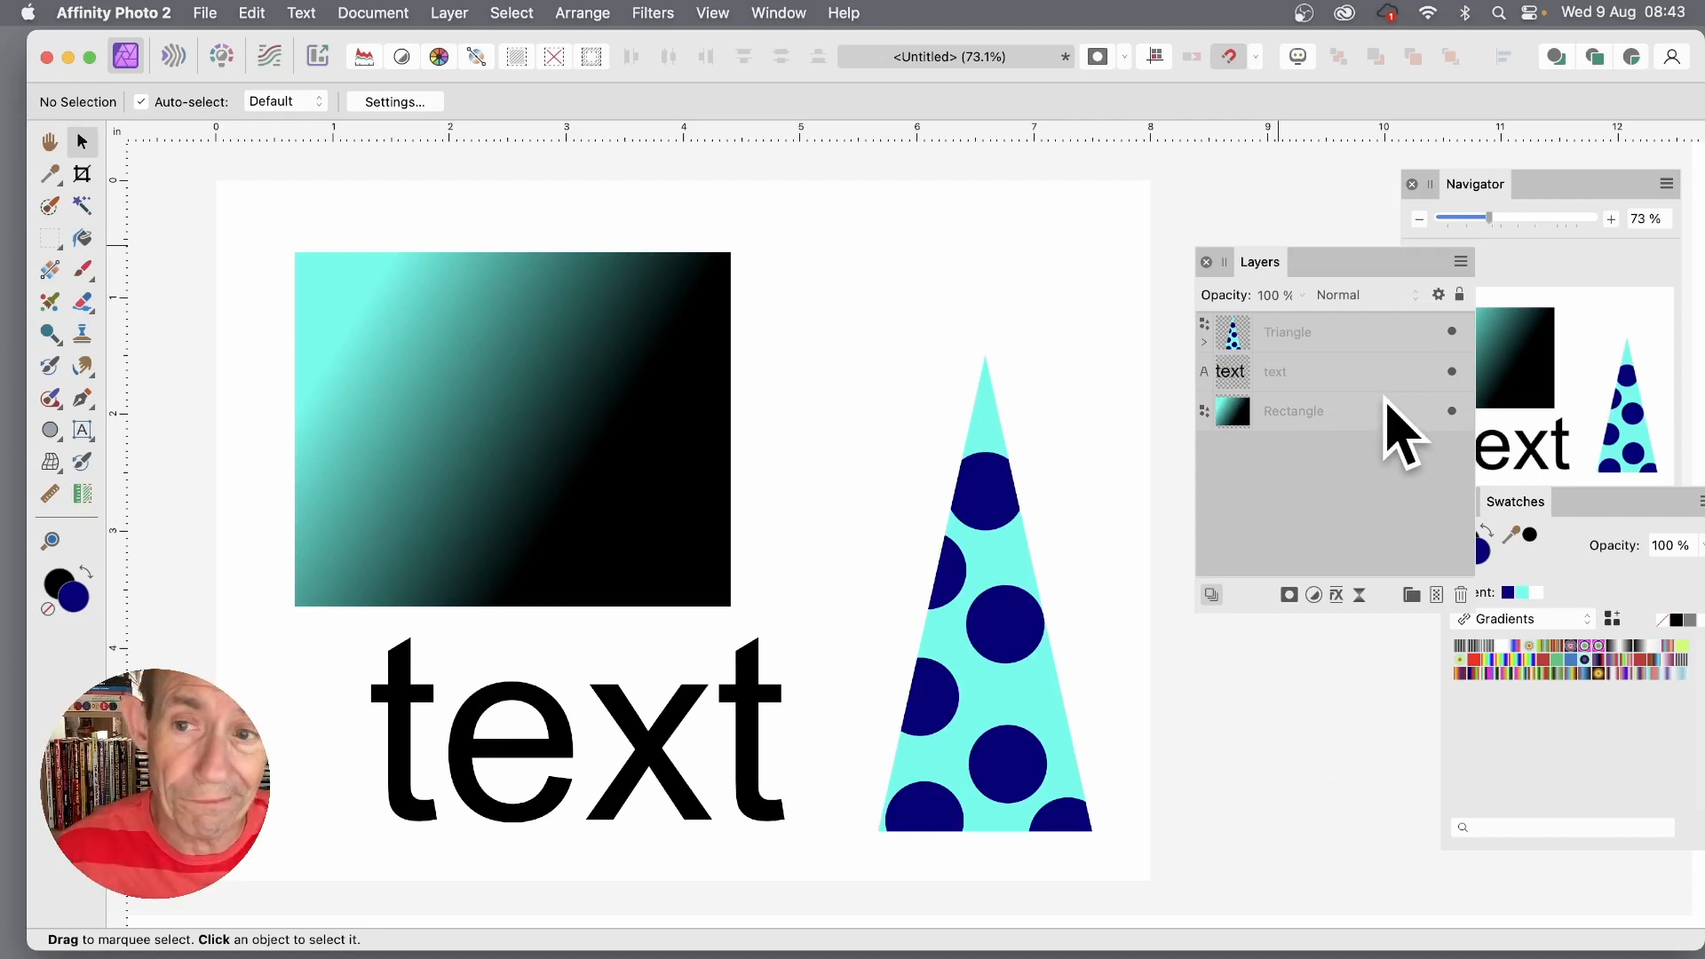
left_click(789, 18)
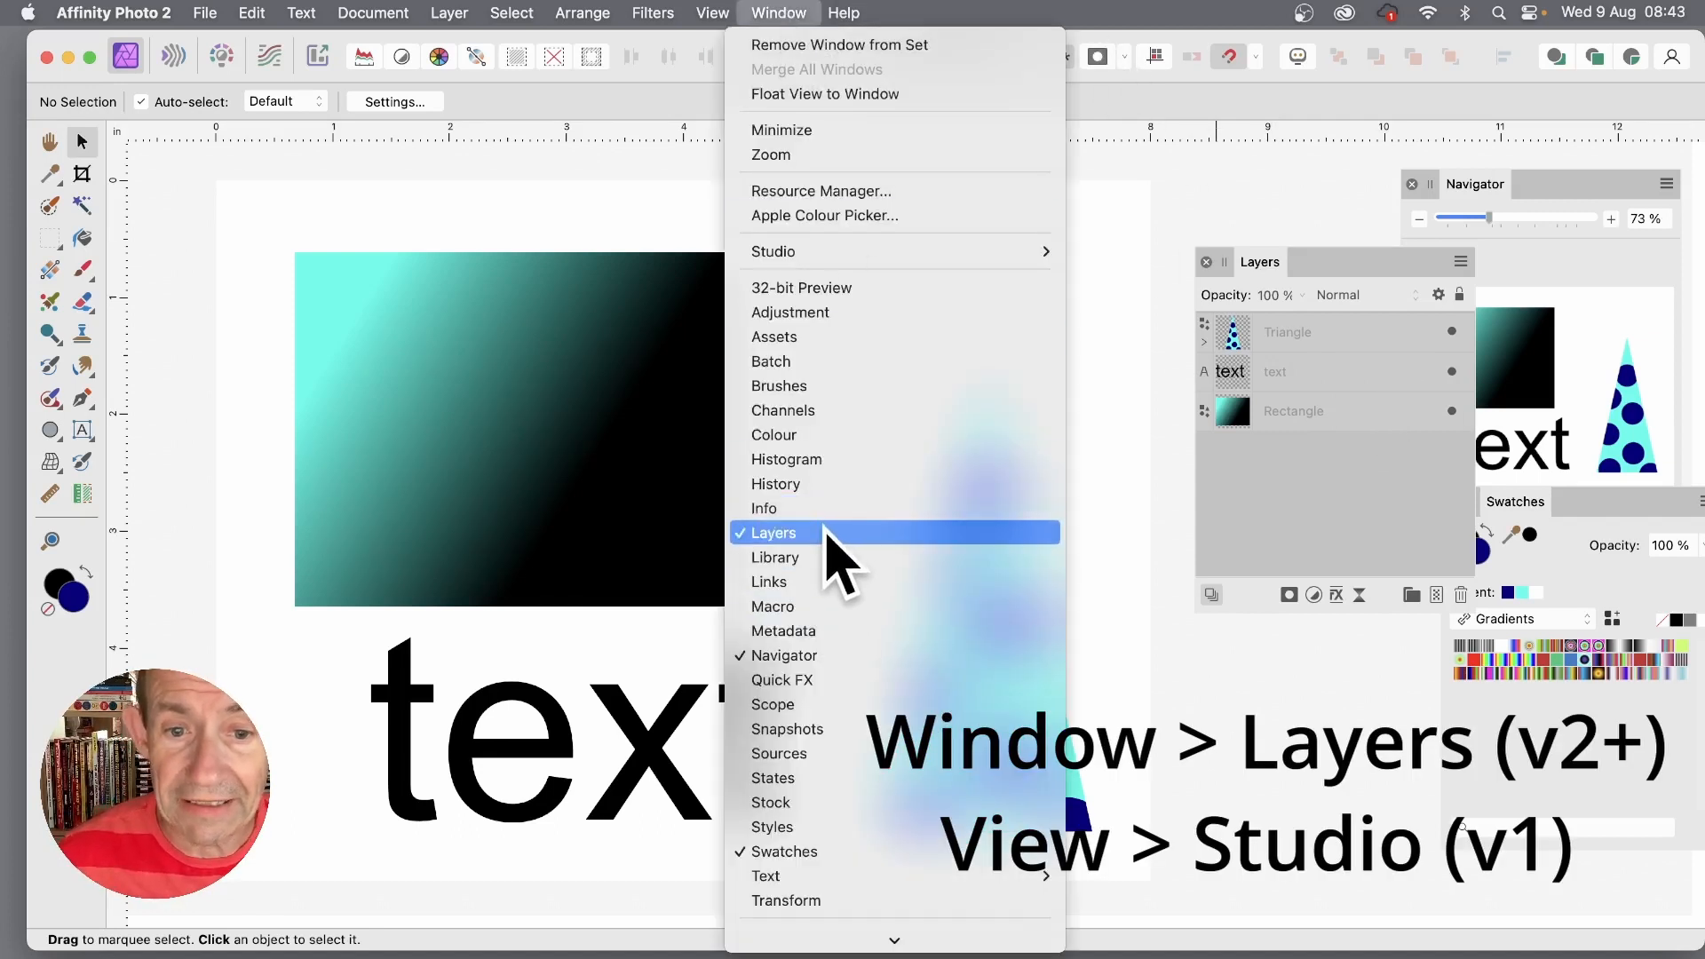
mouse_move(384, 19)
mouse_move(443, 15)
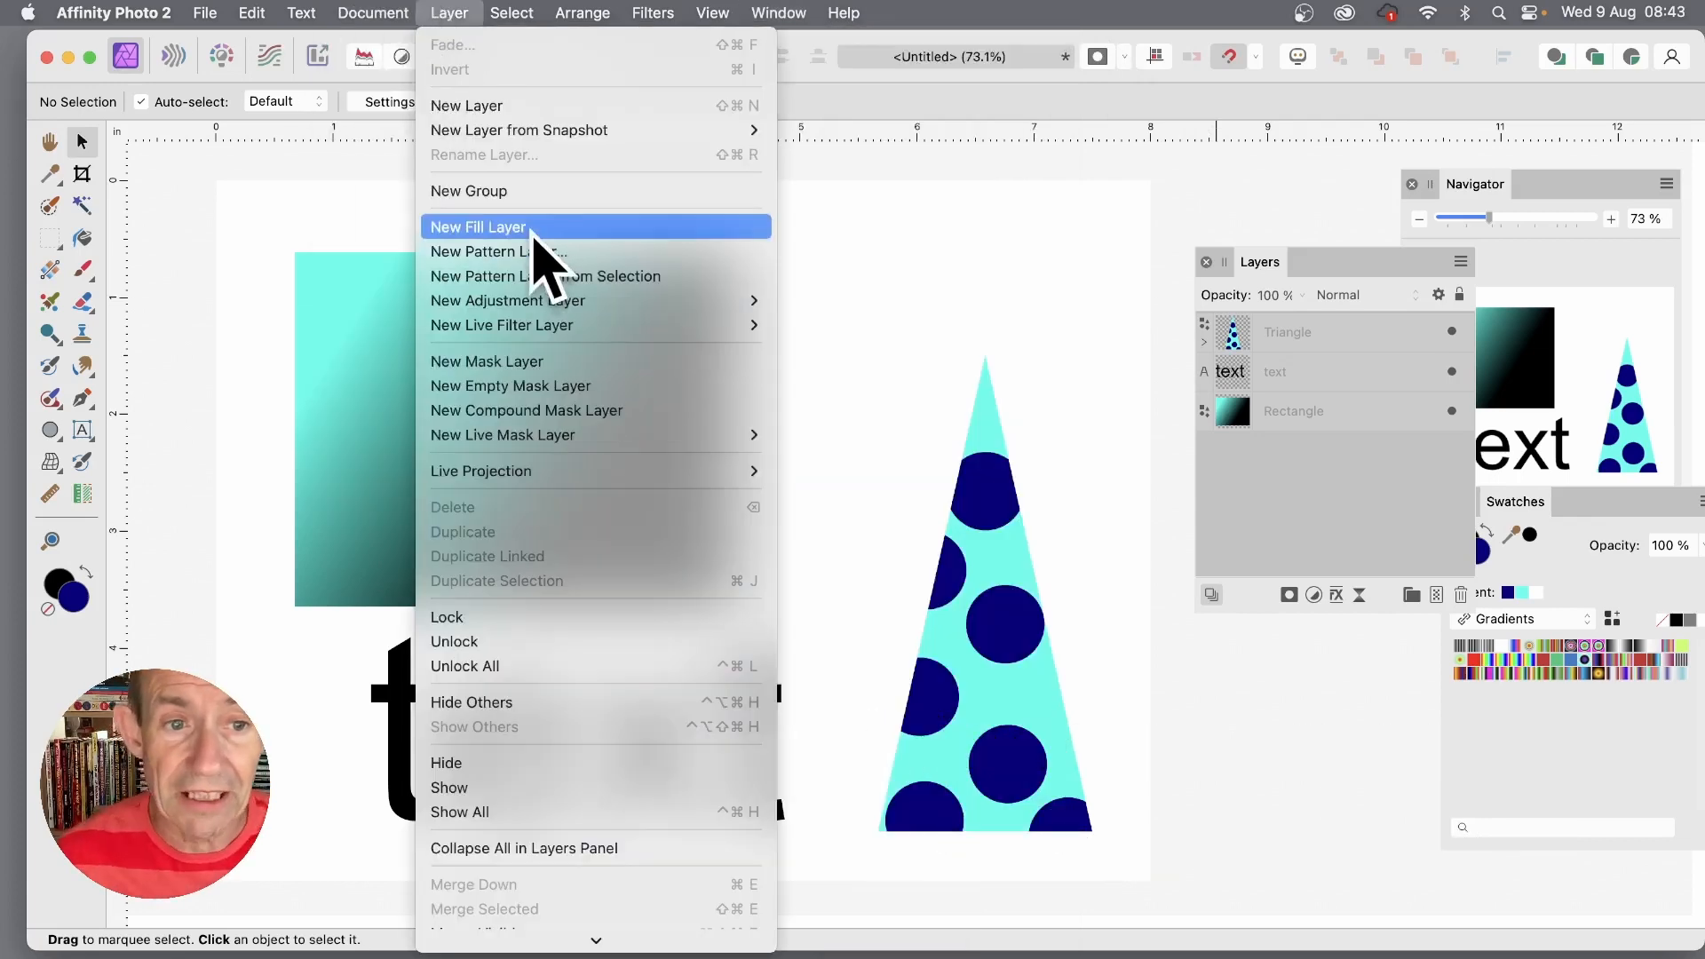
mouse_move(542, 330)
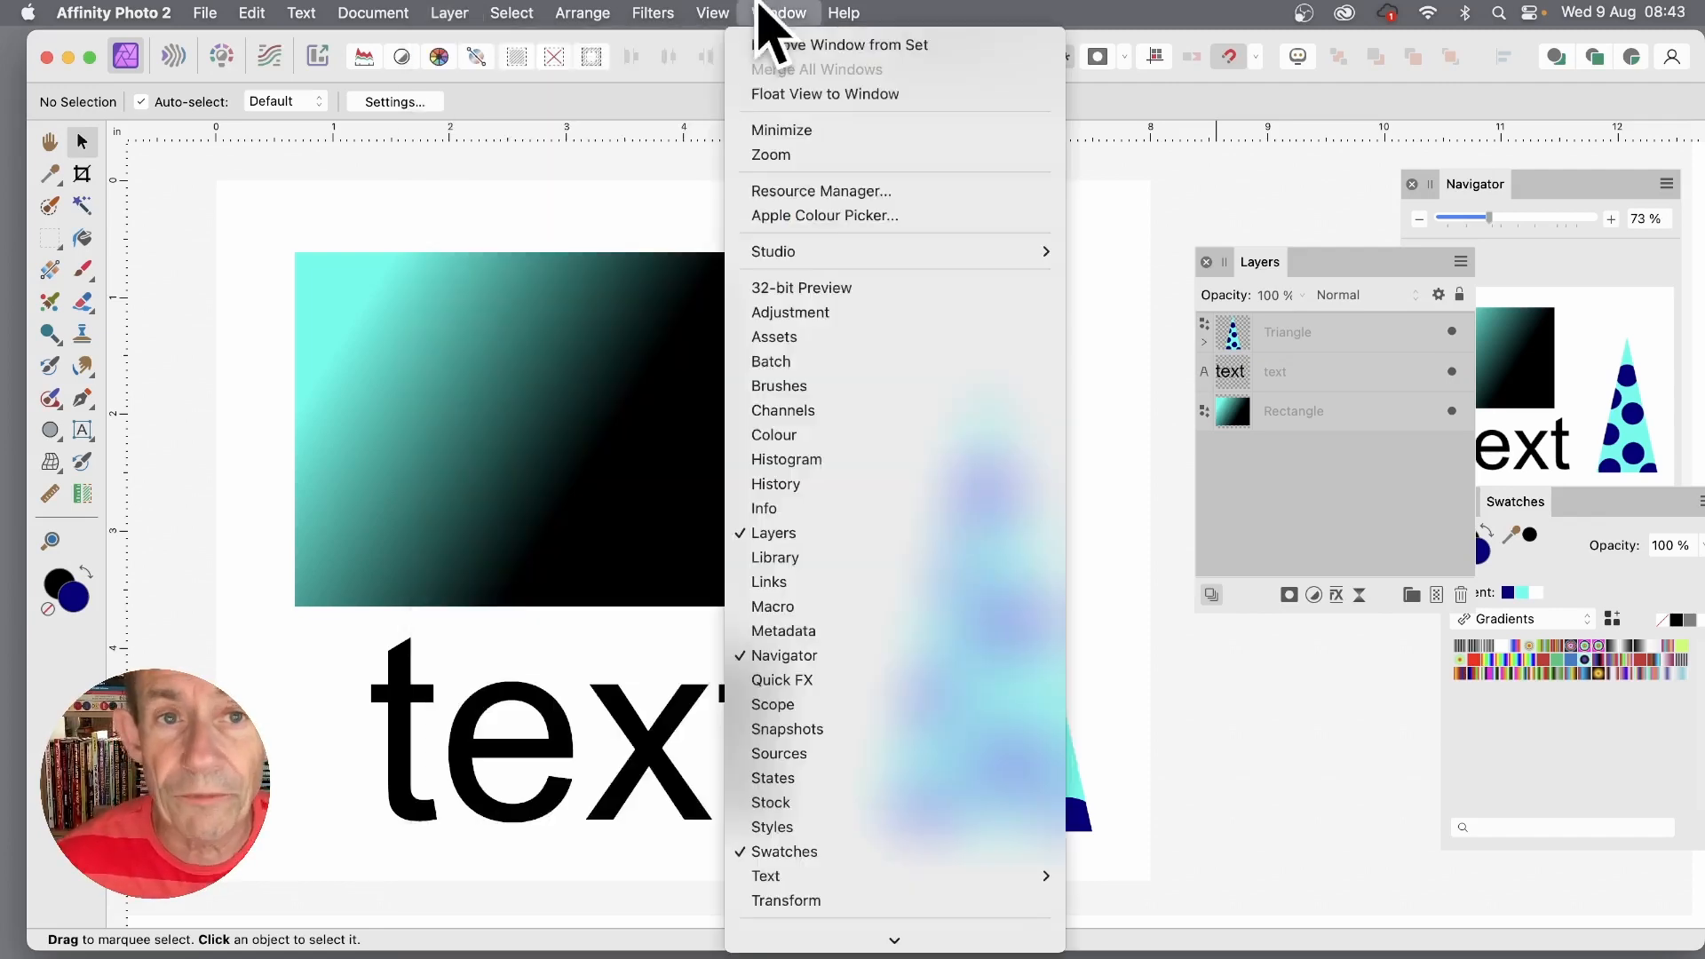
mouse_move(666, 14)
mouse_move(666, 124)
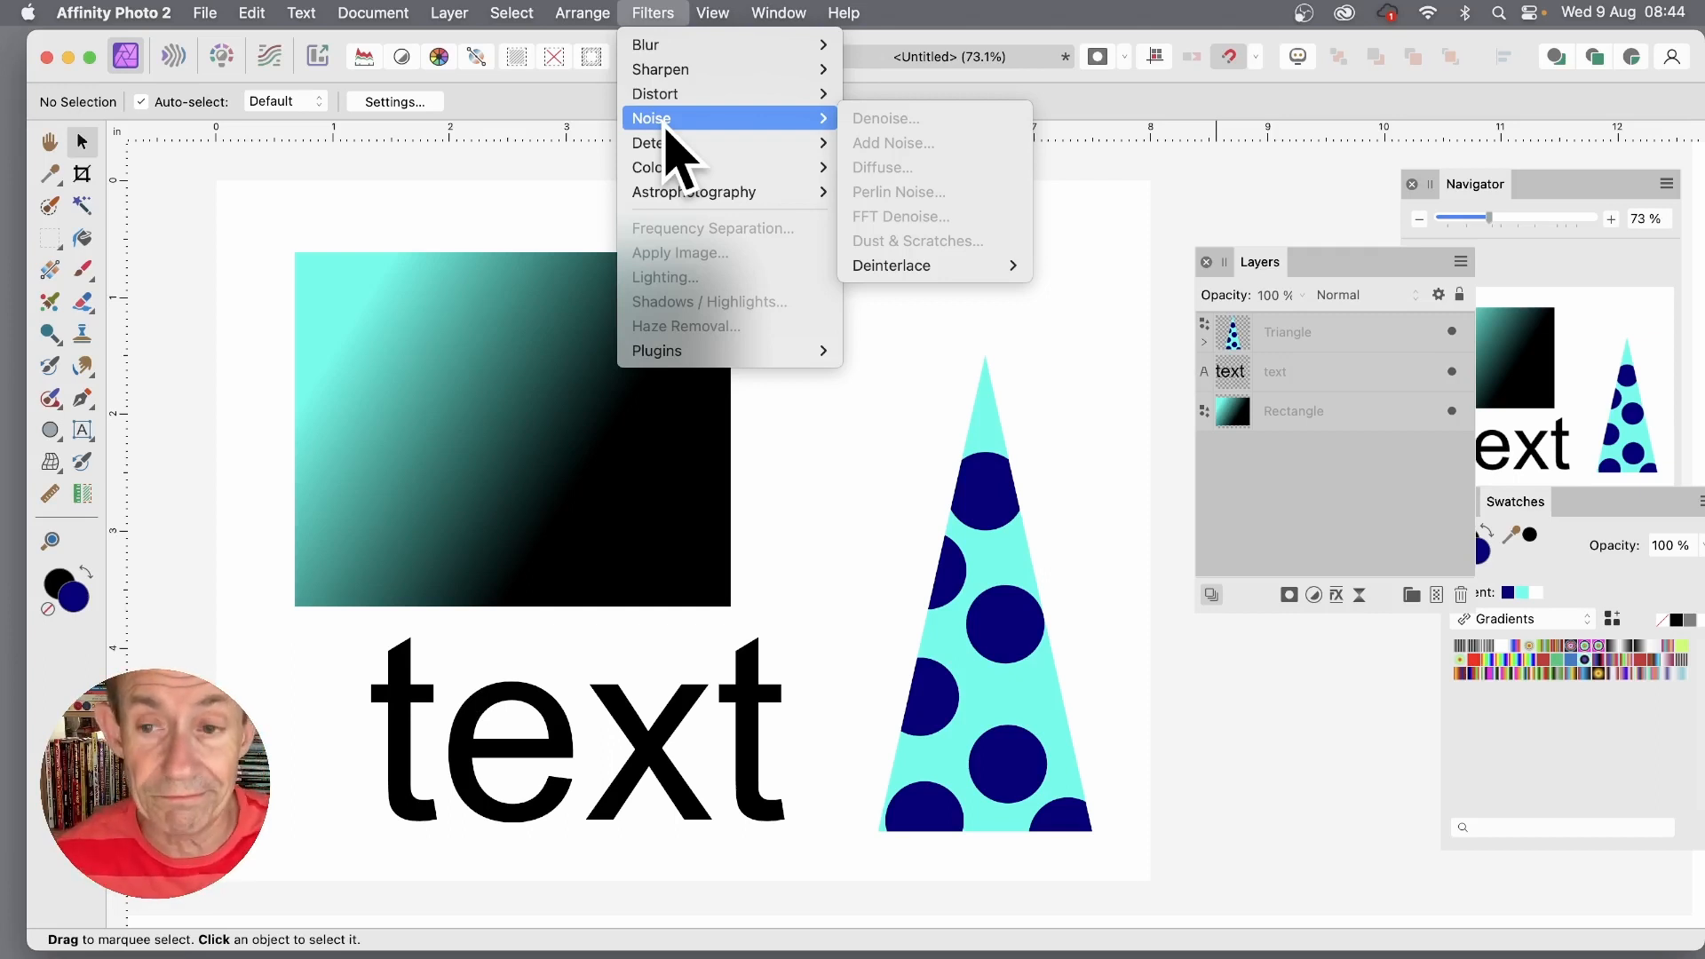
left_click(1321, 515)
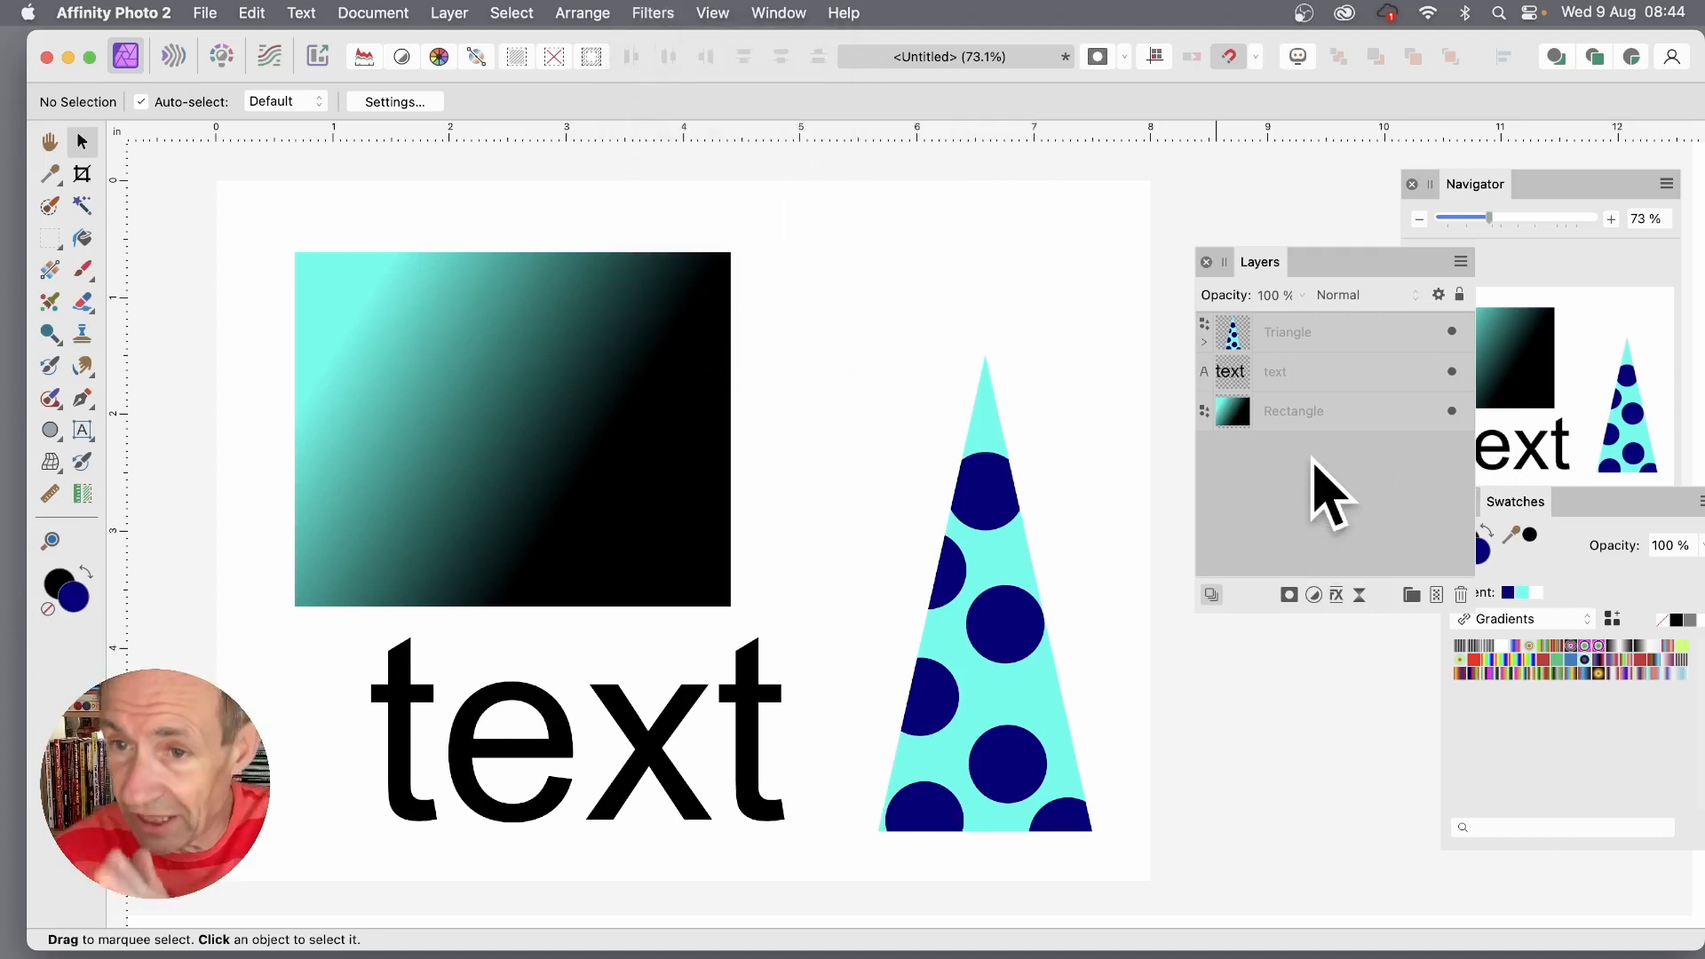
left_click(1366, 329)
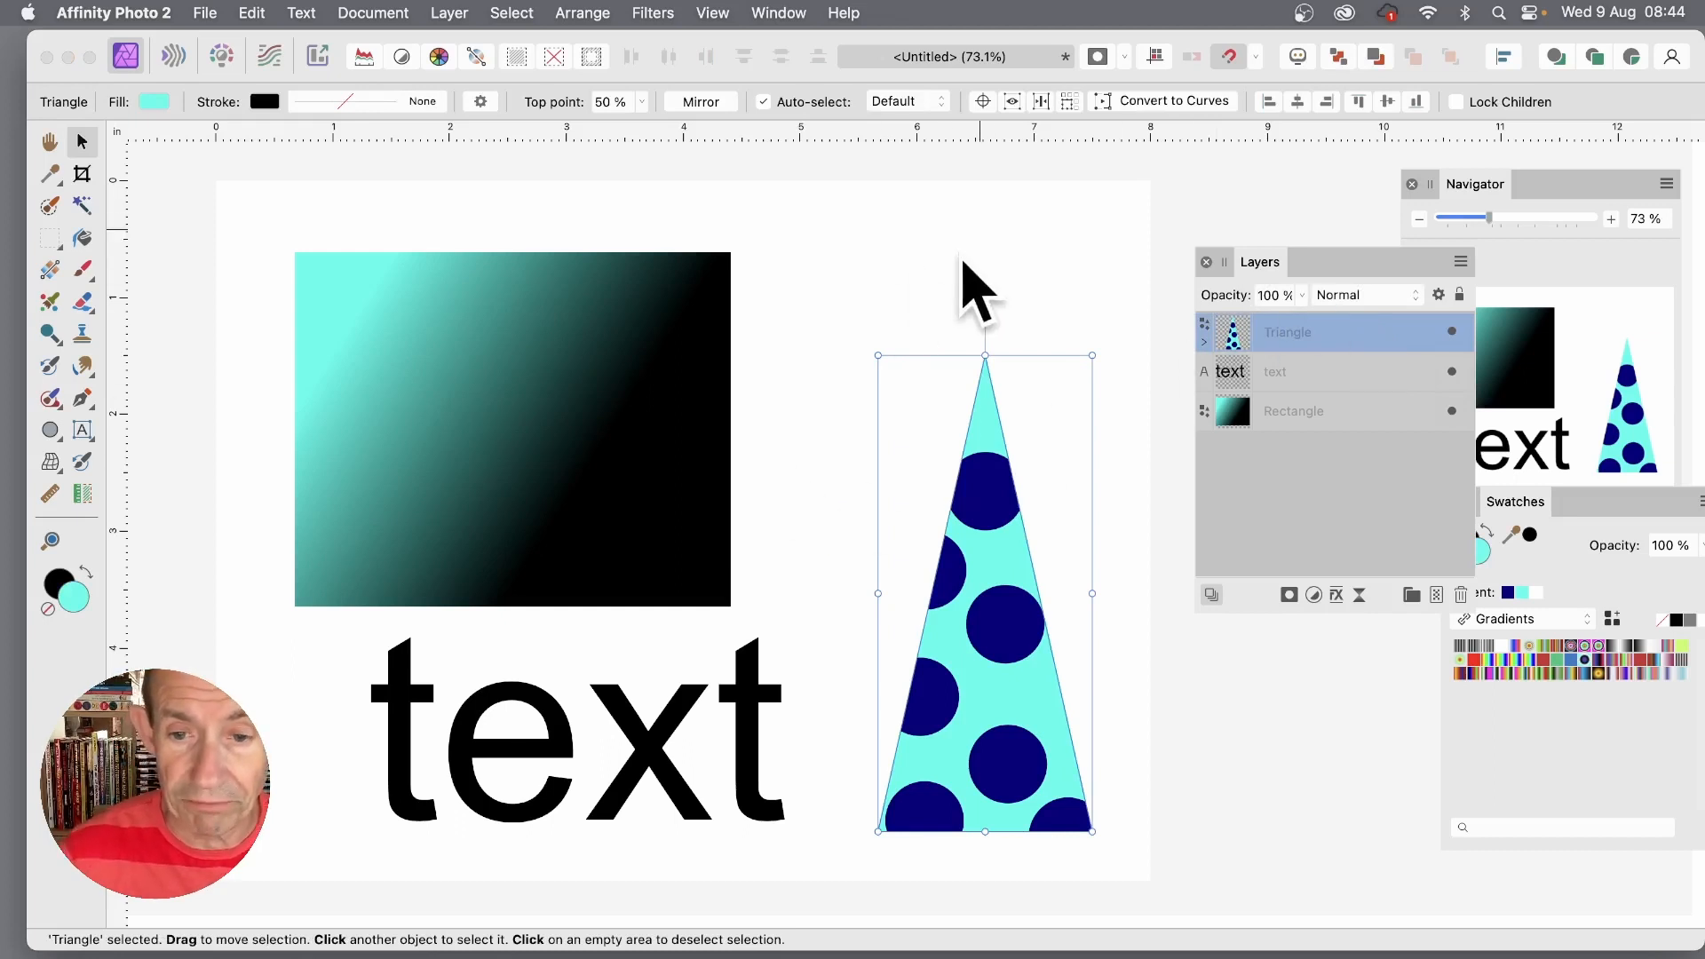
left_click(1243, 477)
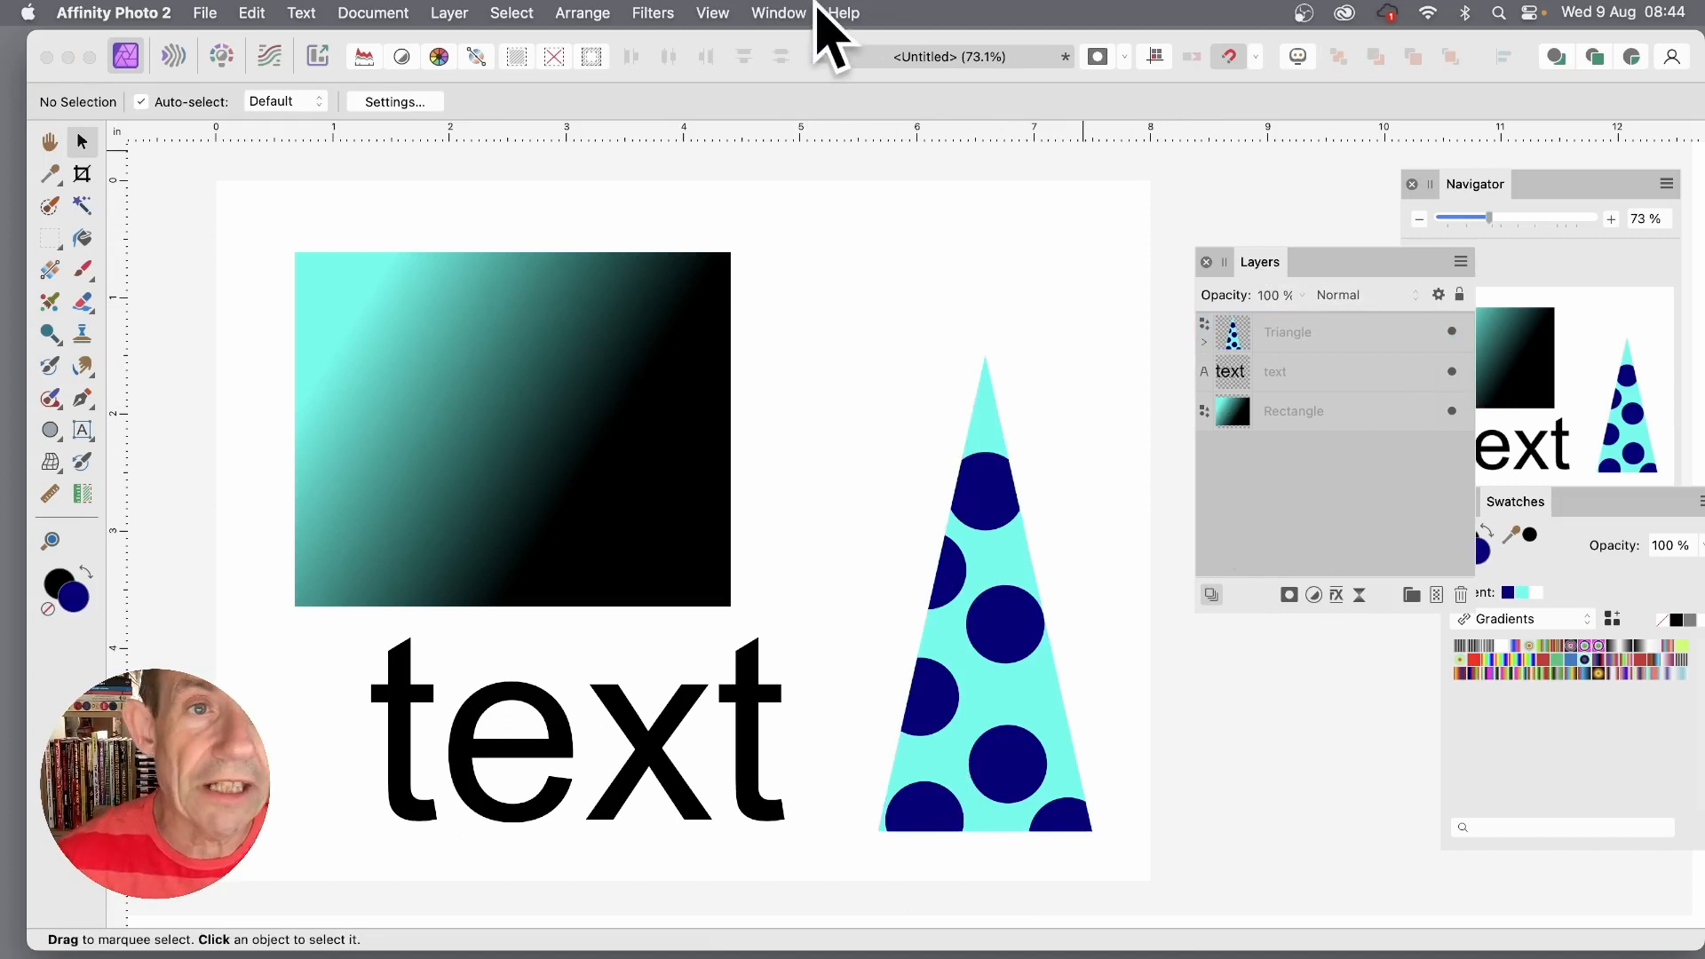
Add a live Gaussian Blur filter layer above all objects with nothing selected, and place its settings dialog over the artwork.
left_click(465, 14)
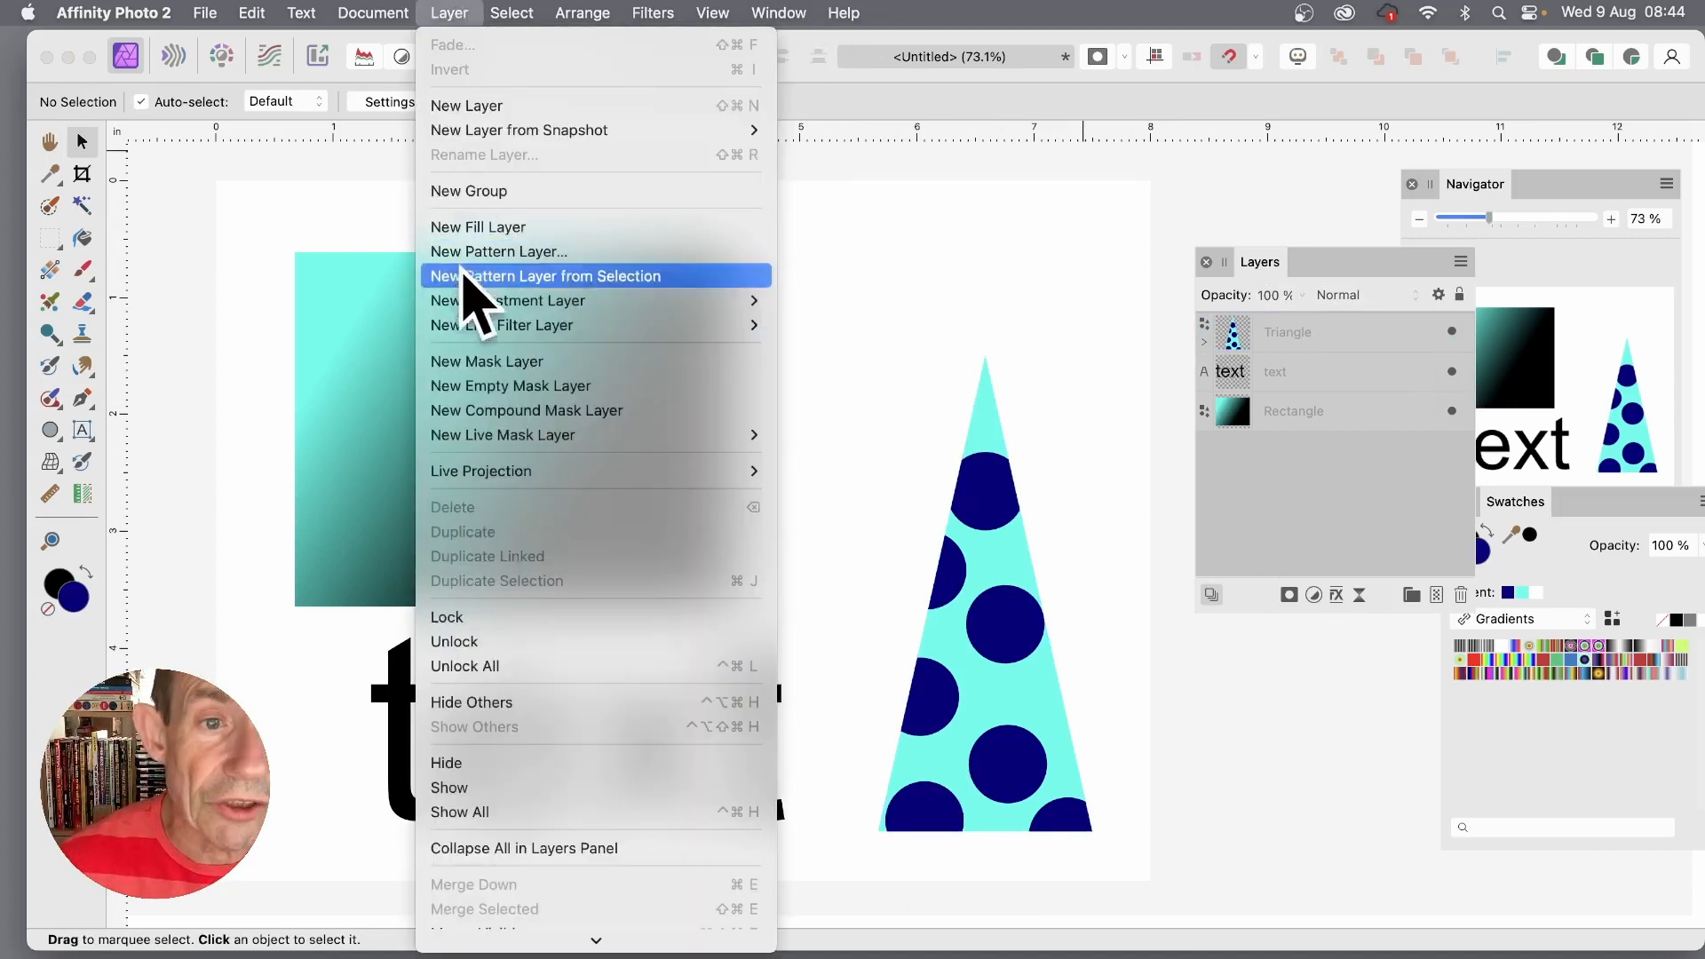
mouse_move(488, 329)
mouse_move(925, 335)
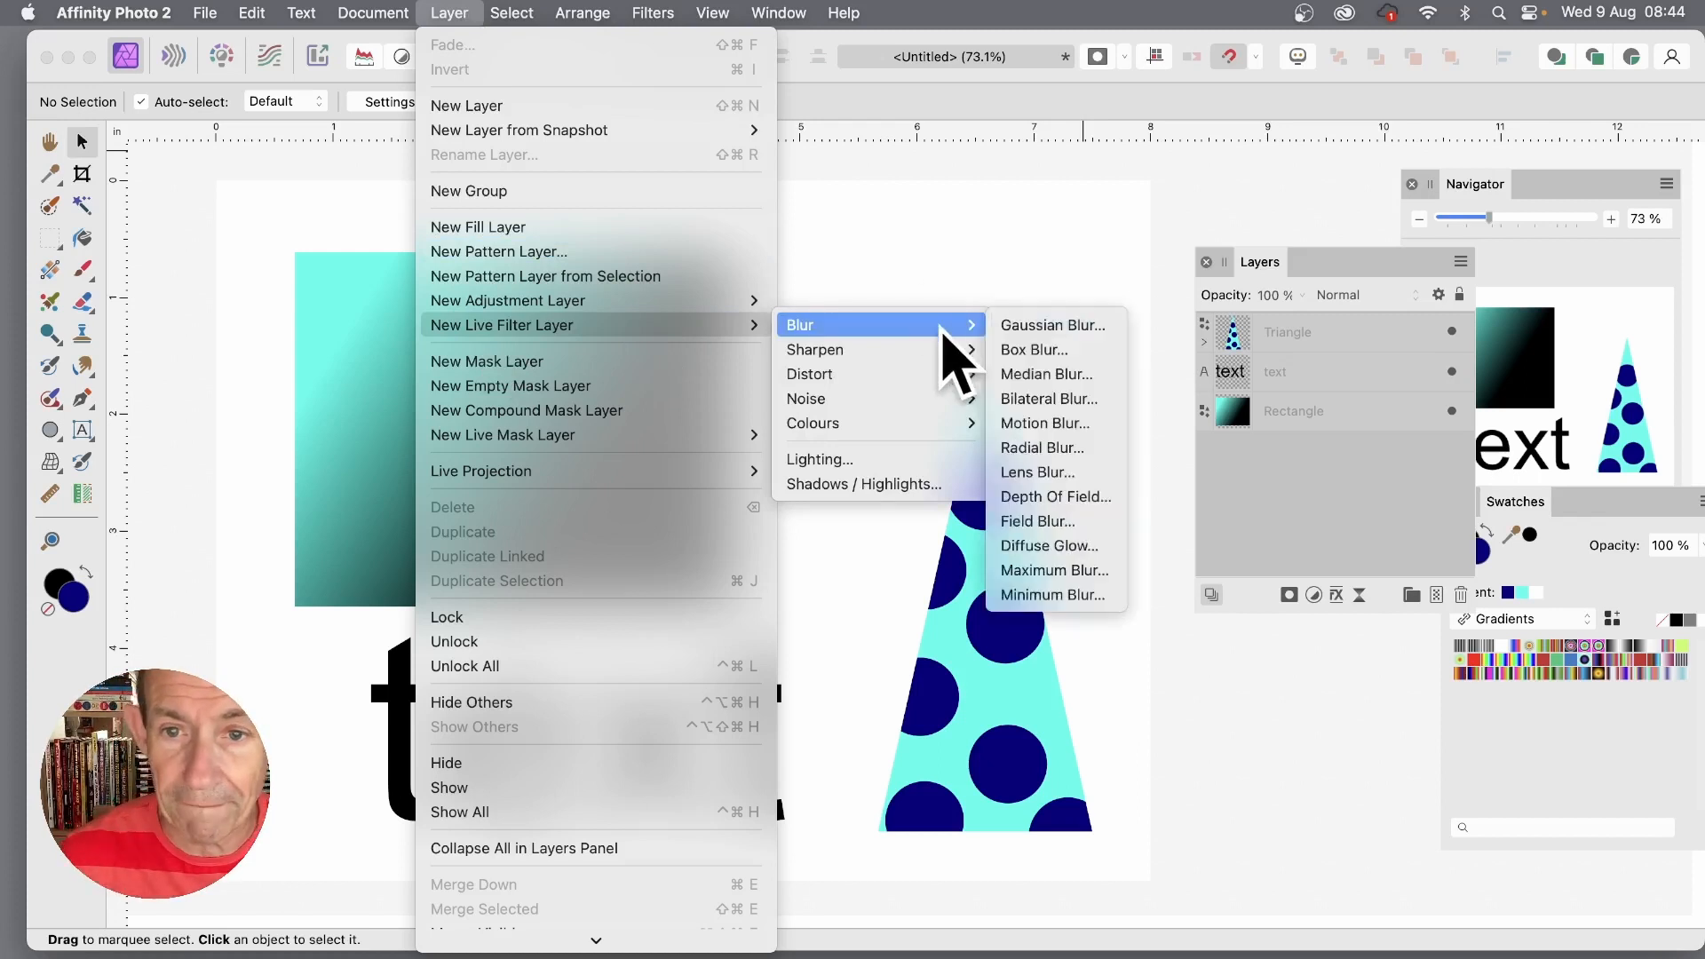
left_click(1053, 325)
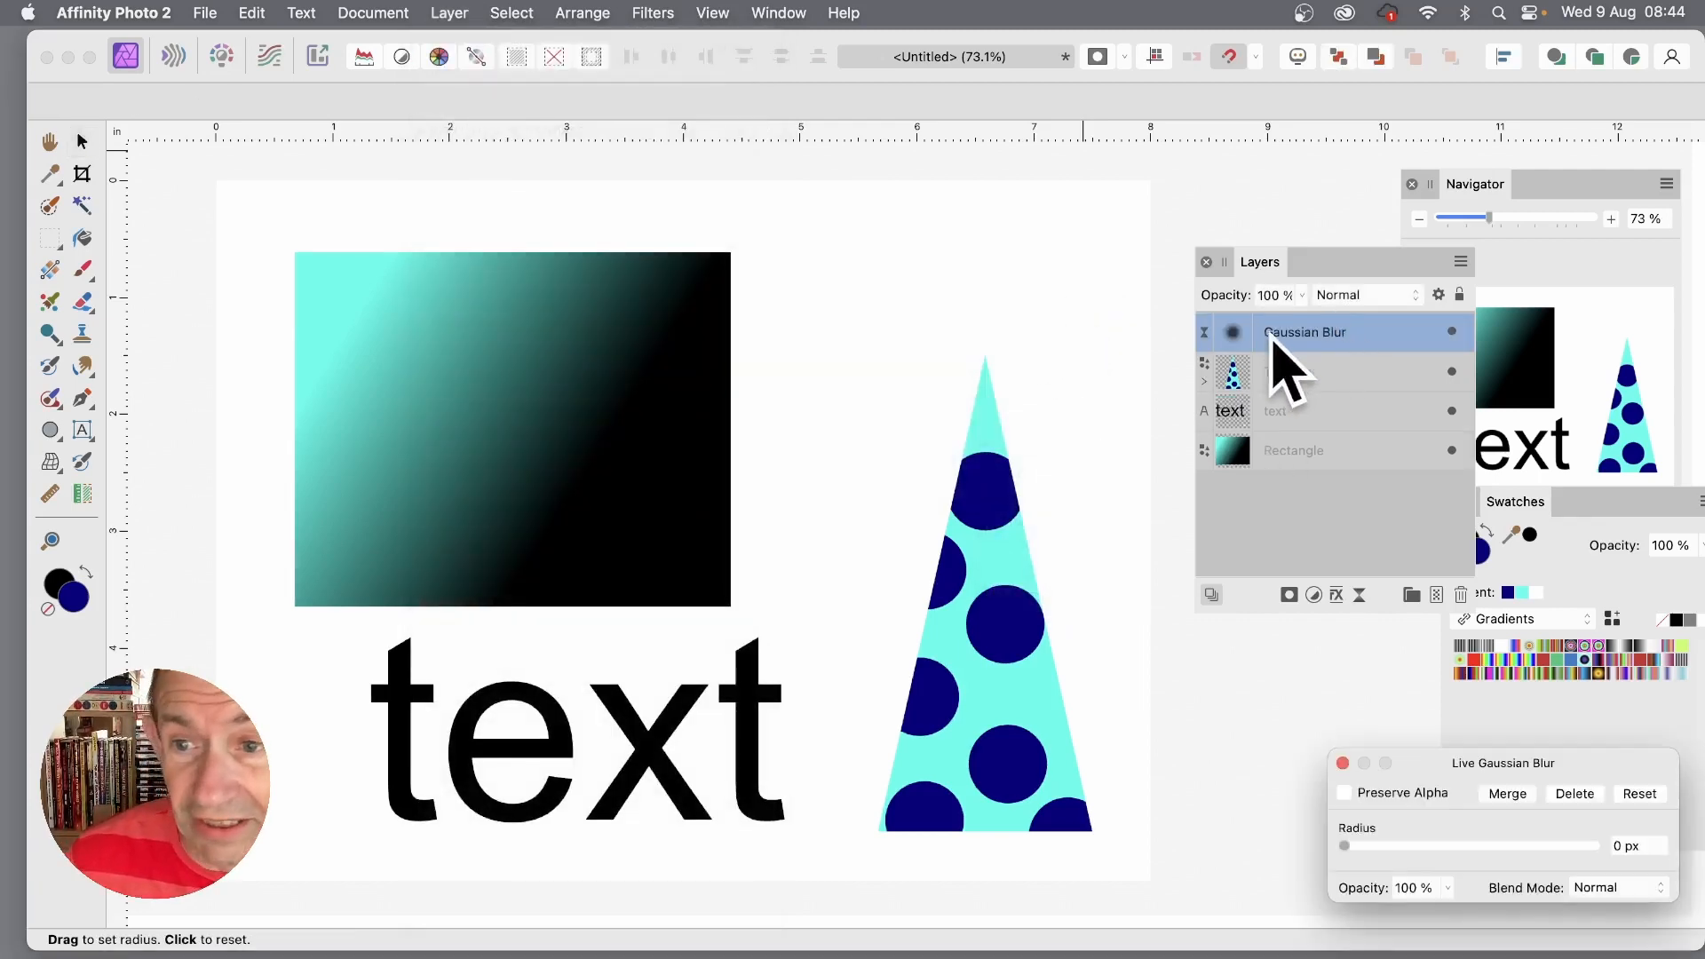
left_click_drag(1469, 775, 750, 280)
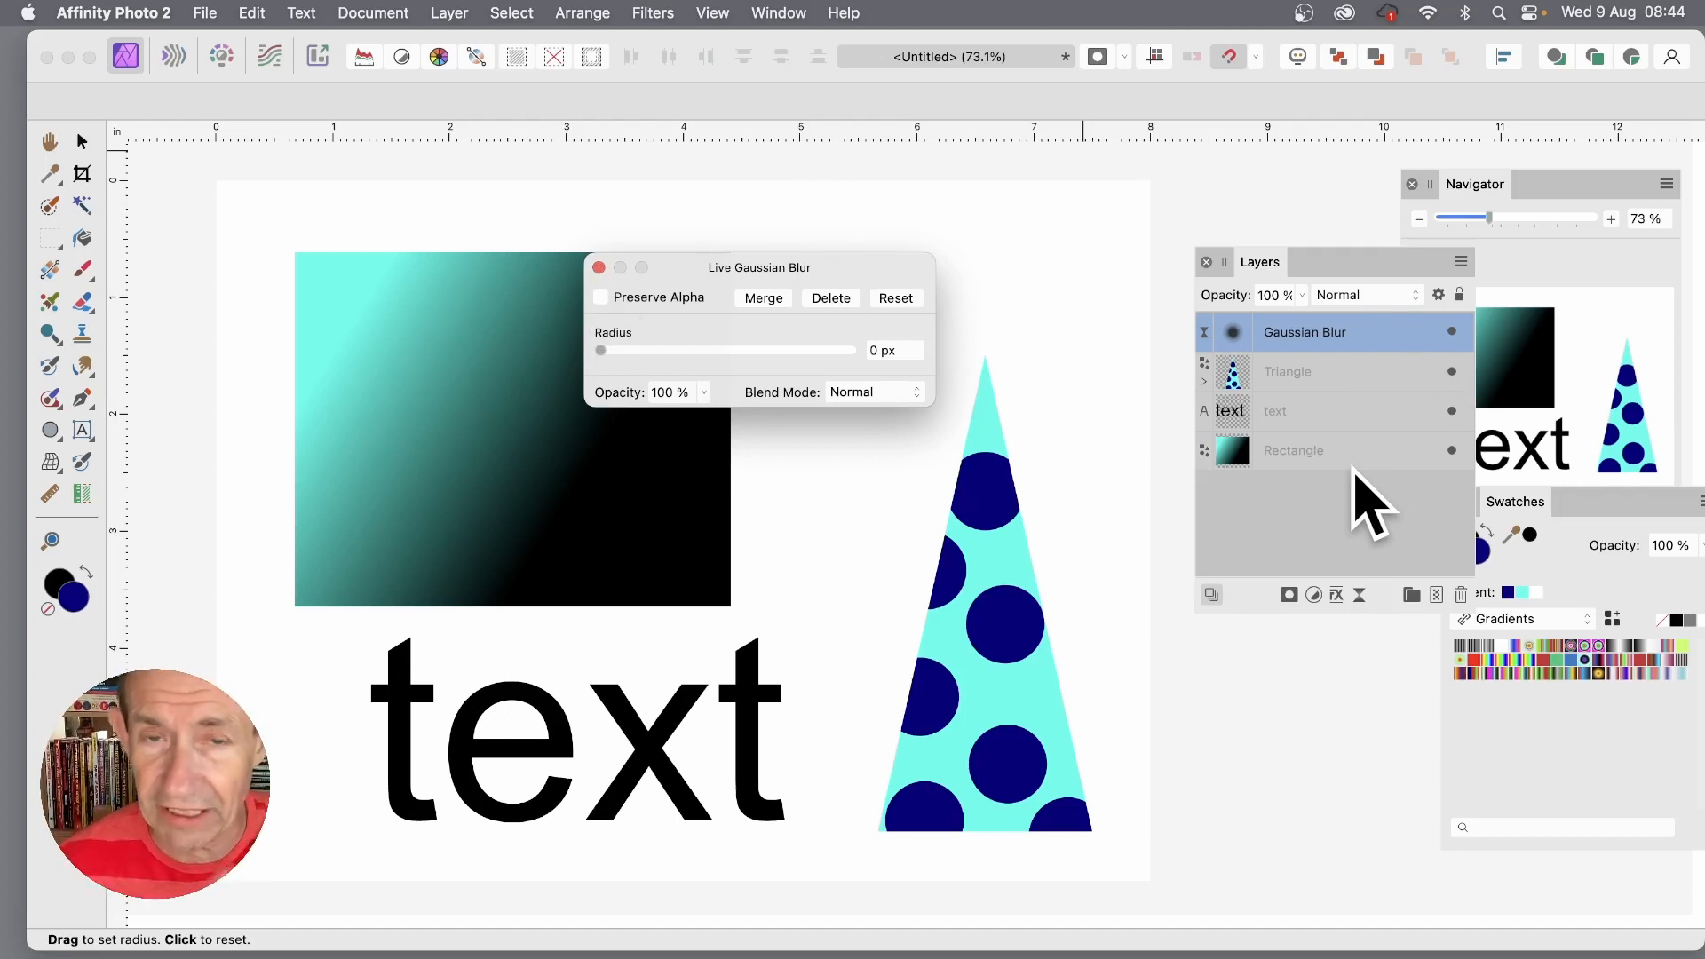
Try stronger Gaussian Blur radii up to 100 px and 200 px, and reduce the radius to about 41 px.
left_click_drag(624, 351, 793, 355)
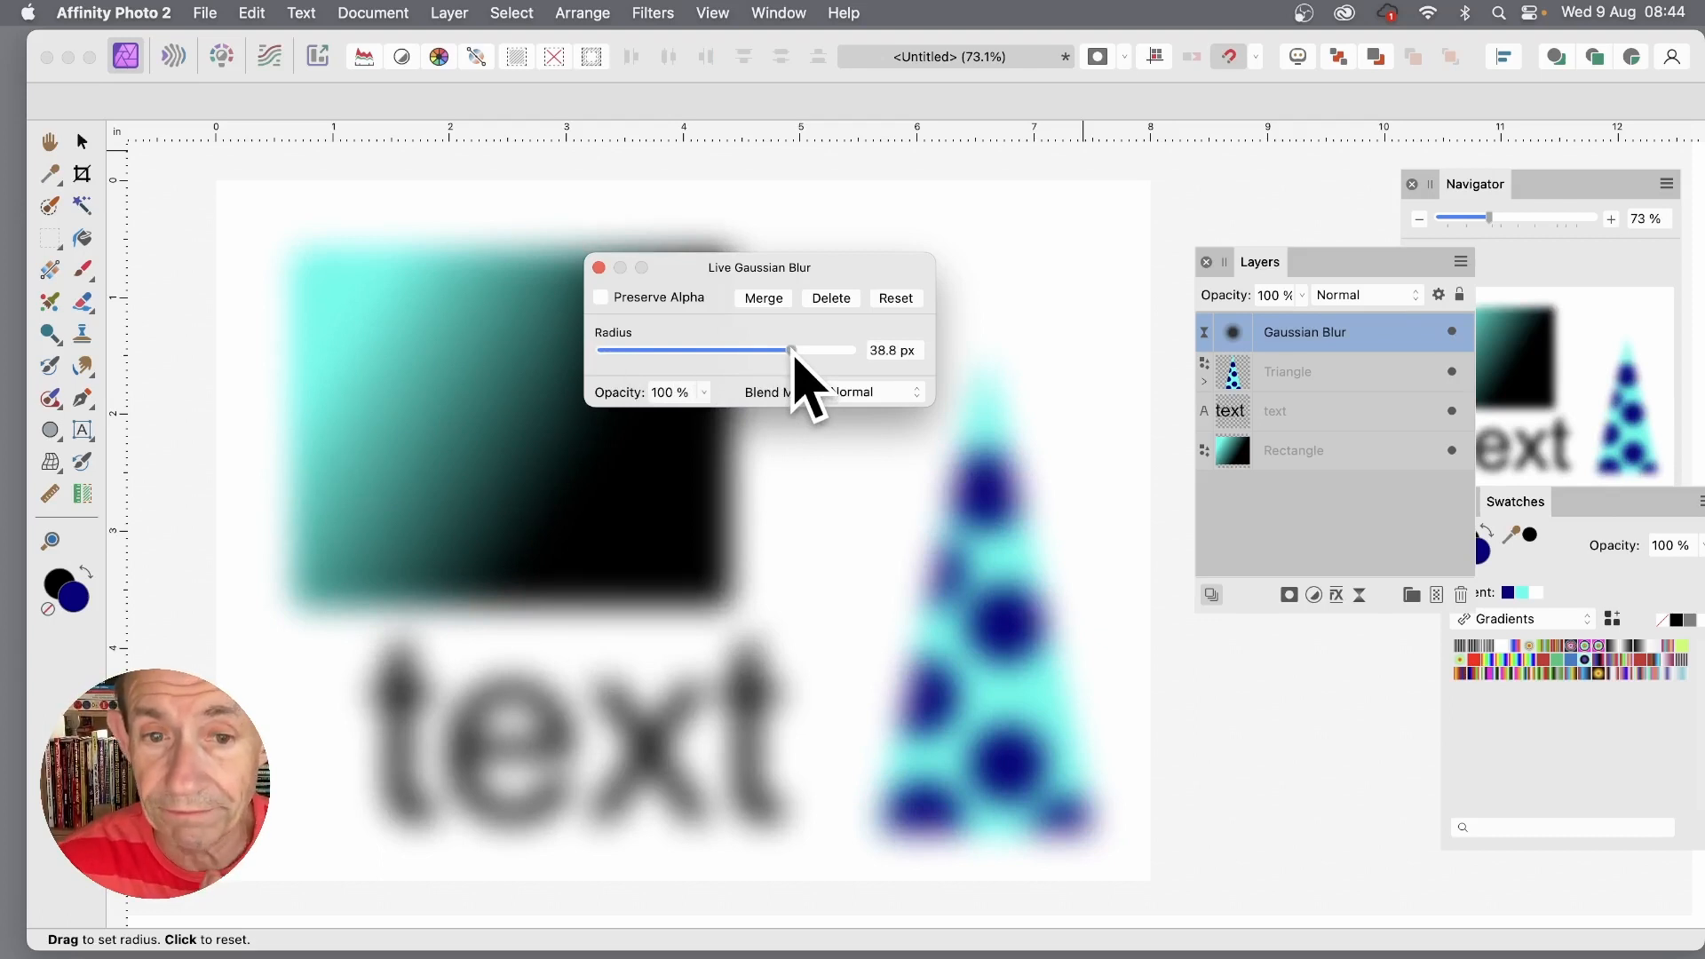
left_click_drag(793, 355, 1030, 356)
left_click(917, 348)
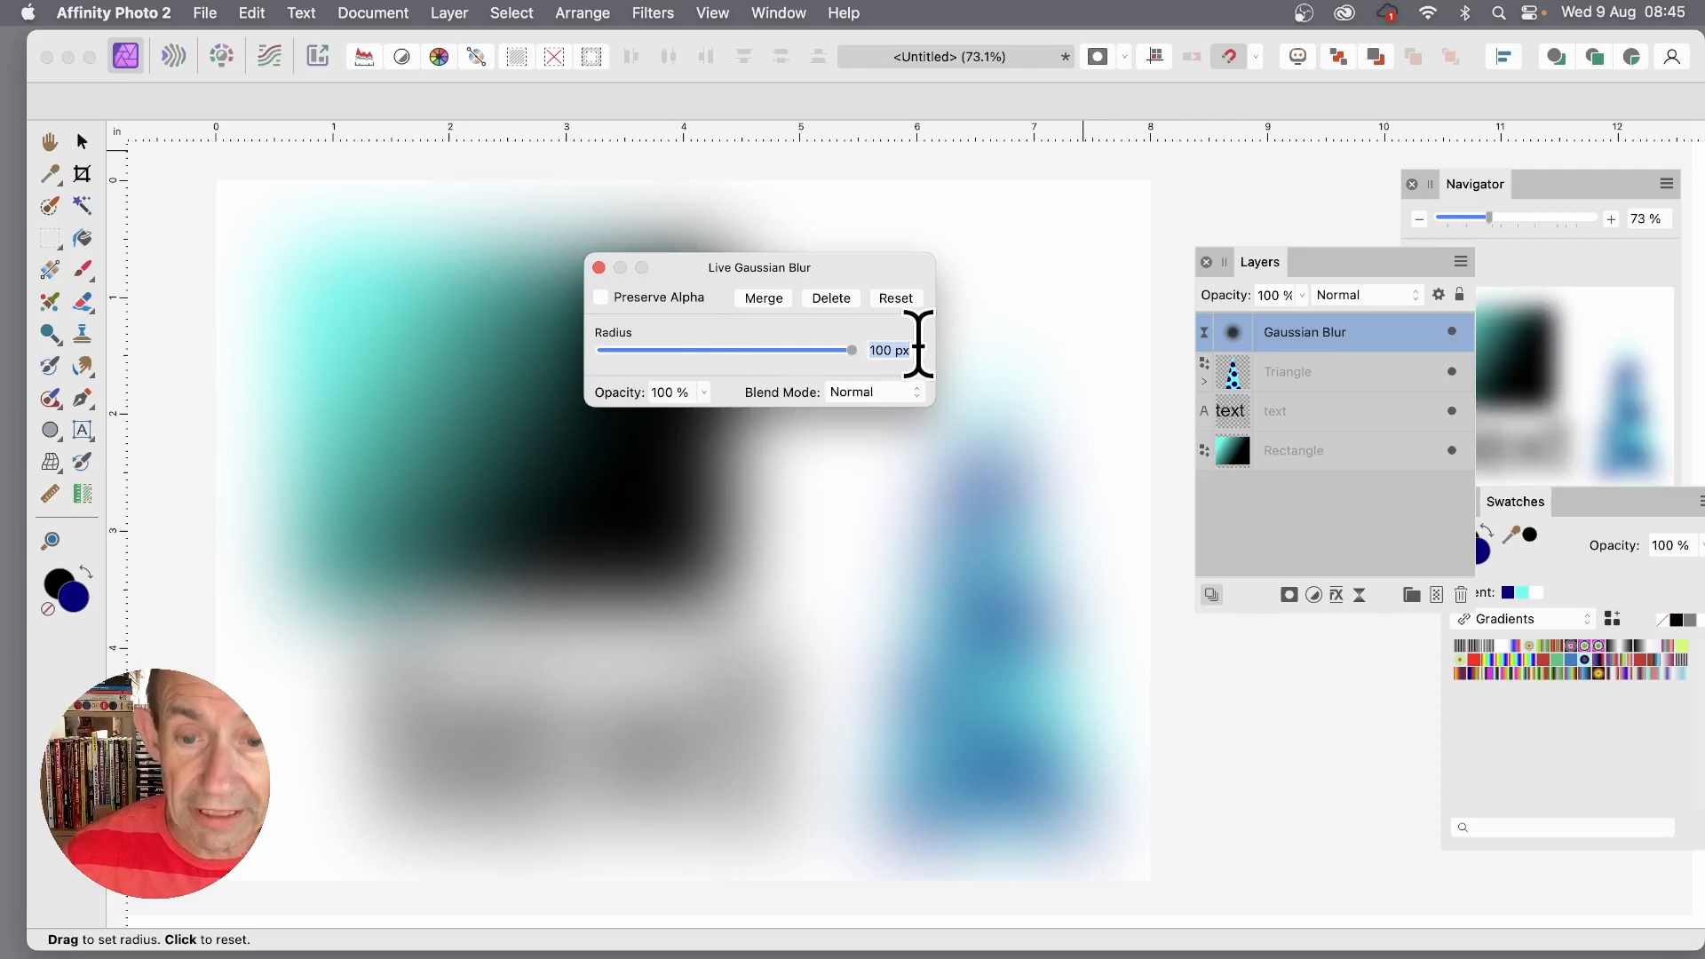
type("200")
key("Tab")
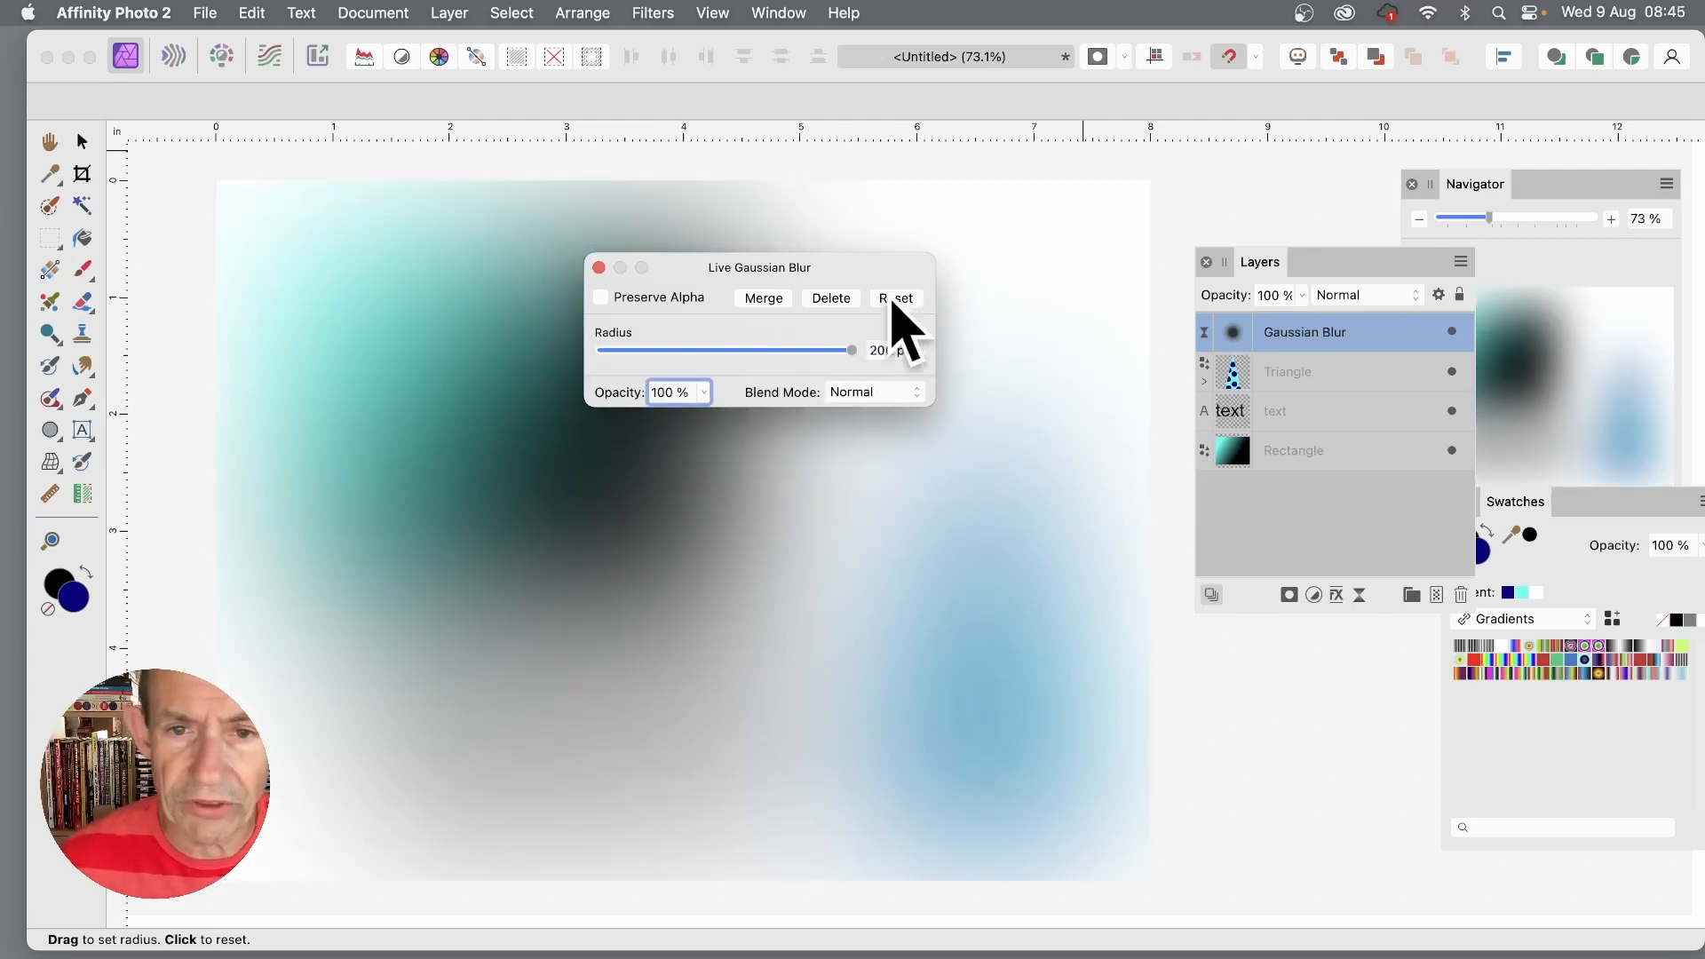
left_click_drag(852, 350, 799, 351)
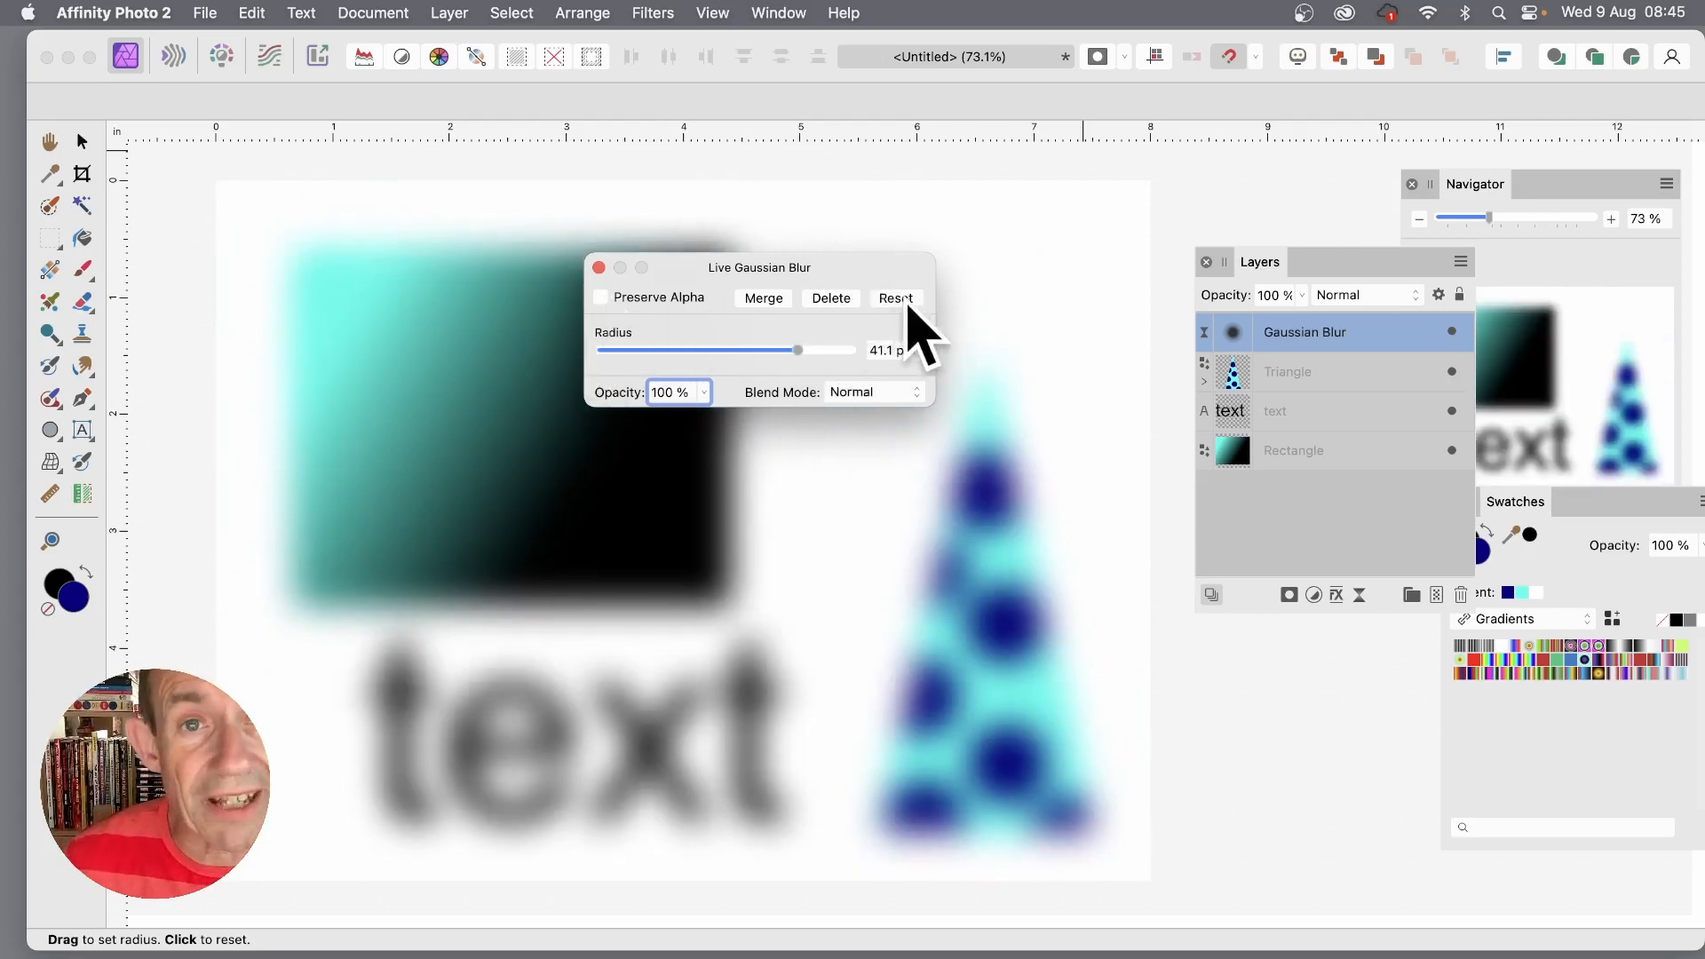
Compare the blurred object edges with Preserve Alpha on and off, nudging the radius to 41.4 px and leaving the option off.
left_click(602, 298)
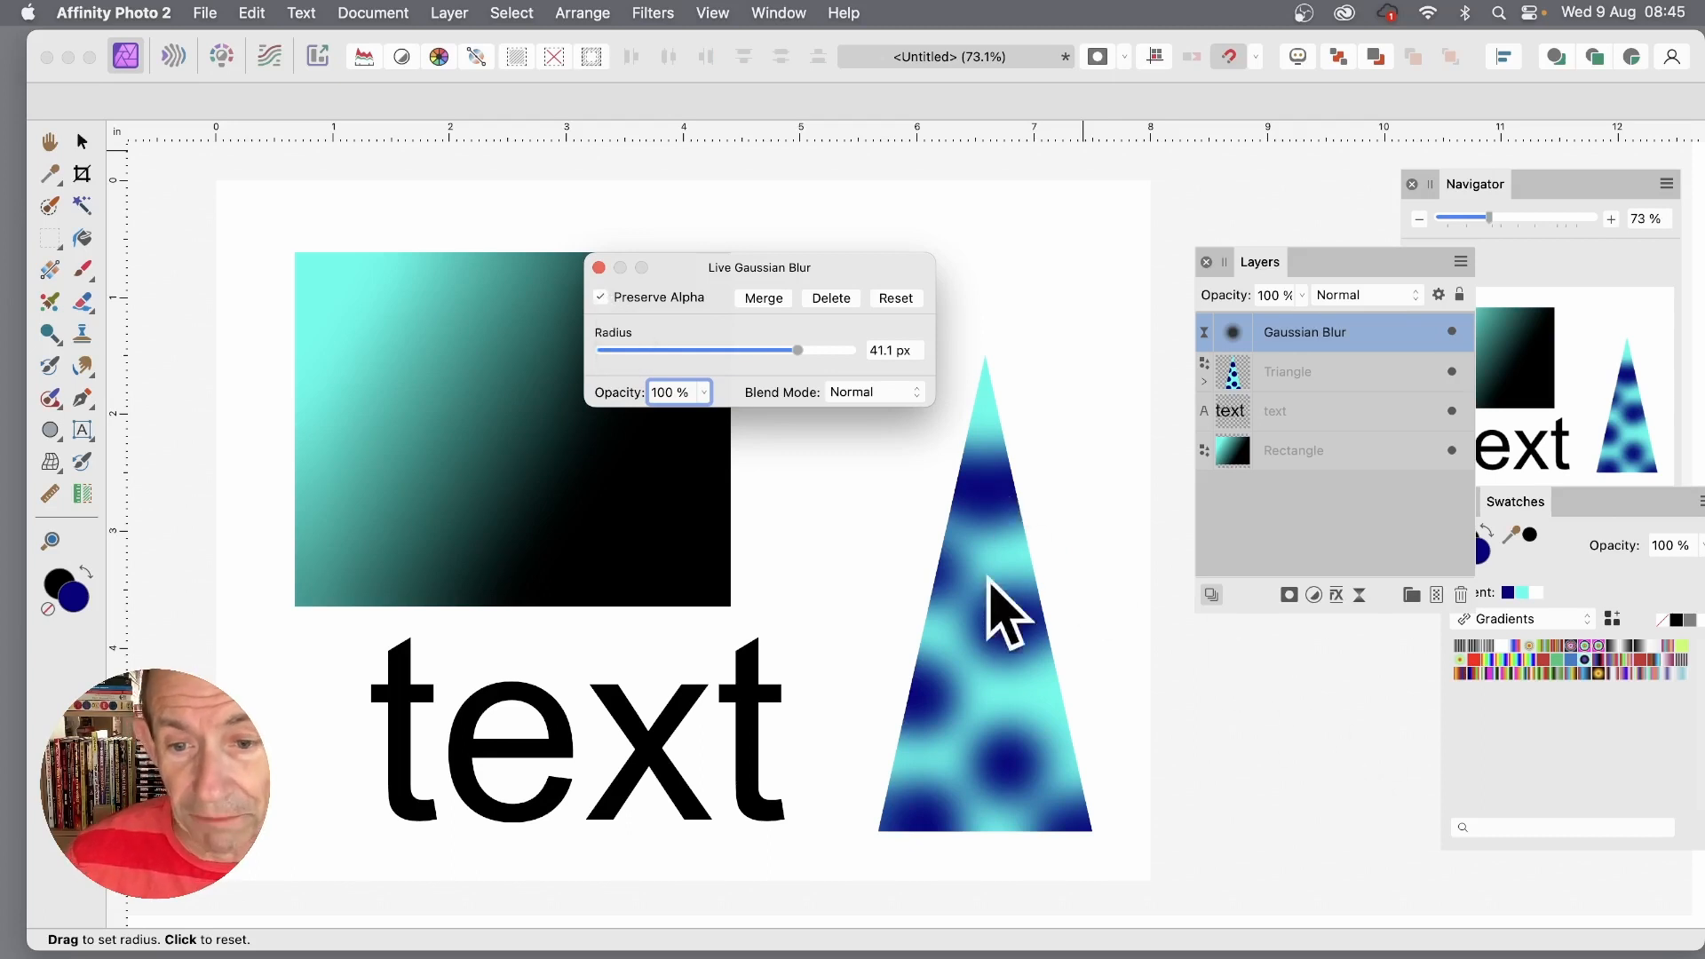
left_click(601, 297)
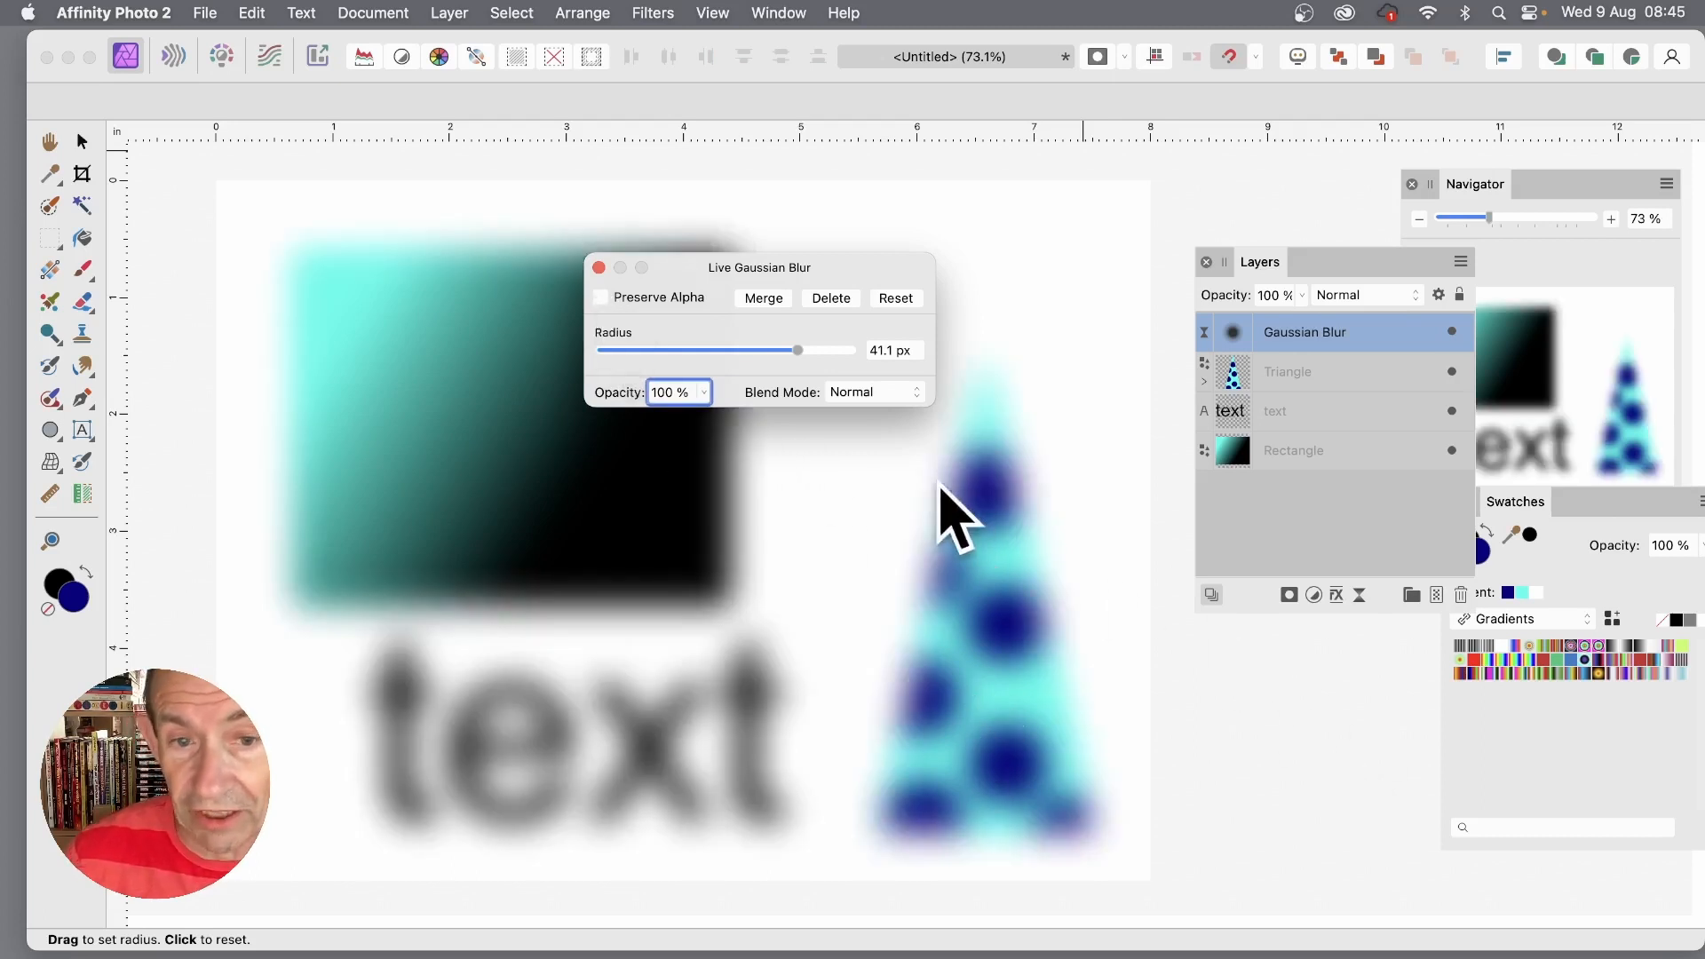
left_click(602, 298)
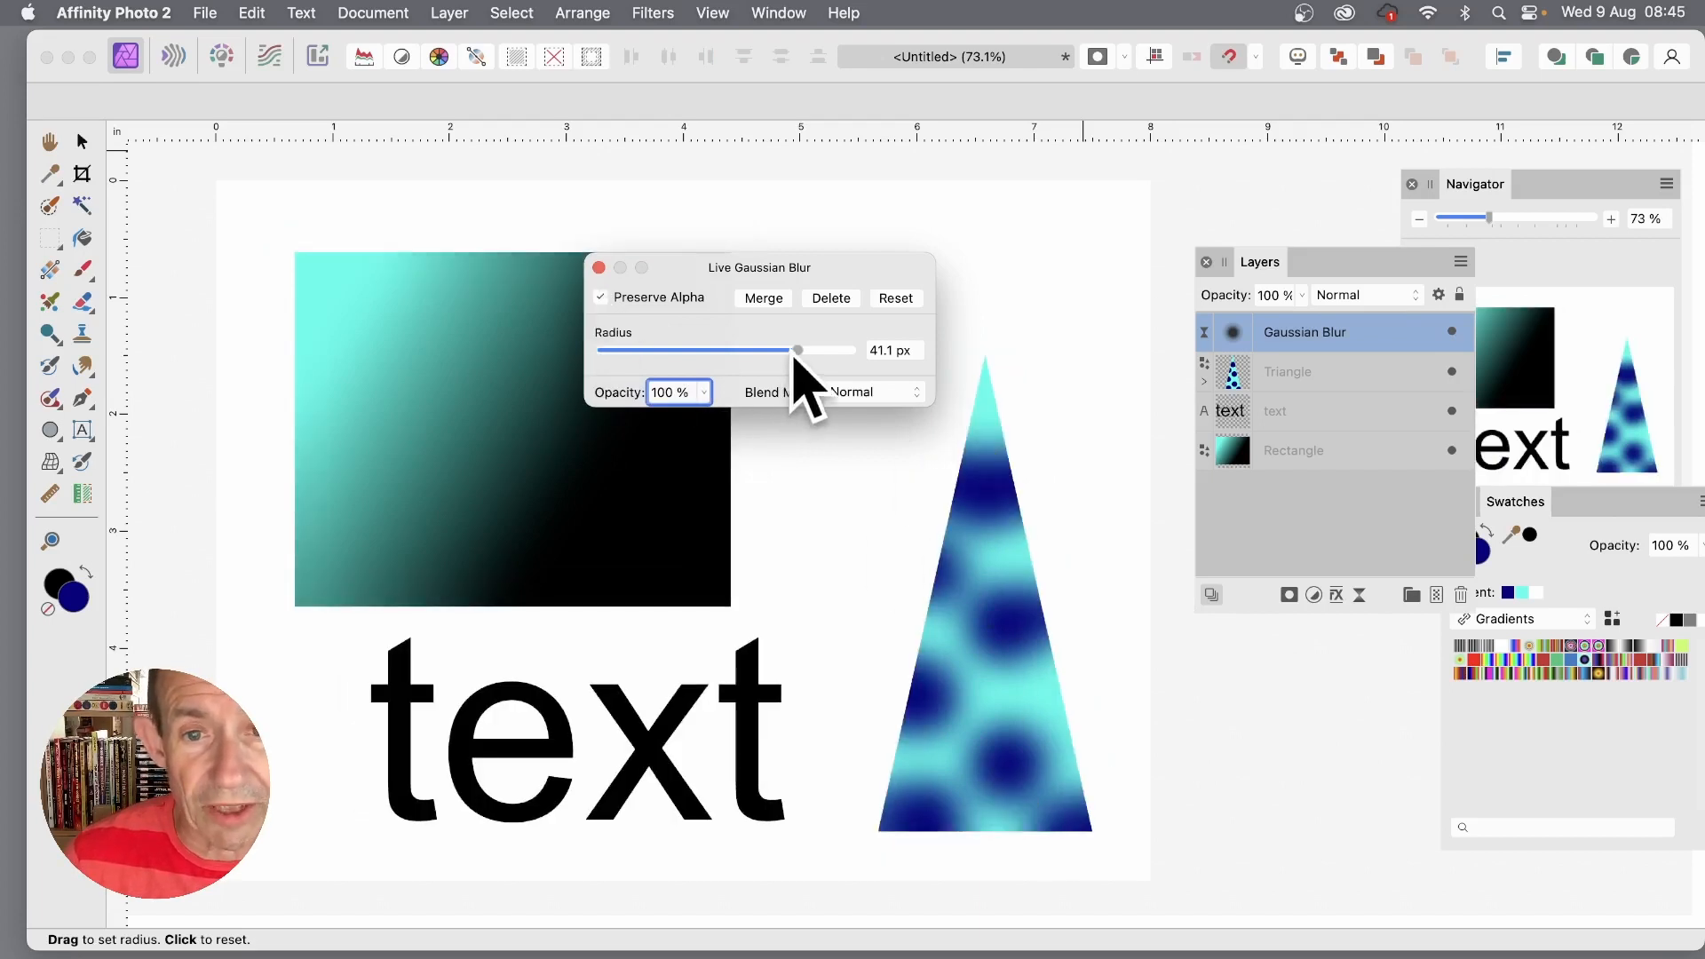
mouse_move(798, 349)
left_mouse_down()
mouse_move(604, 350)
mouse_move(800, 352)
left_mouse_up()
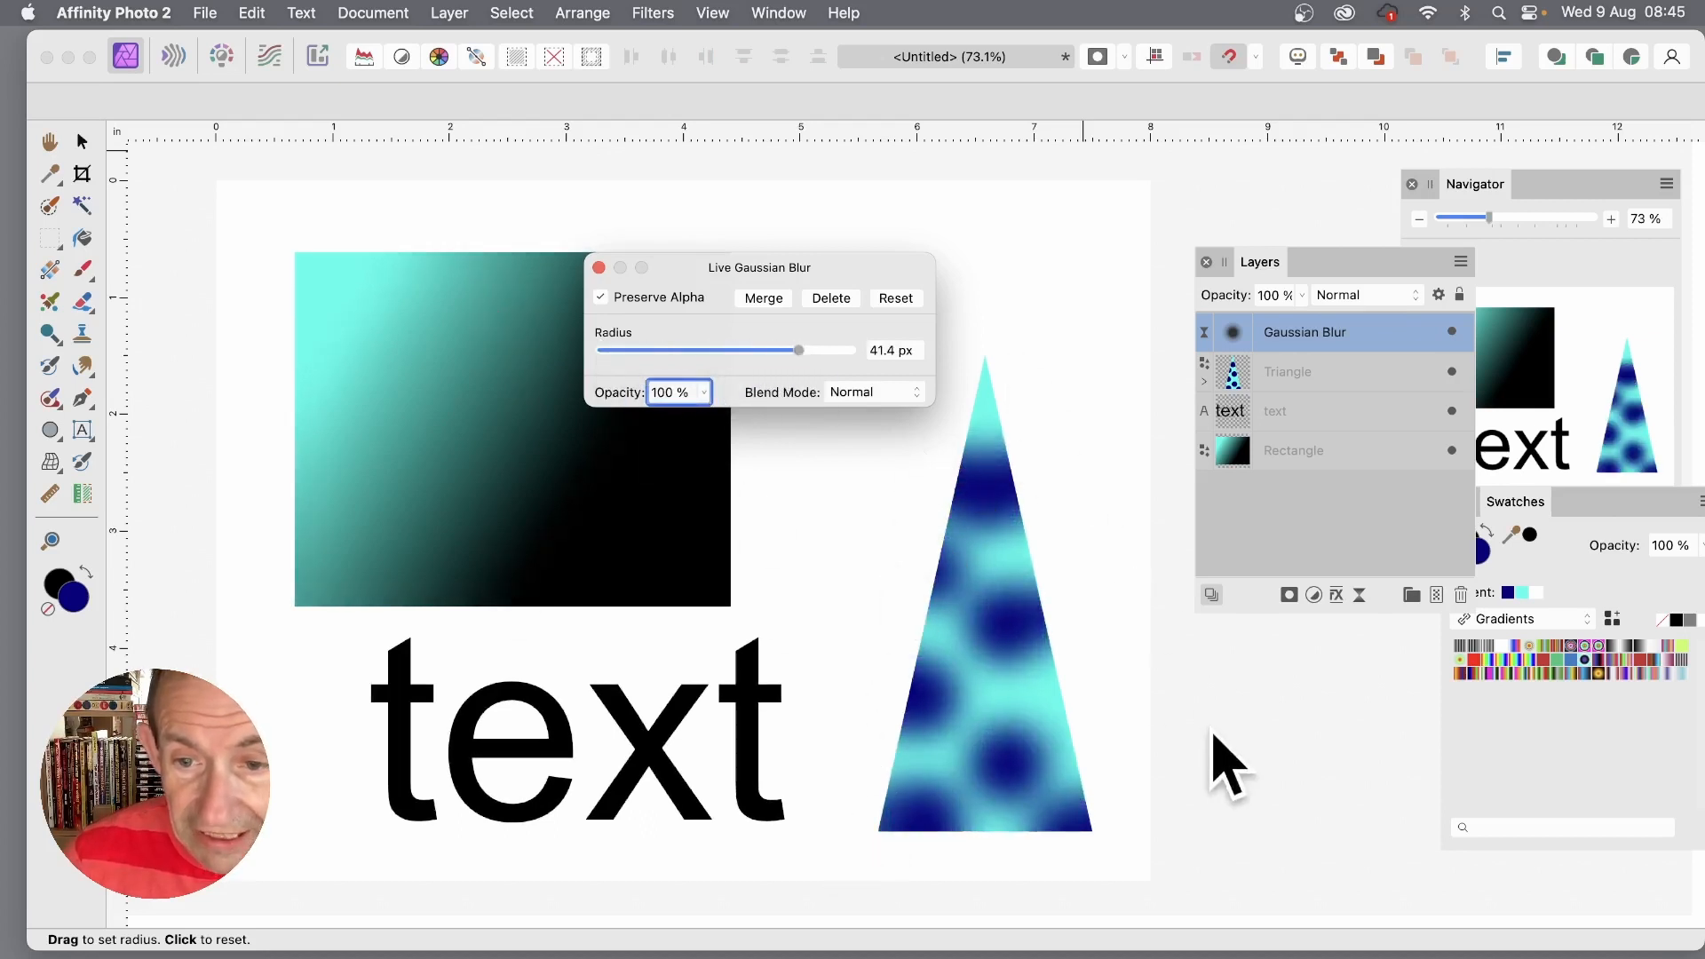
left_click(606, 301)
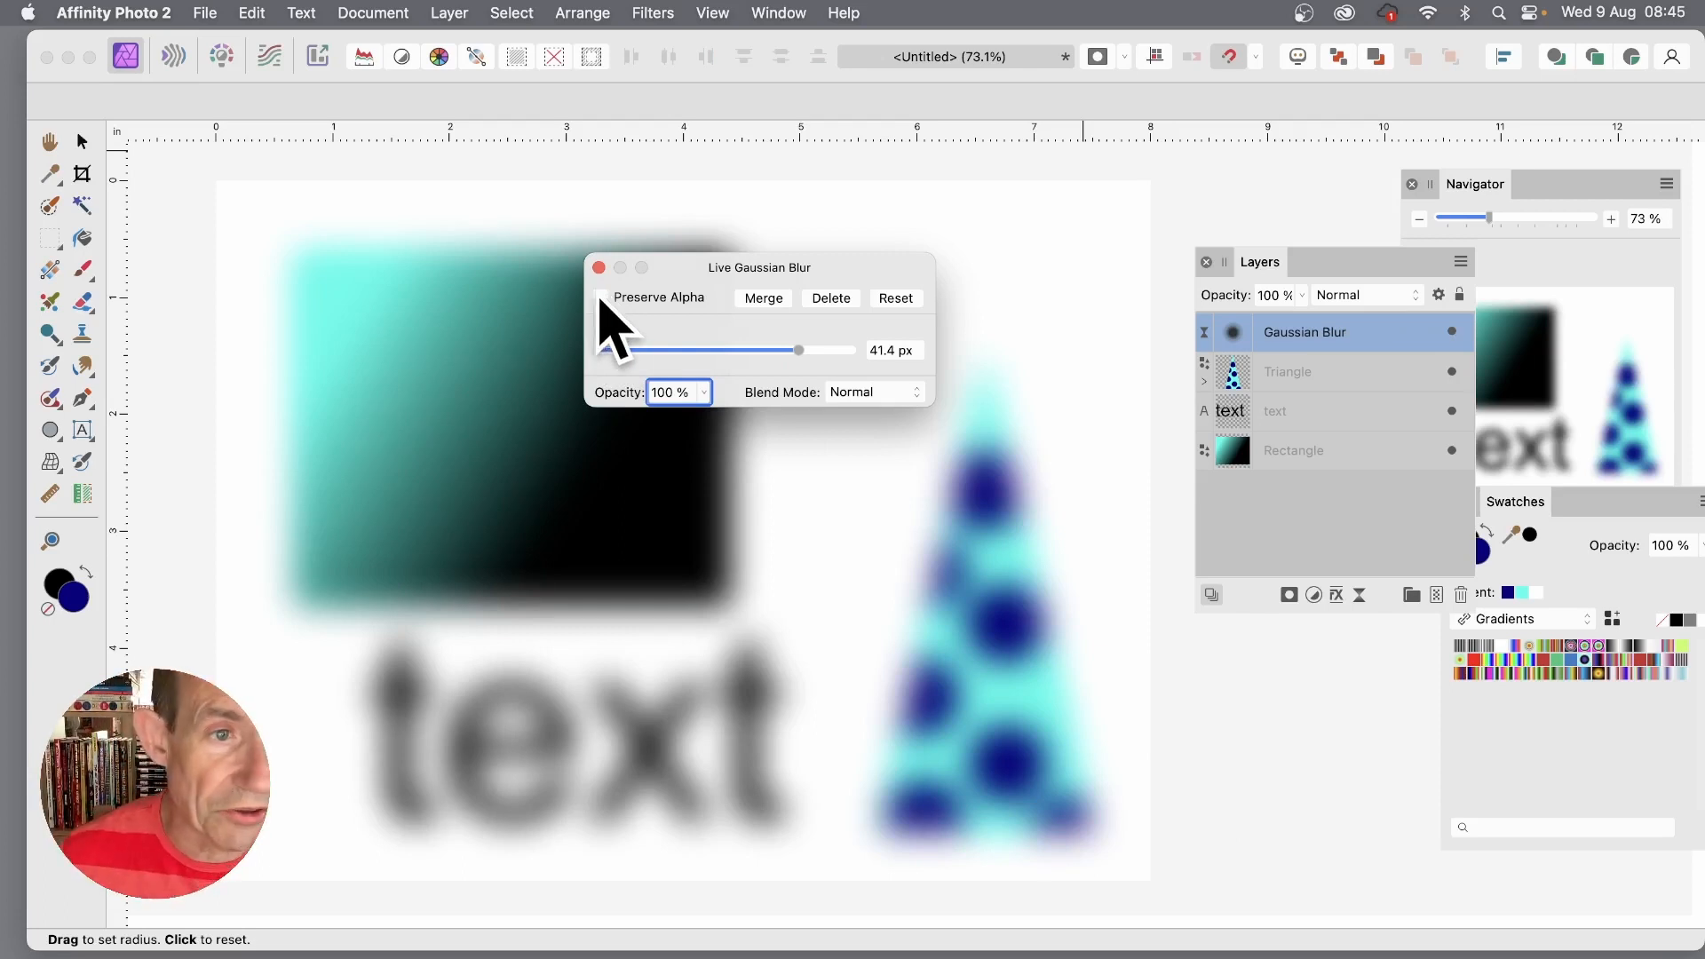
left_click(602, 299)
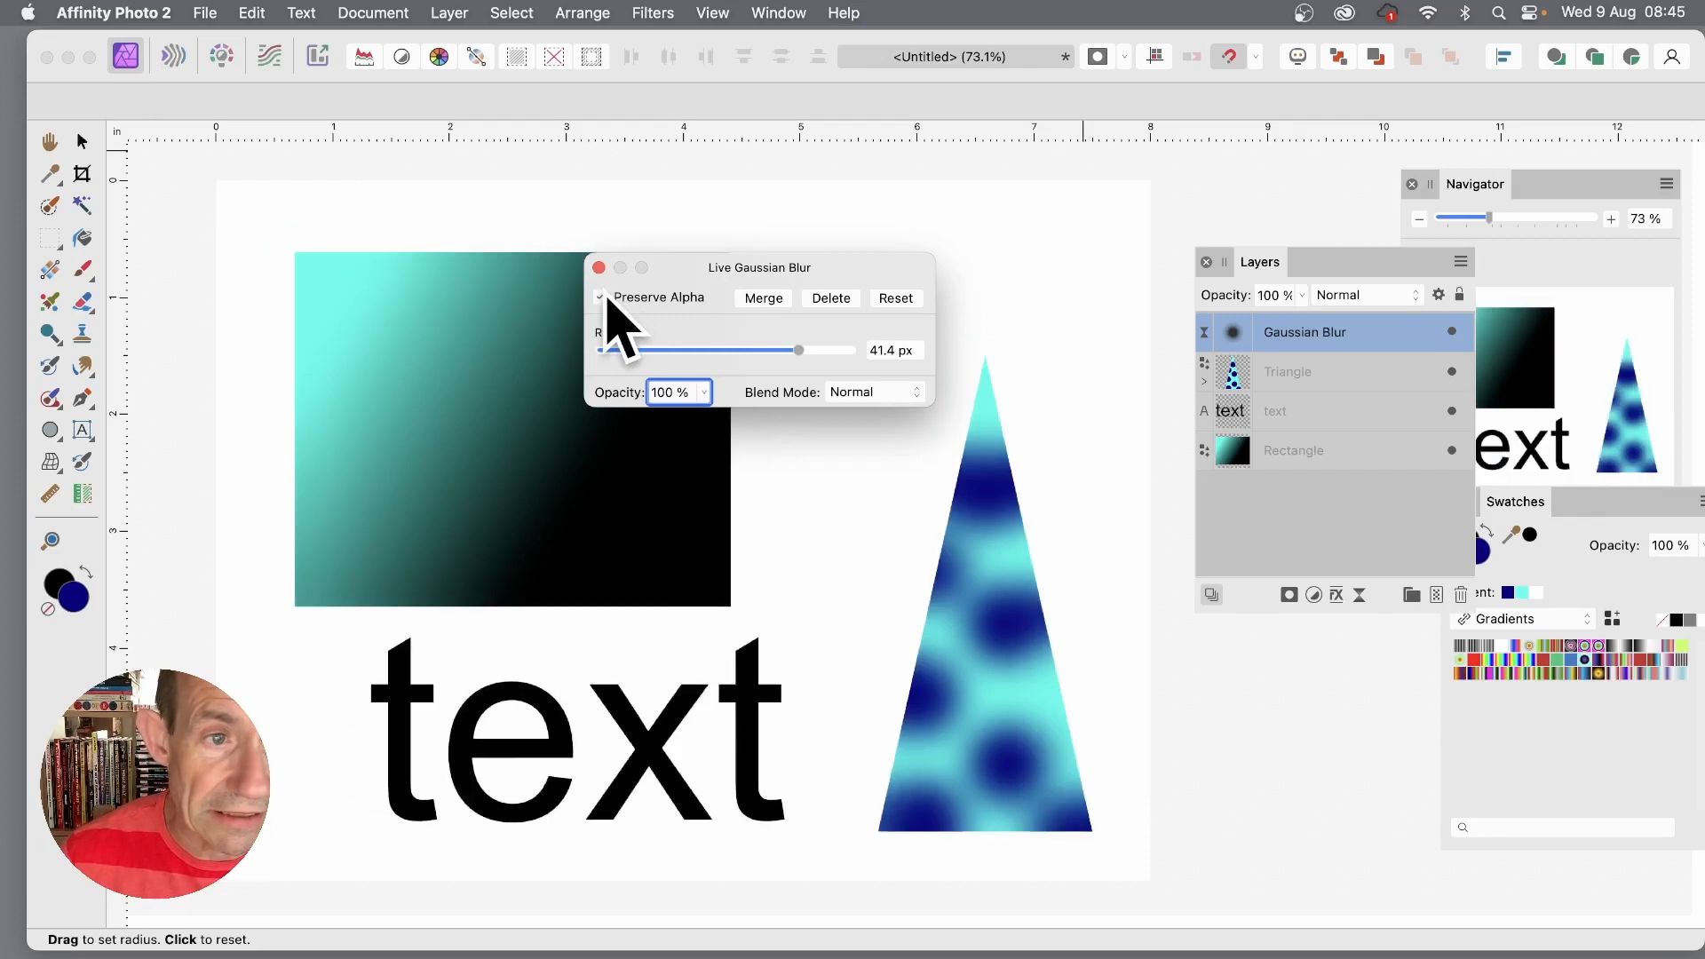
left_click(601, 298)
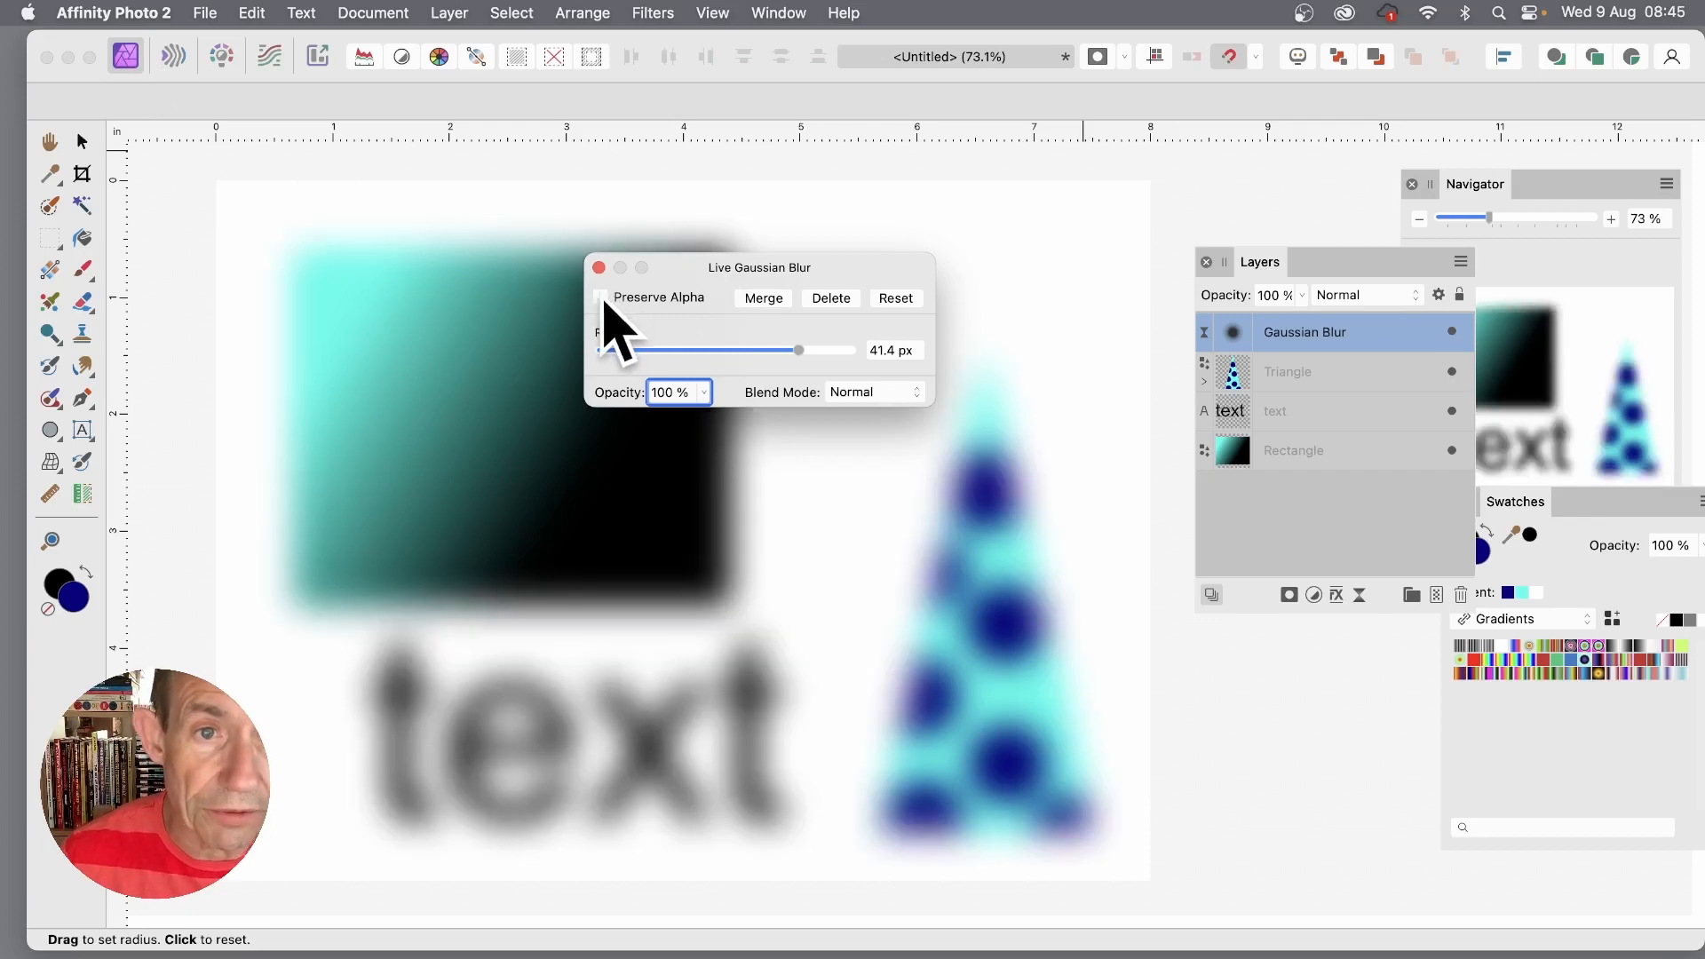
left_click(601, 299)
left_click(601, 299)
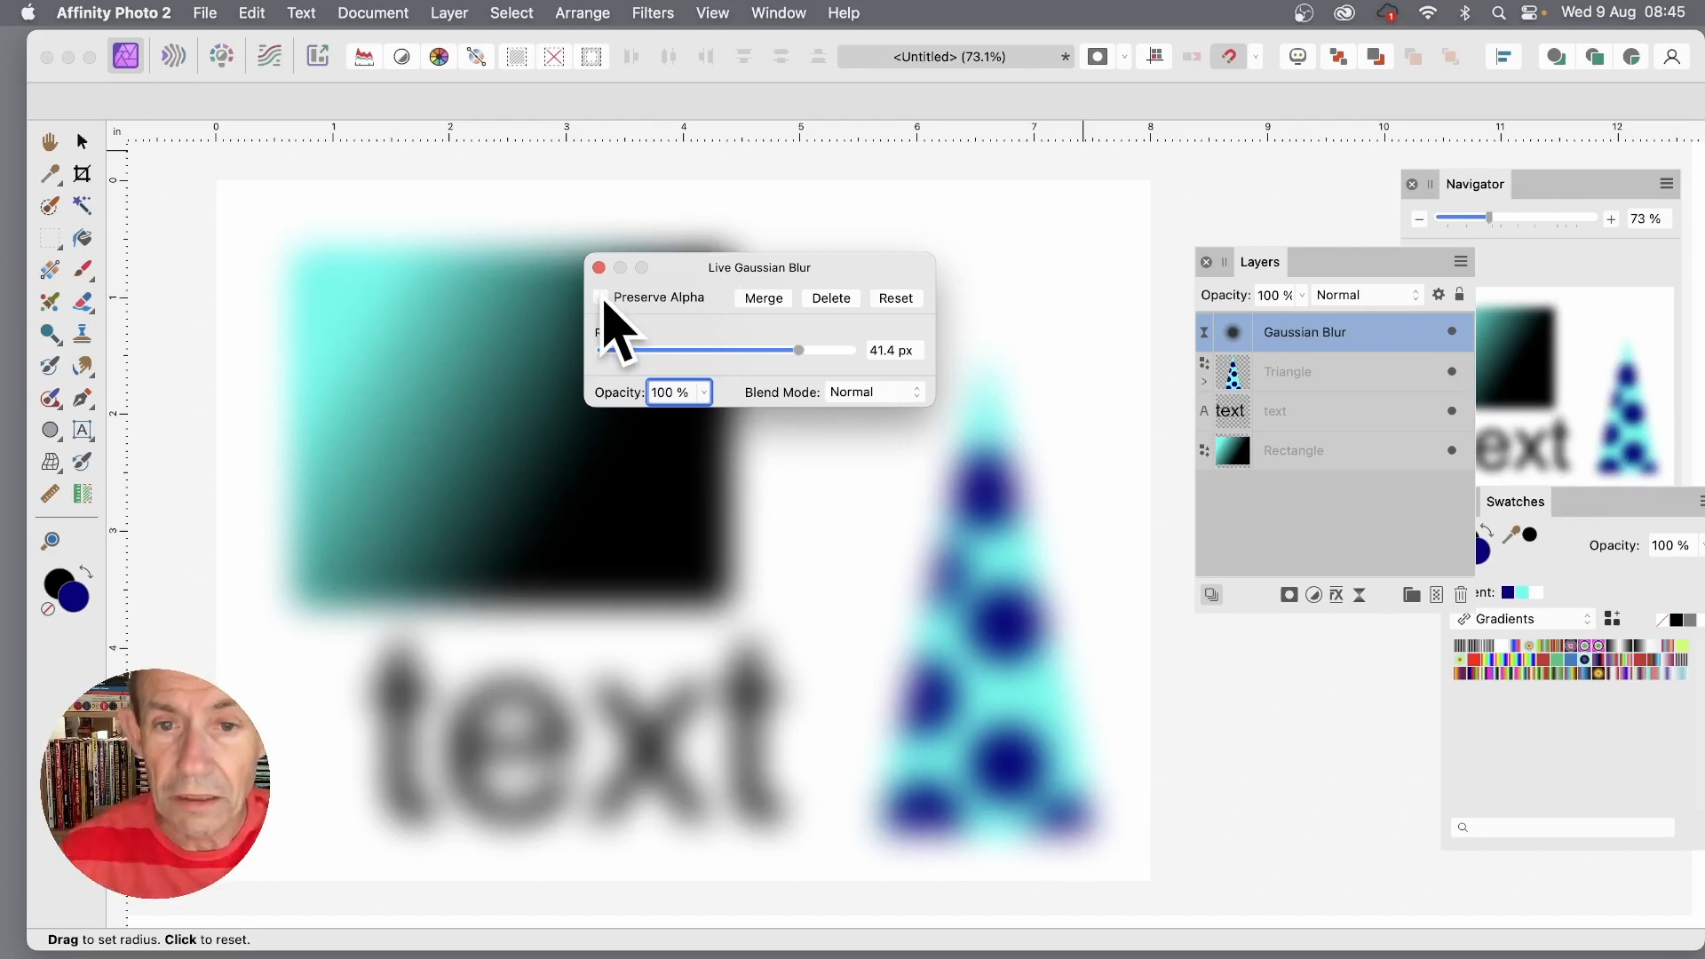
Try the blur at a radius of 5.4 px and again at 34.8 px.
left_click(707, 396)
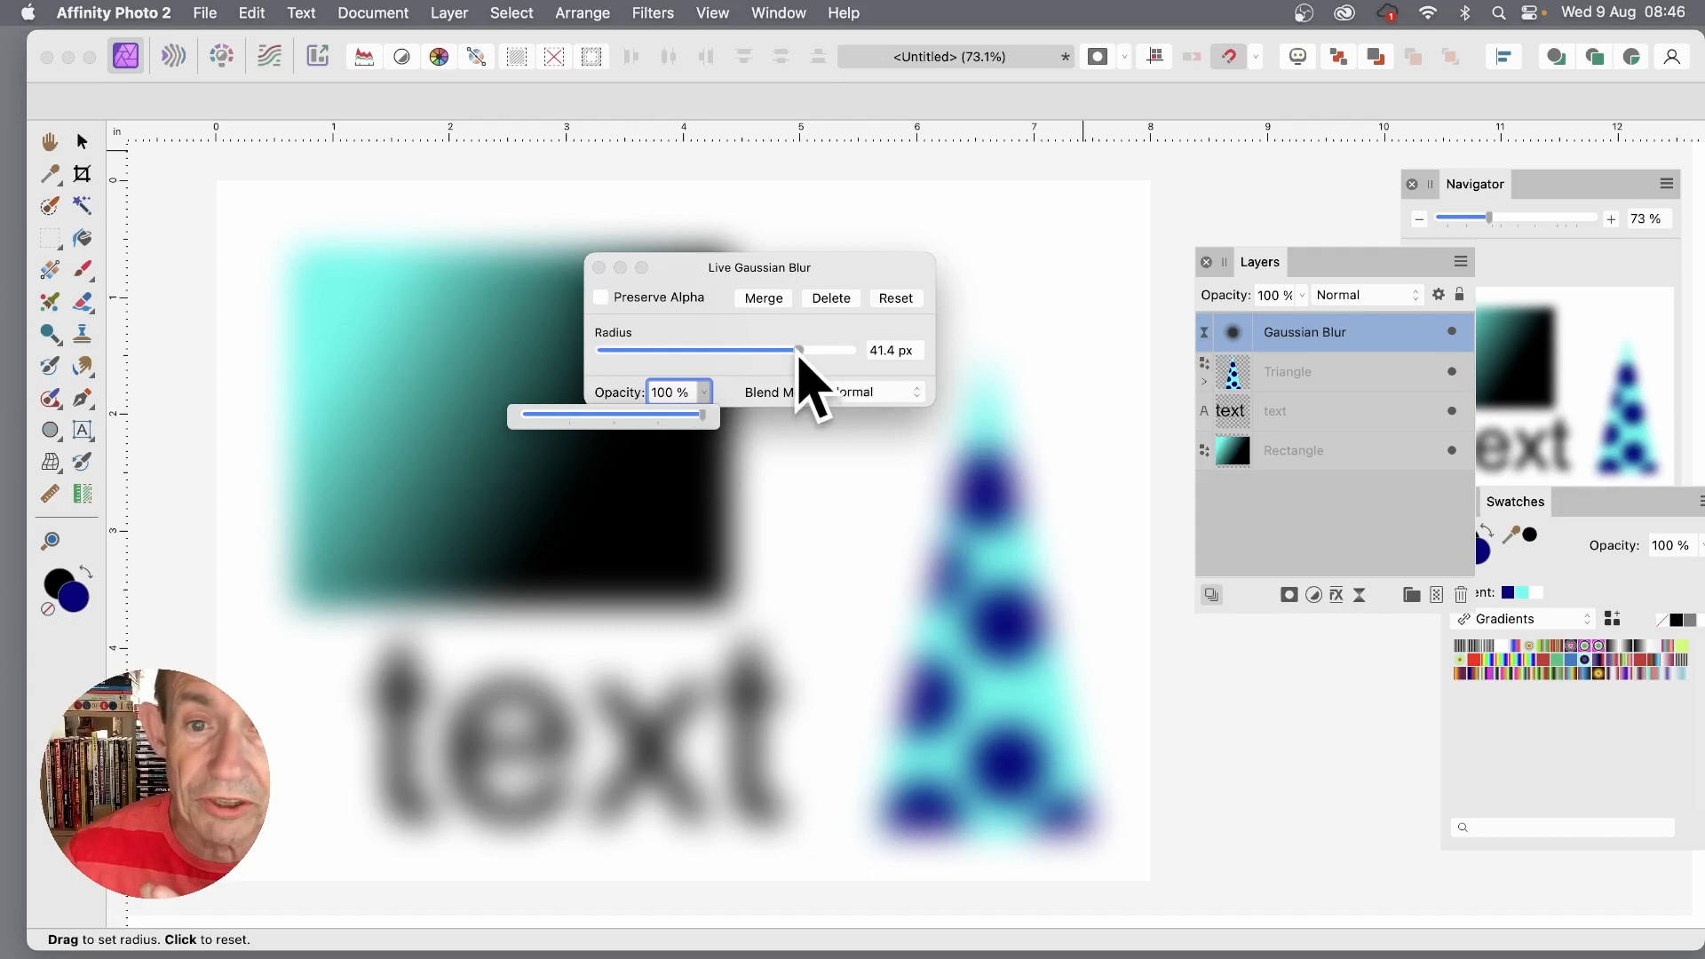
left_click_drag(800, 351, 683, 352)
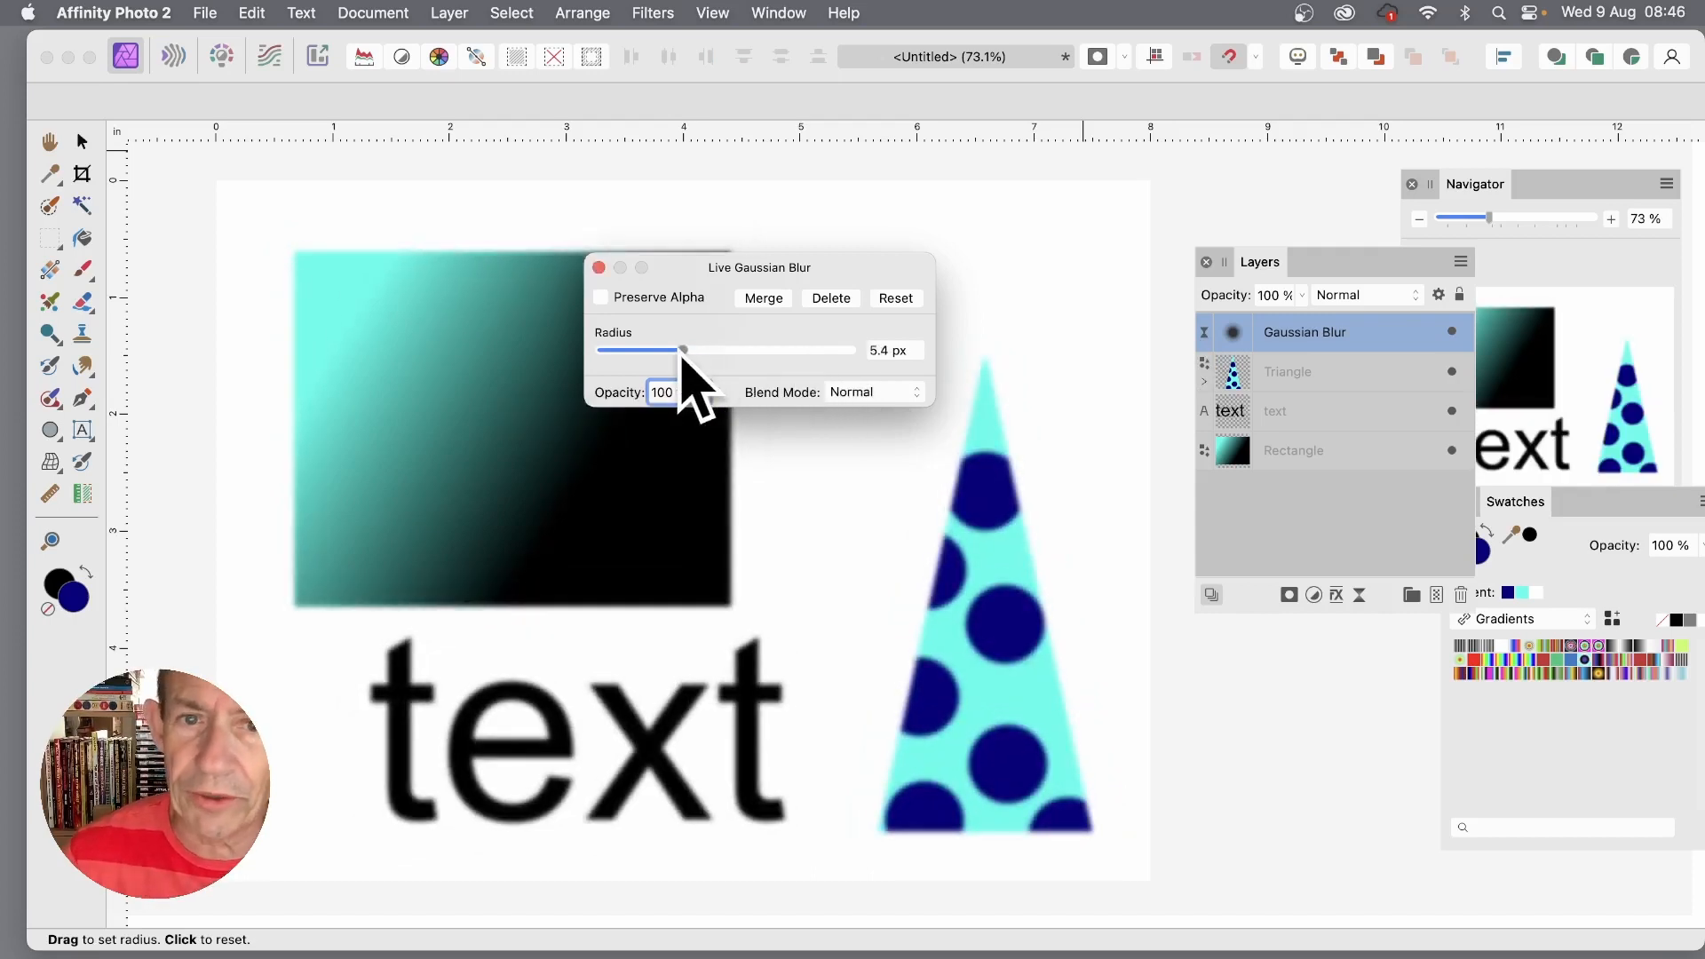
left_click_drag(683, 352, 777, 351)
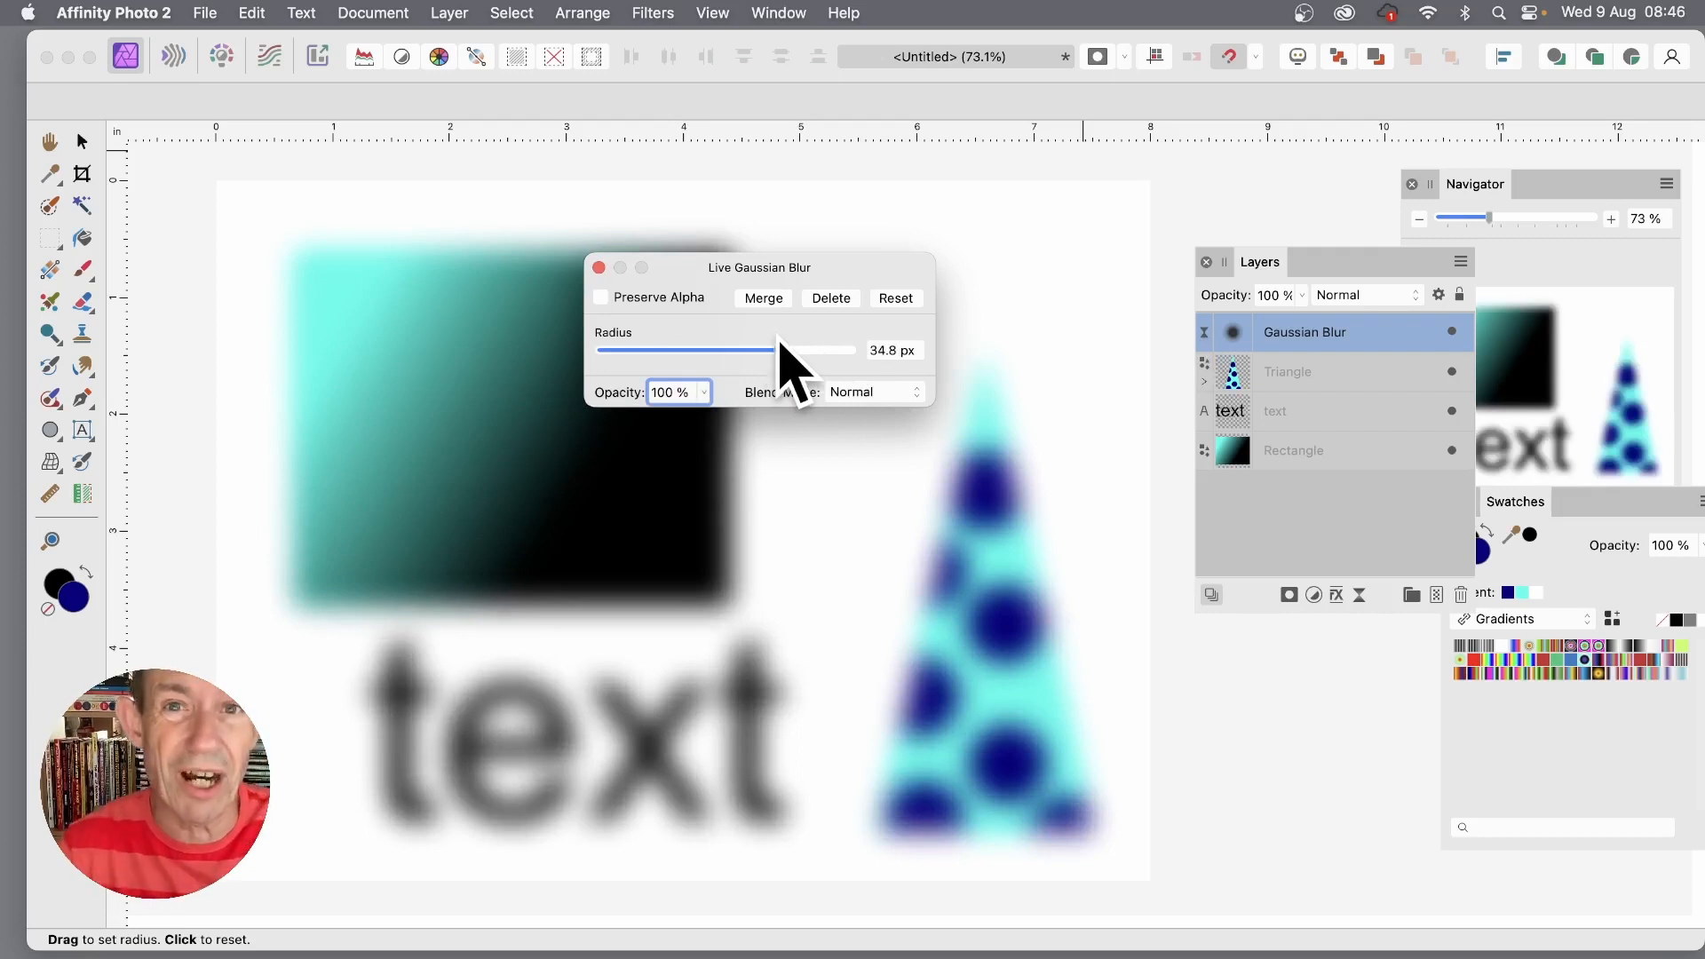
Lower the live blur's opacity to 37 % and compare the result with Preserve Alpha on and off.
left_click(704, 394)
left_click_drag(696, 410, 581, 380)
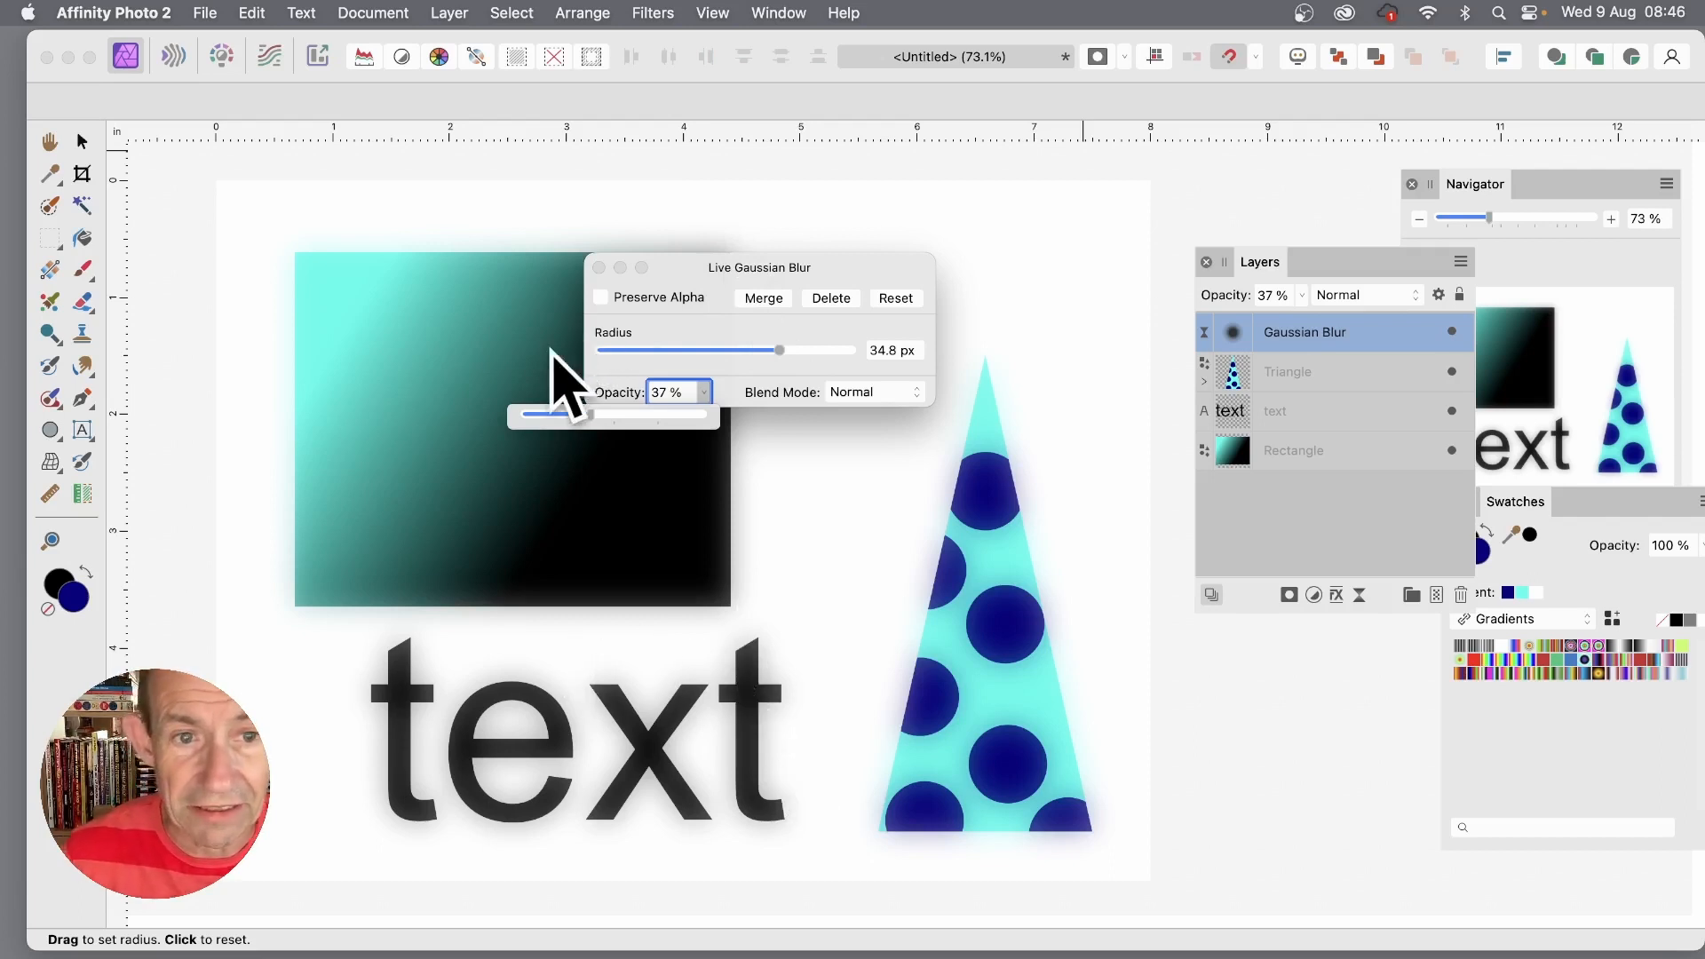
left_click(601, 297)
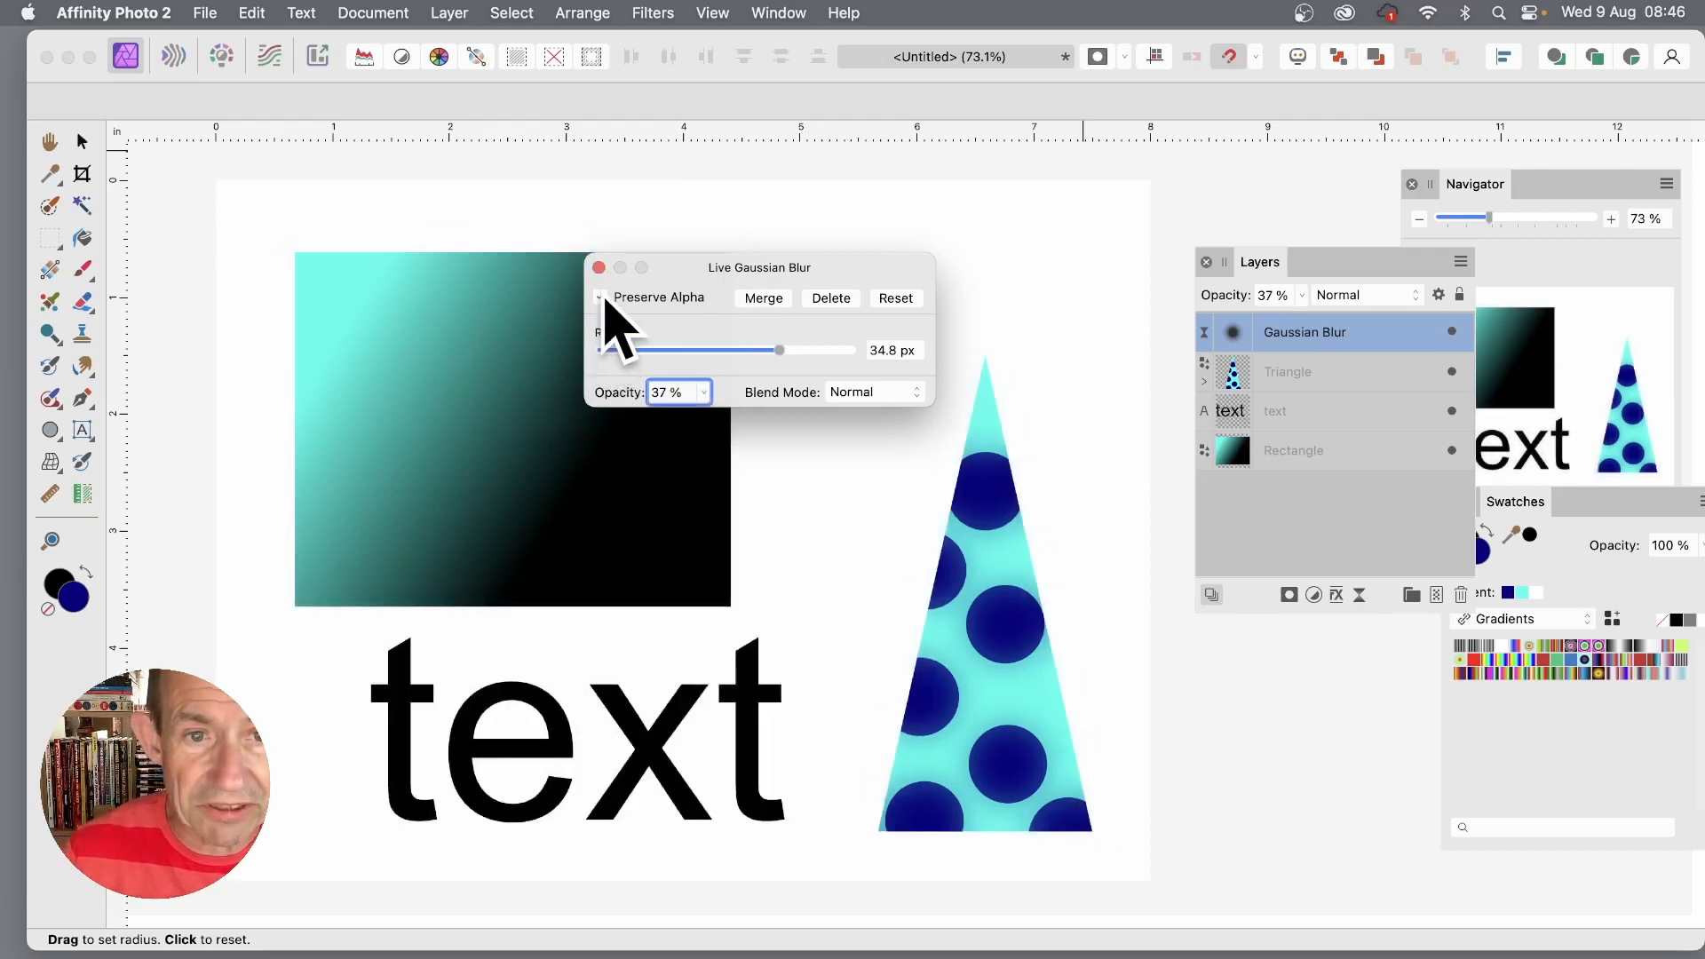
left_click(604, 299)
Restore the live blur's opacity to 100 % and set its radius to about 40 px.
left_click_drag(780, 349, 821, 346)
left_click_drag(742, 347, 808, 414)
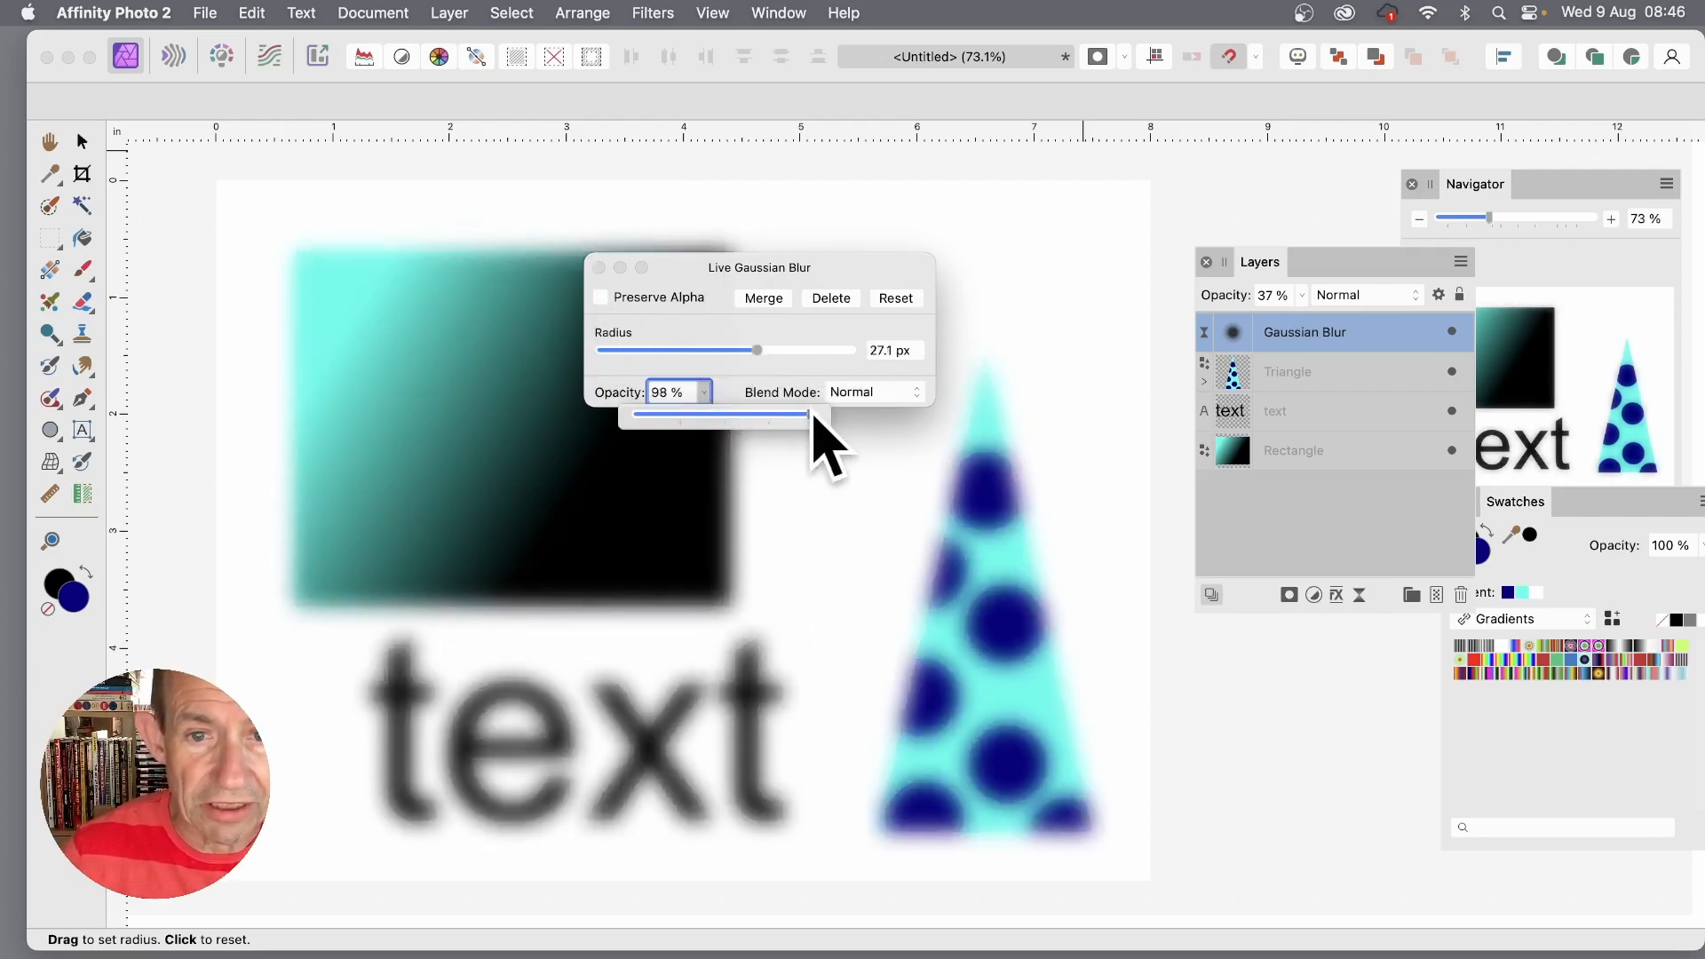
left_click_drag(756, 349, 679, 352)
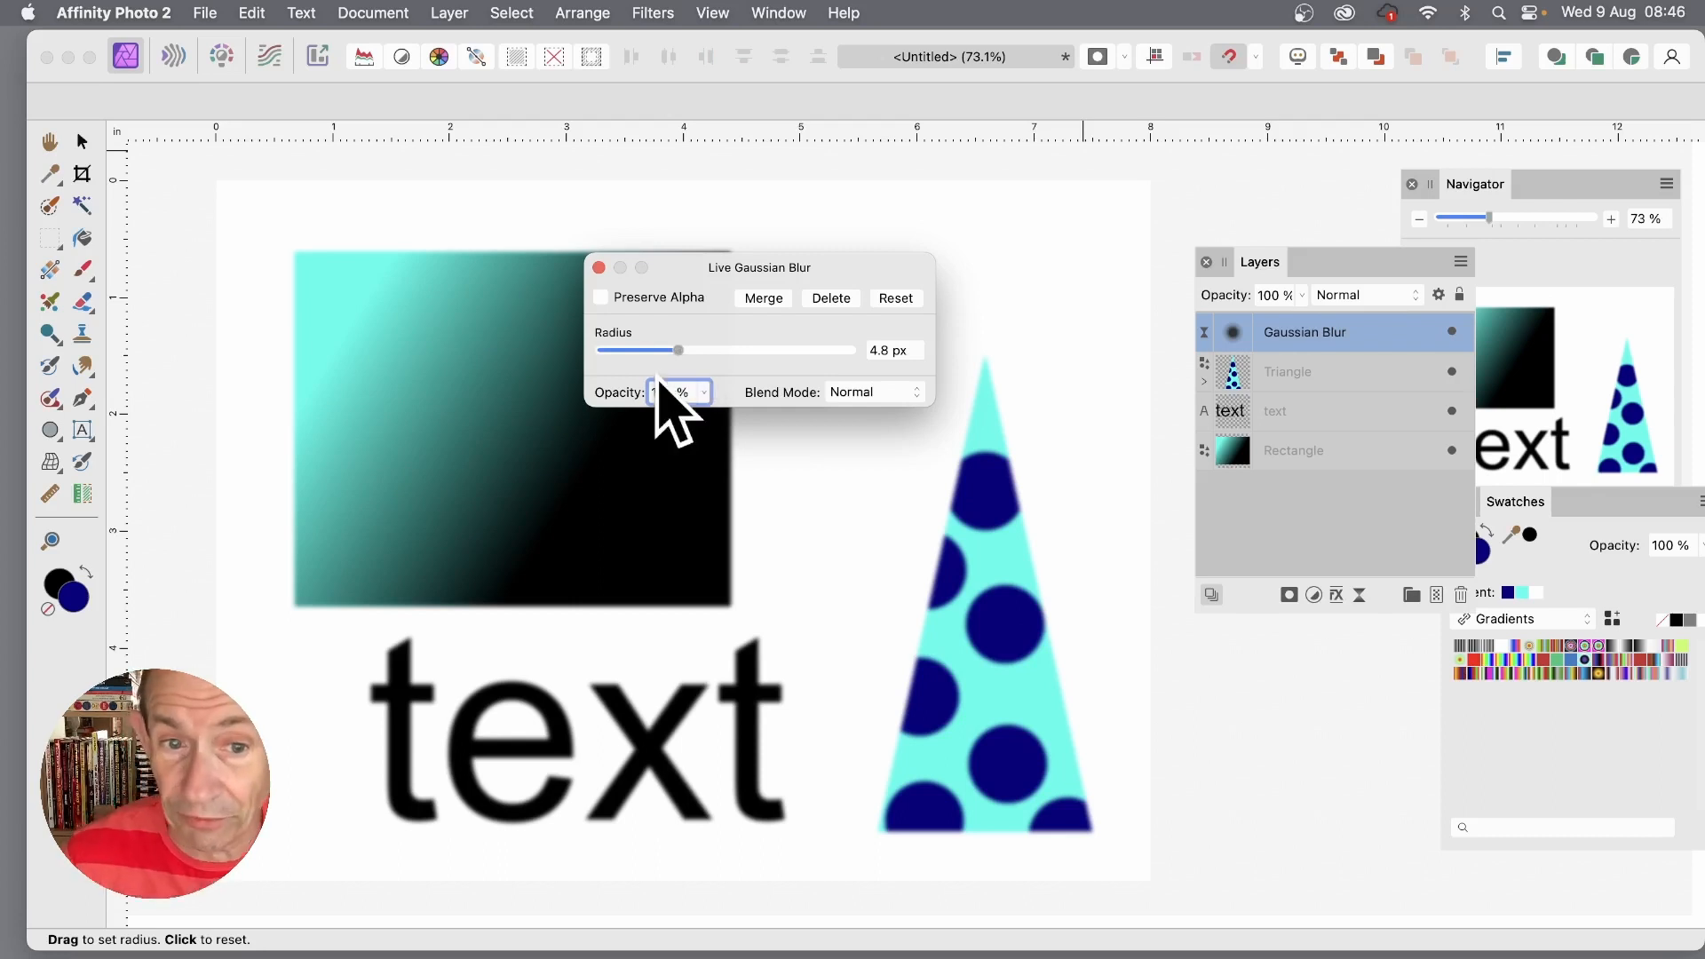
left_click_drag(679, 350, 802, 353)
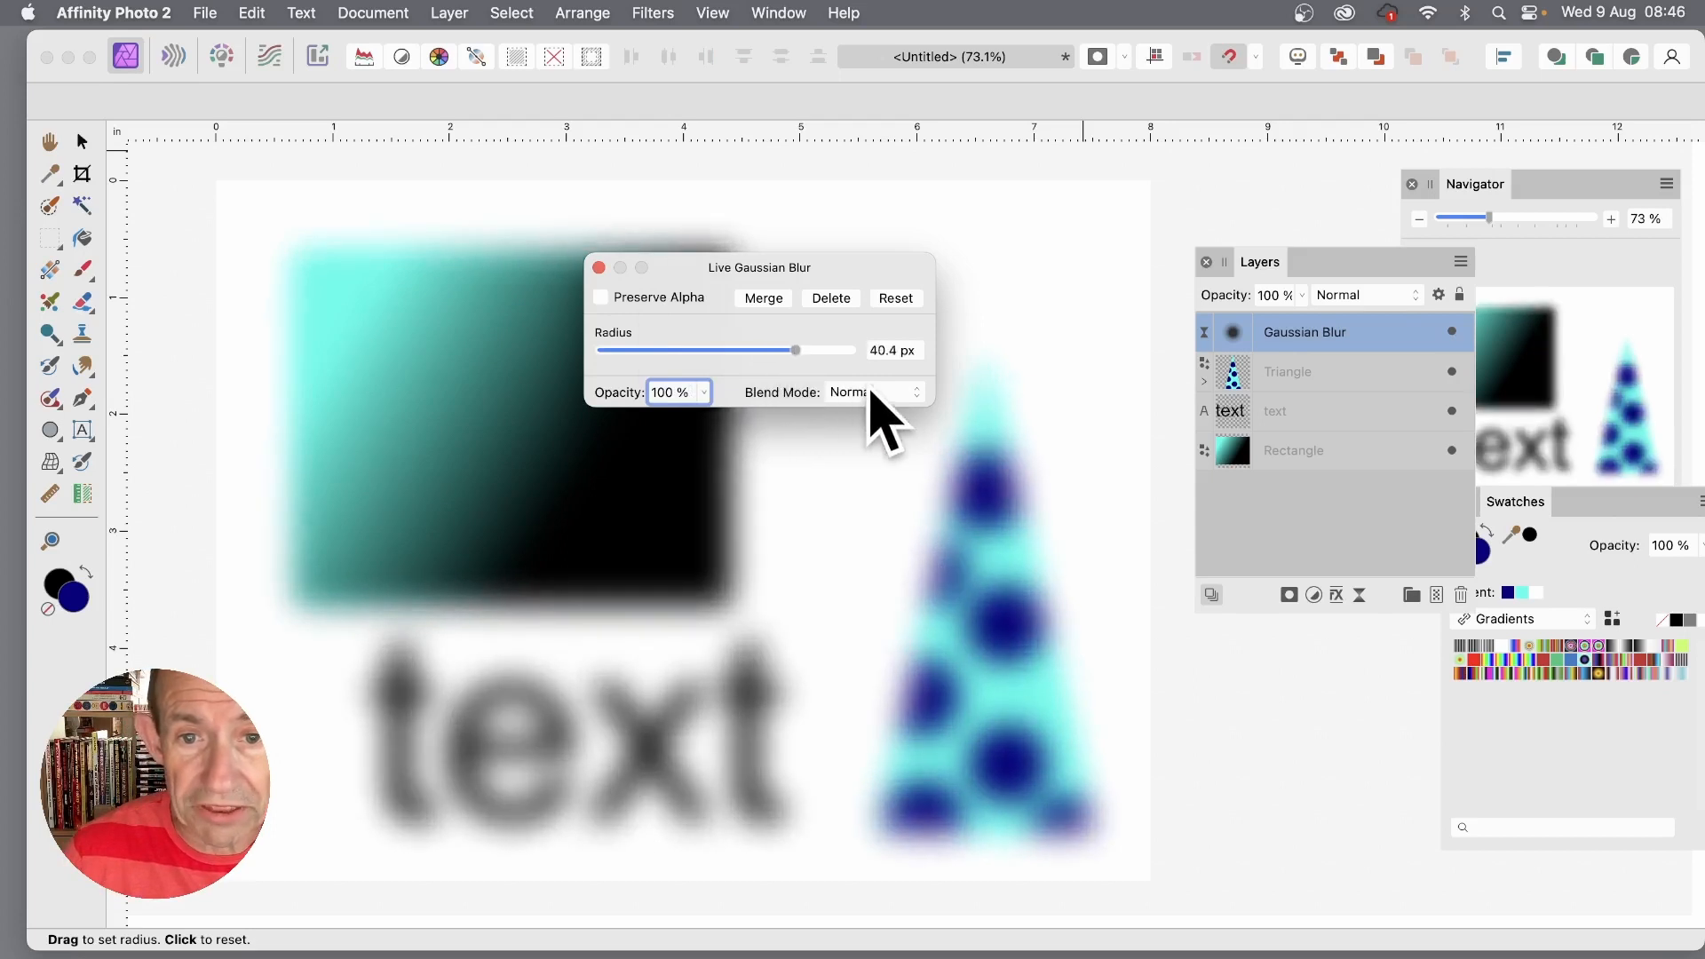
Preview the live blur's blend modes down to Reflect and return the blend mode to Normal.
left_click(875, 391)
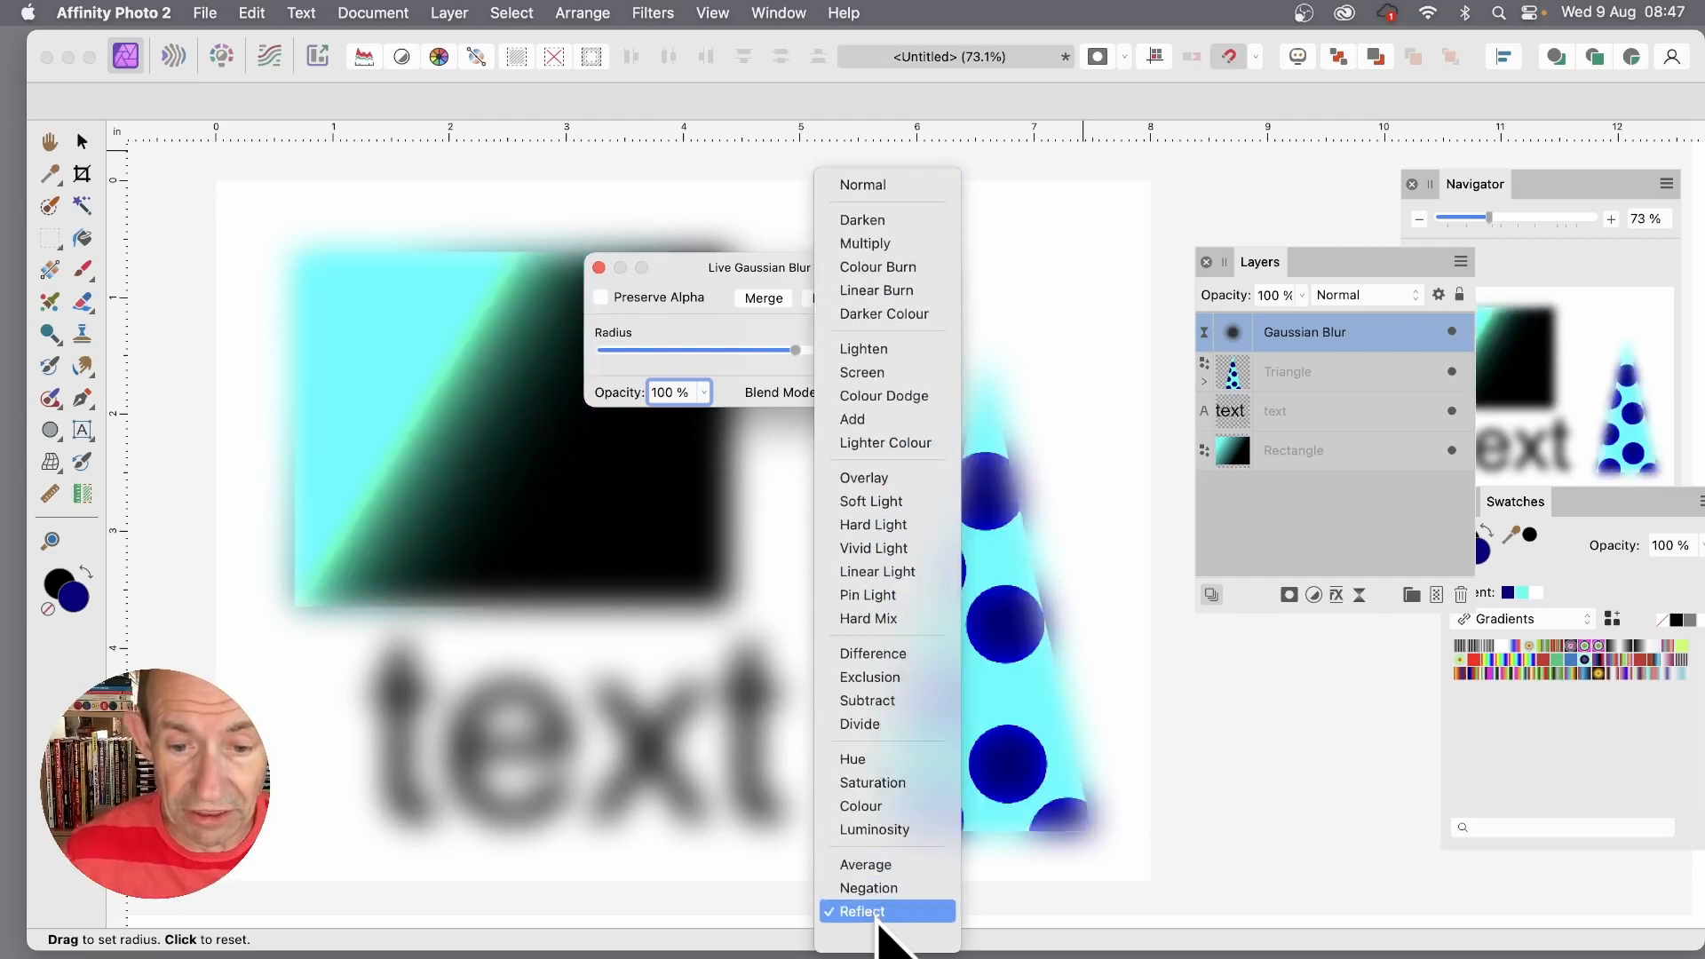
left_click(874, 185)
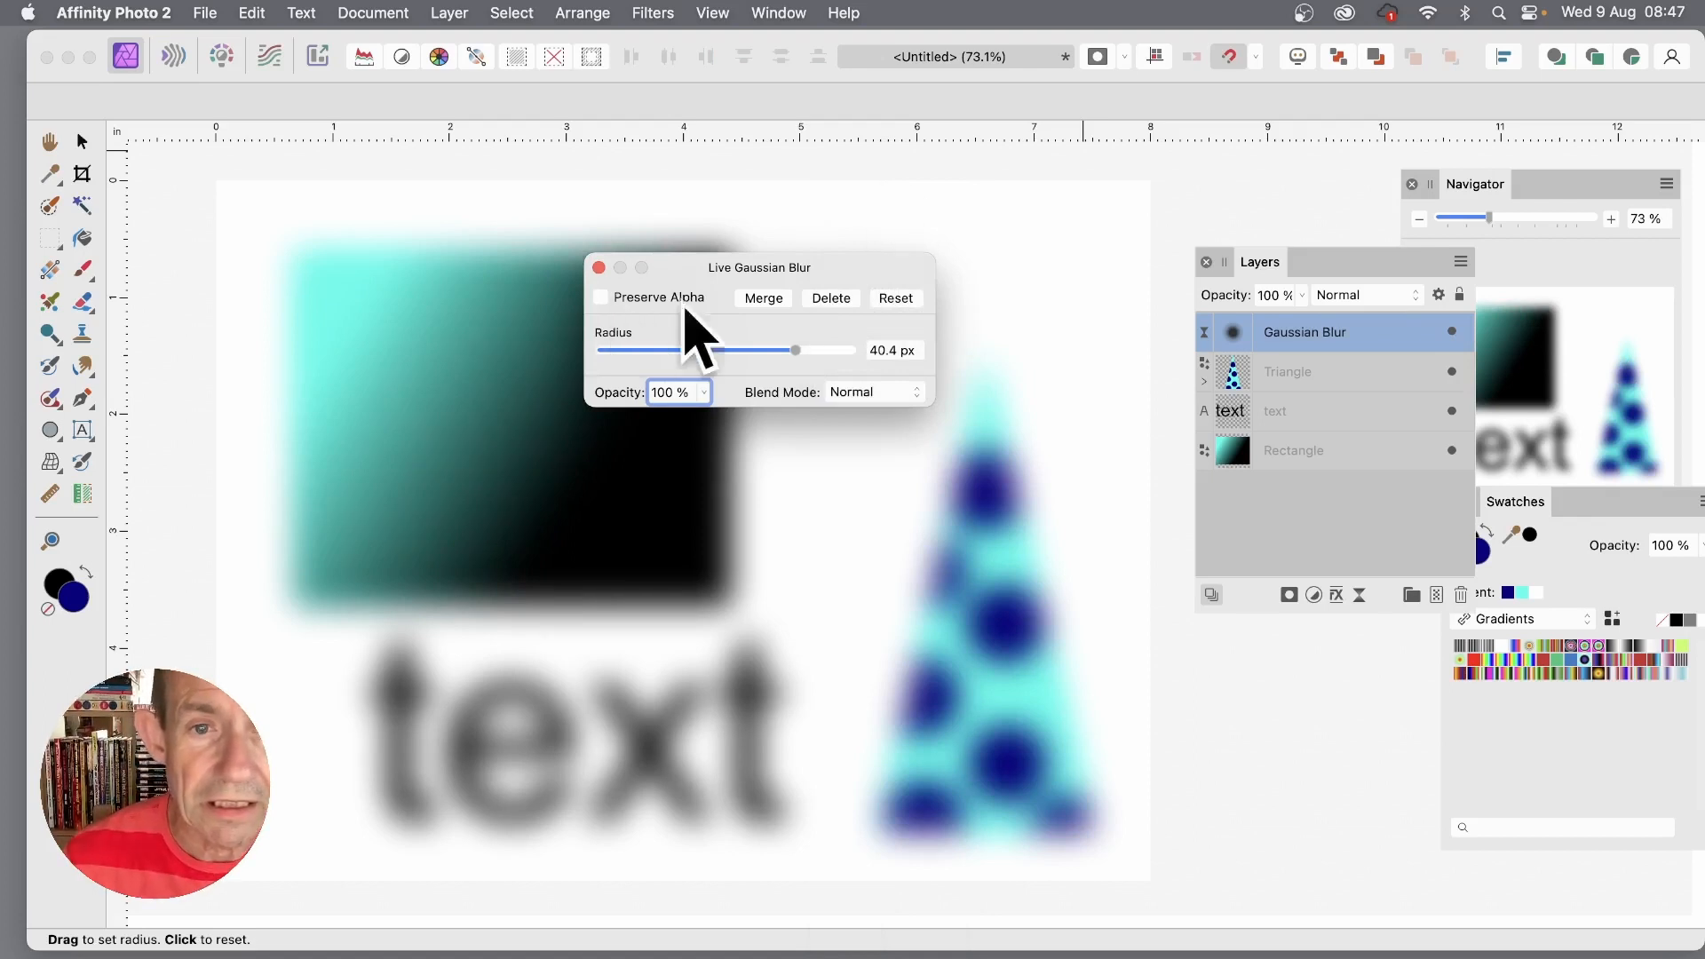
Try to merge the live Gaussian Blur from its settings, and reopen the filter from its layer.
left_click(769, 300)
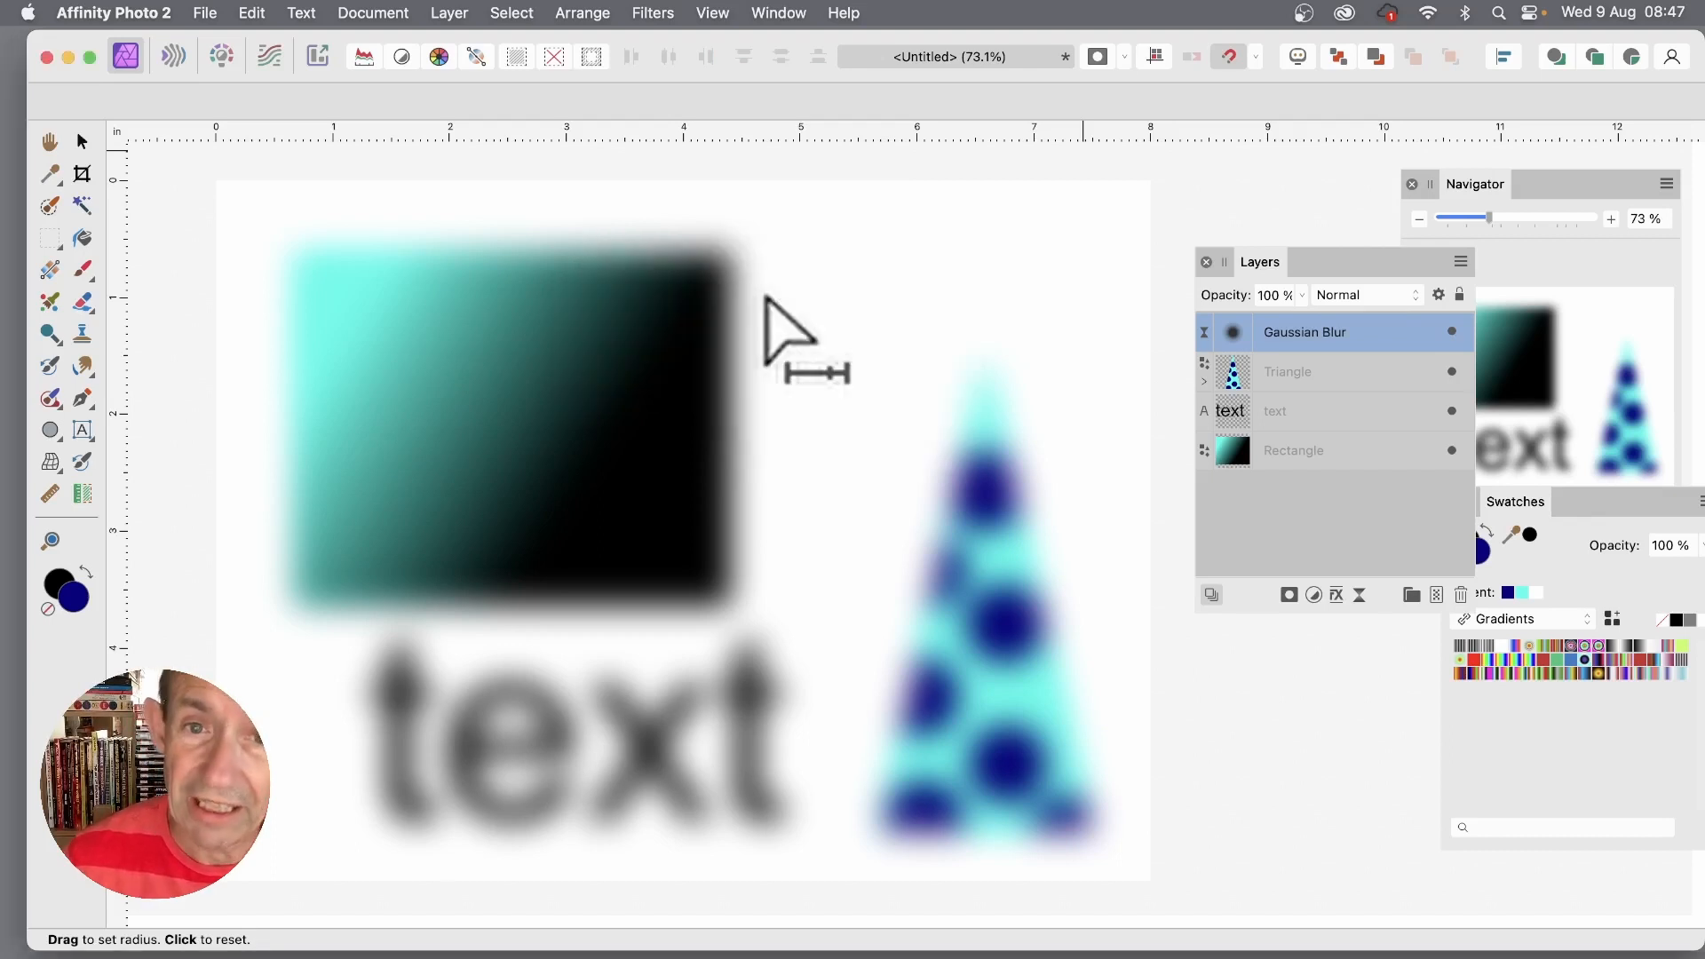
double_click(1238, 338)
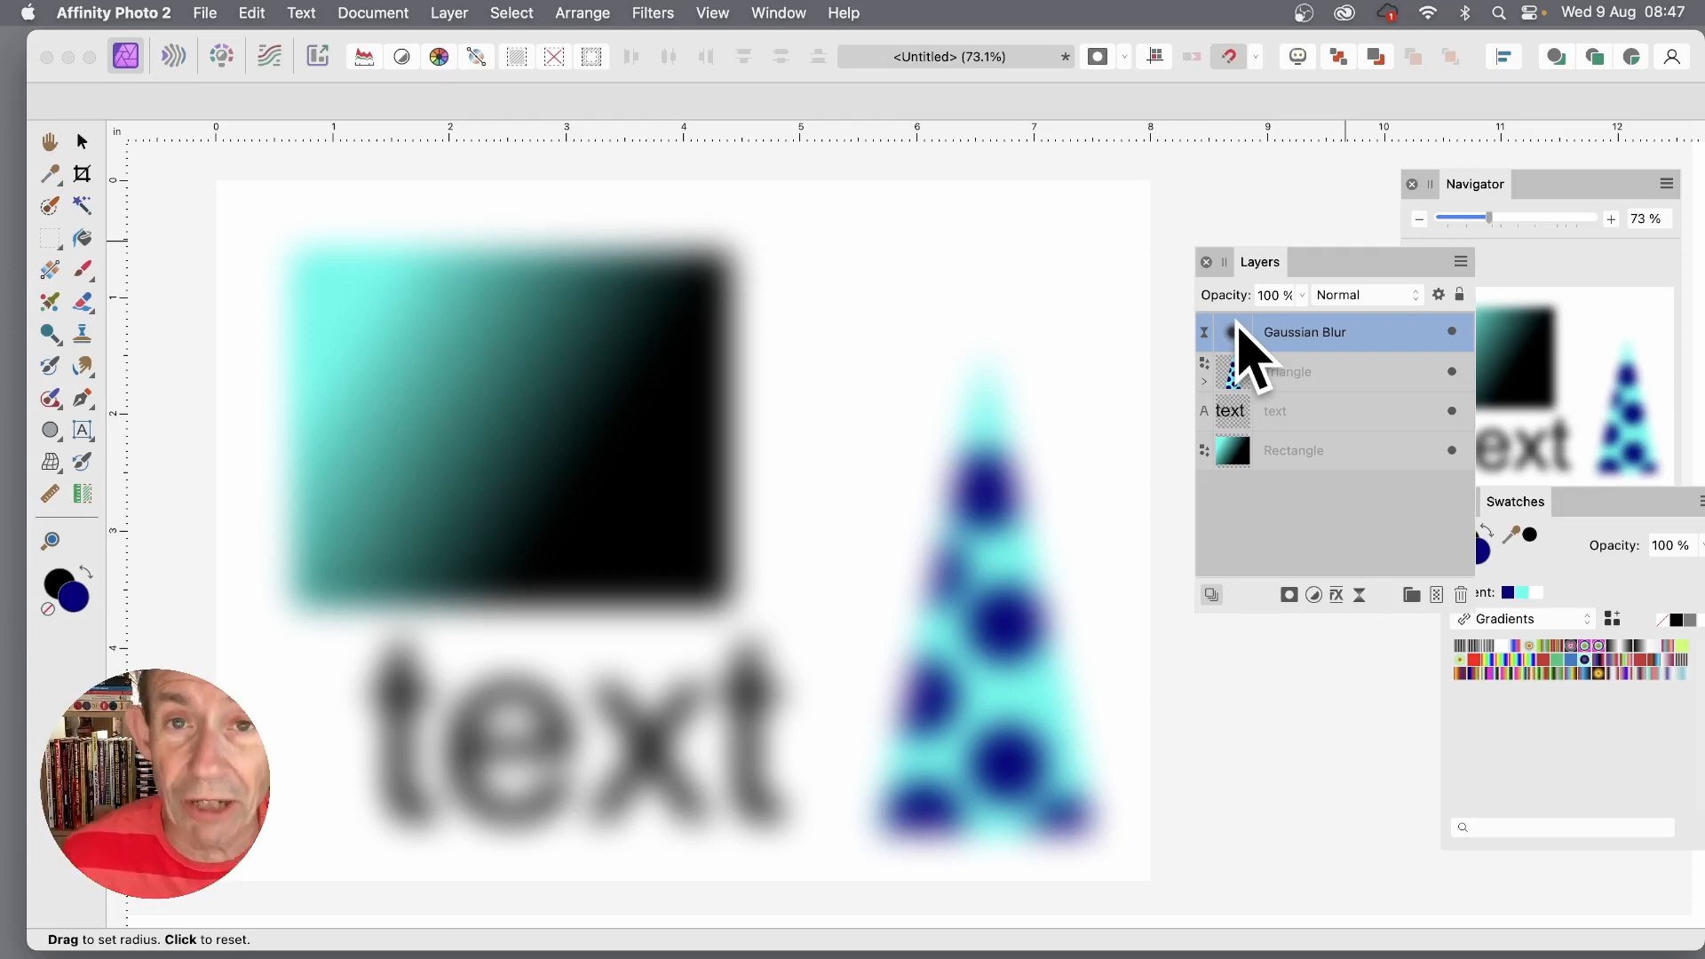
Delete the Gaussian Blur layer and deselect all objects.
left_click(1462, 595)
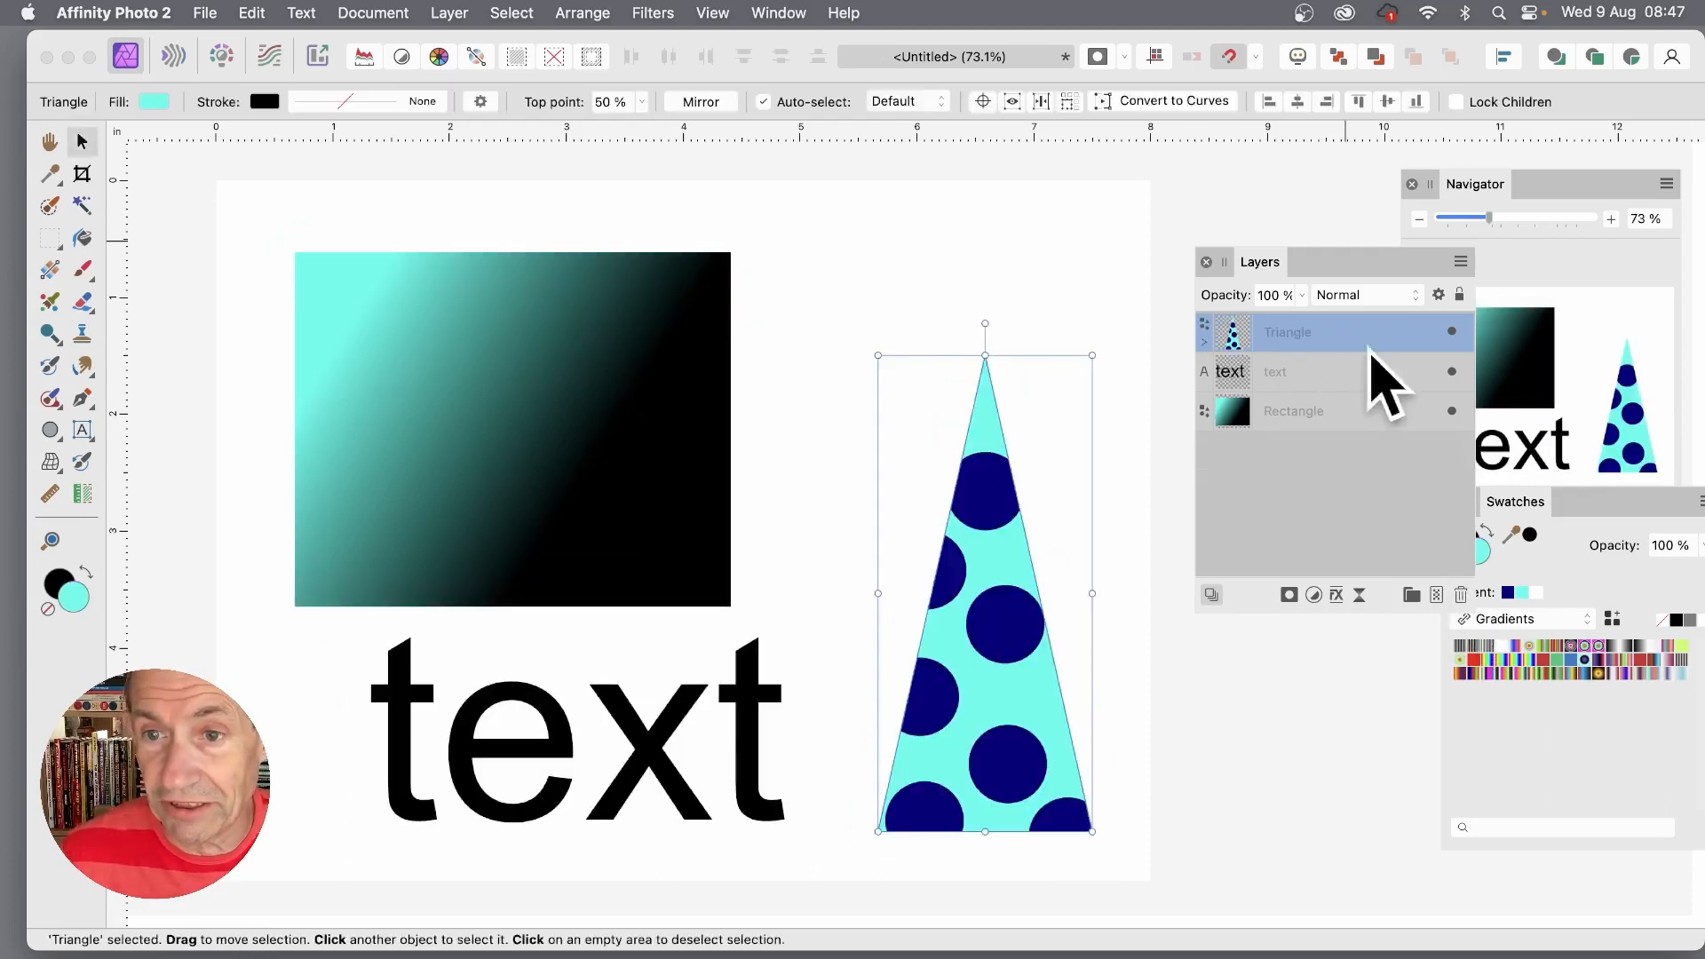
left_click(906, 248)
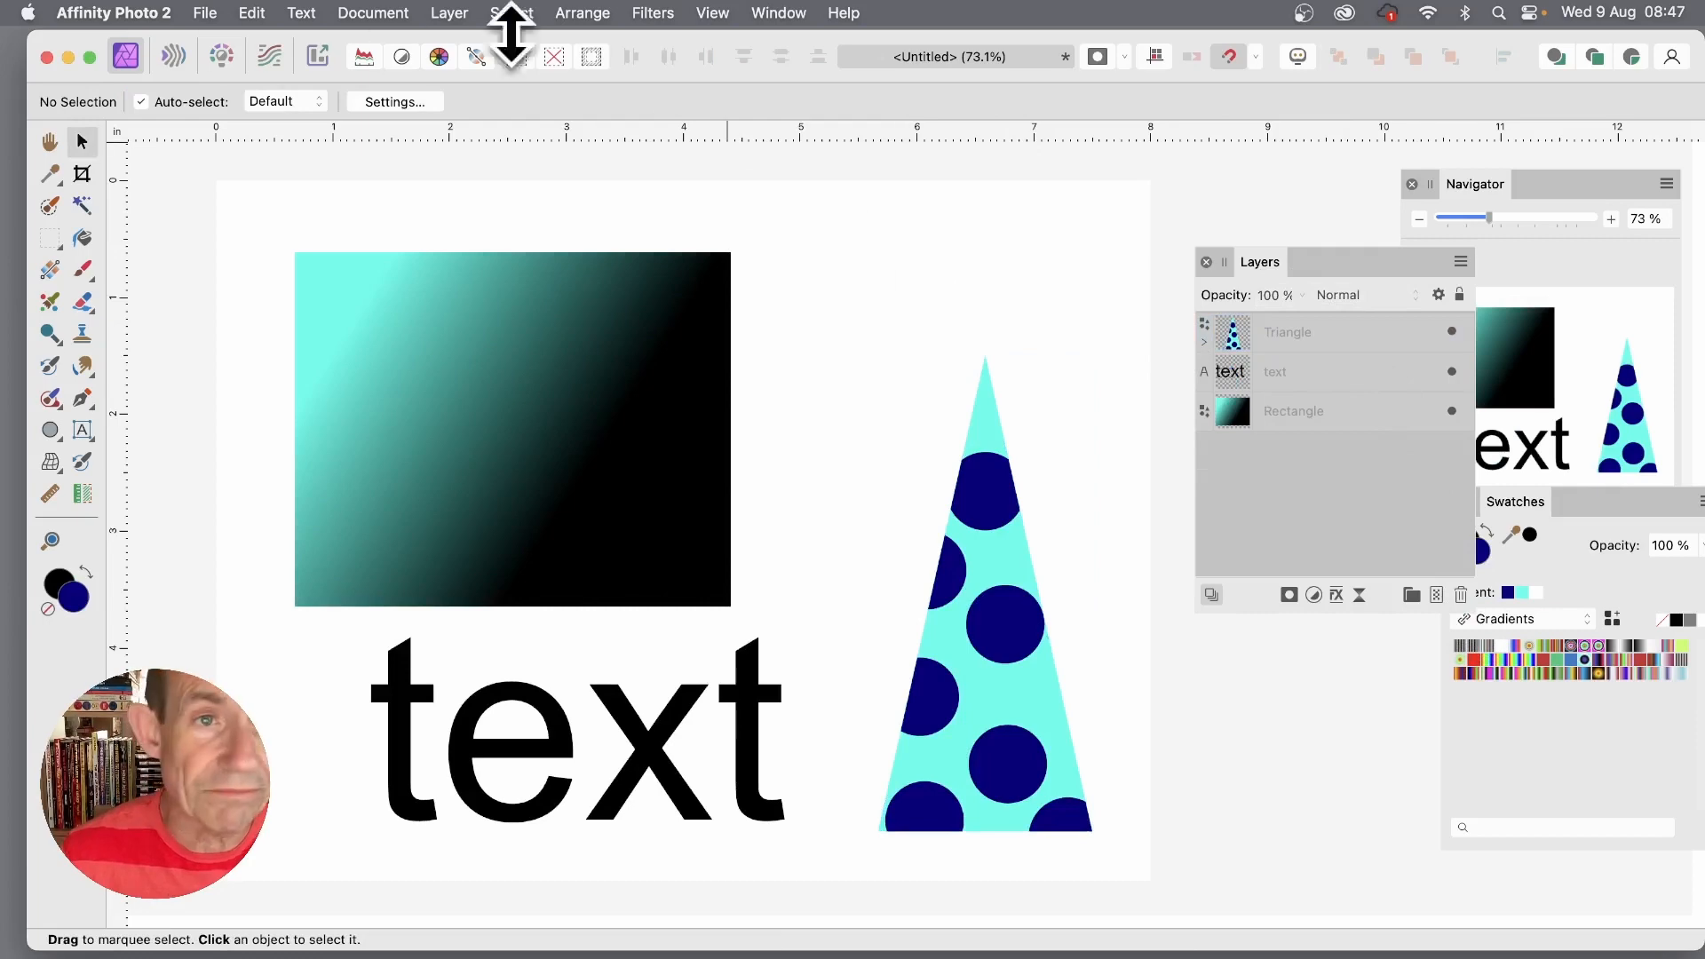
Add a live Gaussian Blur over all layers with a radius of about 20.6 px, and delete it from its settings.
left_click(459, 10)
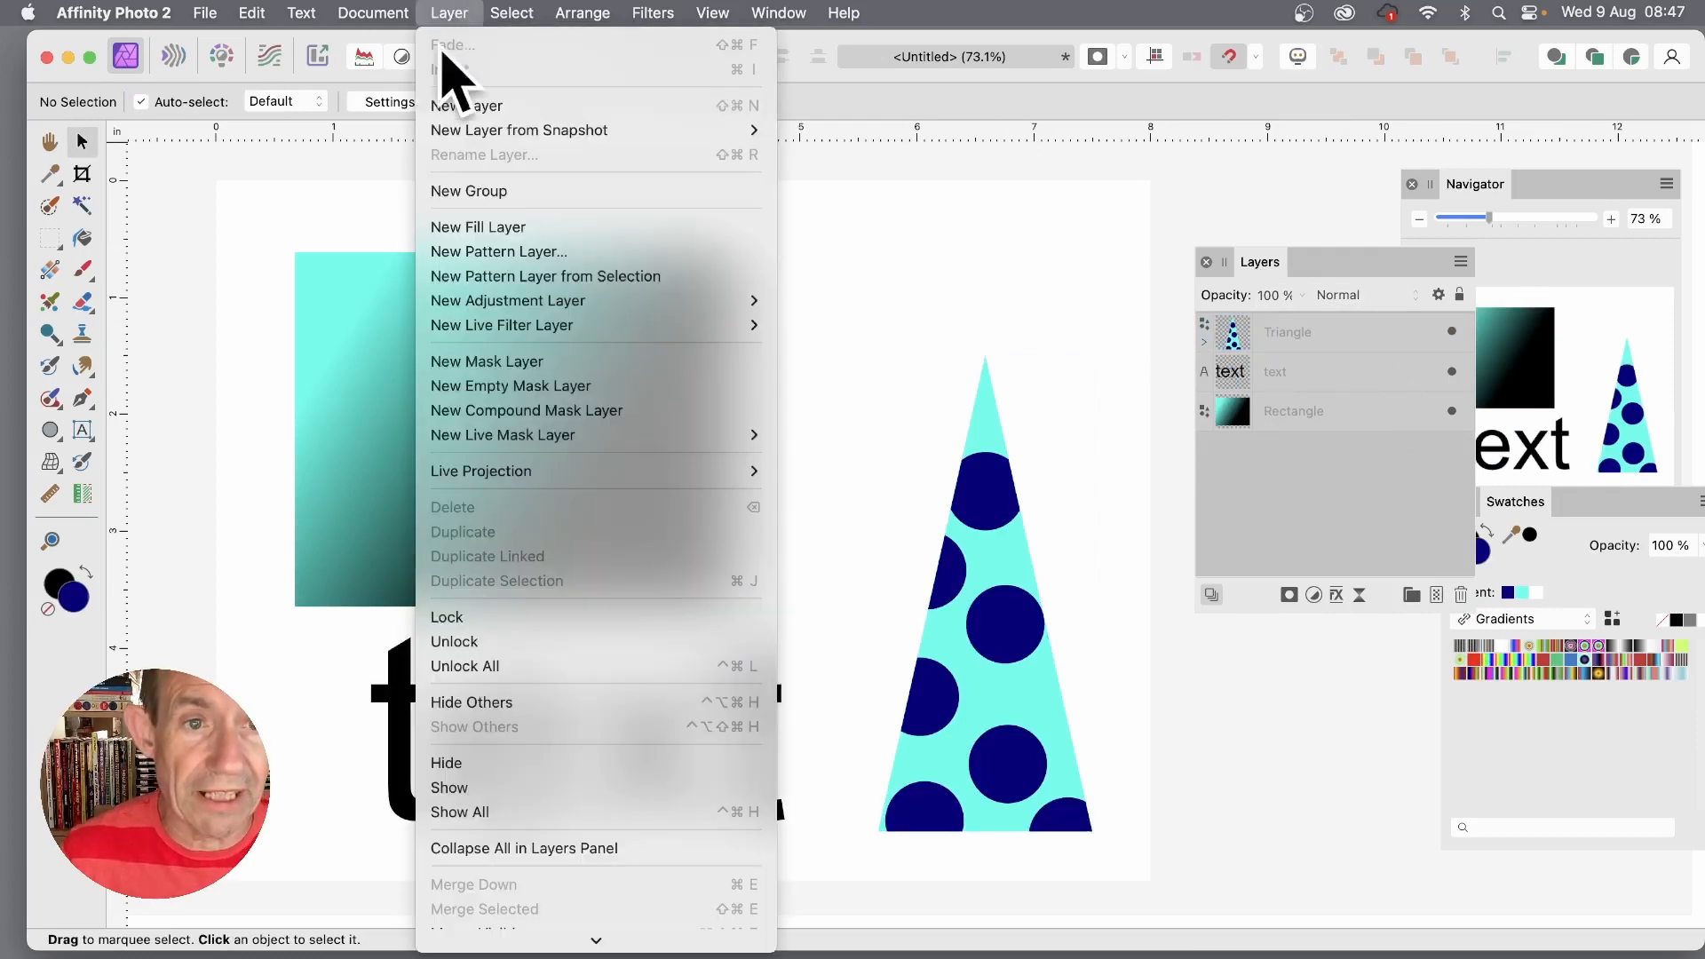
mouse_move(449, 325)
mouse_move(861, 321)
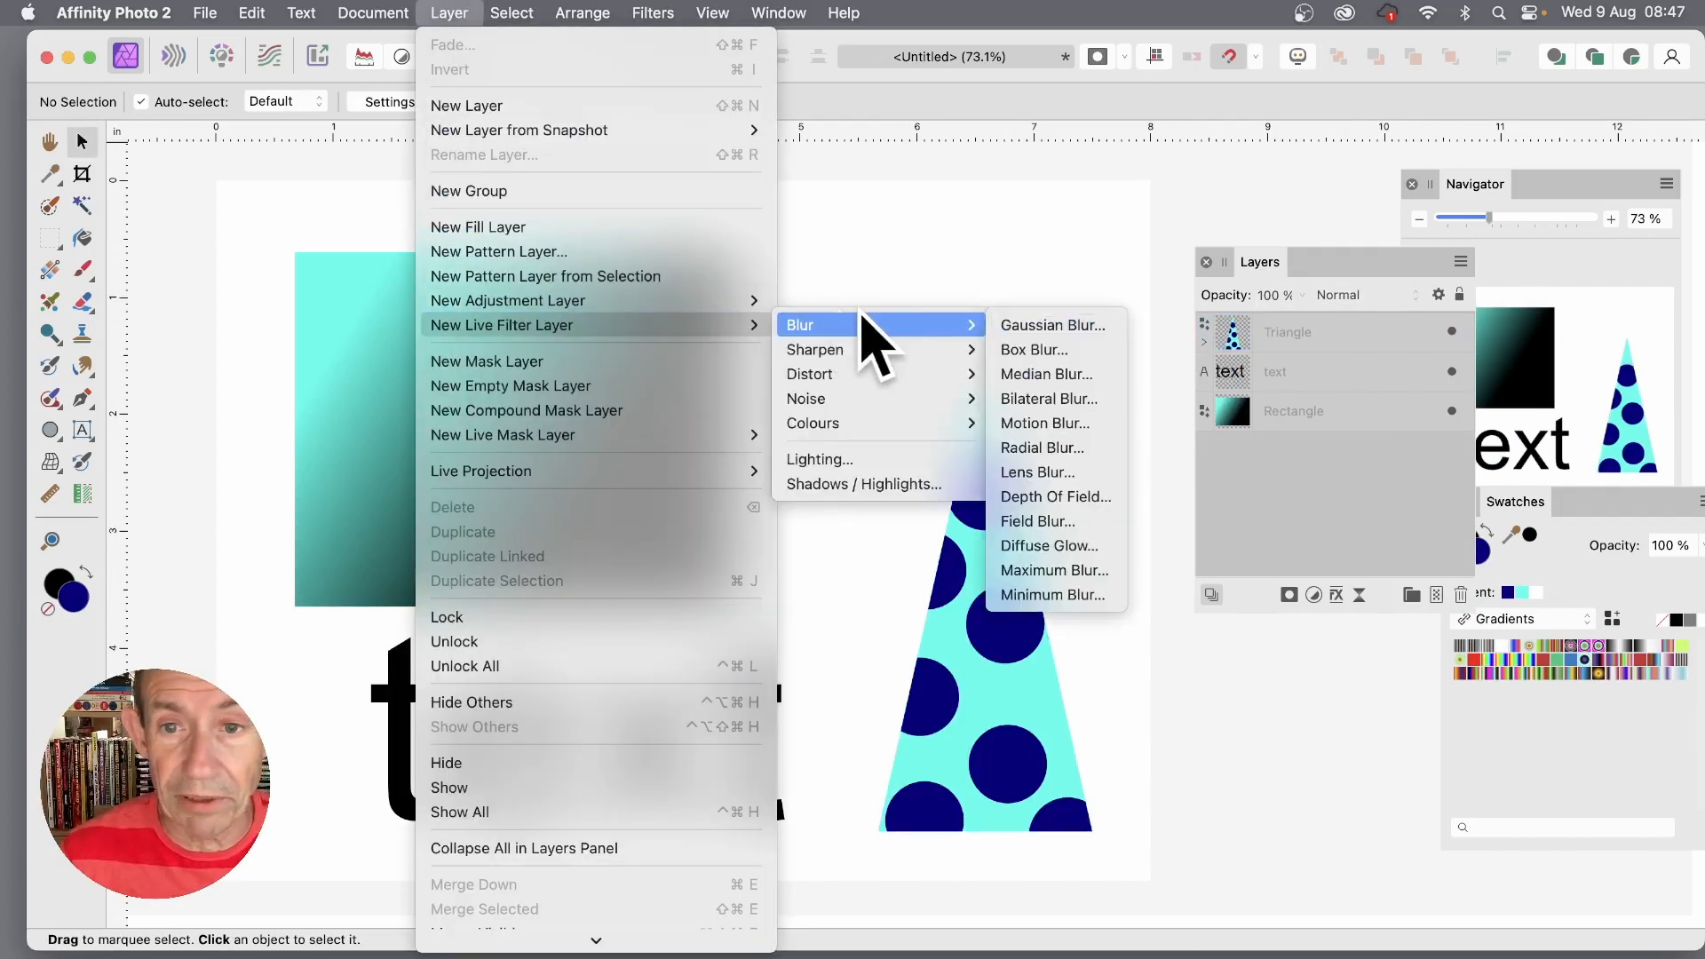
left_click(1023, 327)
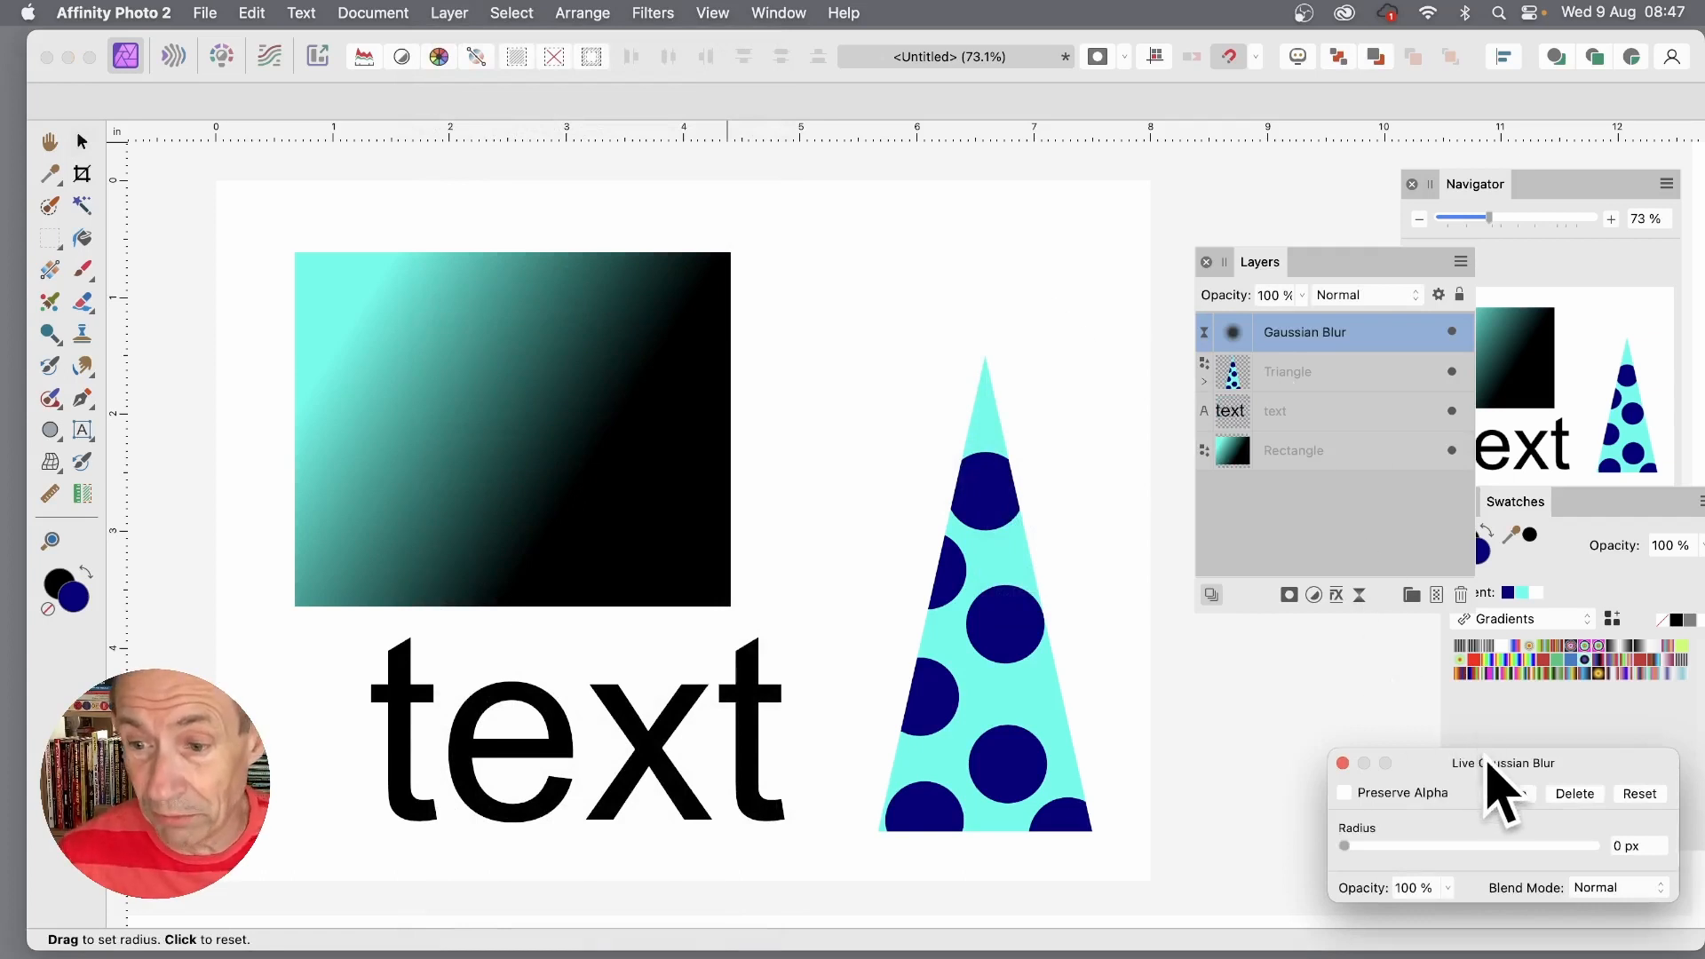
left_click_drag(1480, 764, 768, 227)
left_click_drag(631, 308, 773, 310)
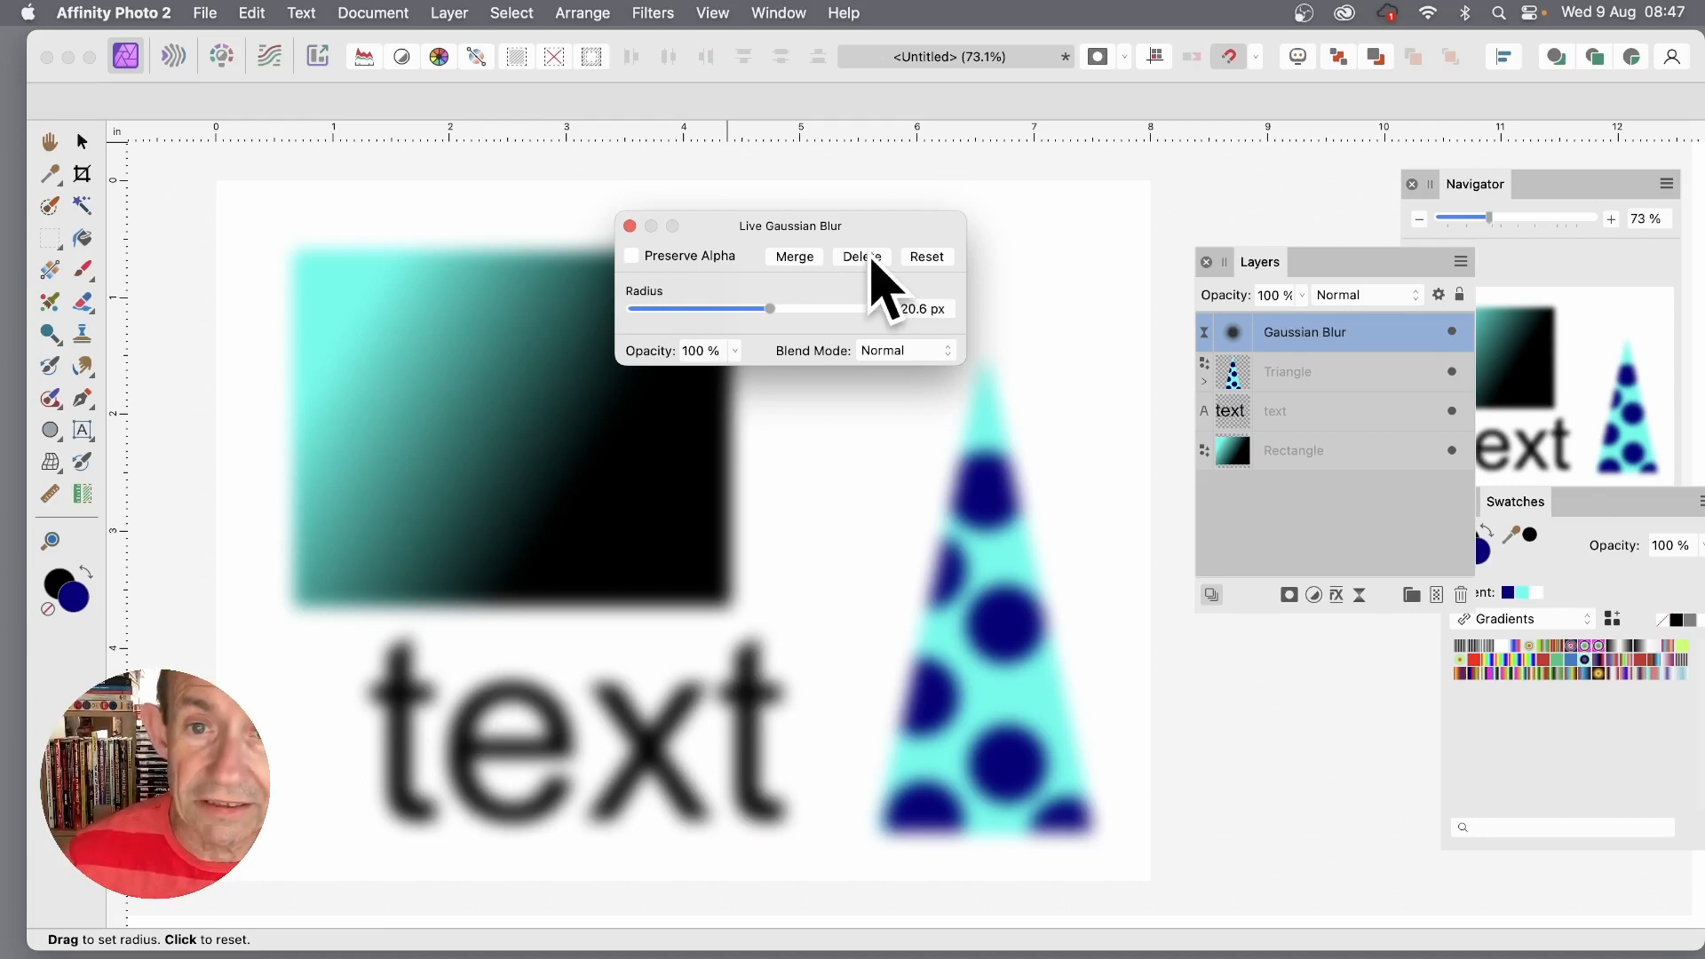
left_click(861, 257)
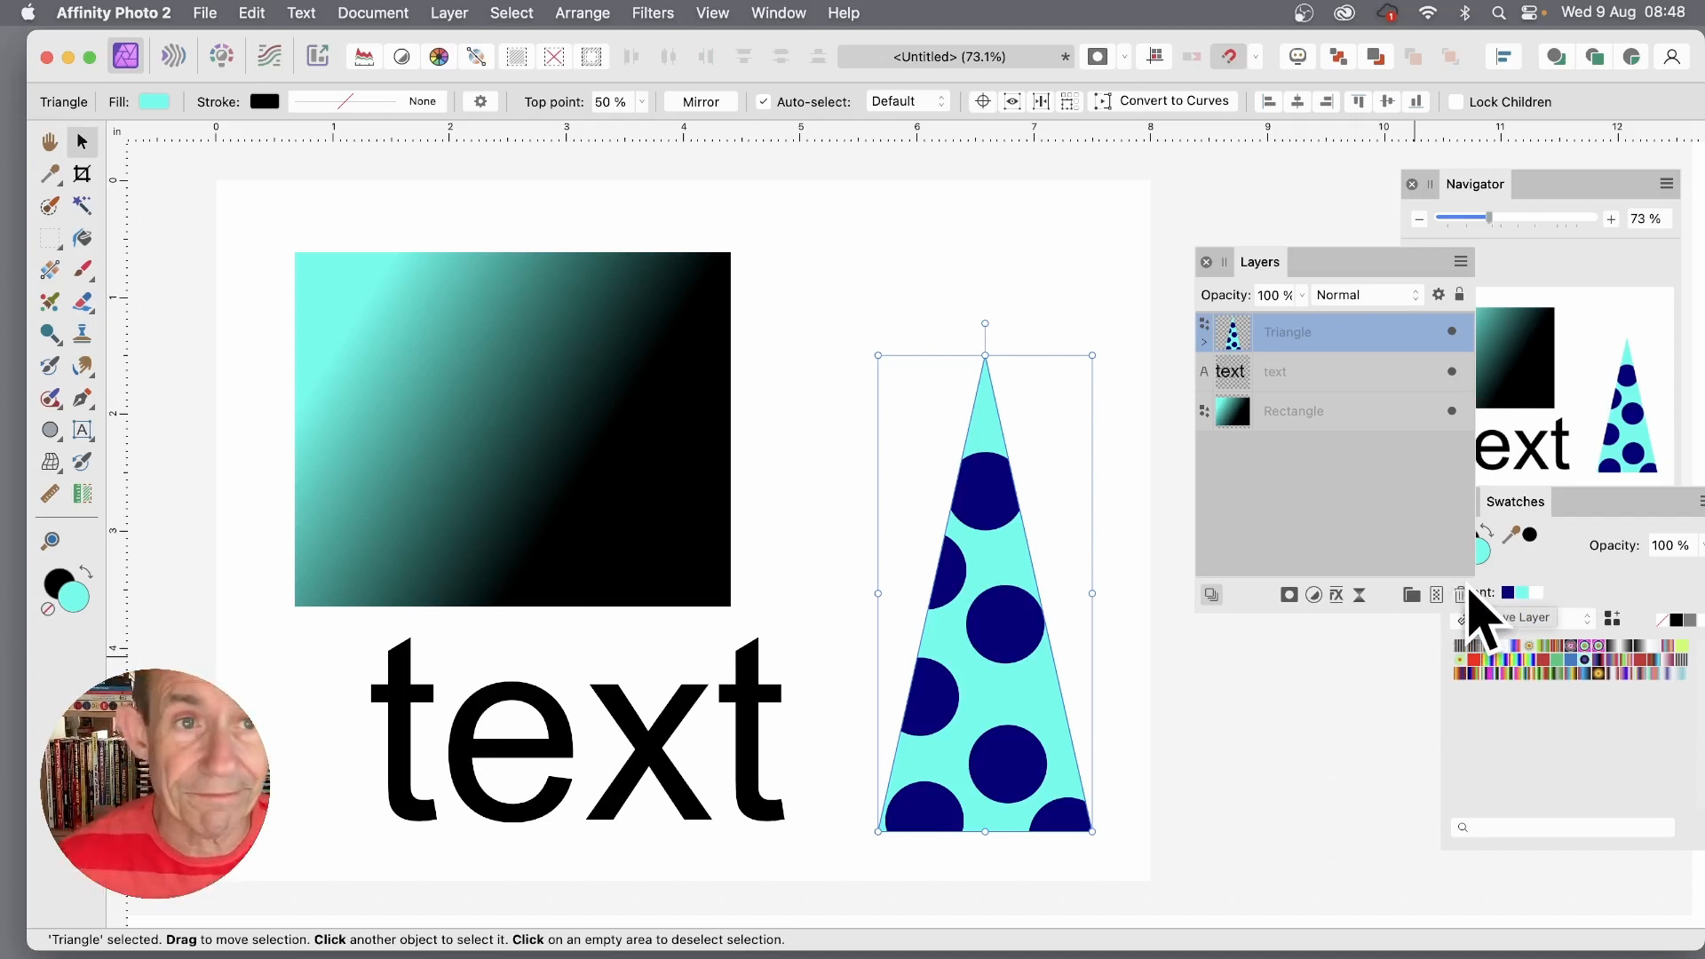
Add a live Gaussian Blur to the selected Triangle layer only, with a radius of about 36.6 px.
left_click(448, 12)
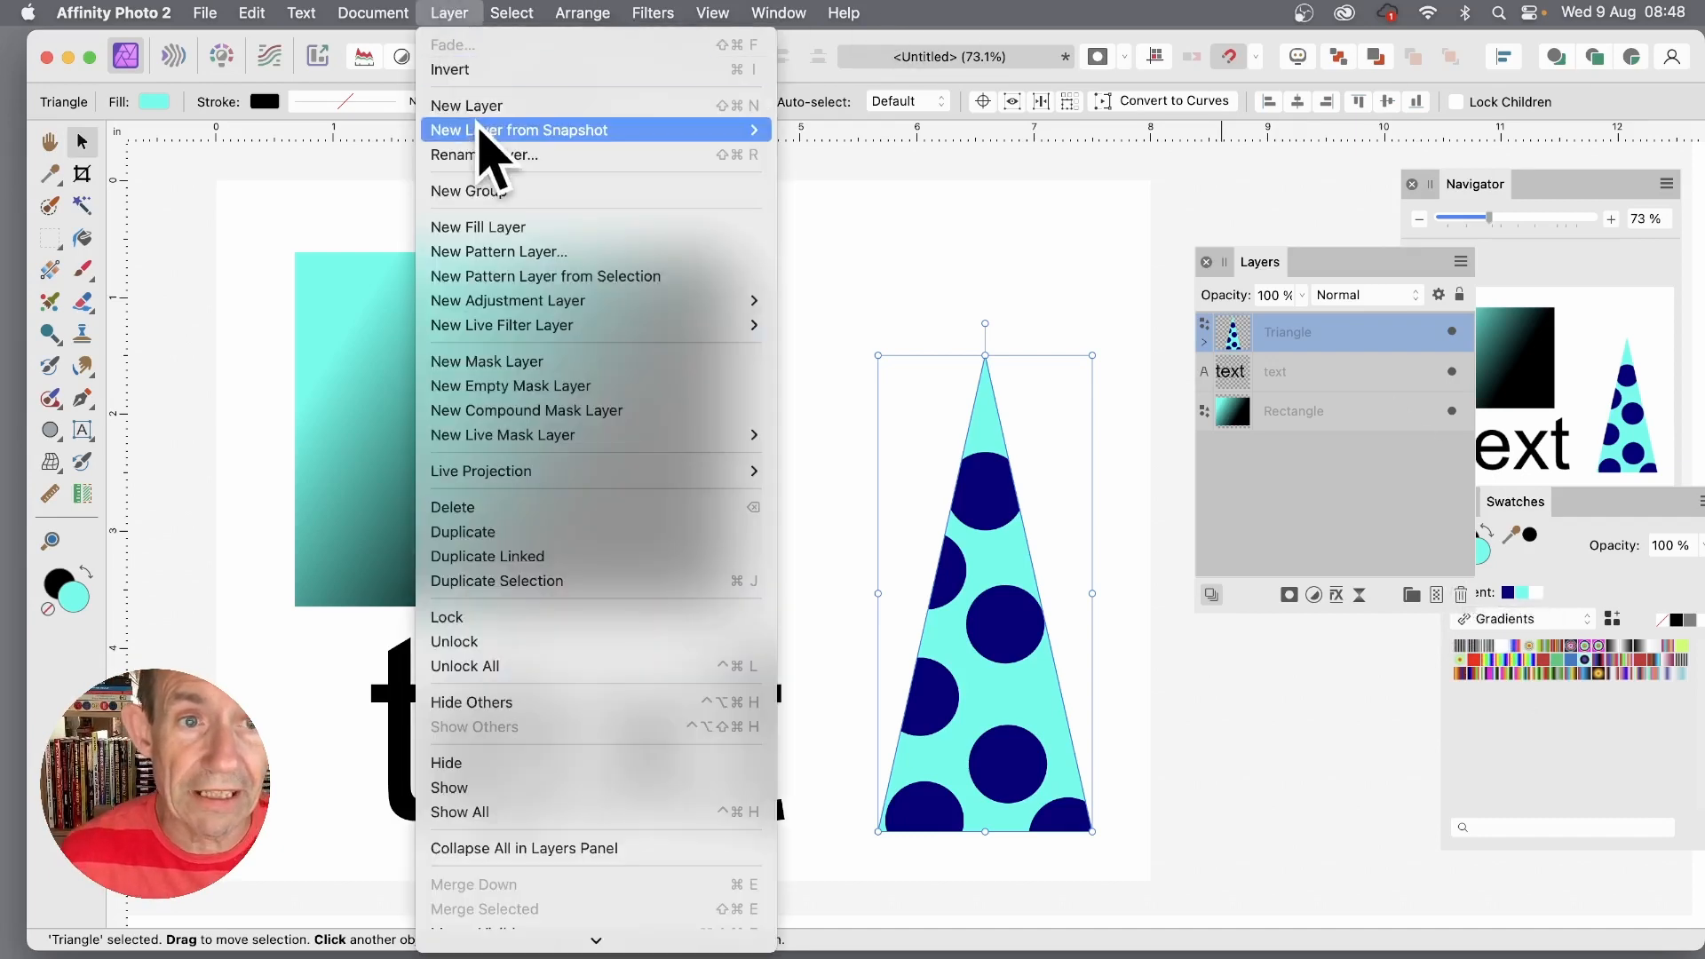
mouse_move(511, 325)
mouse_move(917, 325)
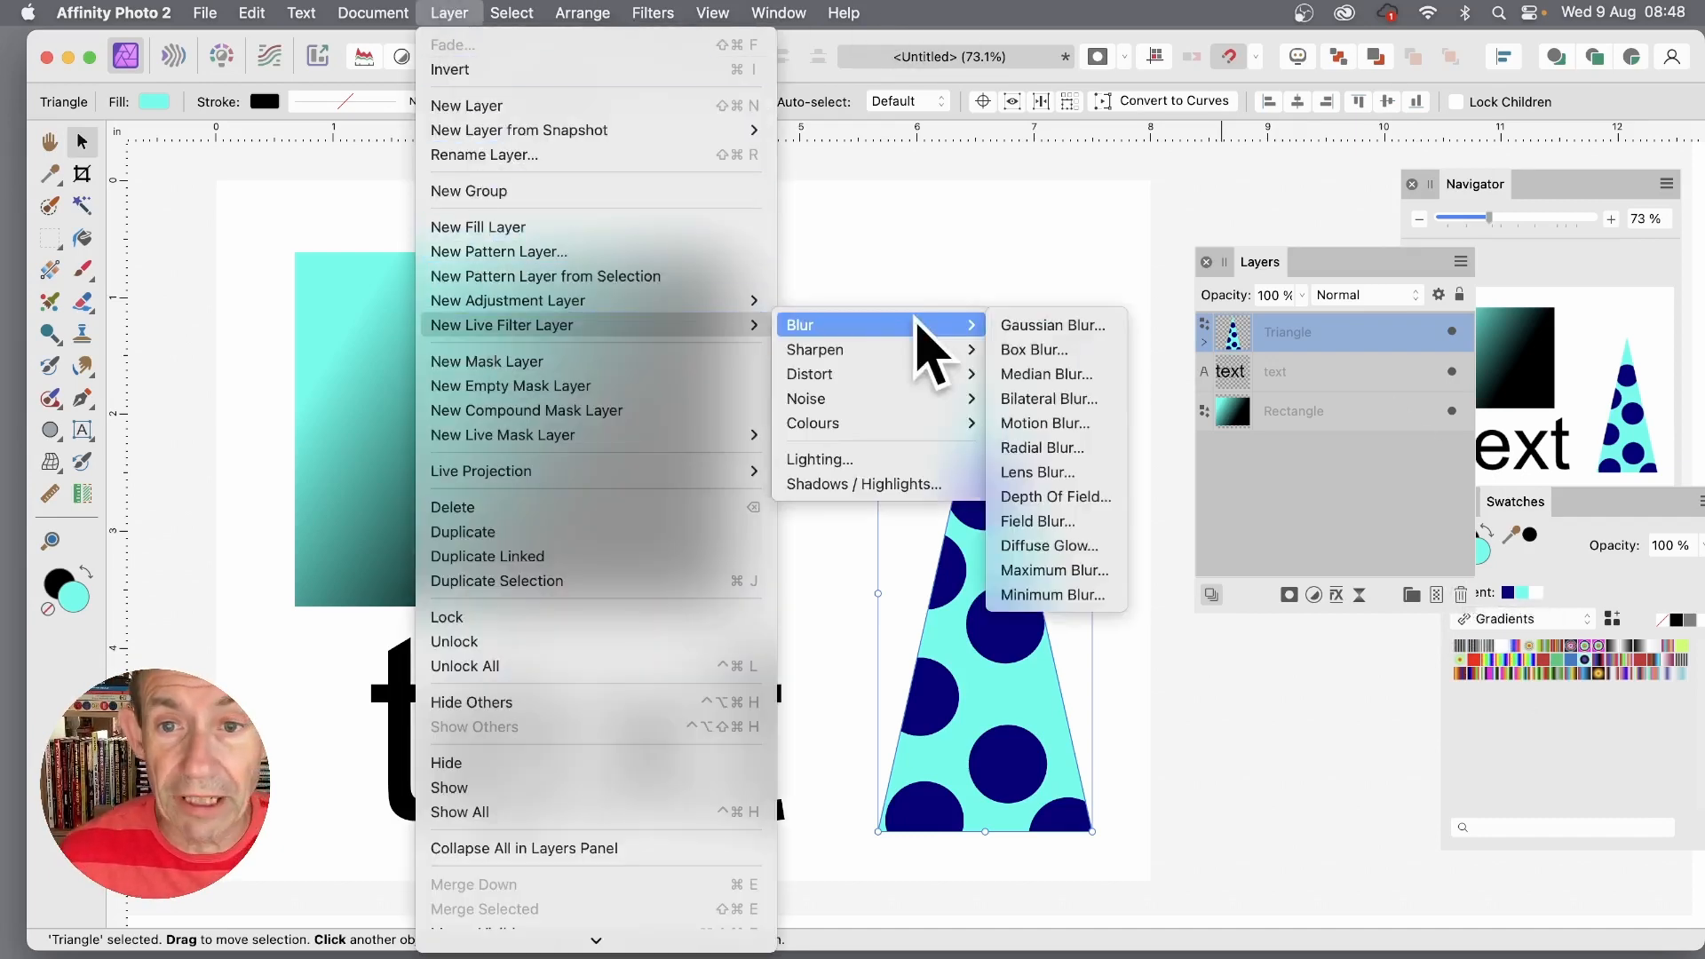
left_click(1057, 328)
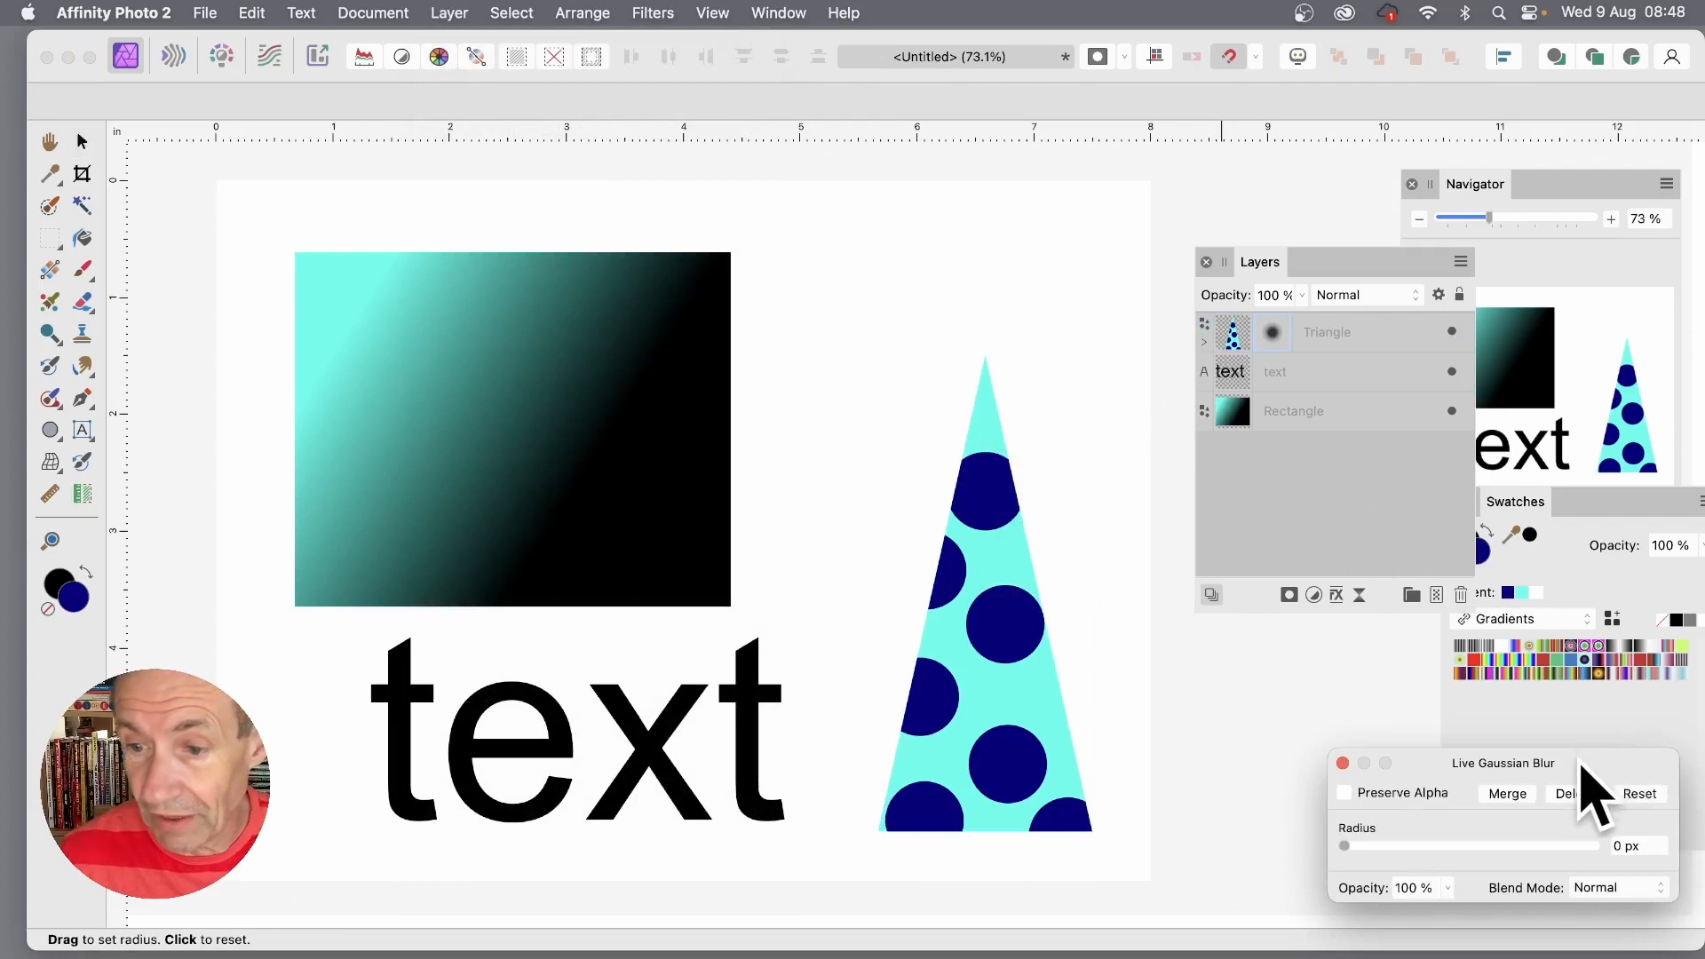
left_click_drag(1581, 765, 797, 334)
left_click_drag(559, 413, 748, 415)
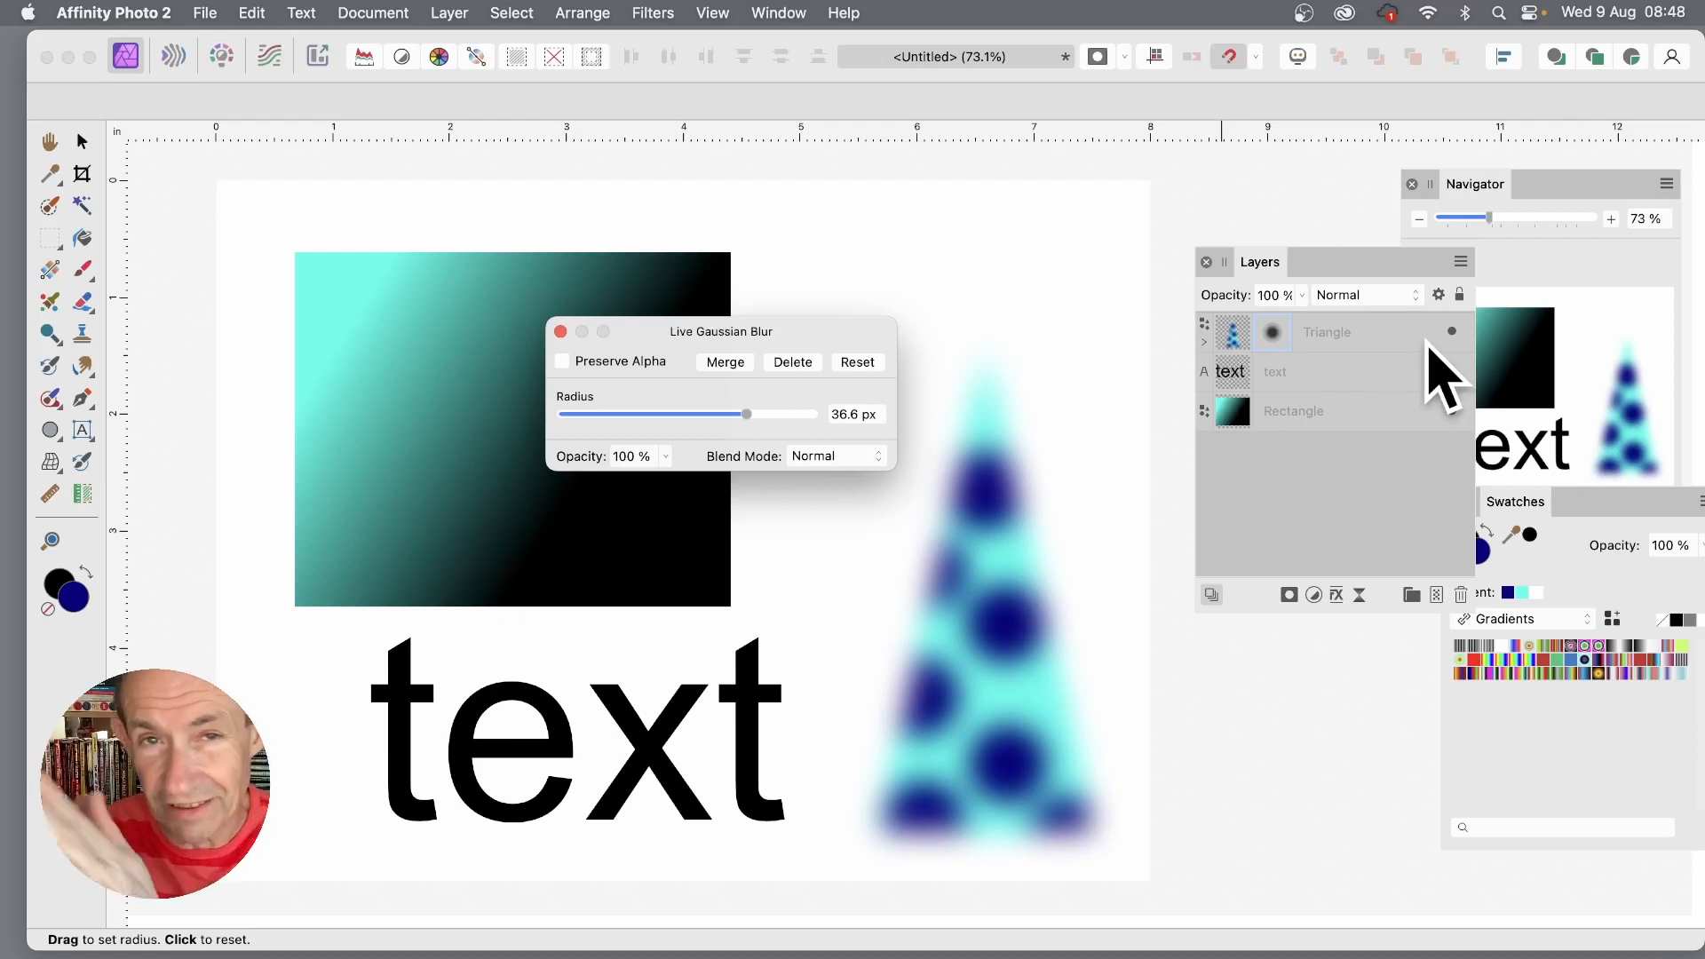
Close the settings of the triangle's live blur and undo its radius change.
left_click(561, 333)
key("super+z")
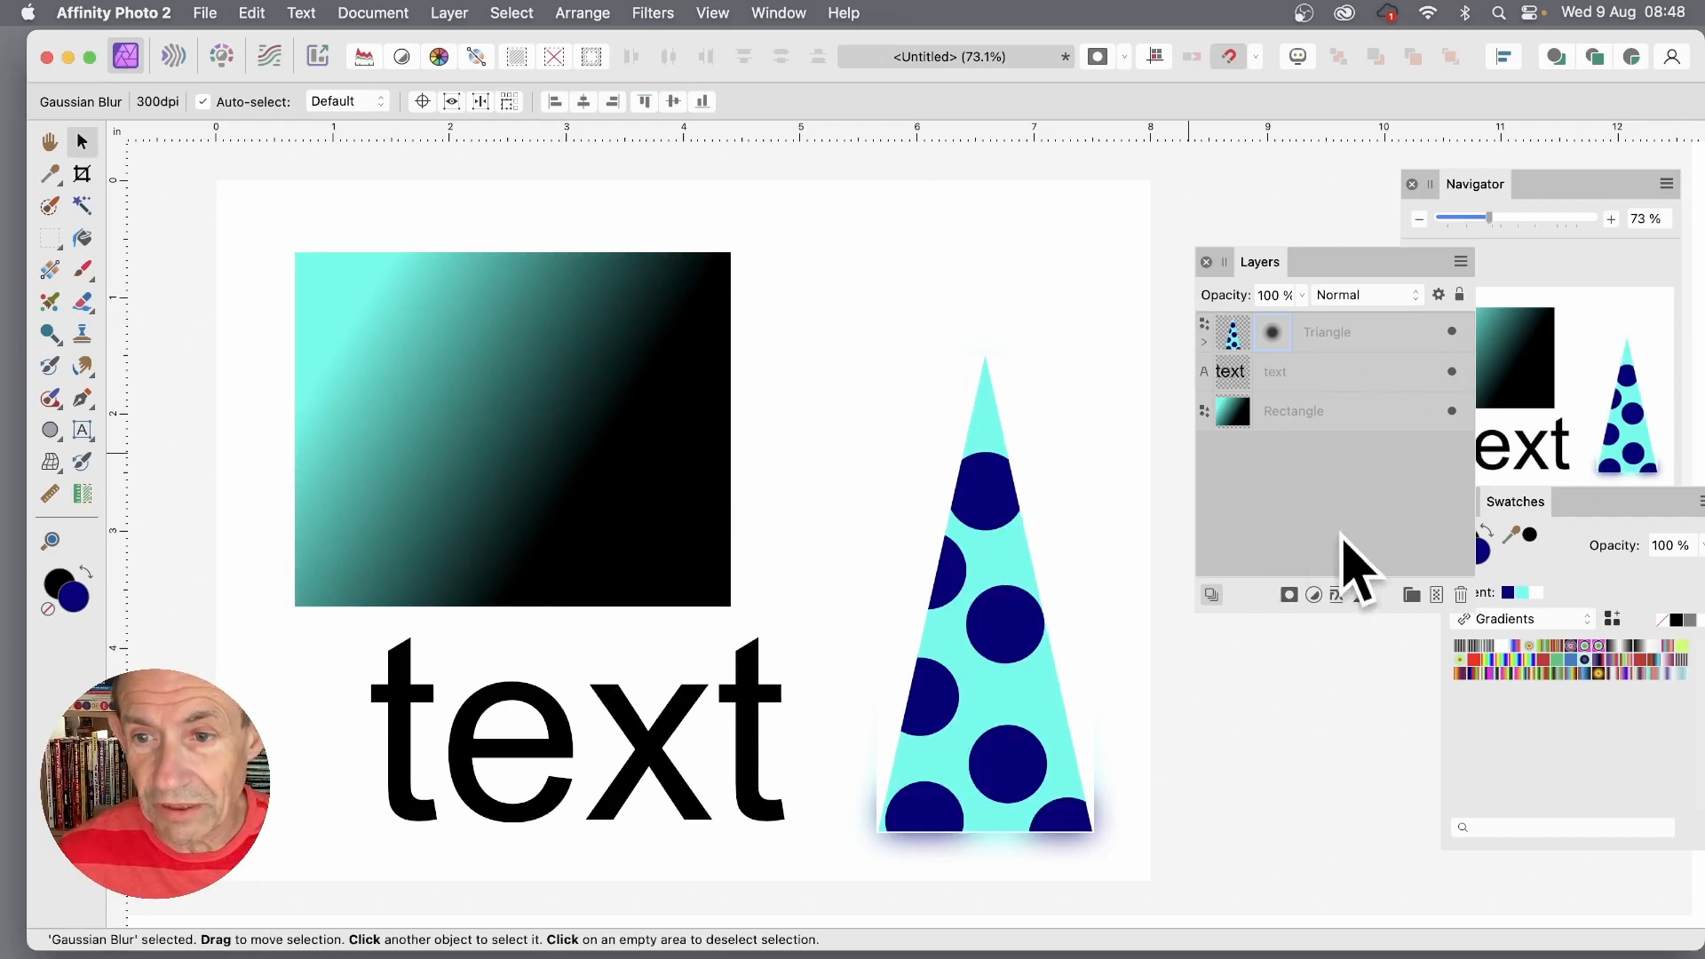
Clear the layer selection and add a live Gaussian Blur over all layers with a radius of about 23.2 px.
left_click(1332, 509)
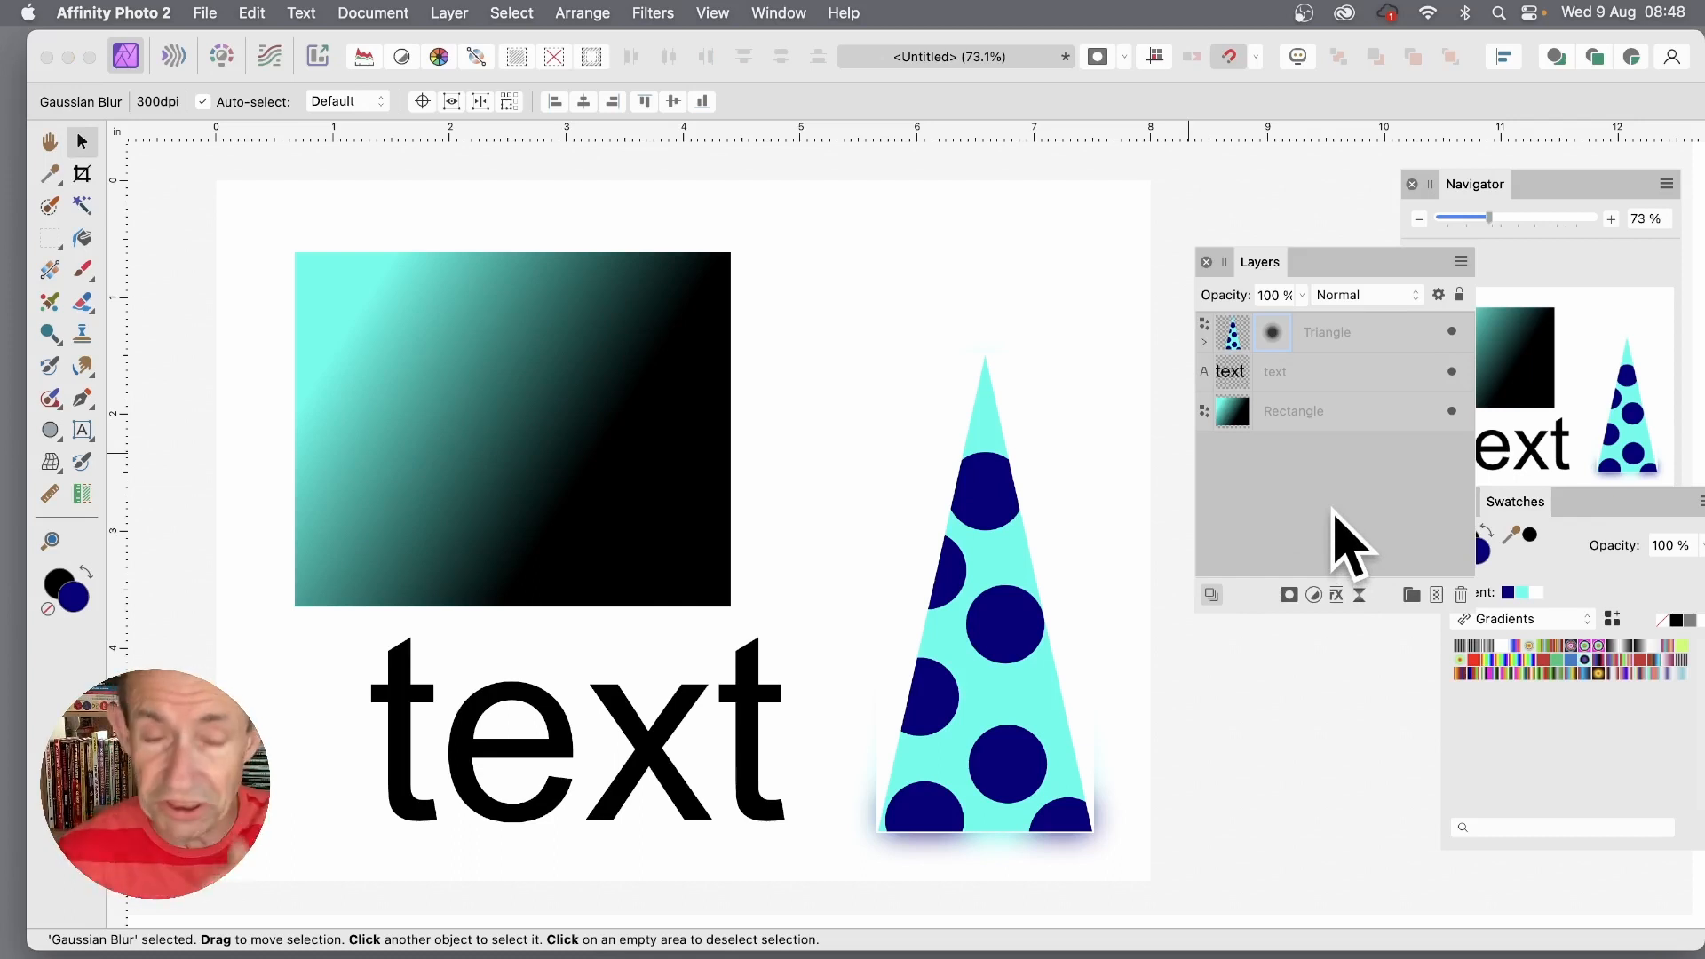
left_click(448, 13)
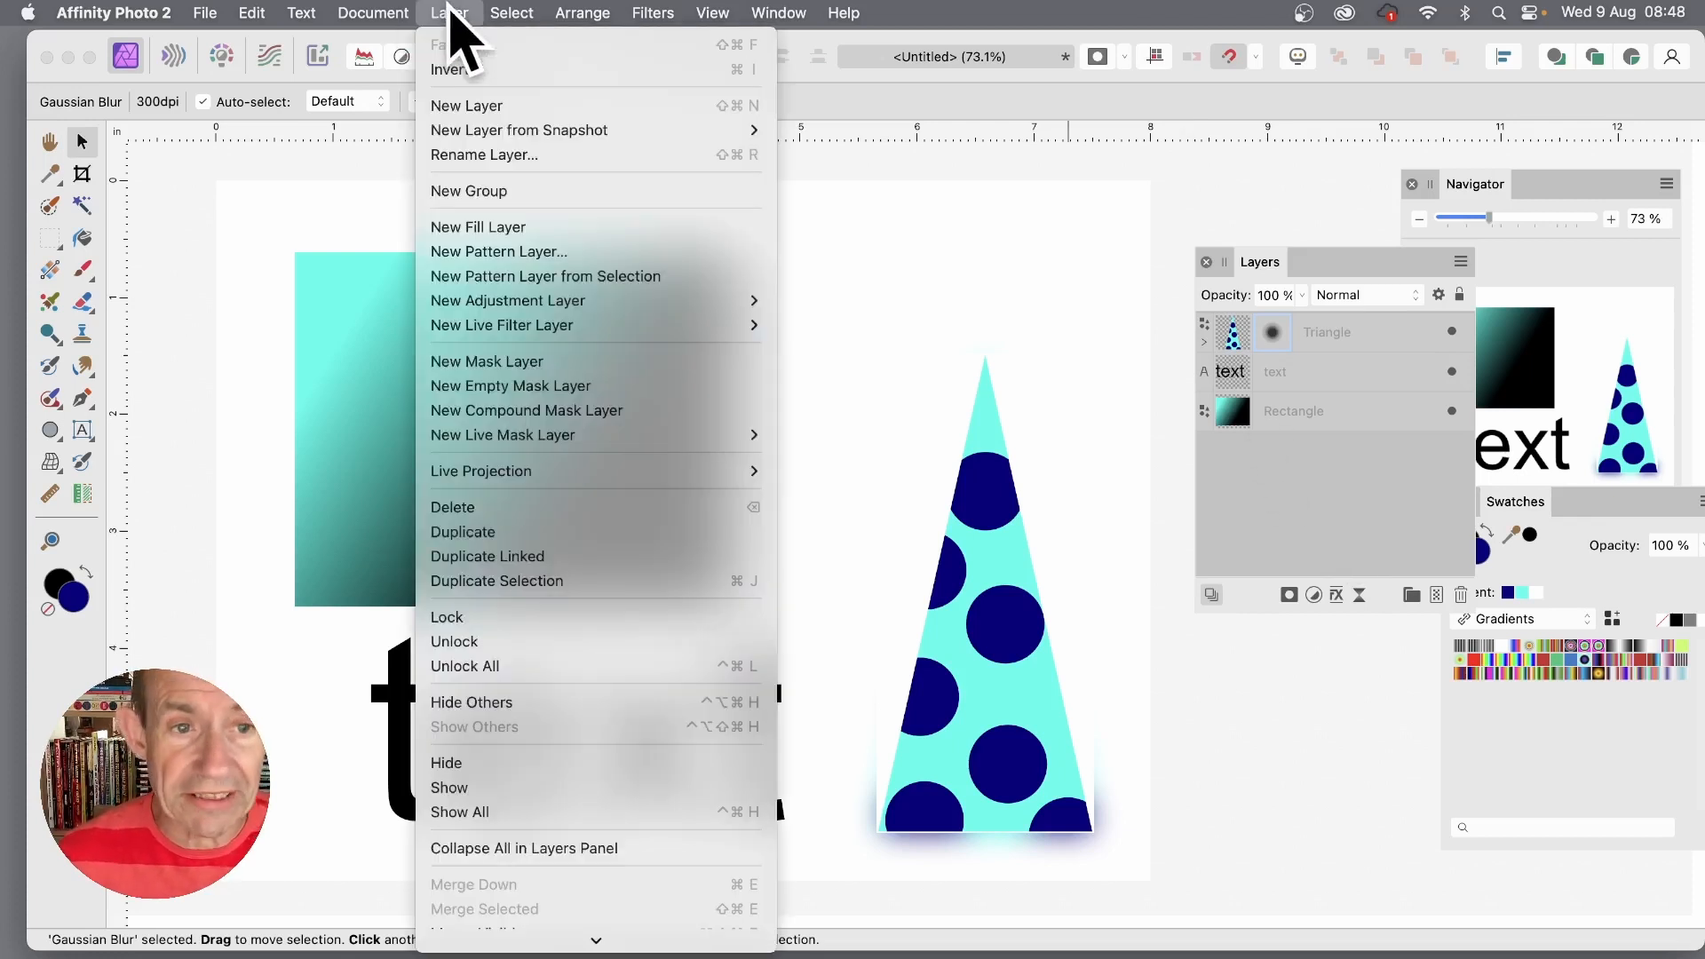
mouse_move(707, 327)
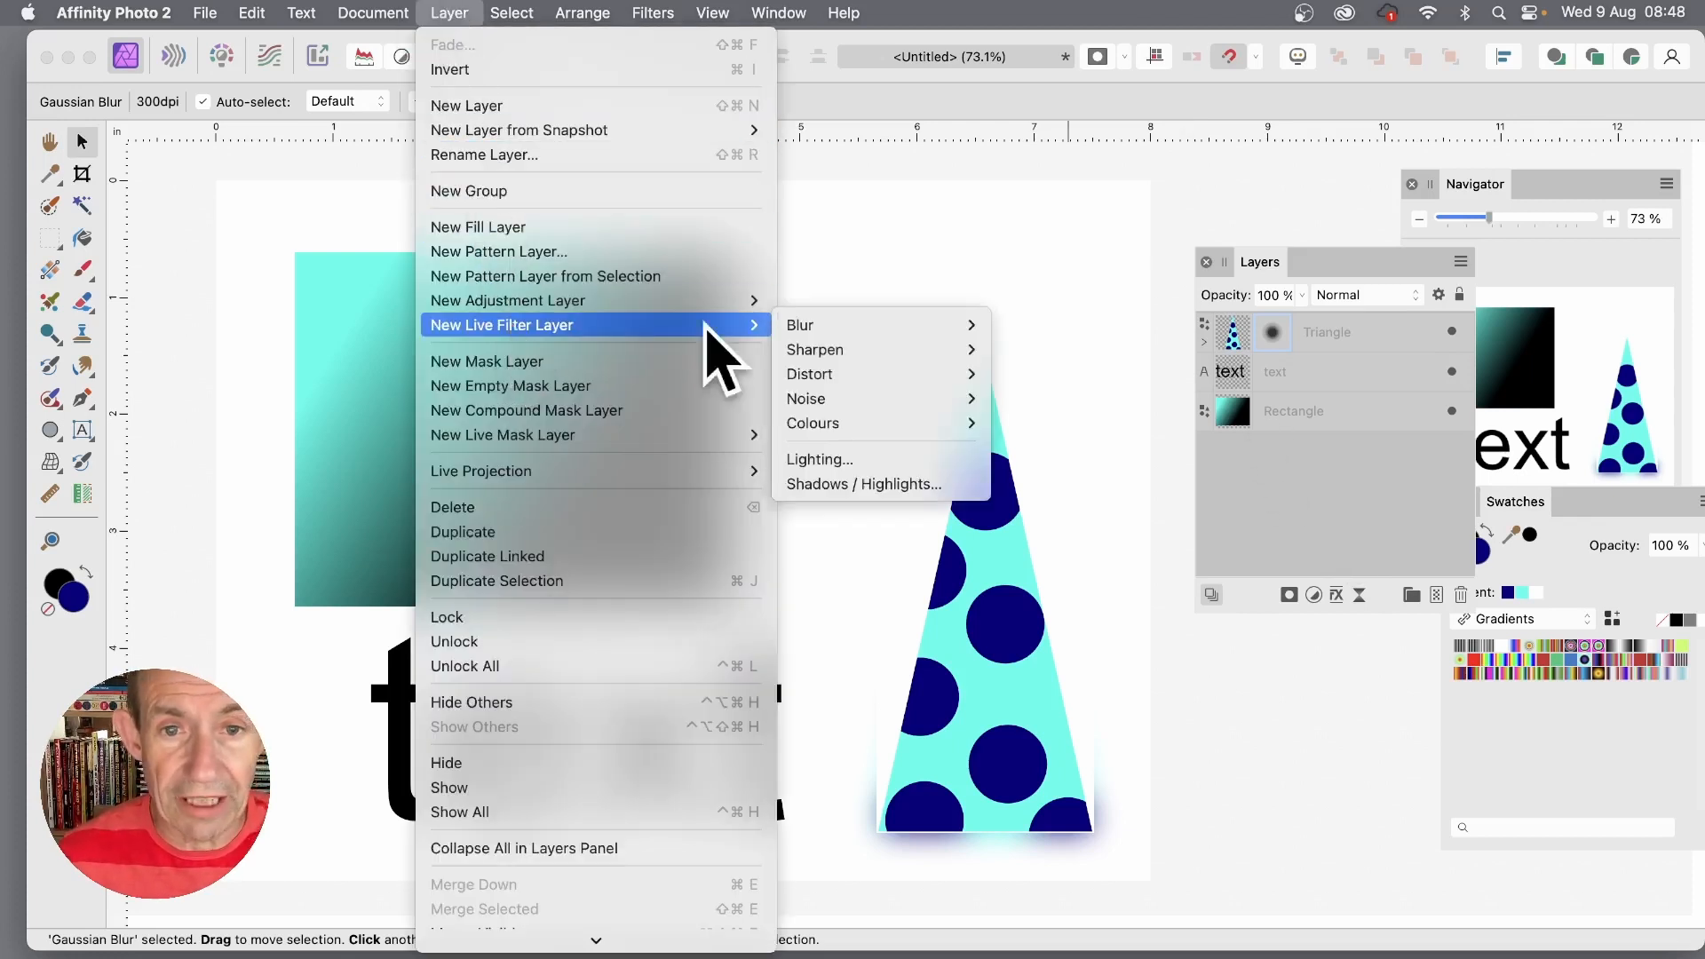
mouse_move(863, 330)
left_click(1056, 326)
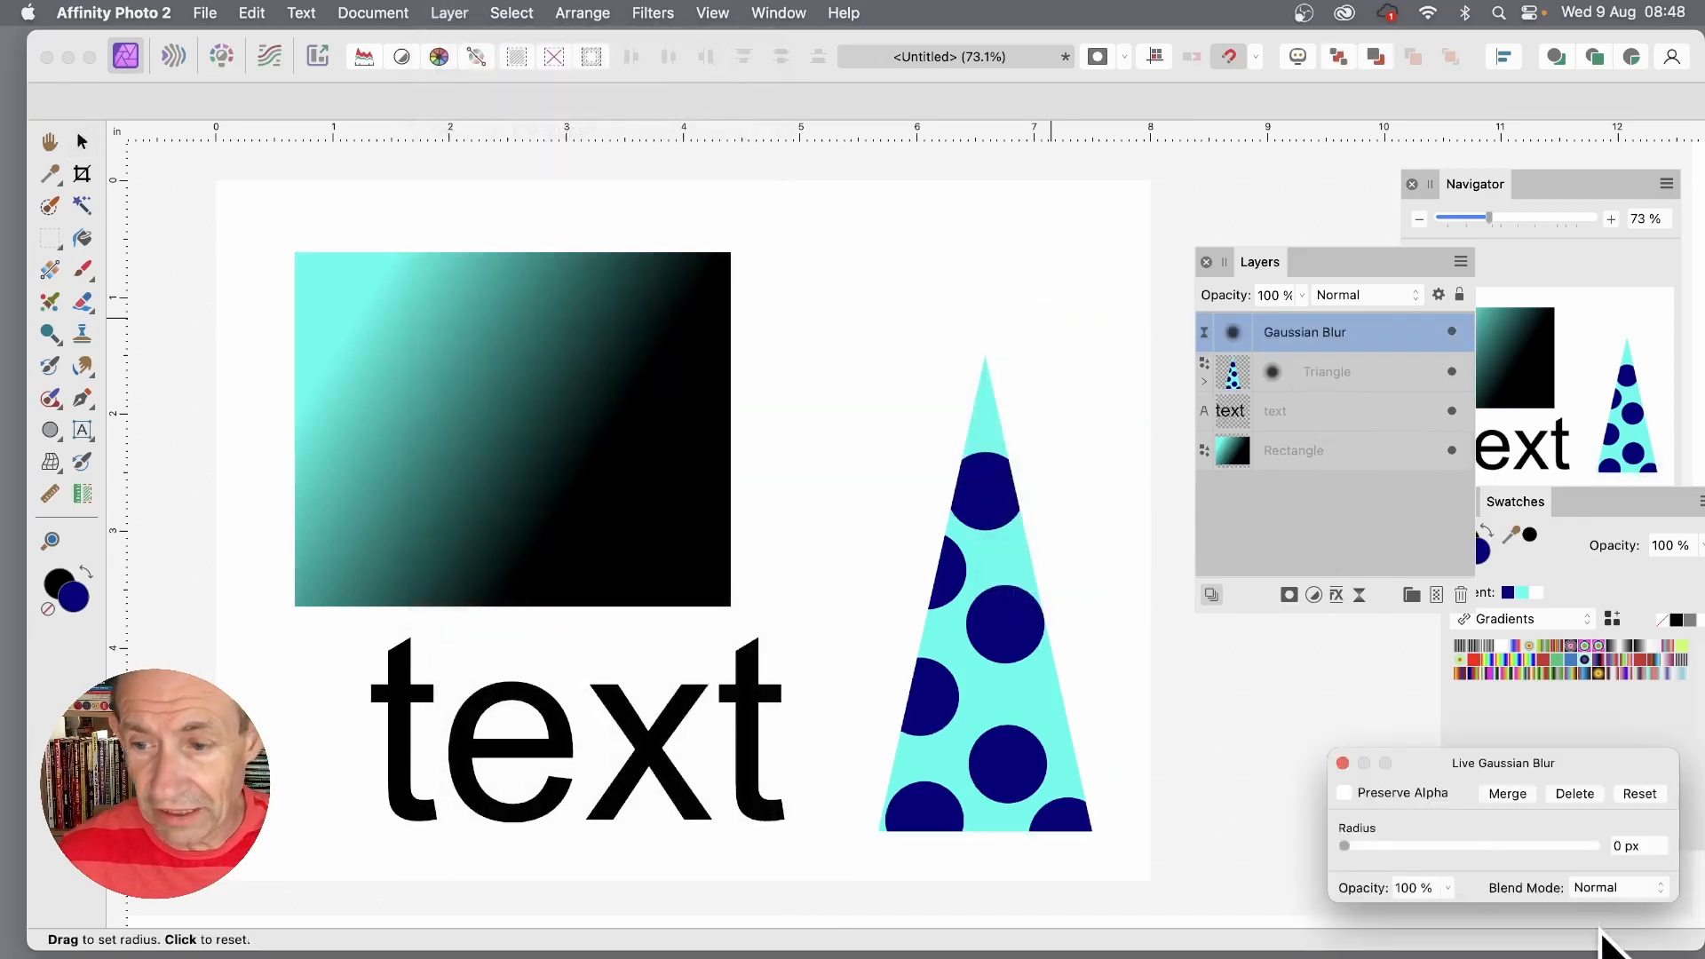
left_click_drag(1387, 845, 1518, 844)
left_click_drag(1544, 771, 856, 326)
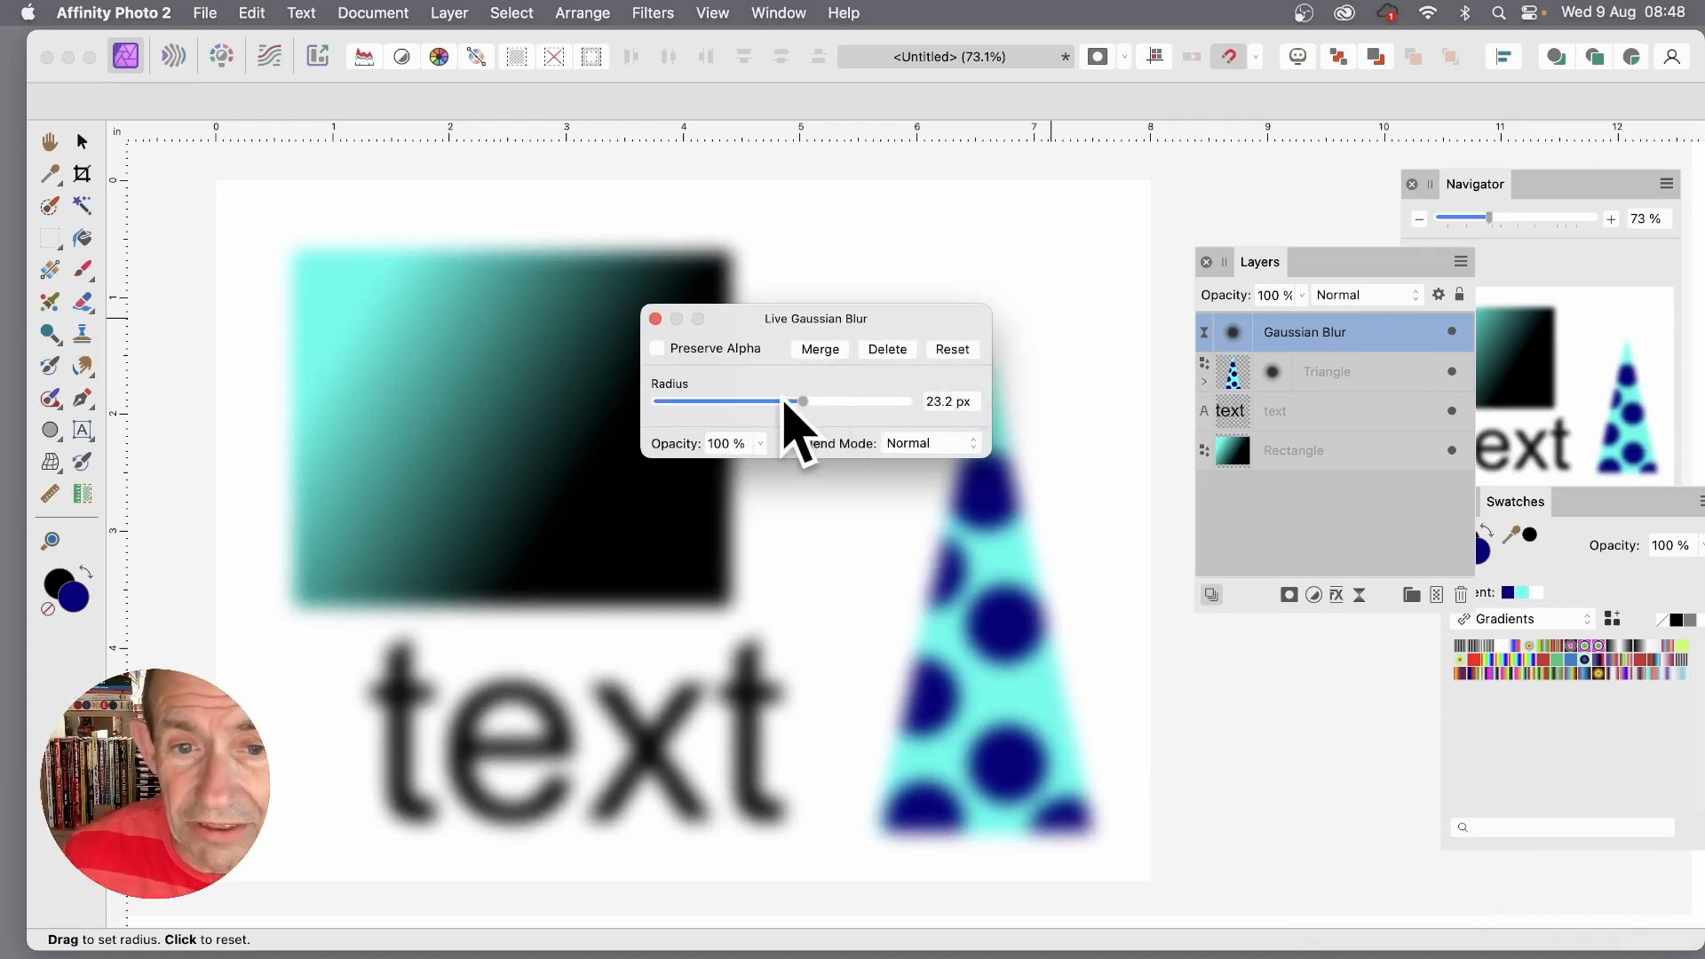
Increase the top live blur's radius, reset it, set the radius to about 41.8 px and close the settings.
left_click_drag(803, 401, 845, 401)
left_click(971, 351)
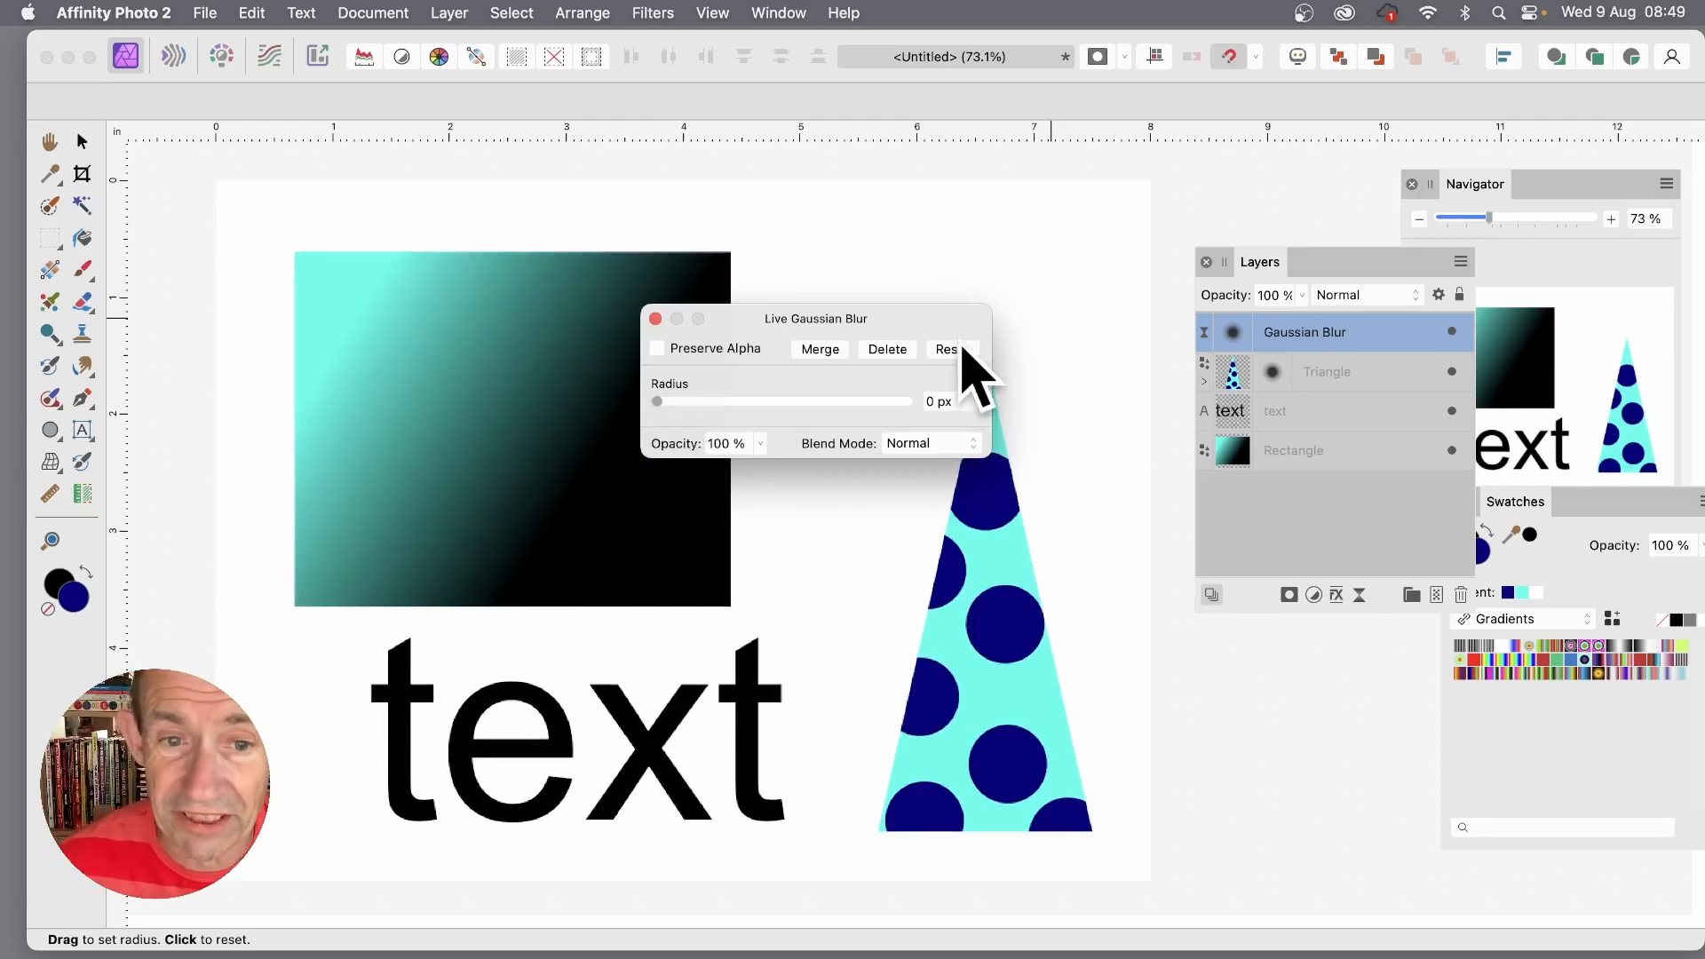
left_click_drag(657, 401, 857, 404)
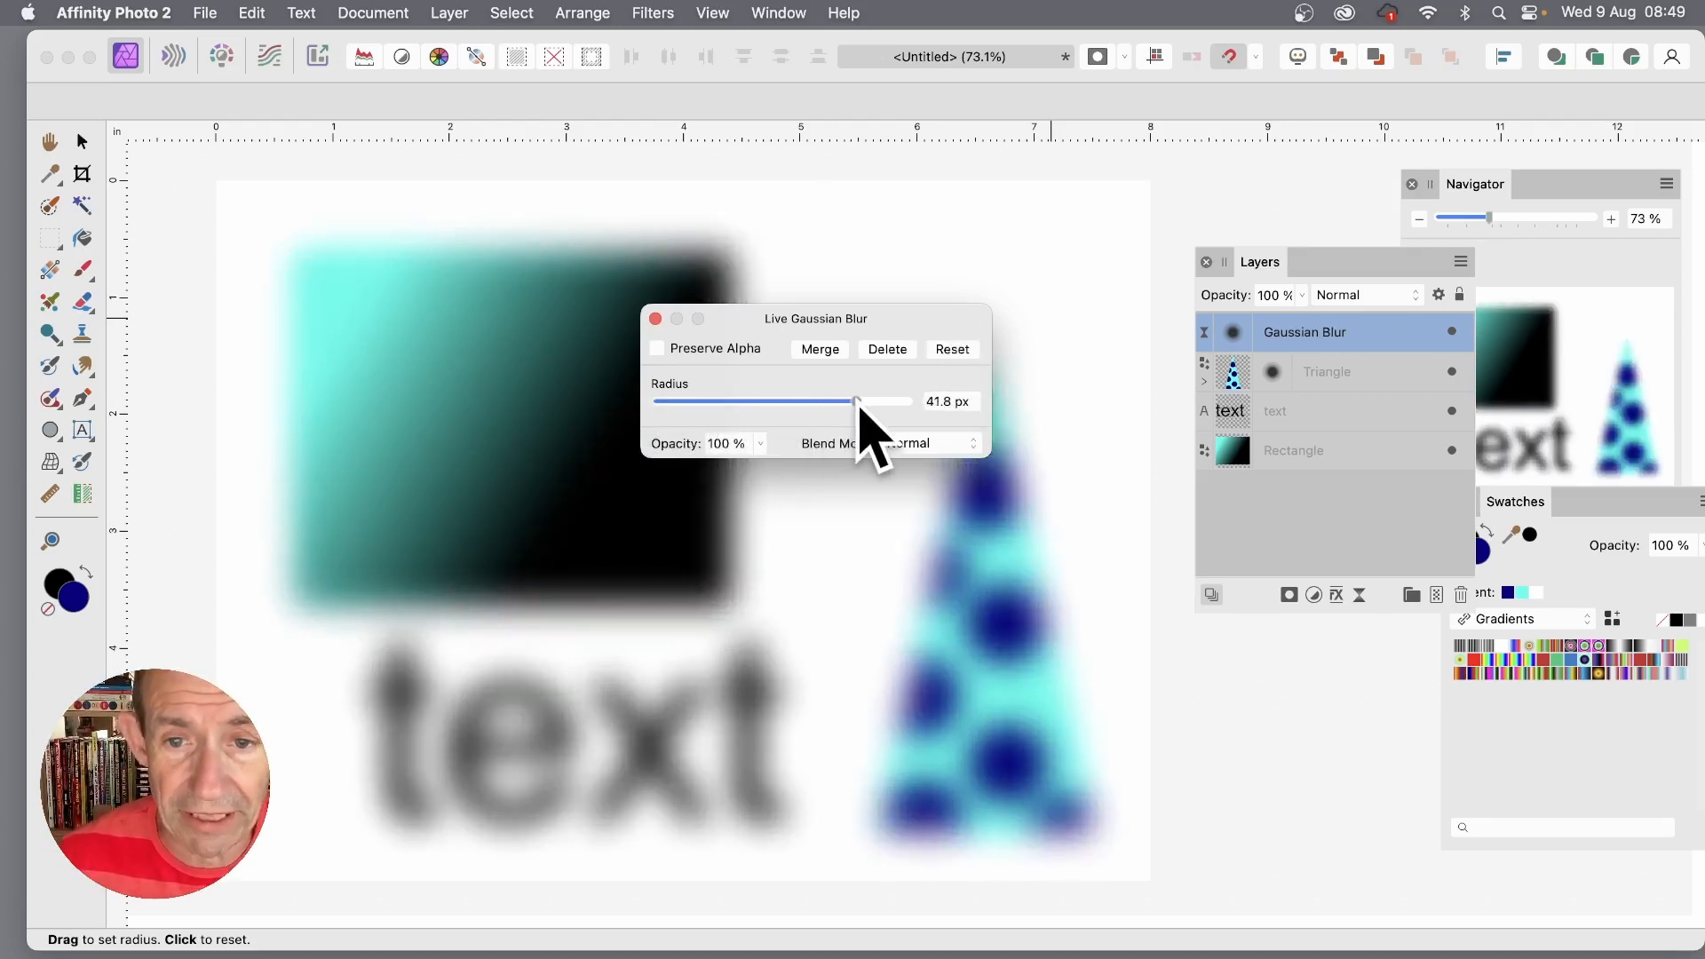
left_click(656, 319)
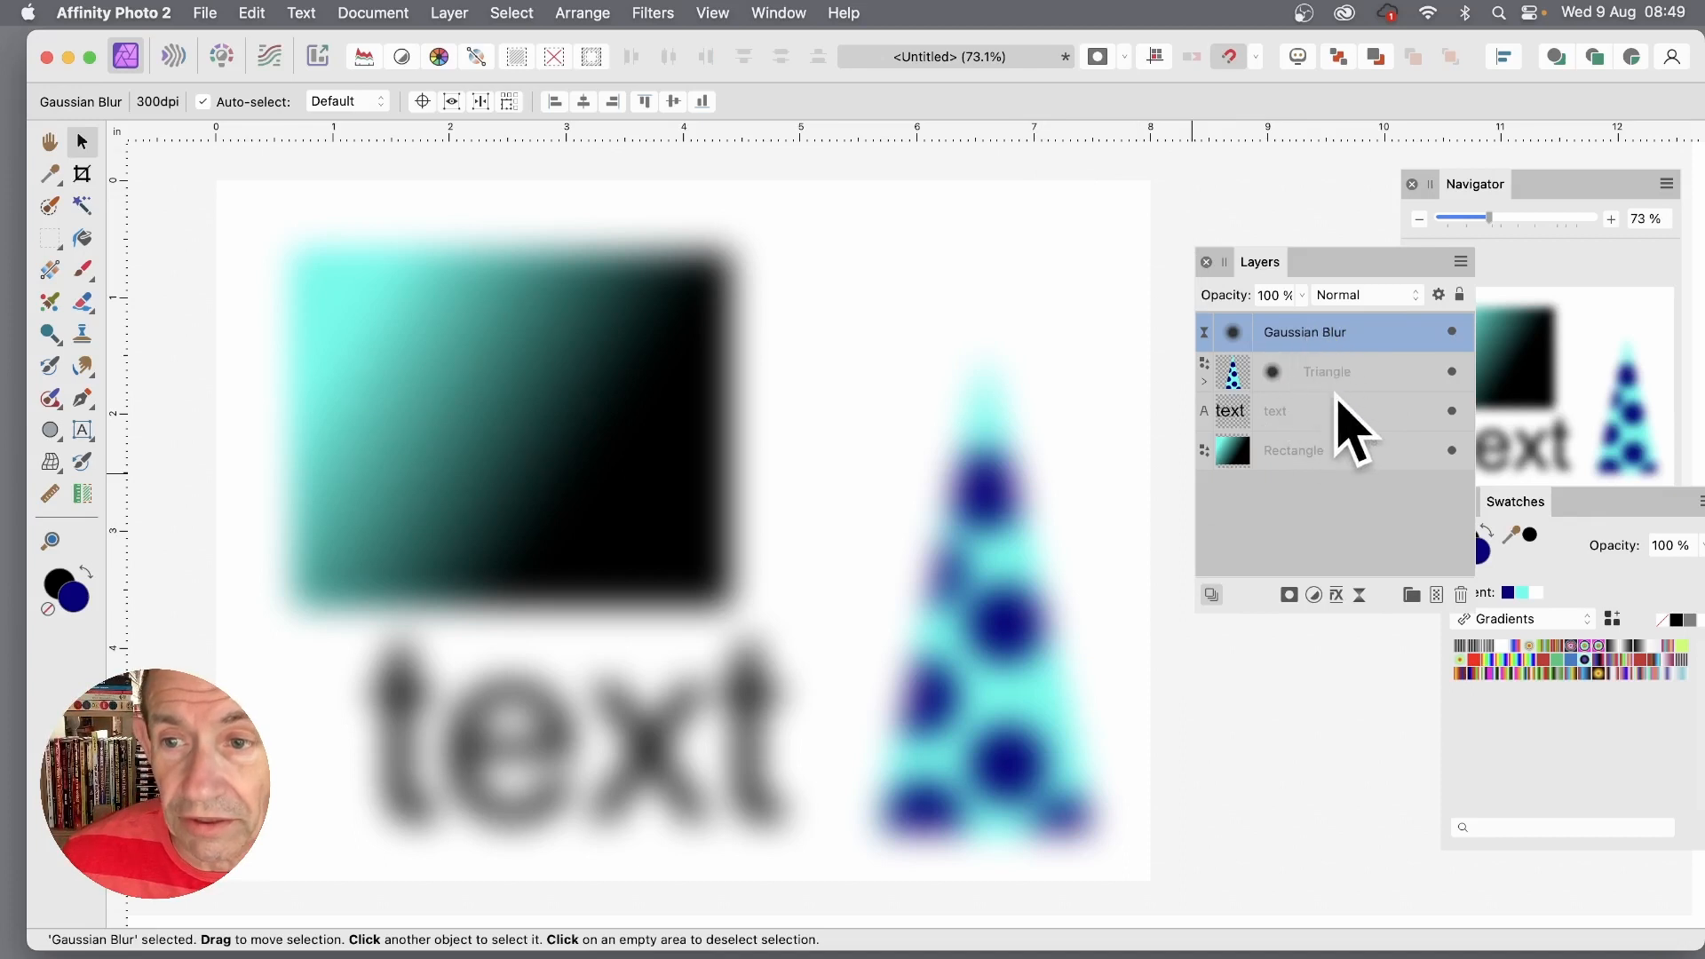
Move the Gaussian Blur layer below Triangle, text and Rectangle one level at a time, and return it to the top of the stack.
left_click_drag(1313, 328, 1298, 391)
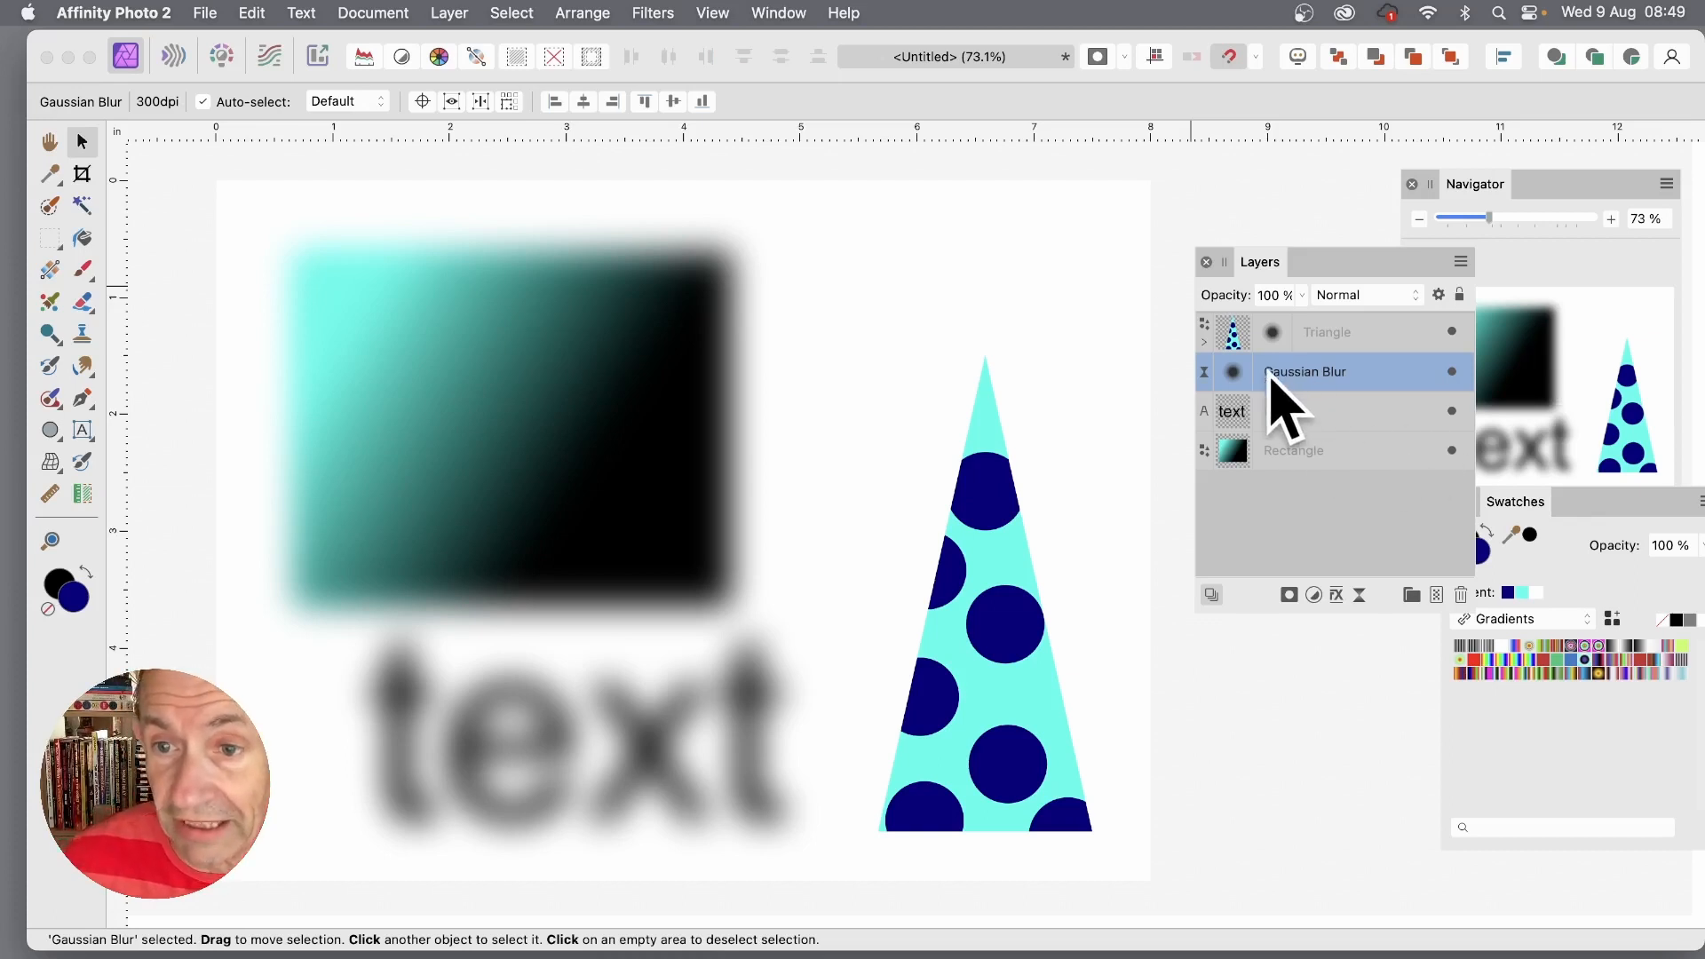
left_click_drag(1316, 375, 1310, 421)
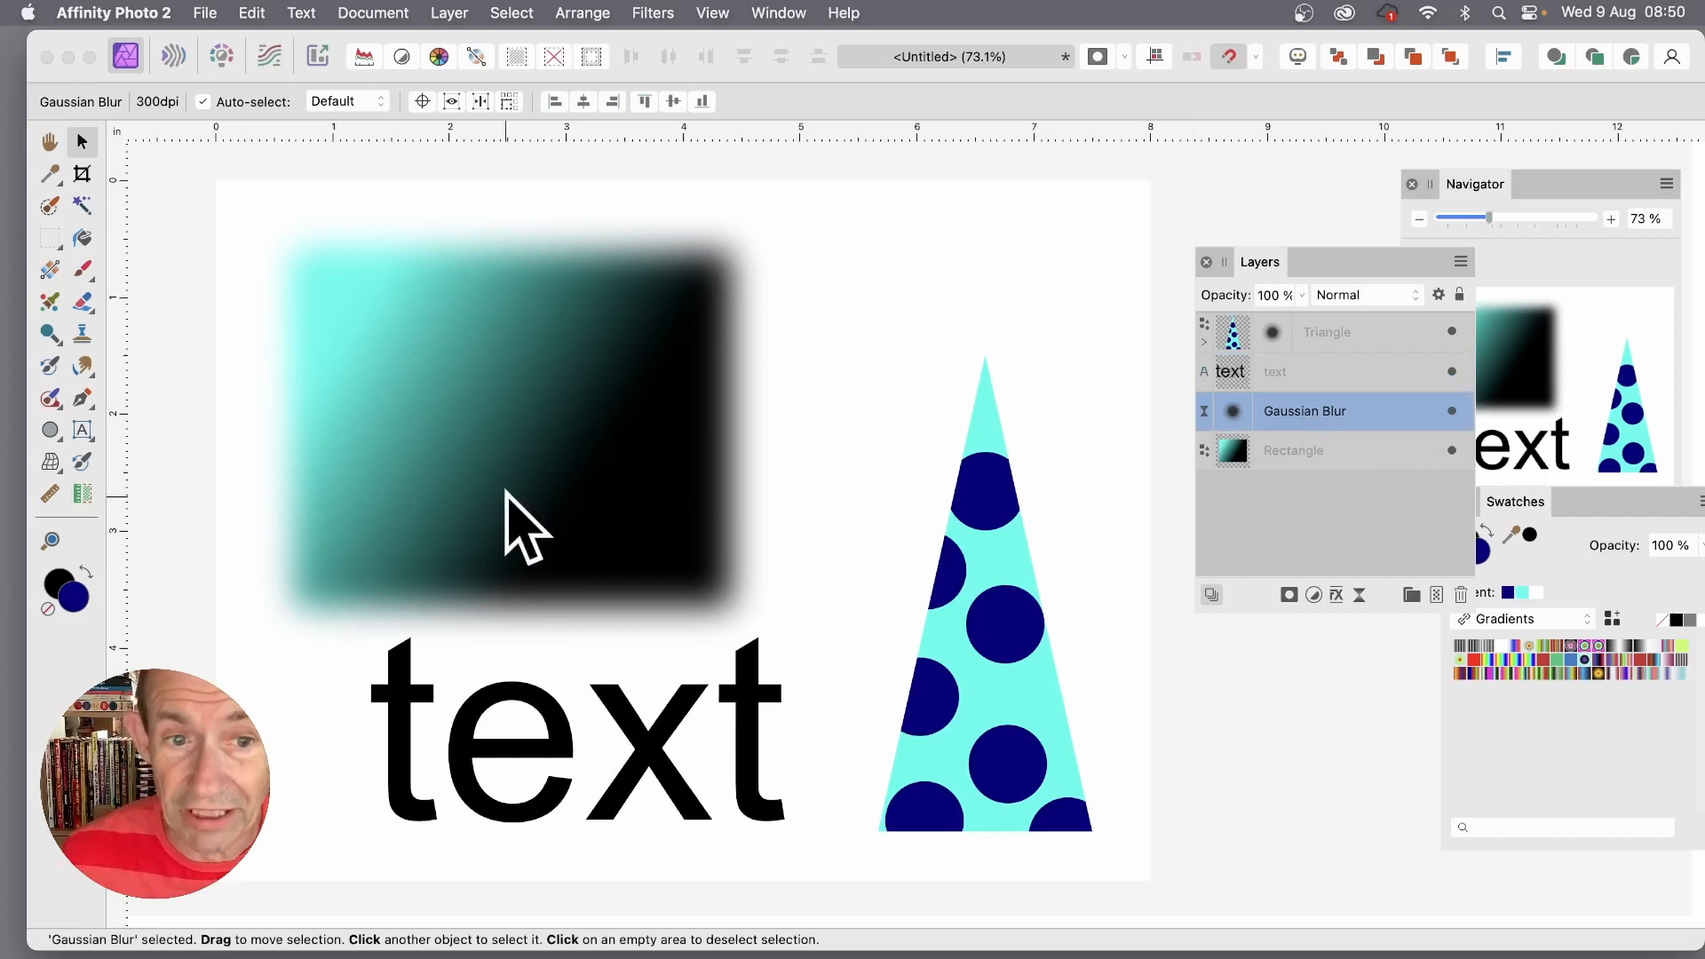
left_click_drag(1270, 415, 1283, 464)
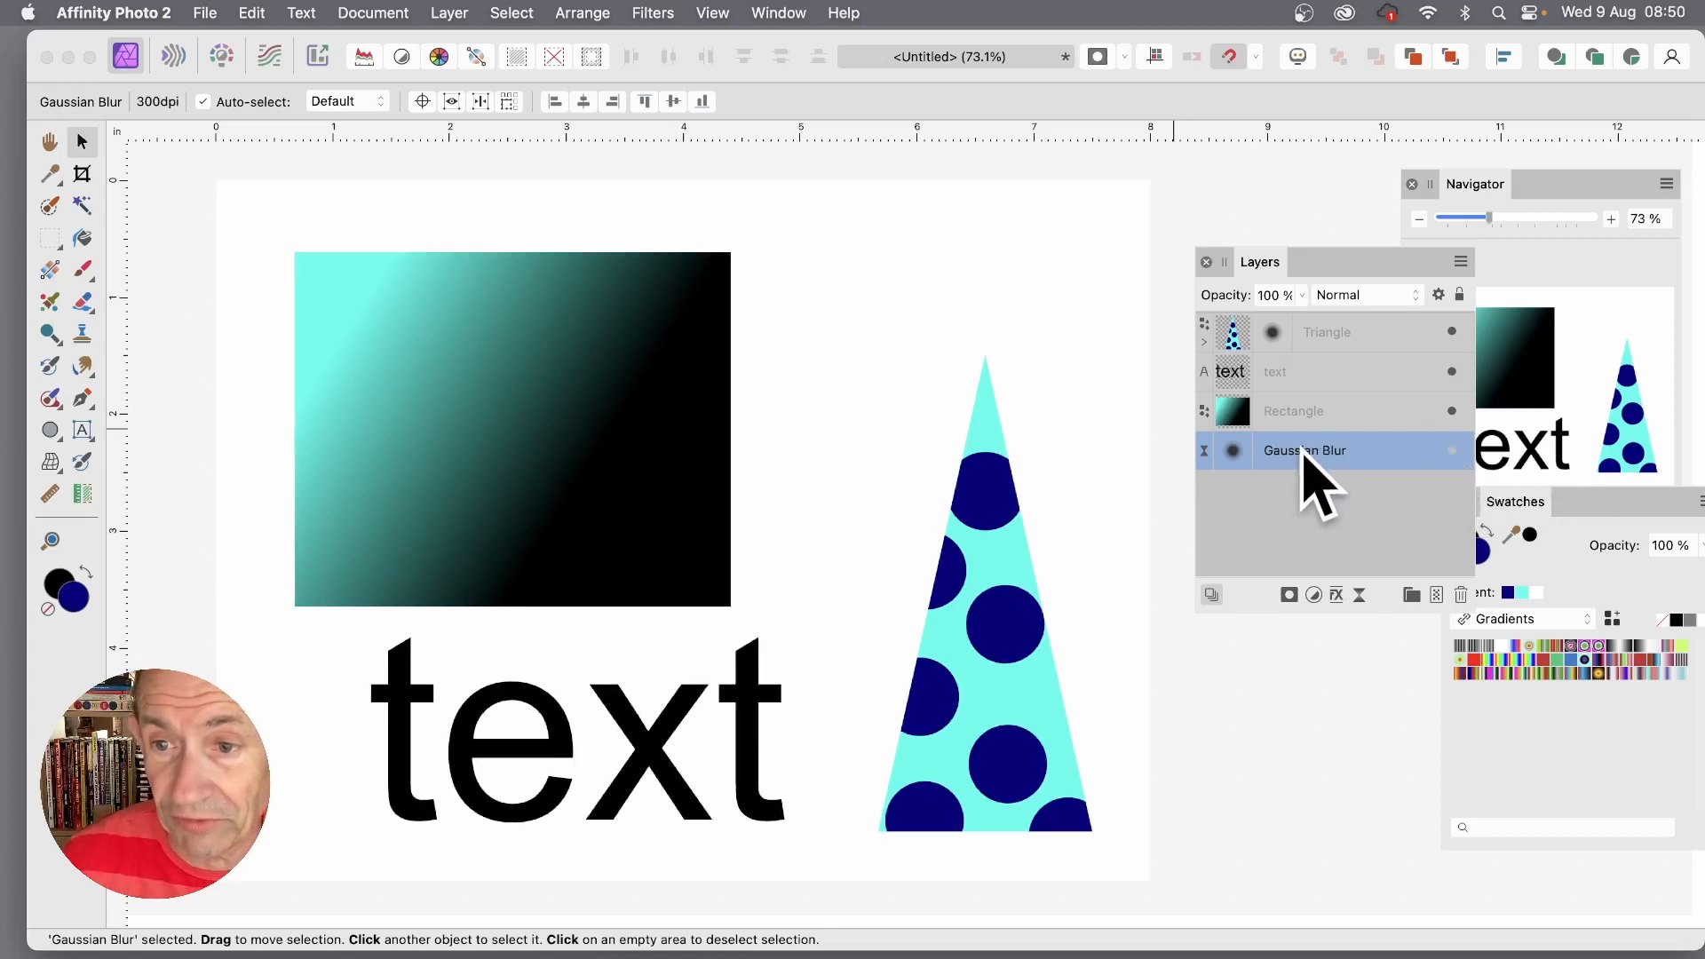
left_click_drag(1321, 457, 1307, 322)
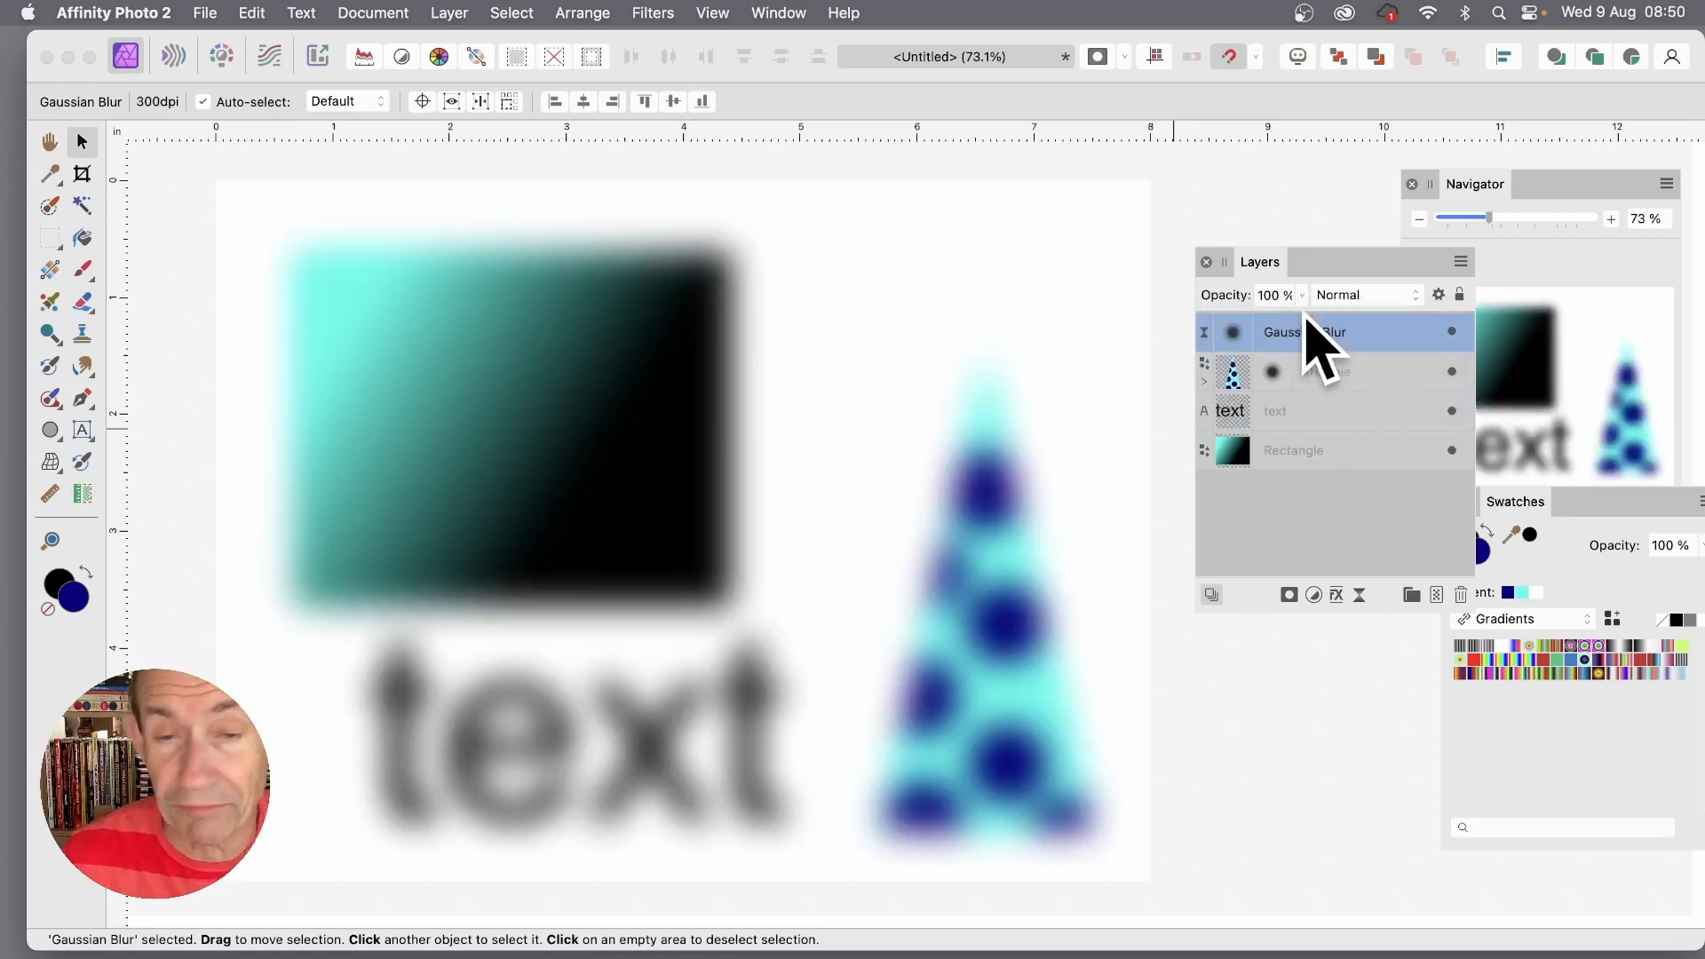
Toggle the visibility of the top Gaussian Blur layer off and on, and lock and unlock the layer.
left_click(1454, 333)
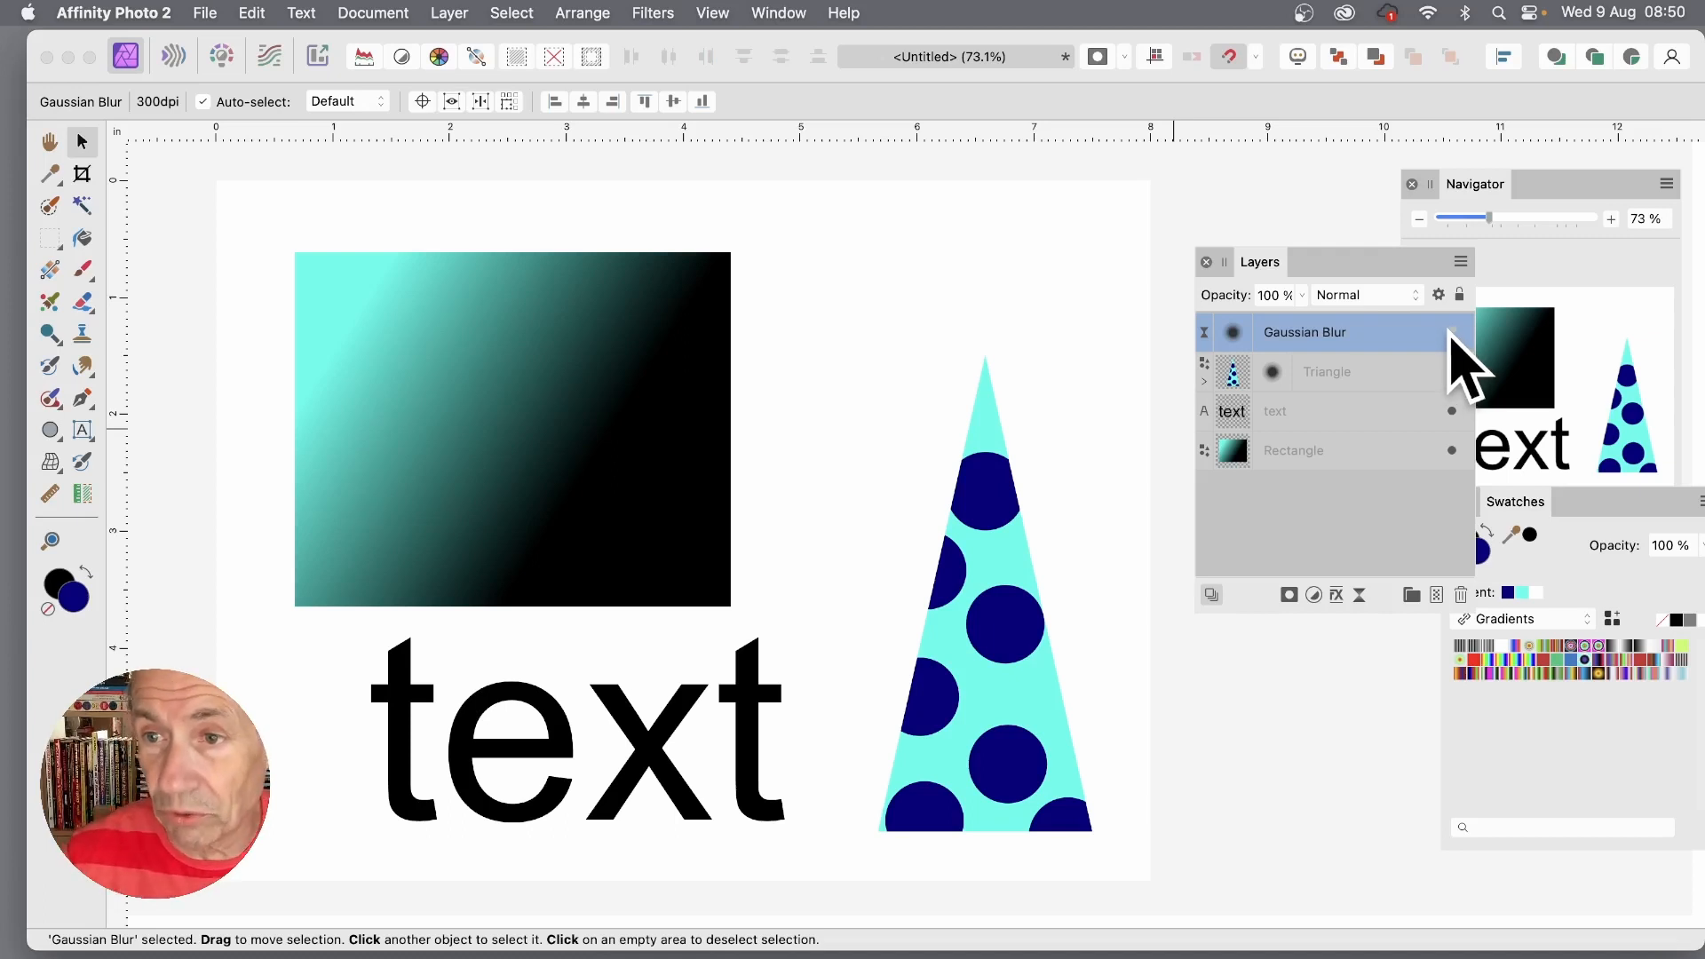
left_click(1453, 333)
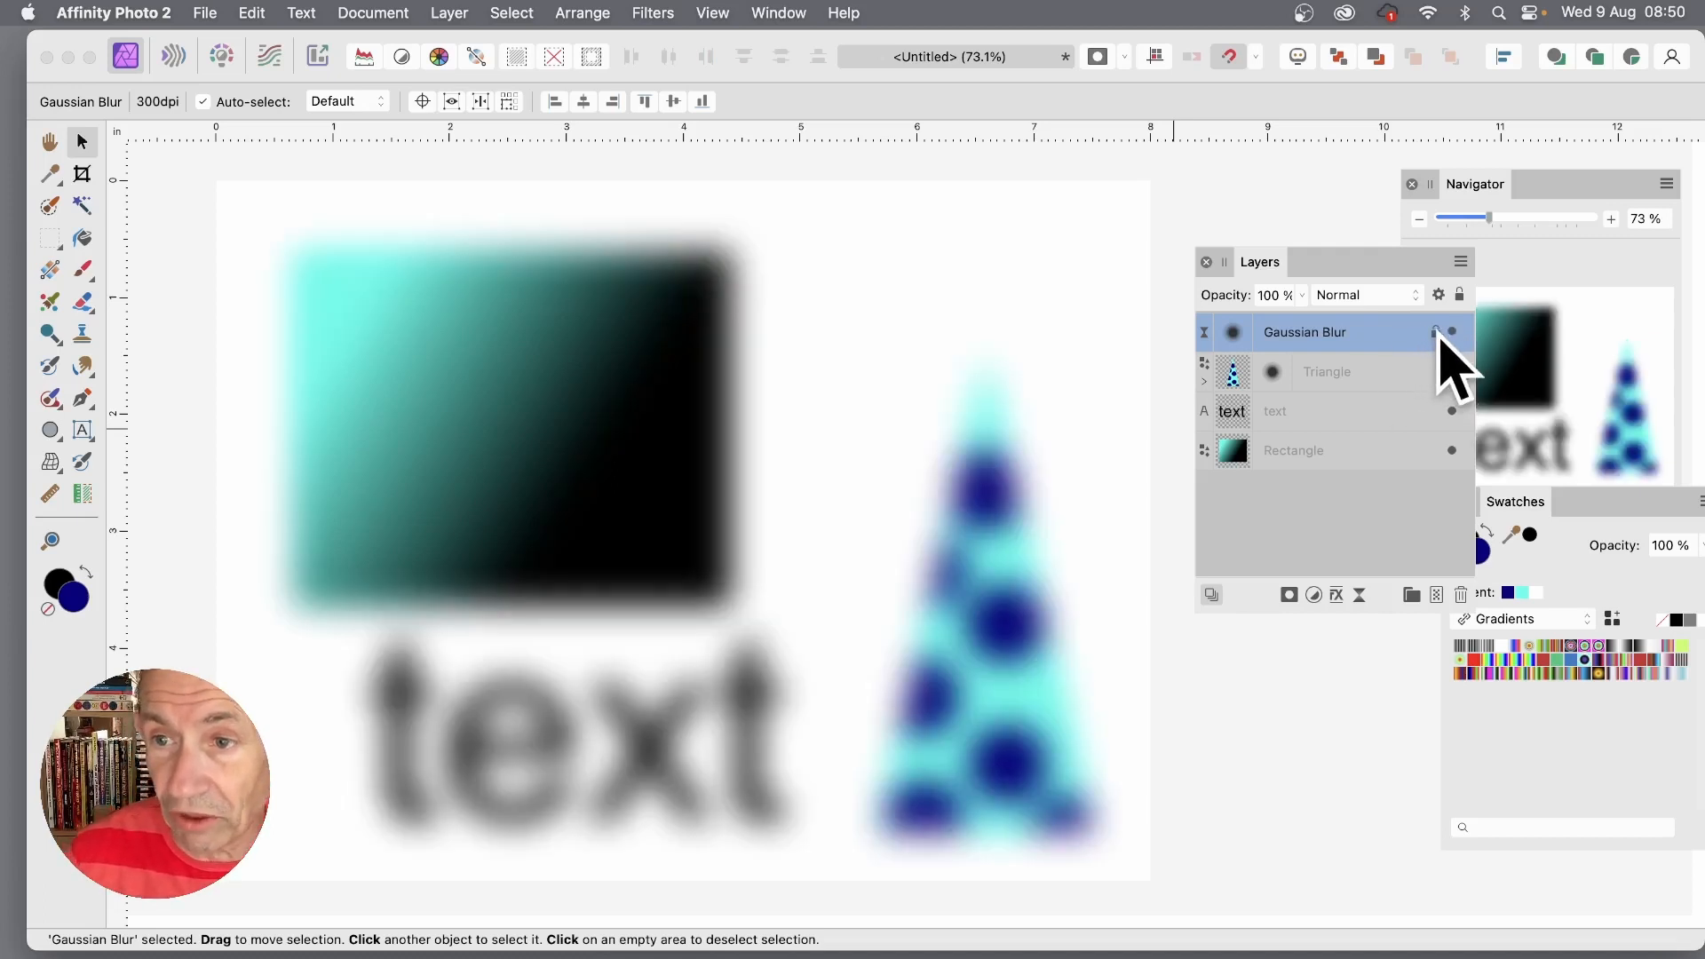
left_click(1436, 332)
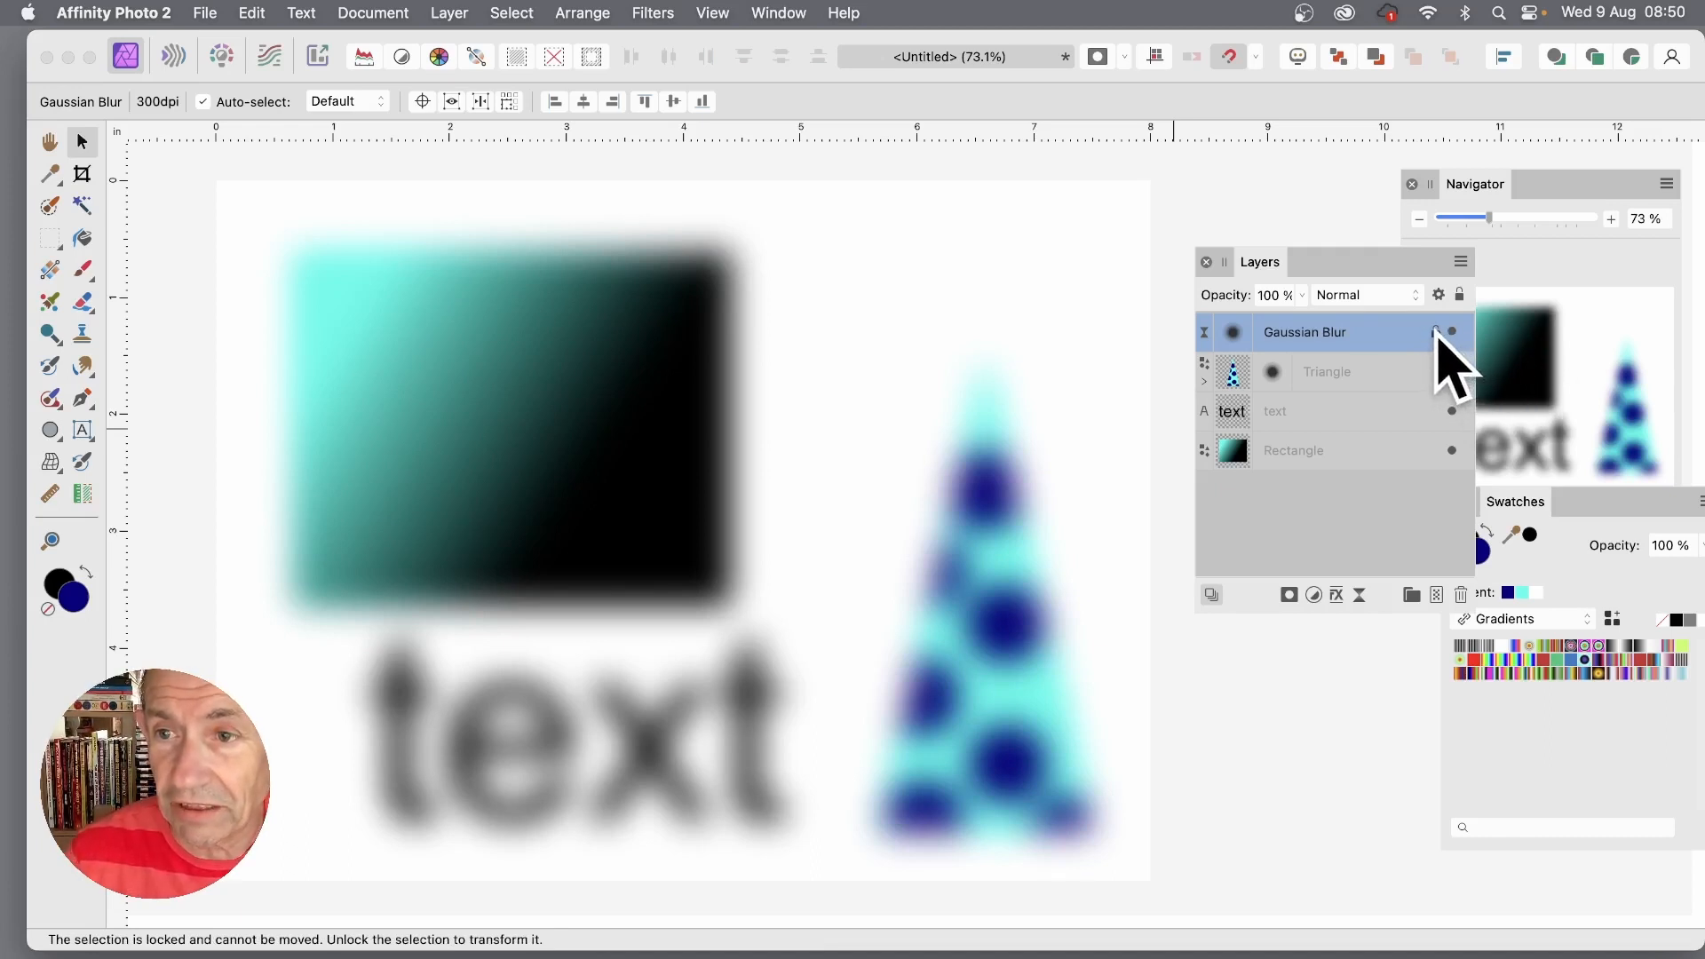
left_click(1436, 333)
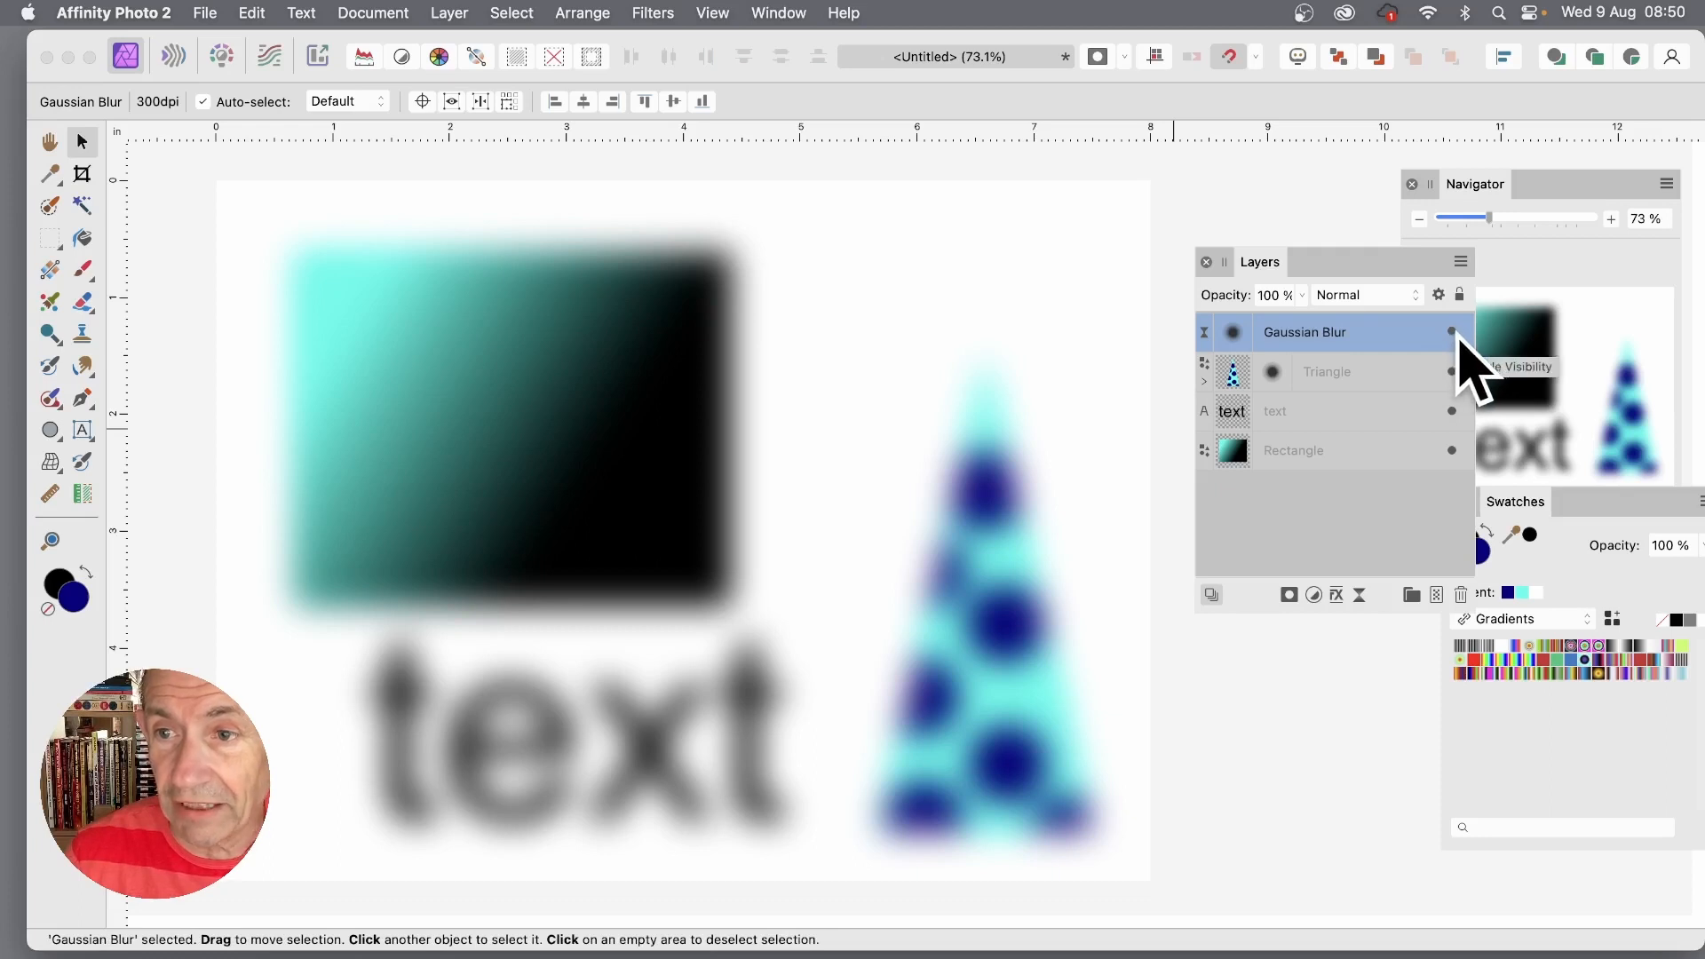
left_click(1452, 333)
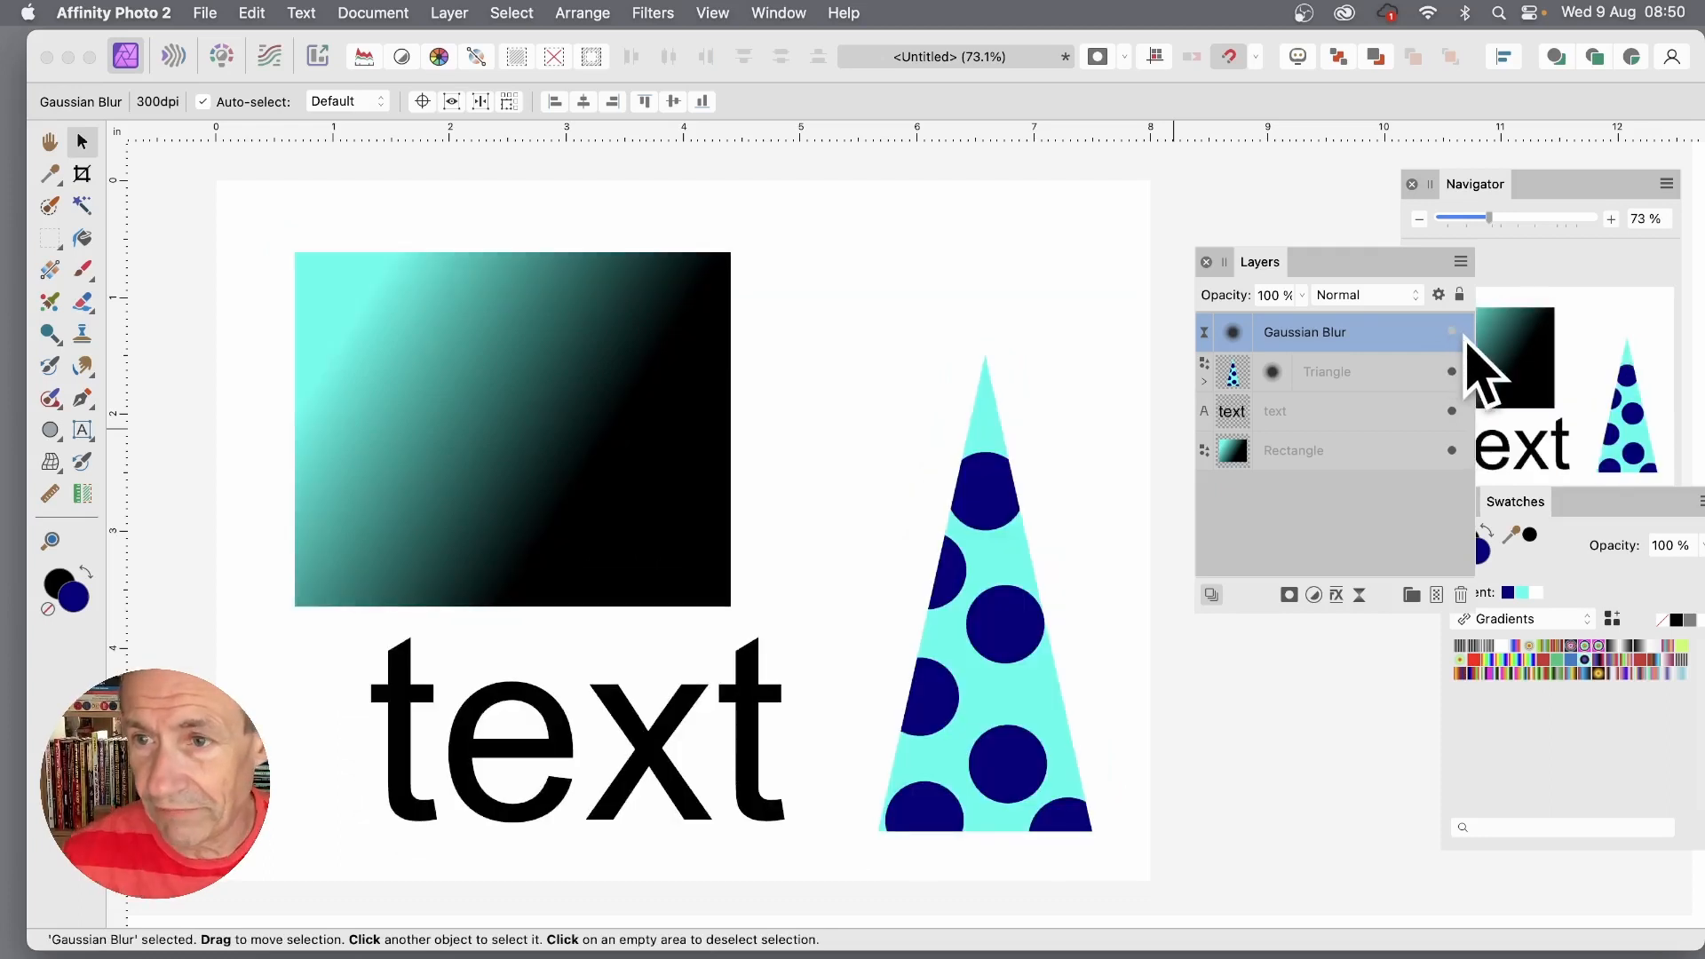
left_click(1453, 332)
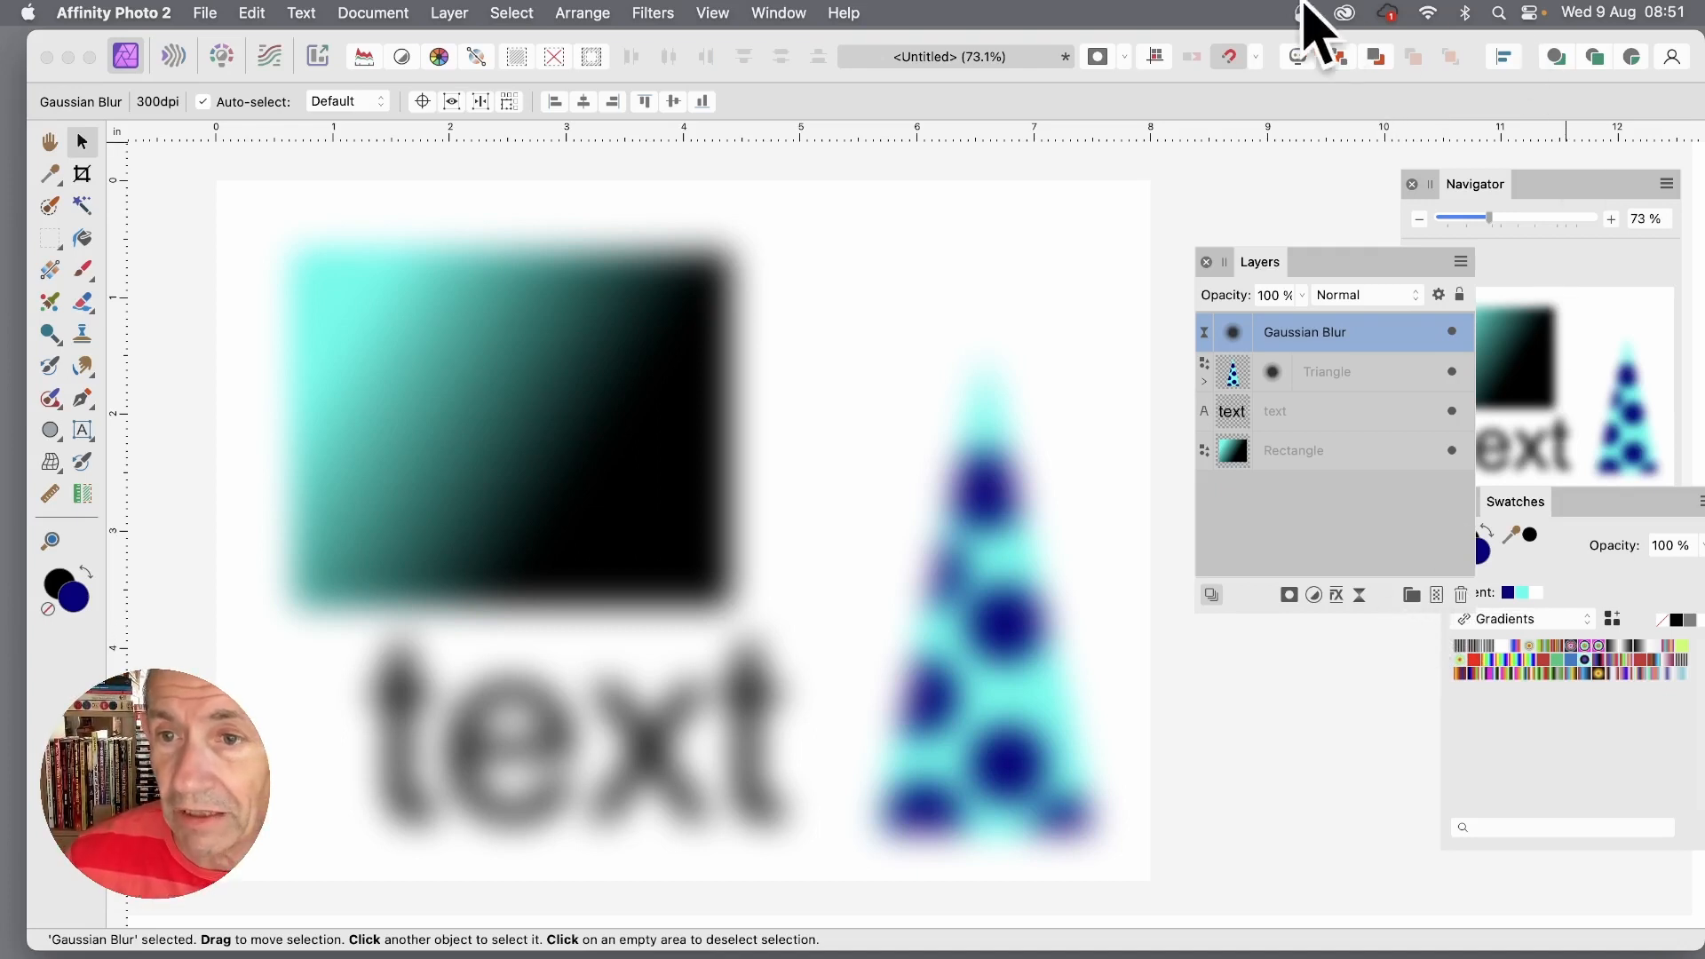
Open, close and reopen the top Gaussian Blur layer's settings from its thumbnail.
double_click(1238, 331)
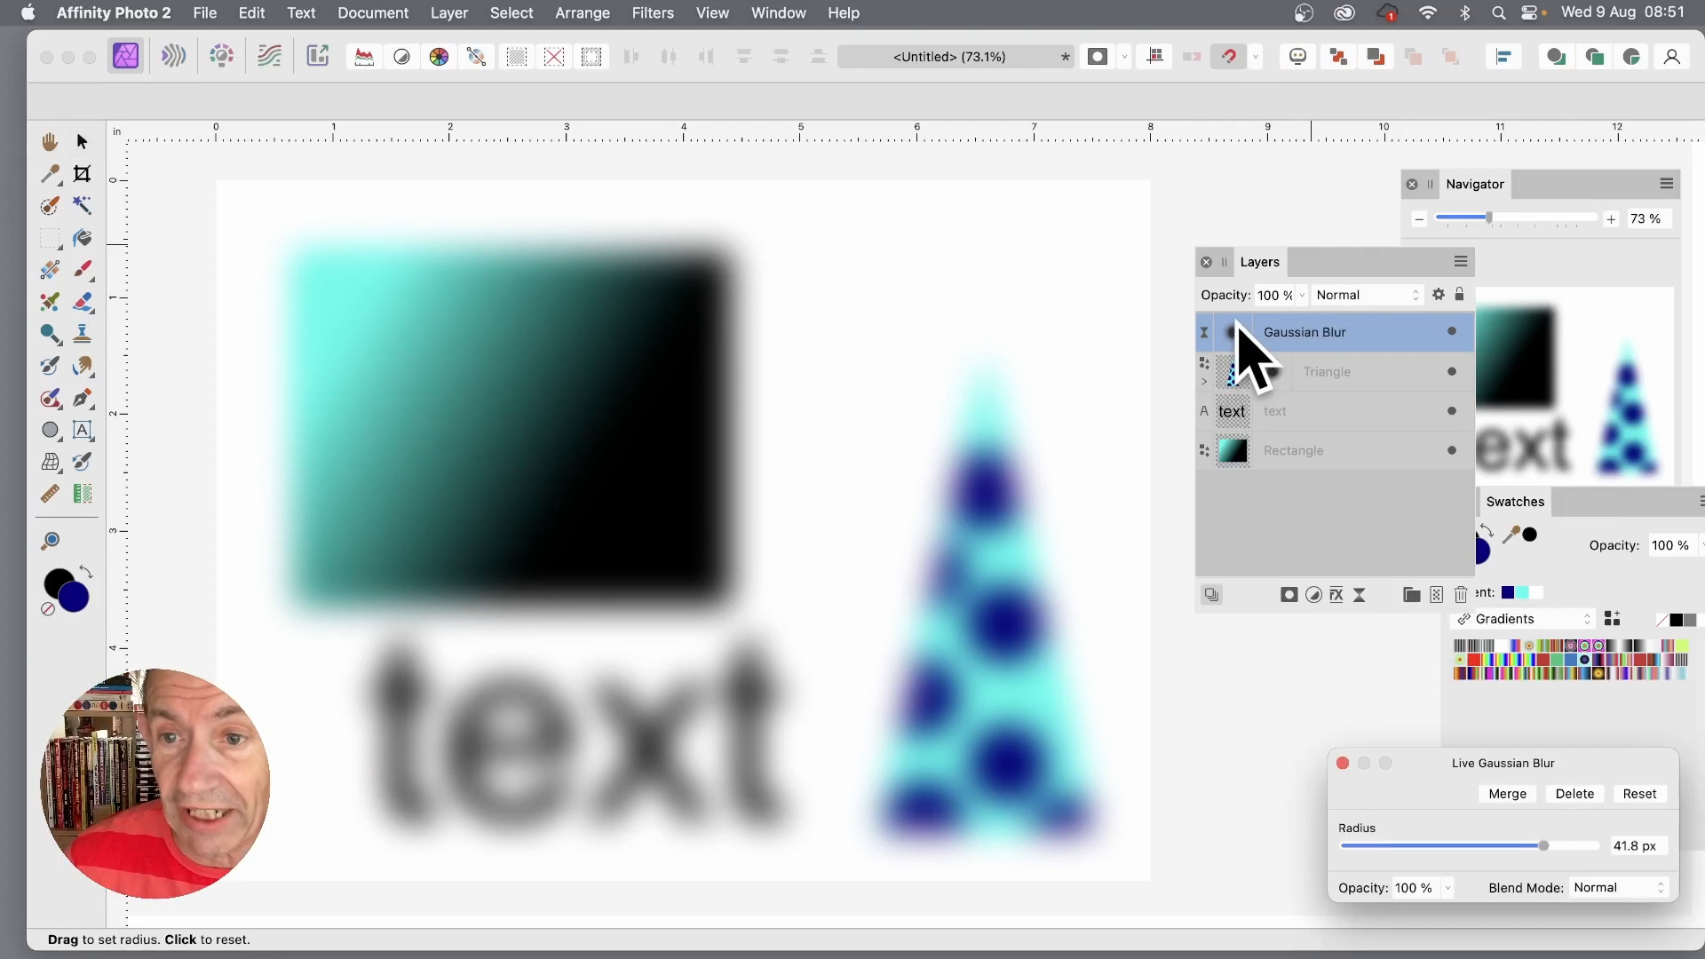
left_click(1342, 763)
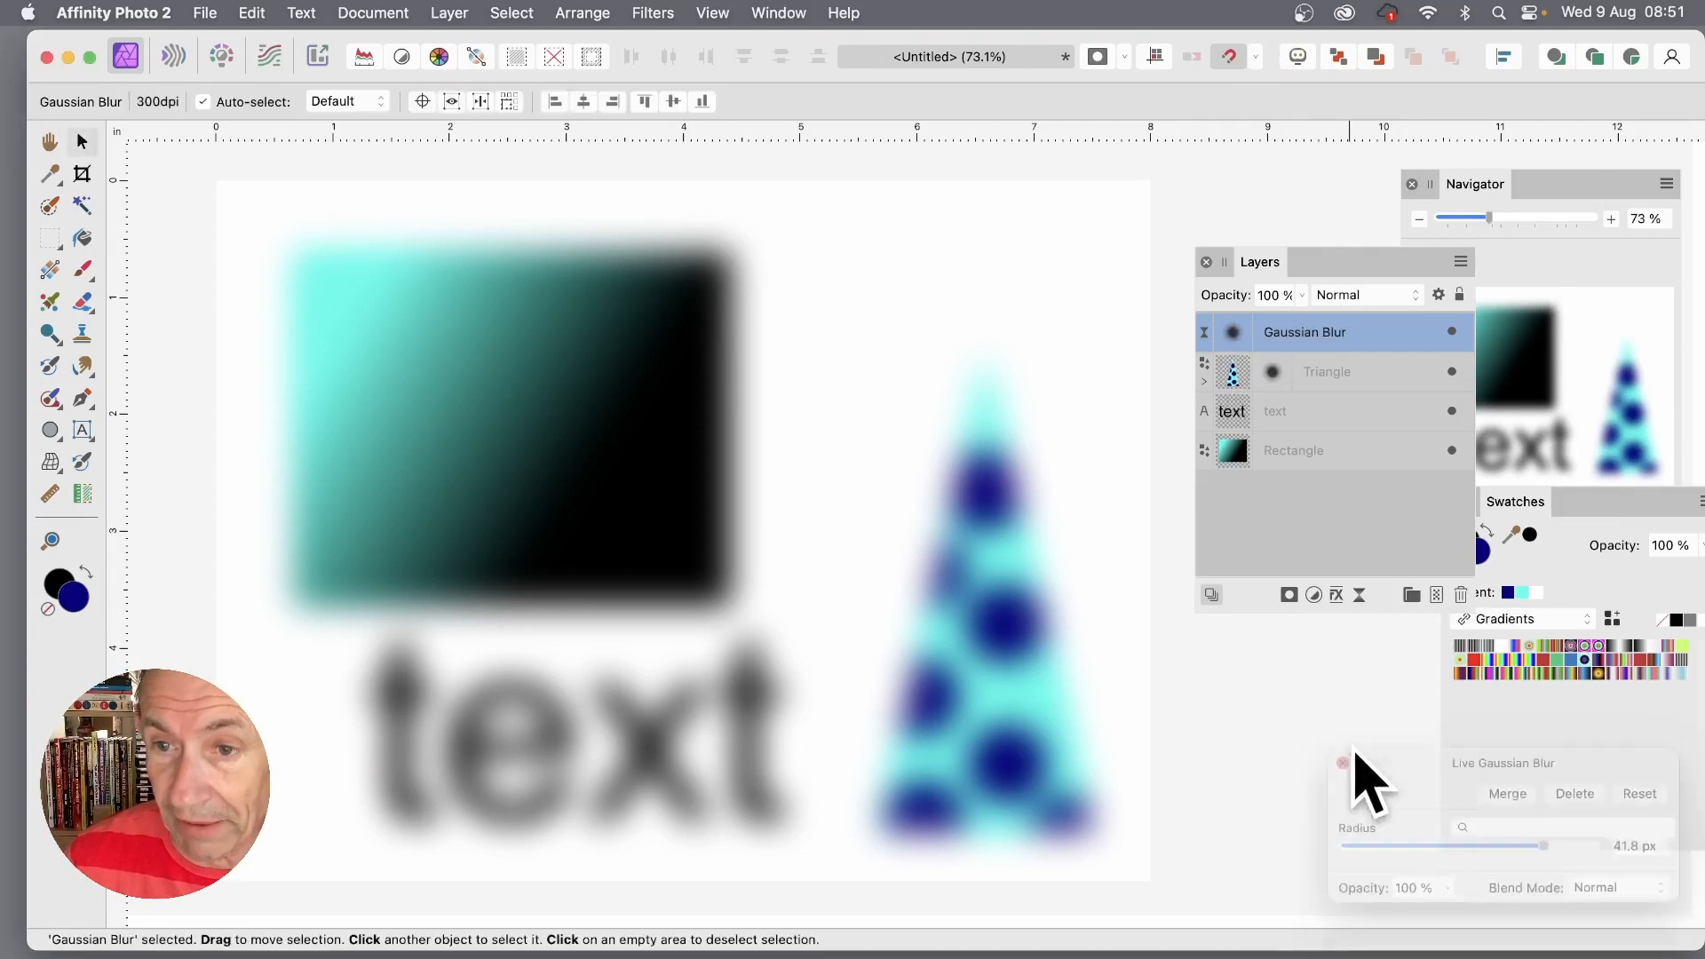
double_click(1241, 336)
left_click_drag(1446, 763, 1116, 565)
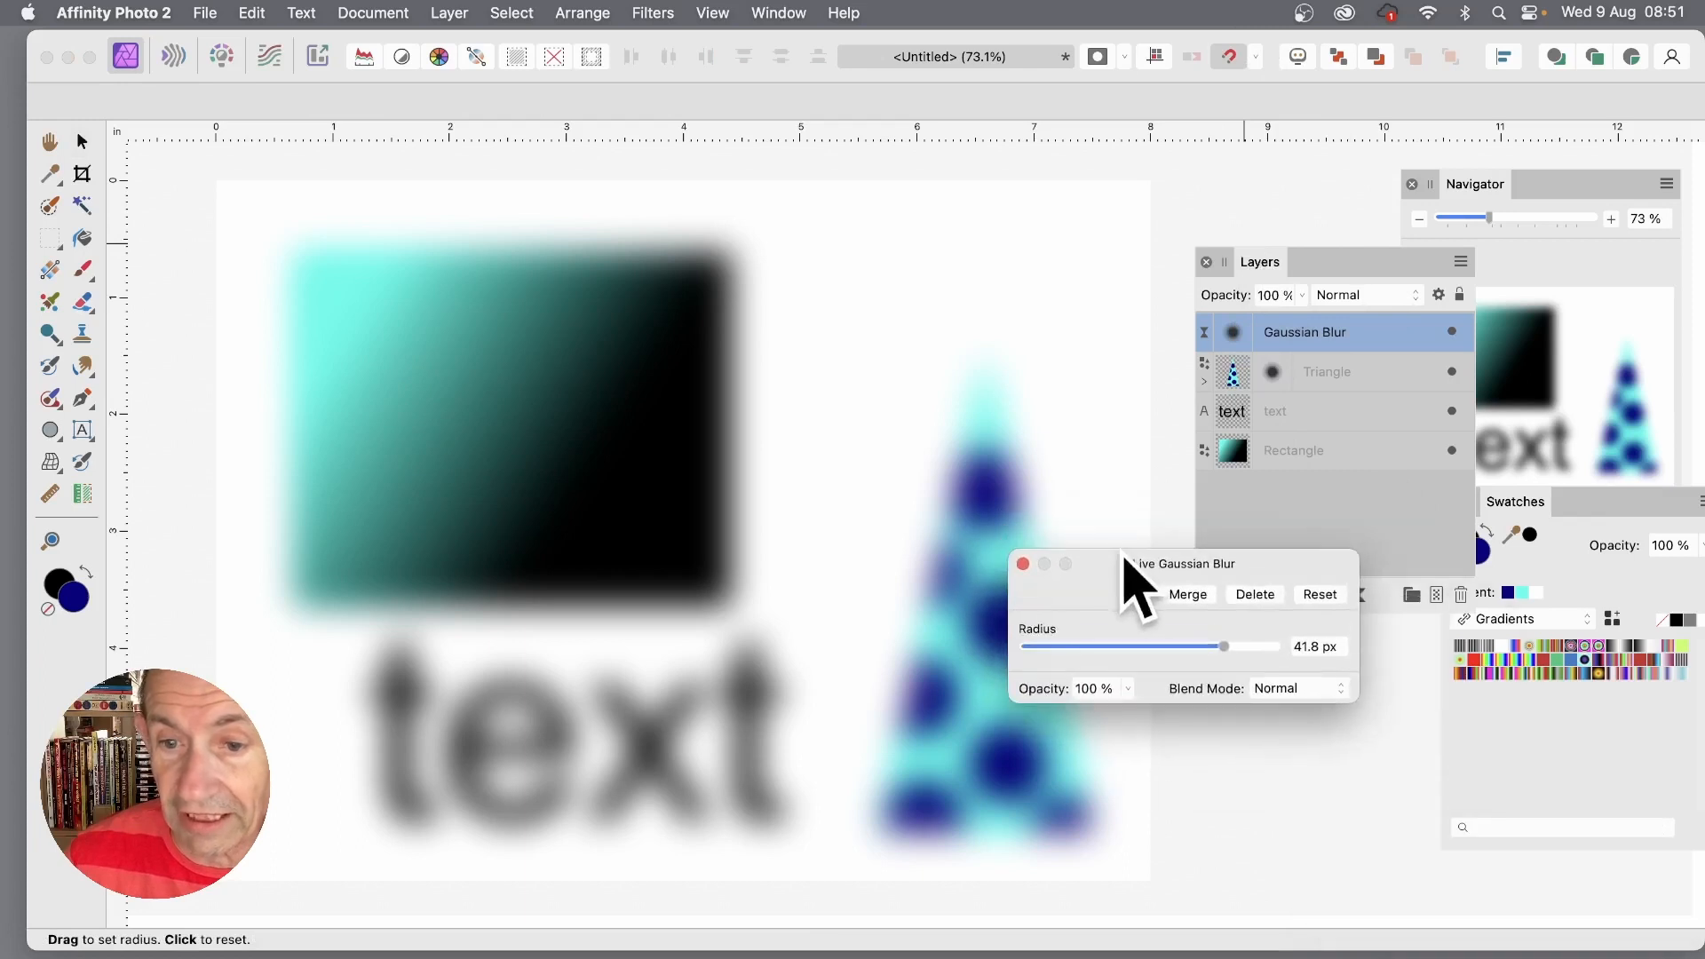
left_click(1023, 565)
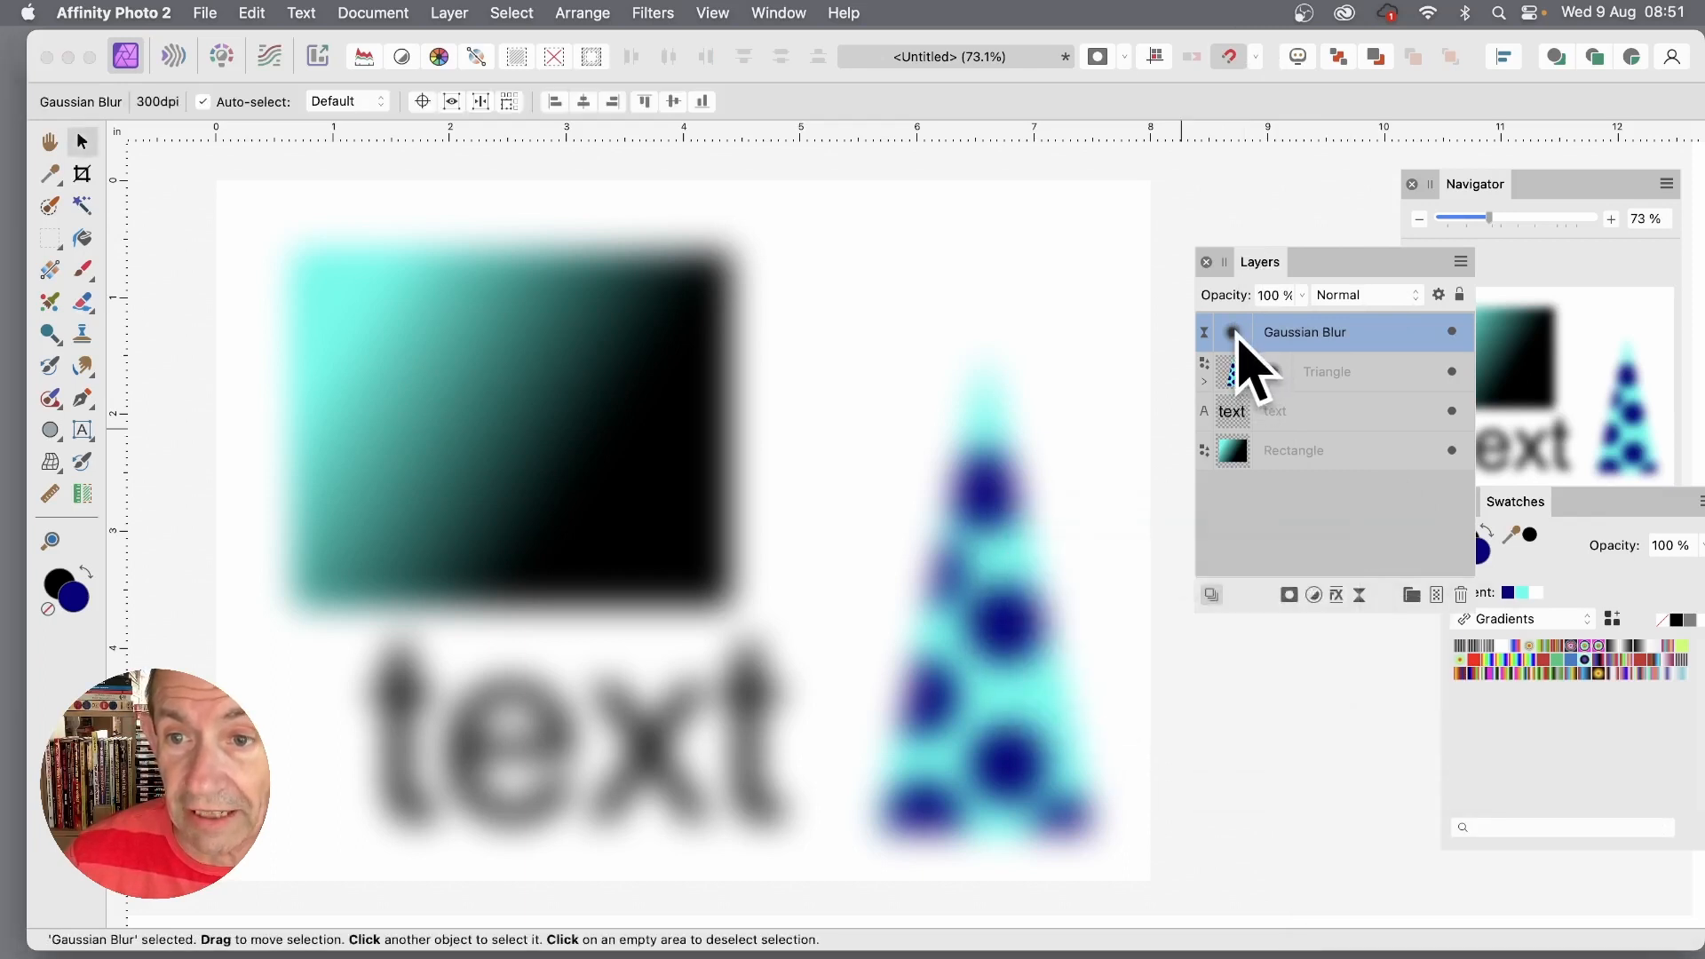
double_click(1240, 338)
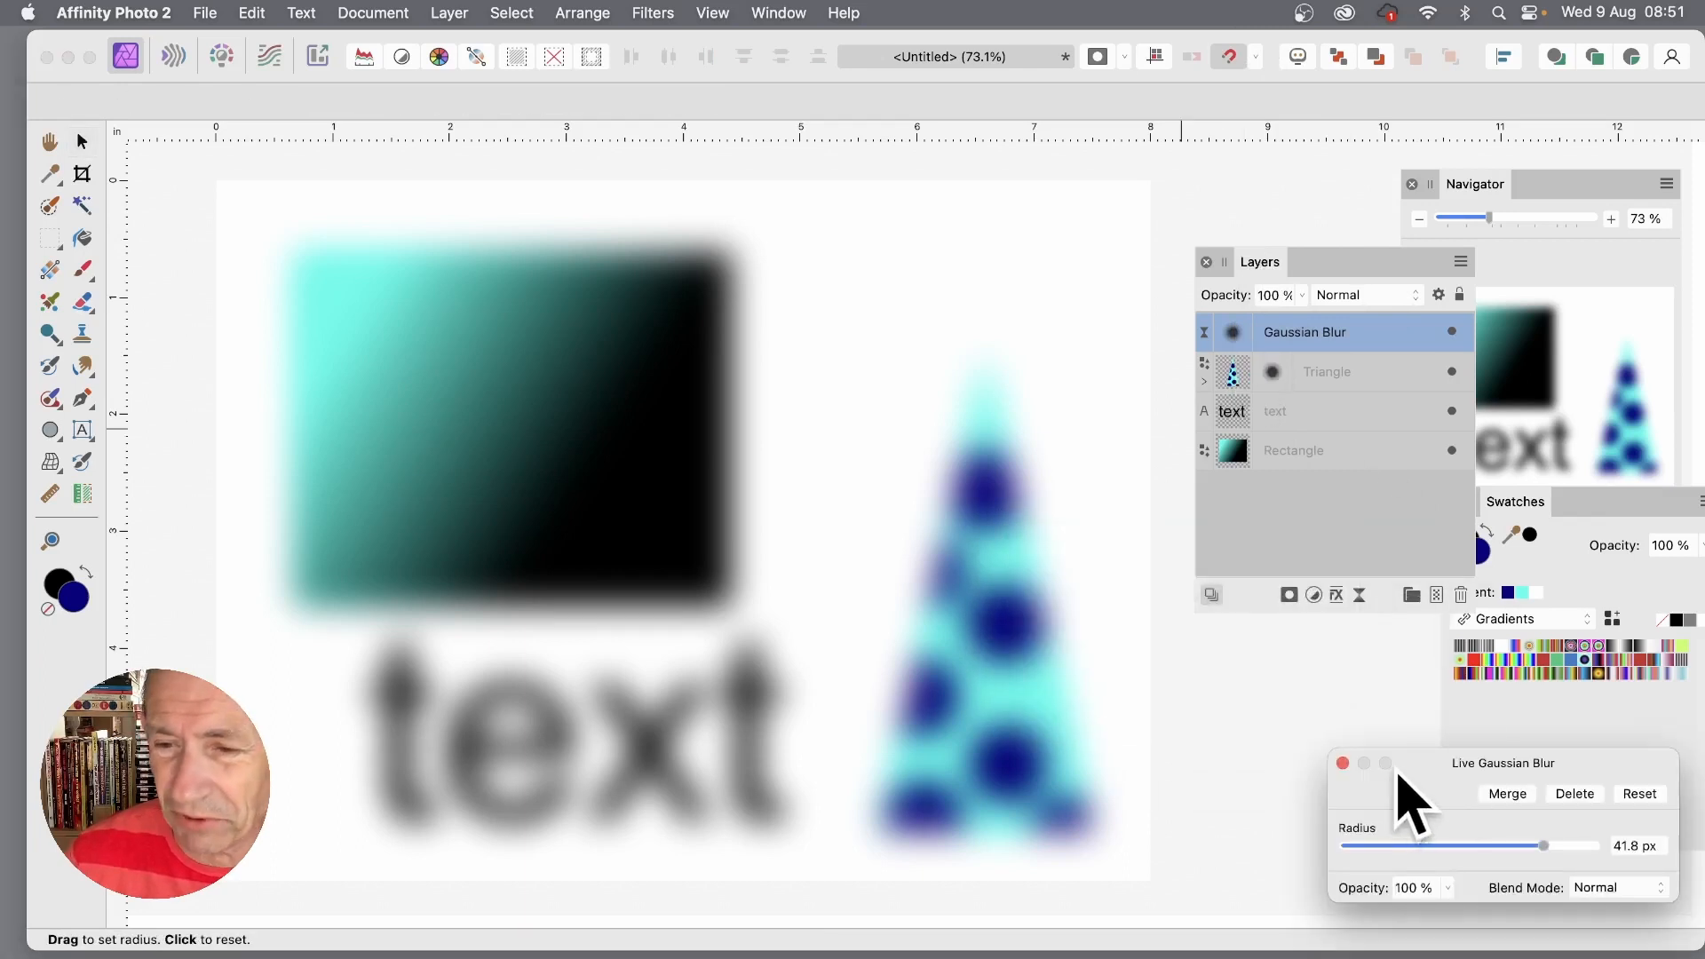
Close the blur settings, clip the top Gaussian Blur layer inside the text layer, expand that layer and undo the clipping.
left_click_drag(1415, 767, 1233, 653)
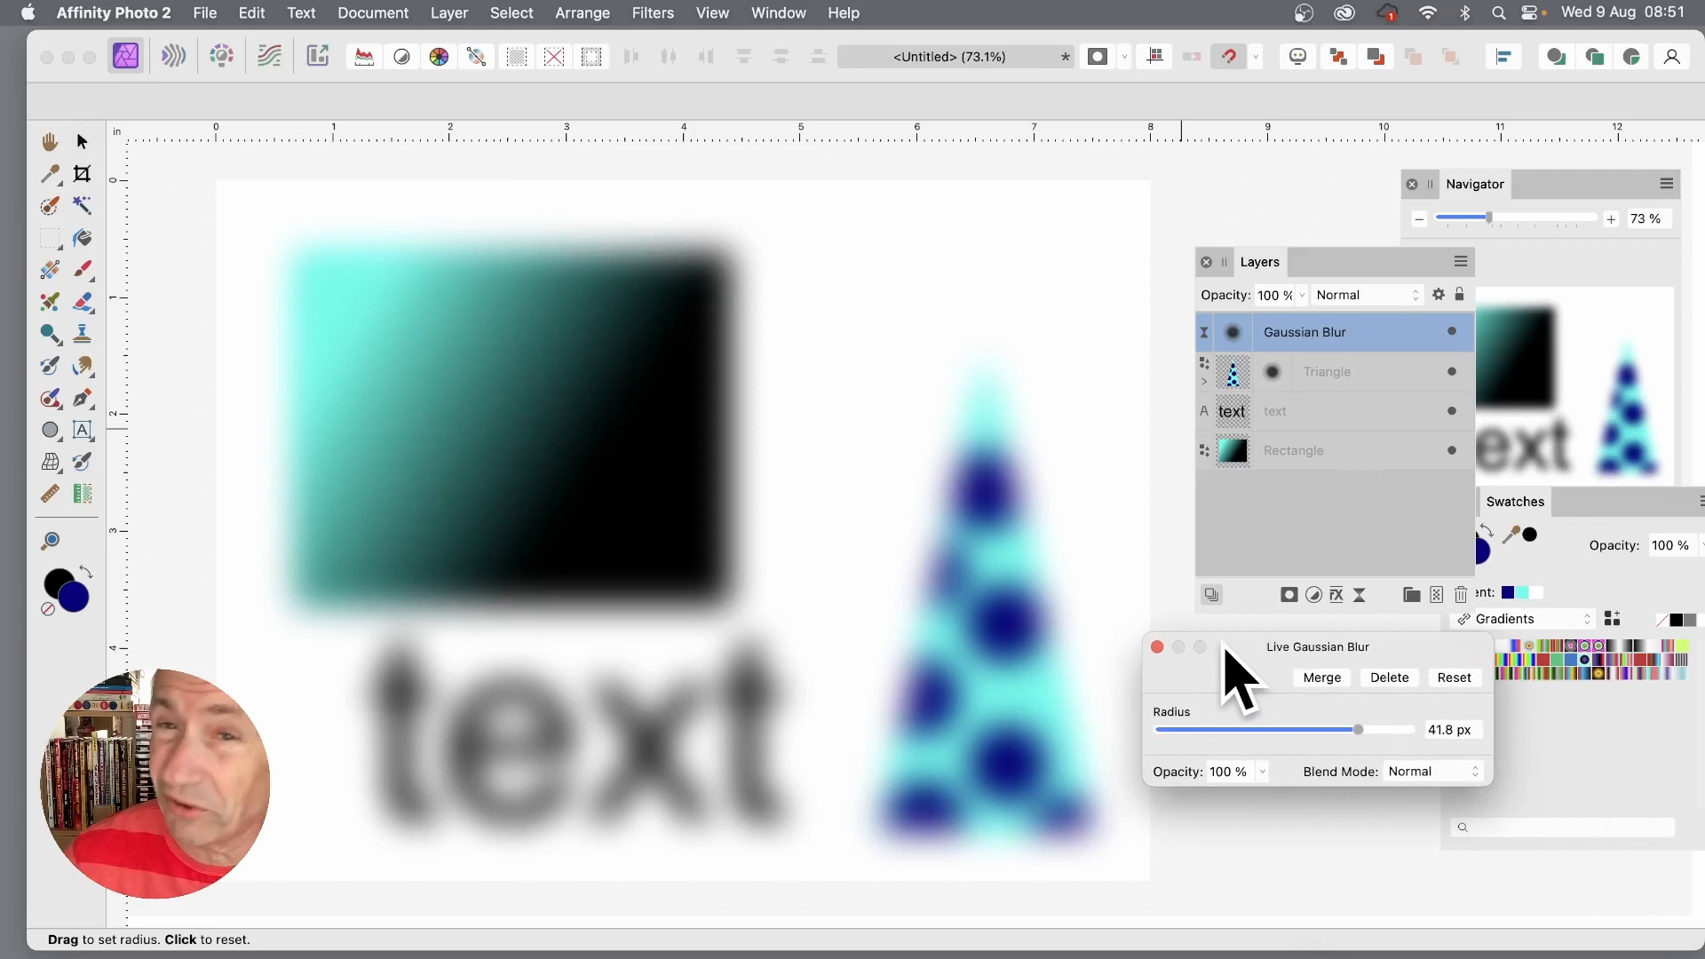
left_click(1161, 647)
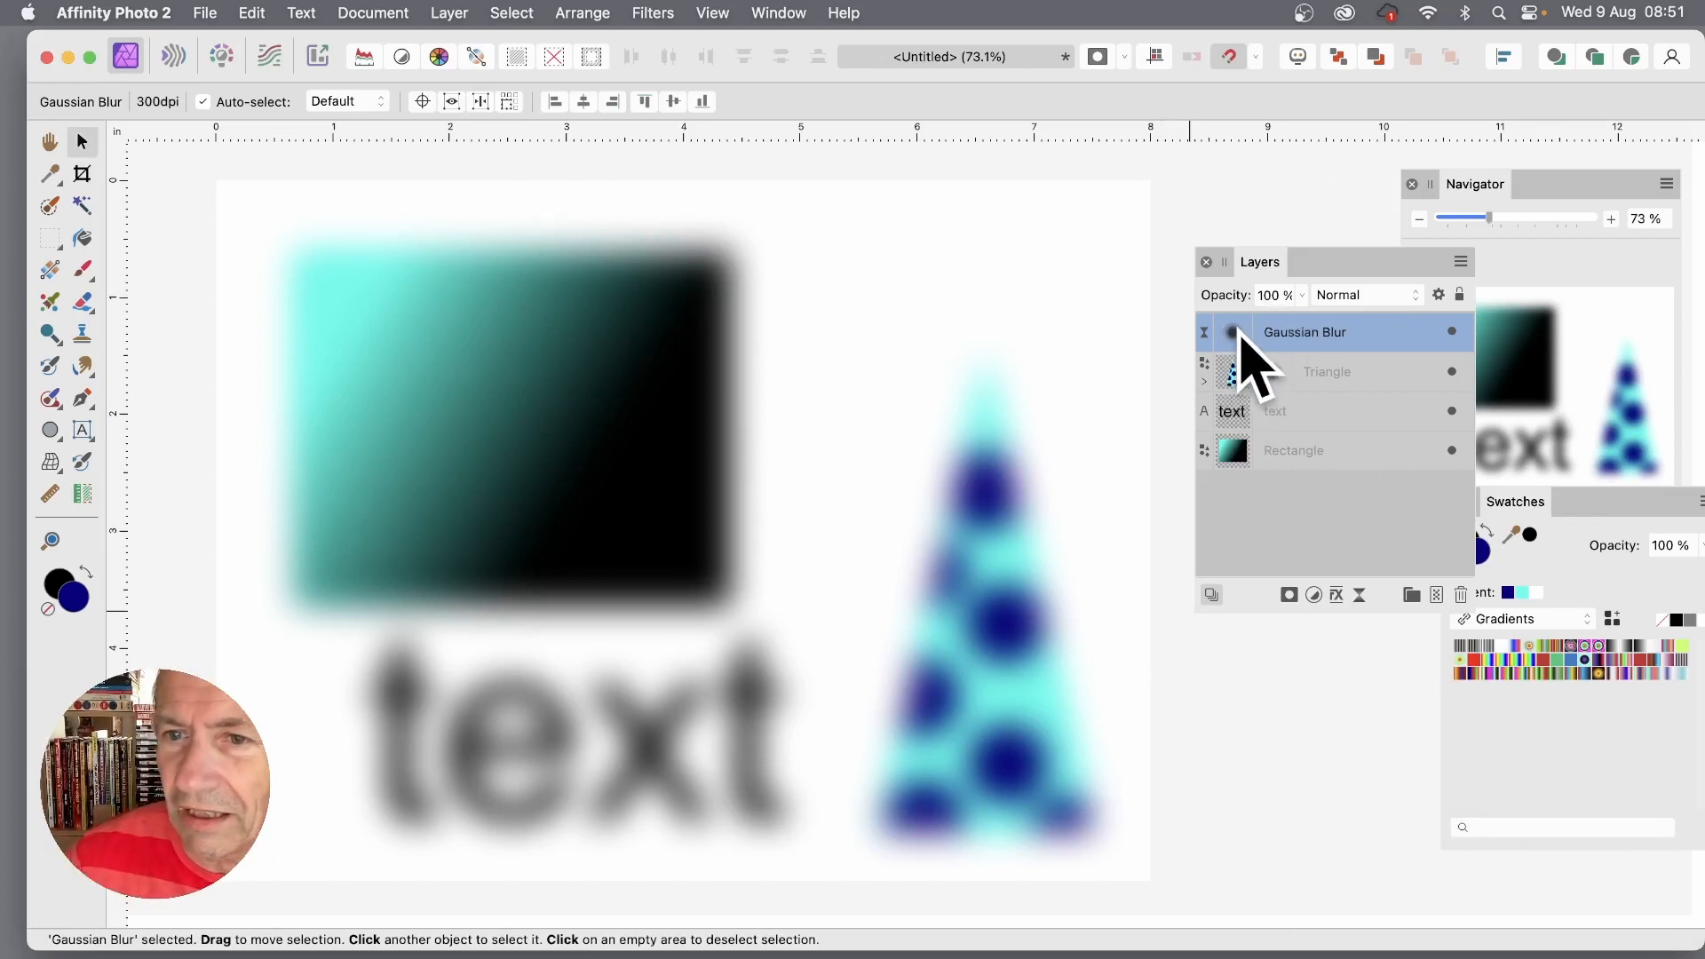
left_click_drag(1245, 349, 1268, 406)
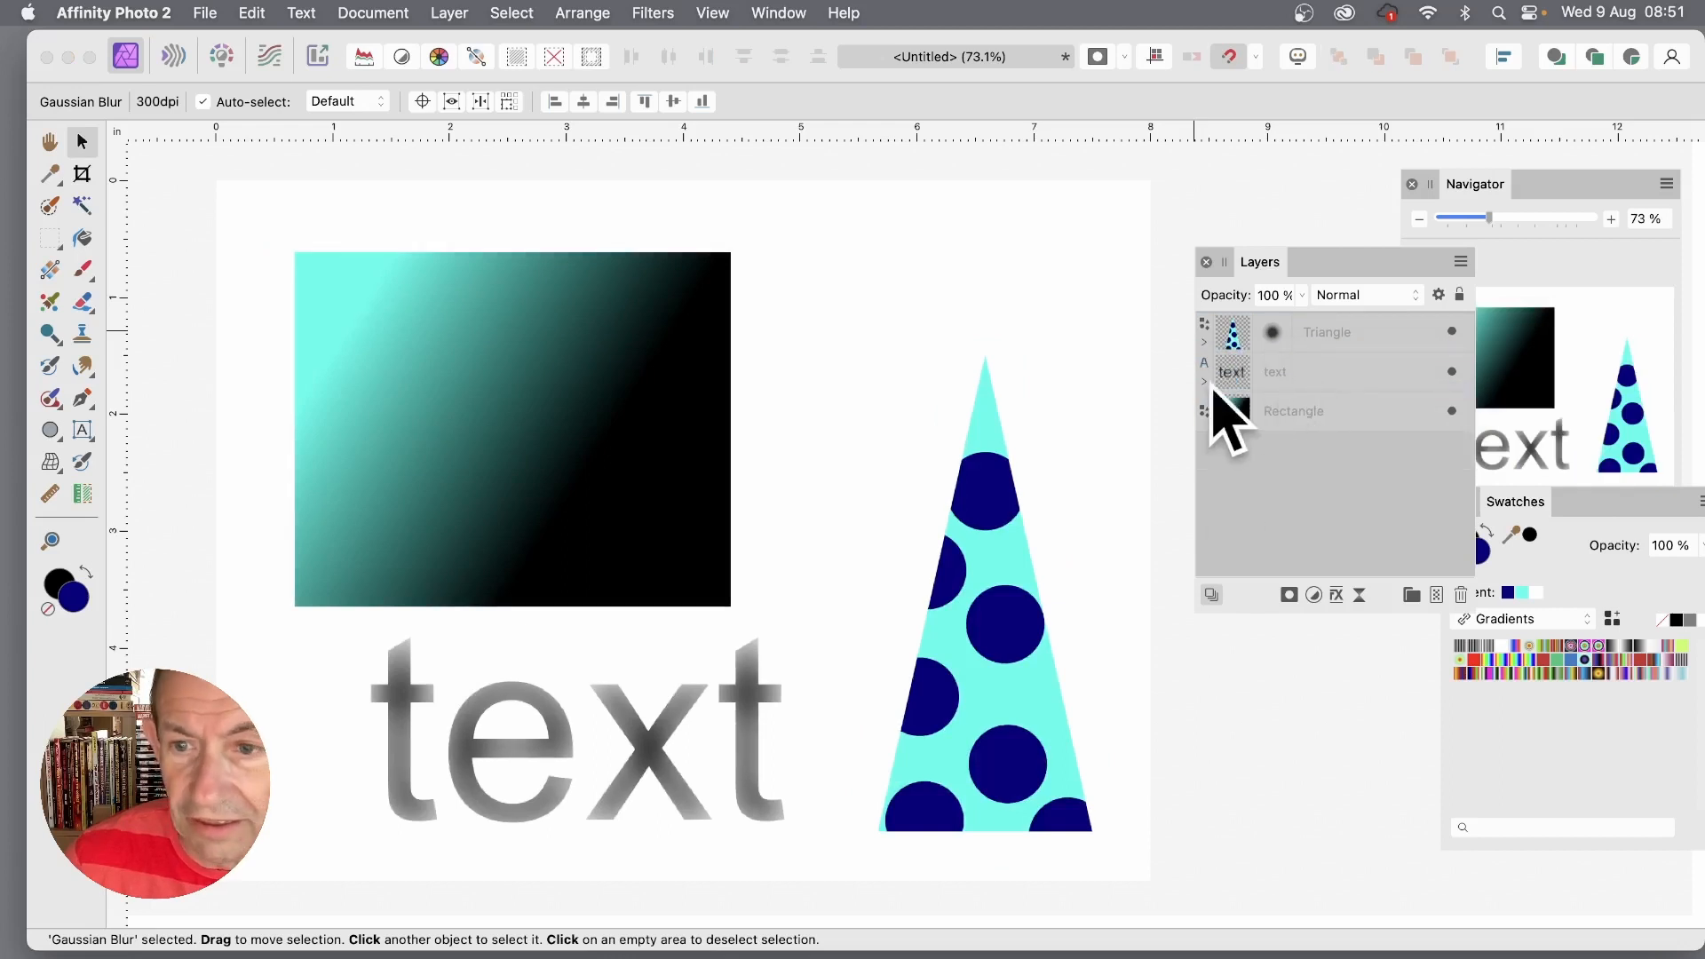
left_click(1205, 382)
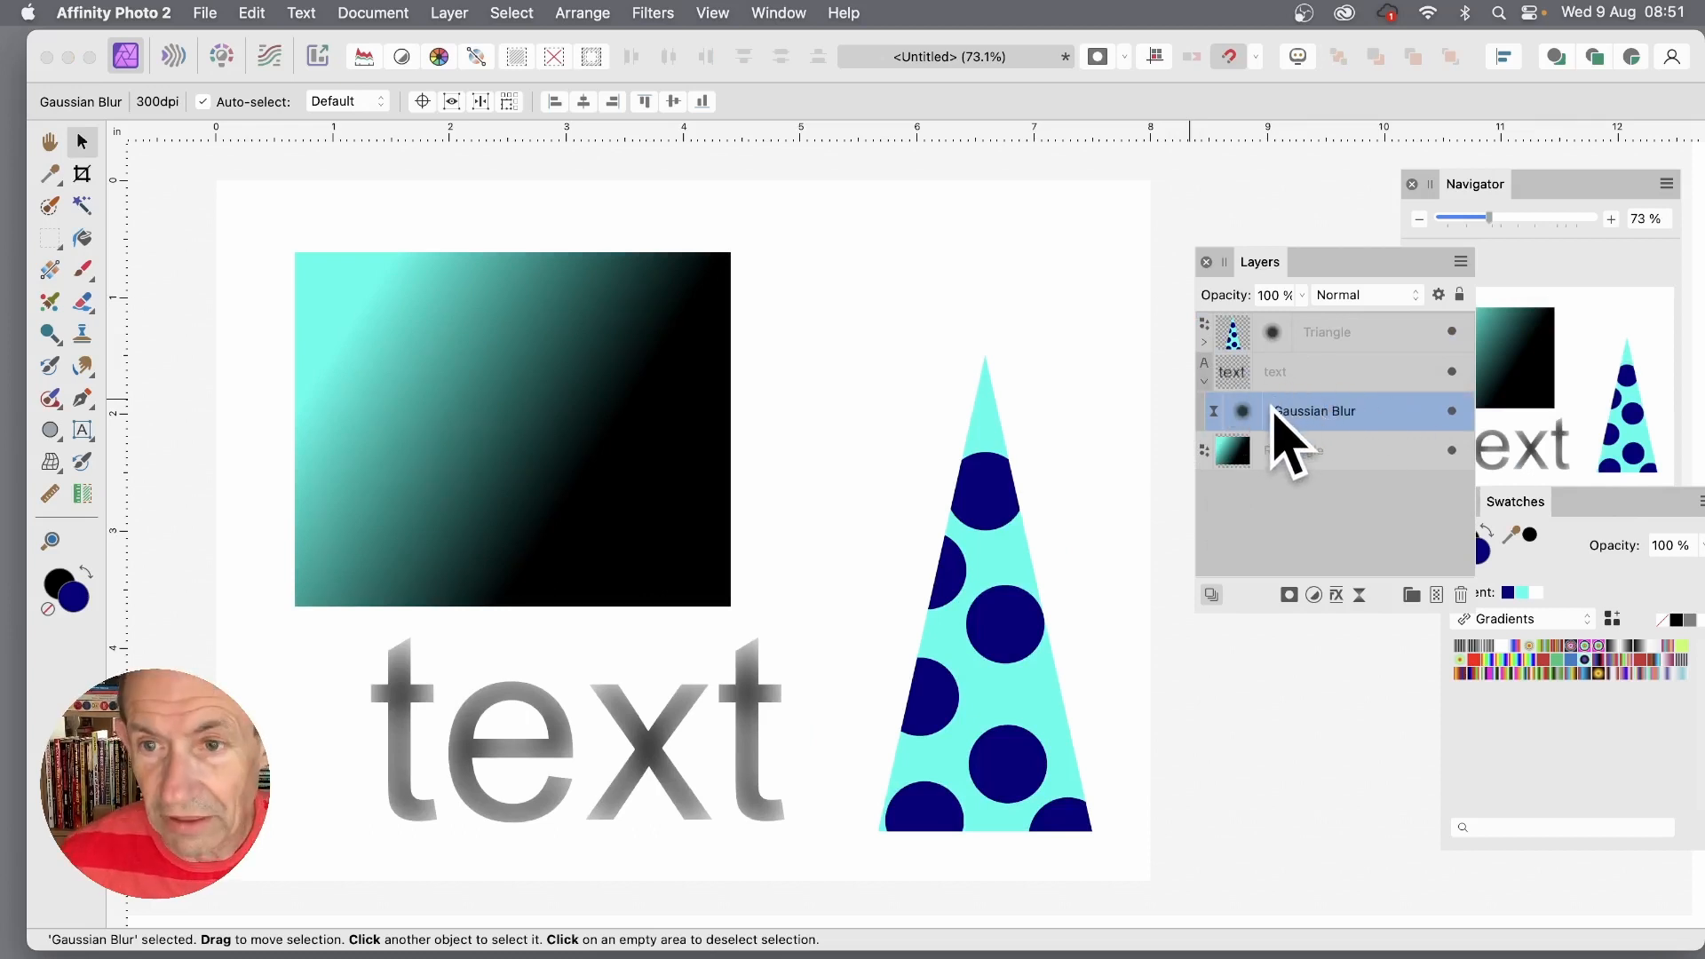
key("super+z")
Attach the Gaussian Blur to the text layer as a mask, return it to the top, clip it inside the text layer and reattach it as a mask.
left_click_drag(1240, 319, 1233, 404)
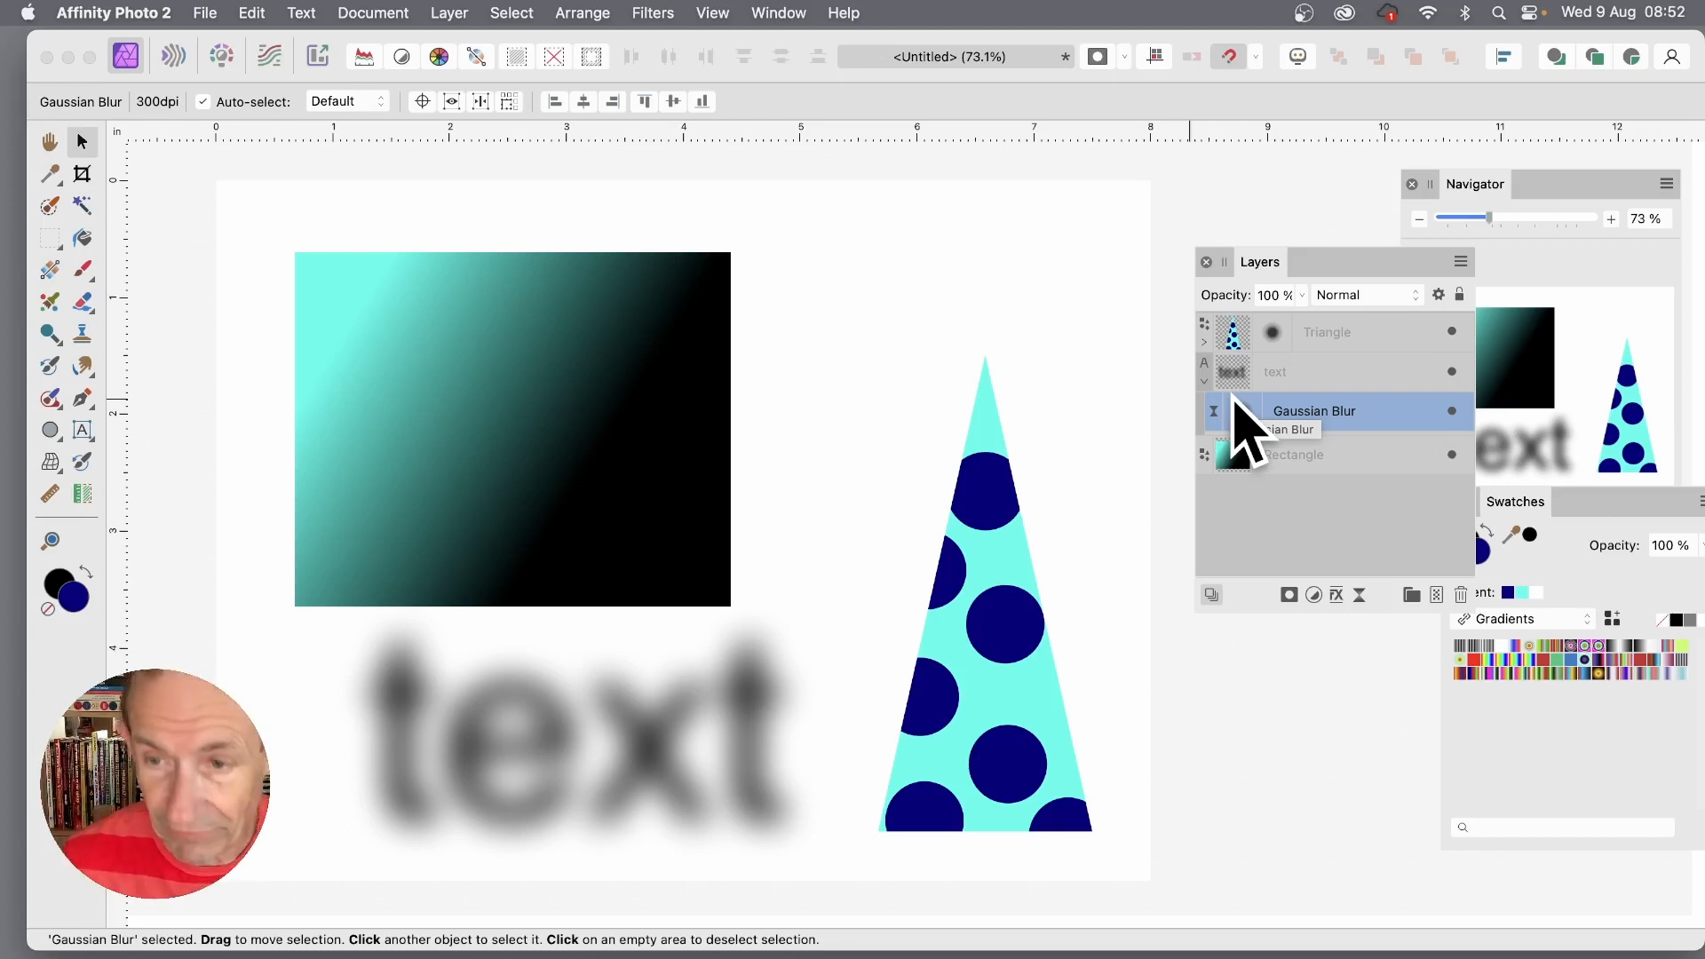
left_click_drag(1236, 399, 1243, 318)
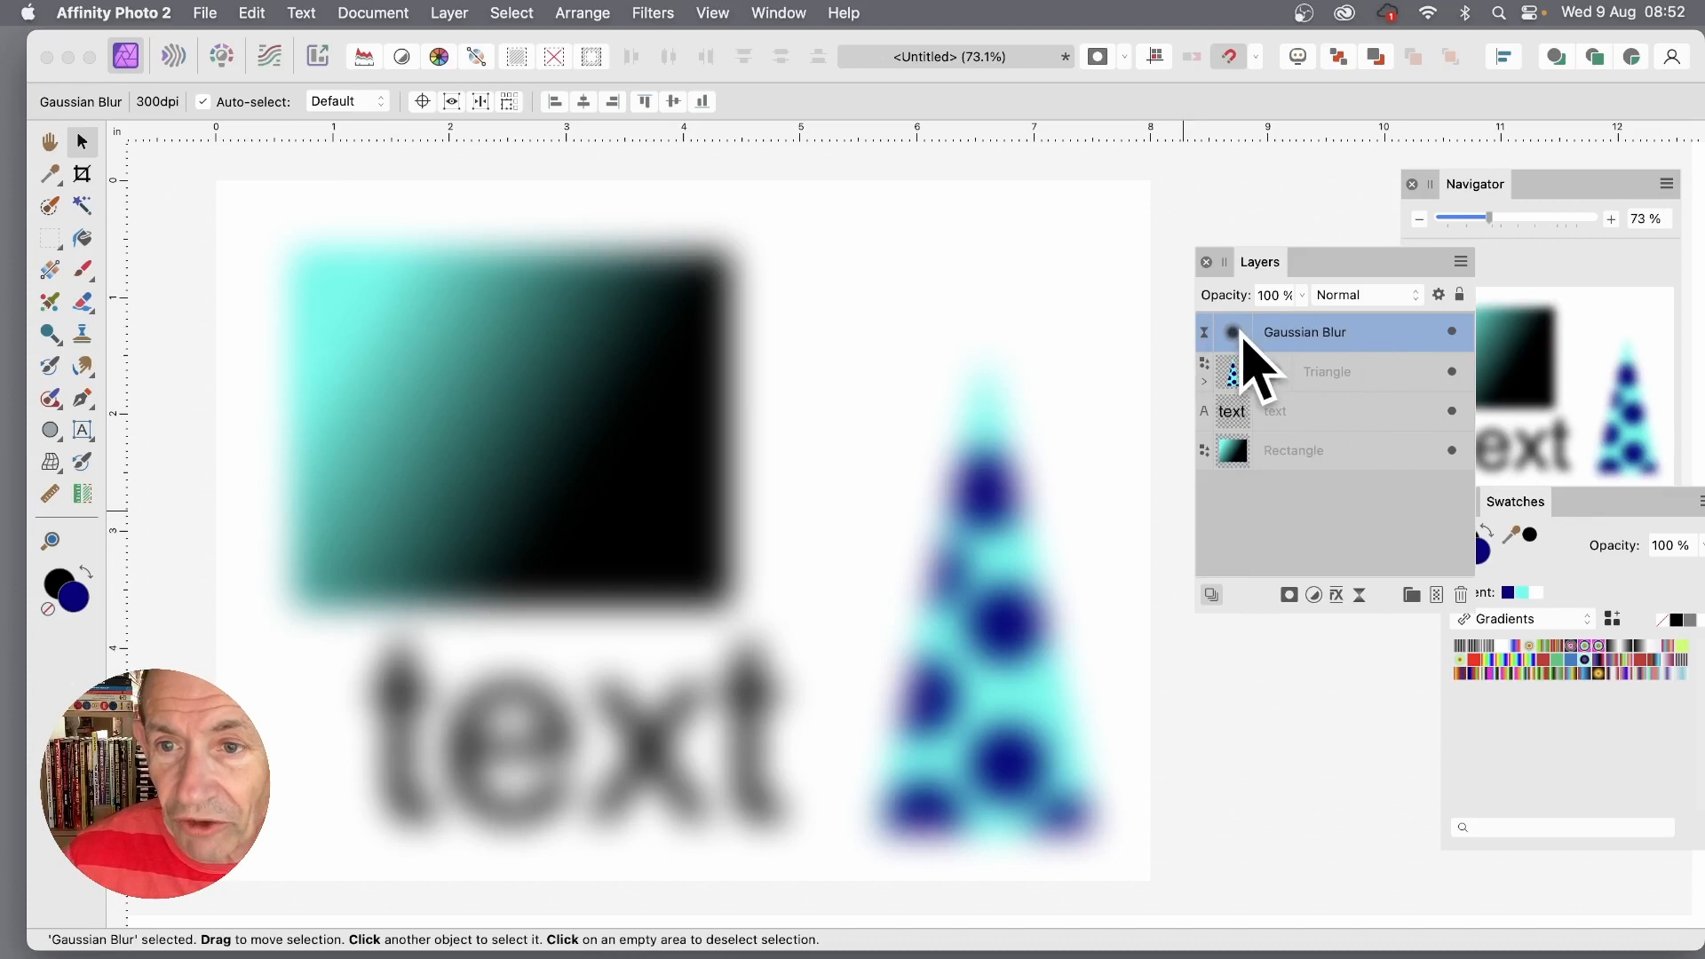
left_click_drag(1244, 334, 1291, 414)
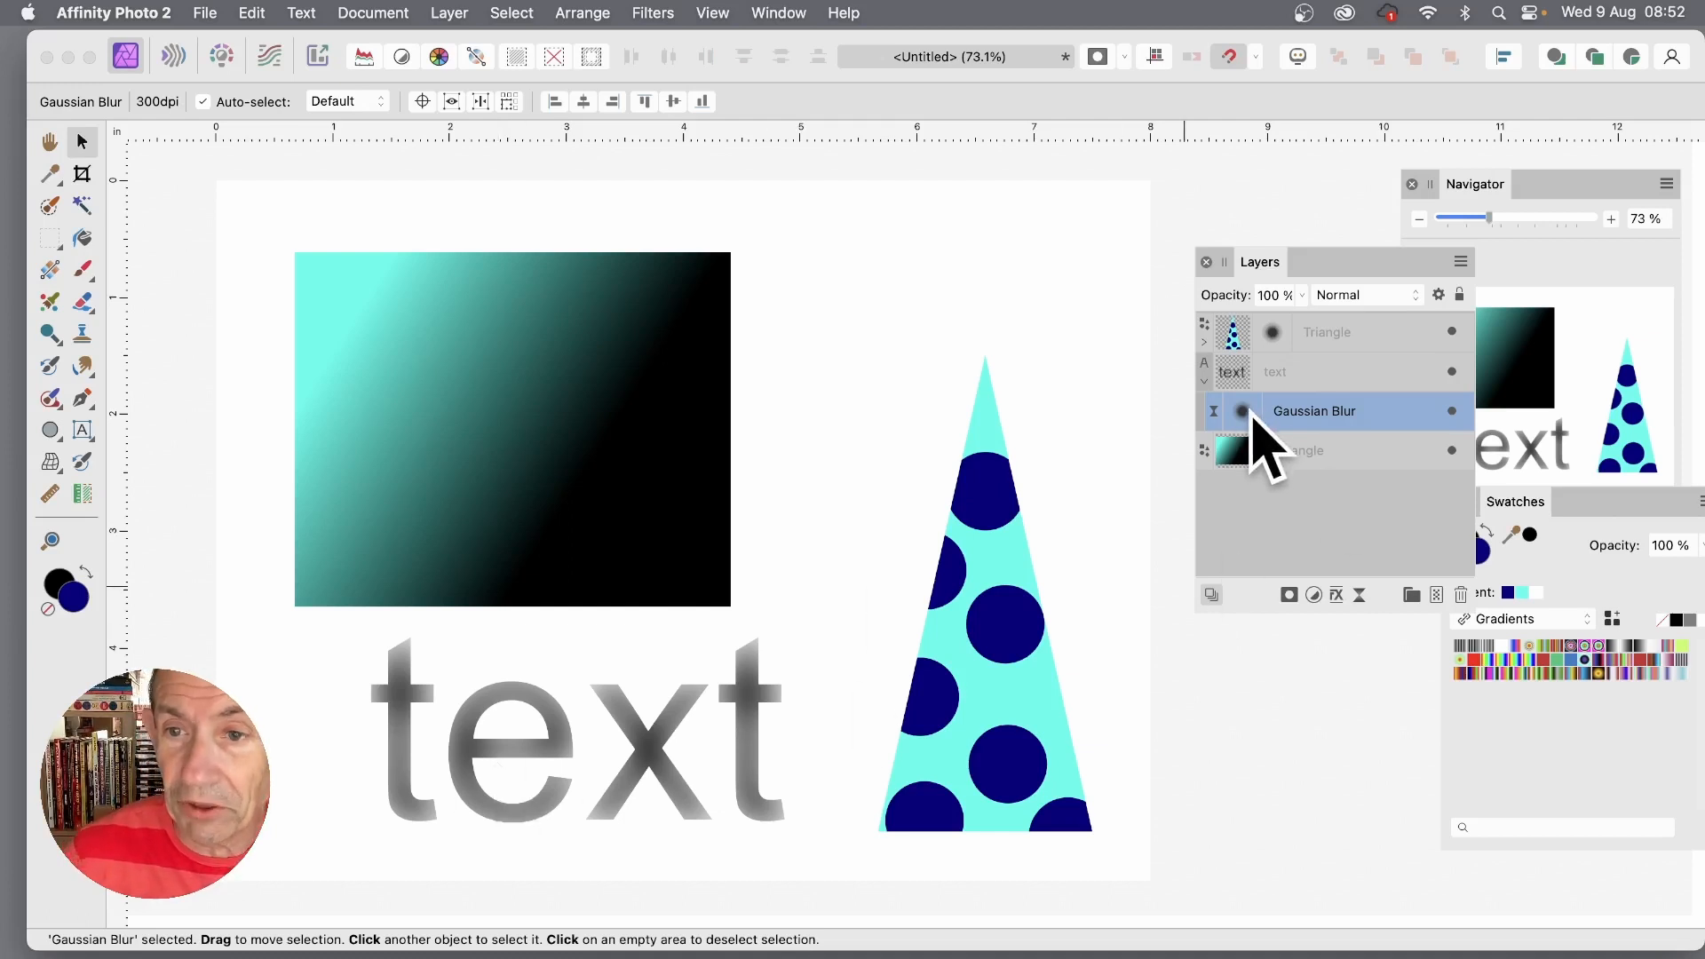
left_click_drag(1248, 426, 1237, 377)
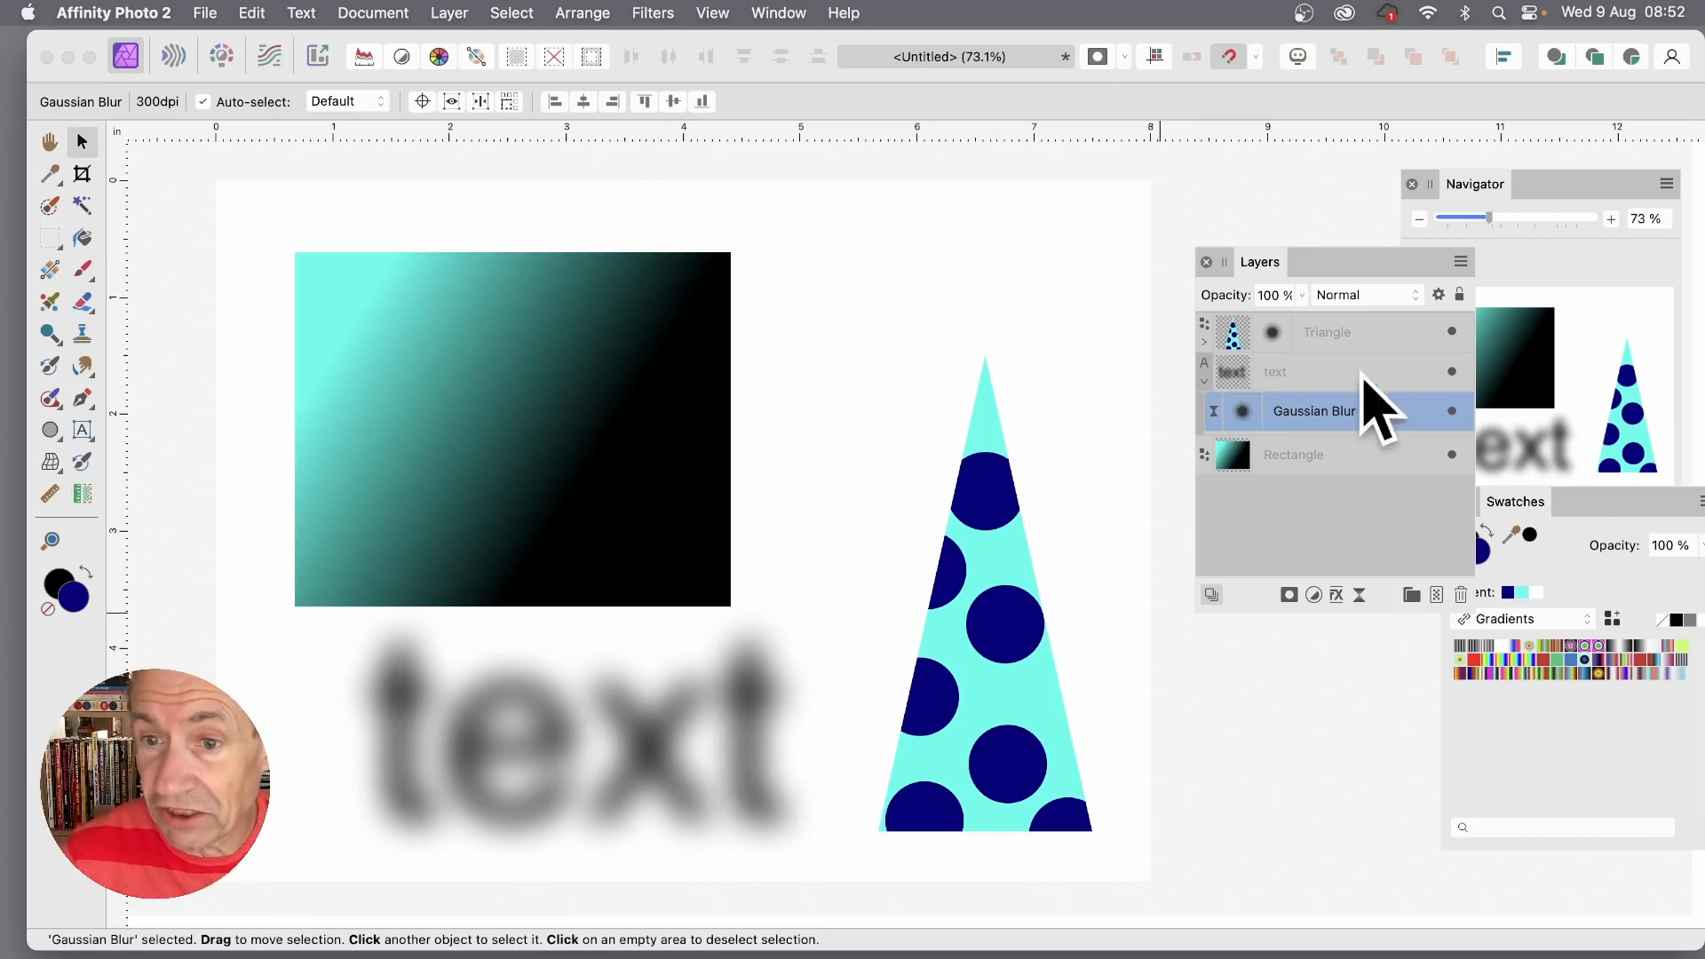
Move the Gaussian Blur from the text layer into the Triangle layer as a clipped child and close the open blur settings.
left_click_drag(1251, 406, 1264, 338)
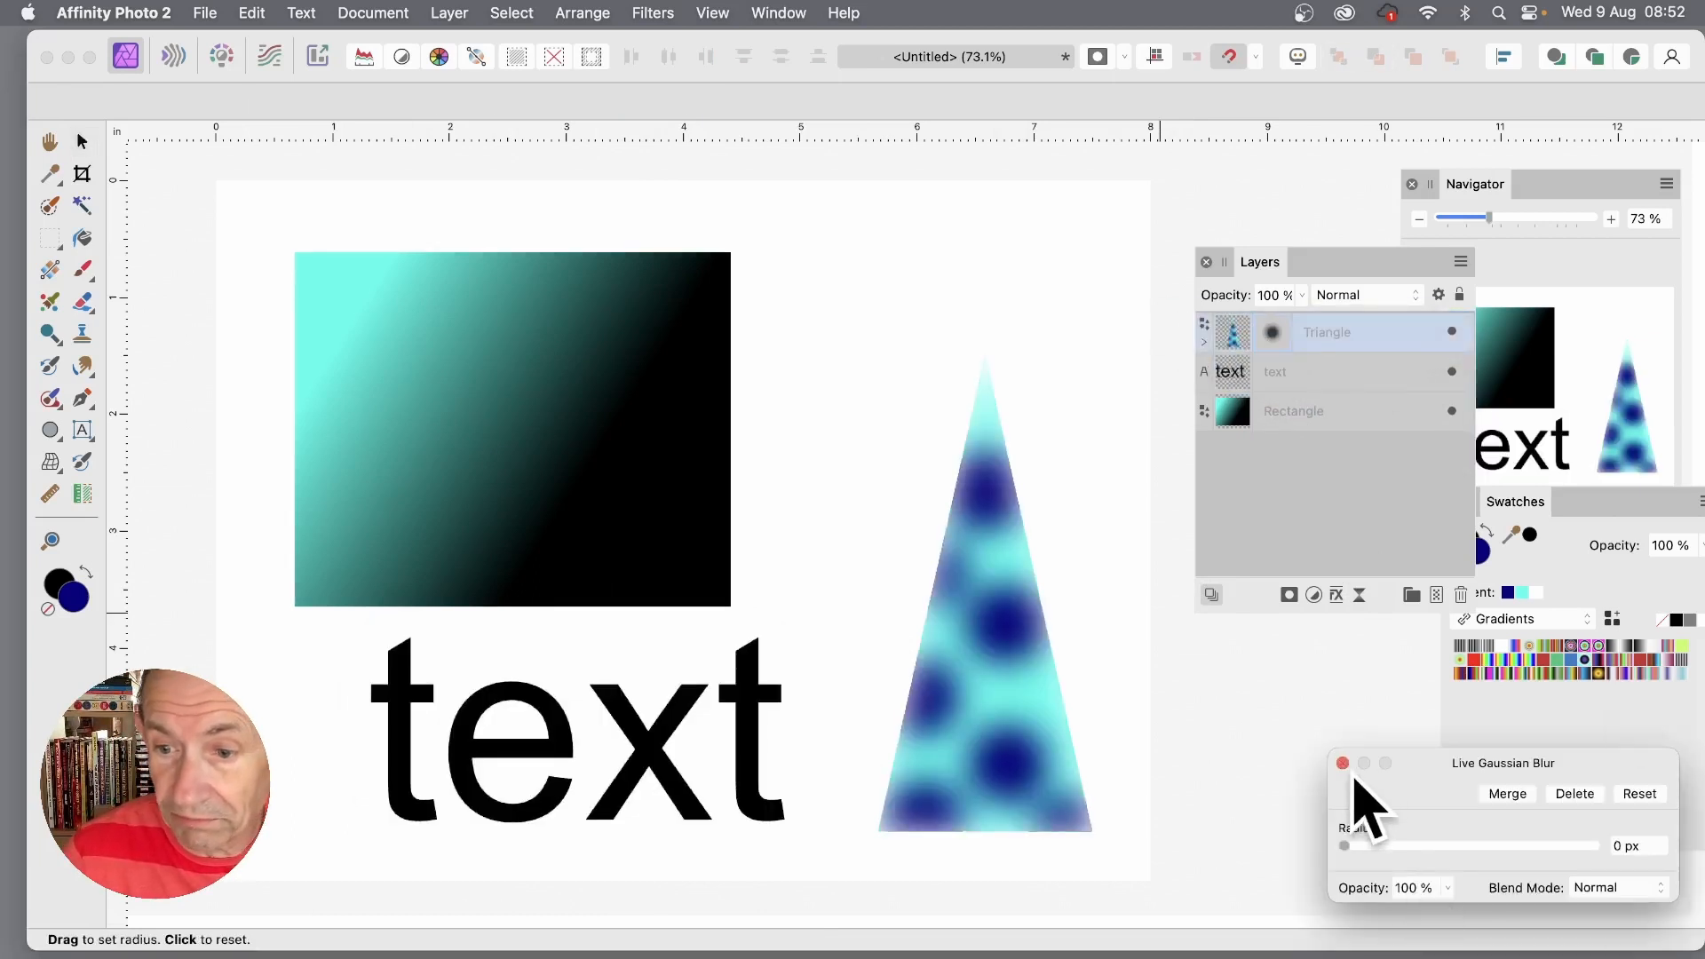
left_click(1343, 764)
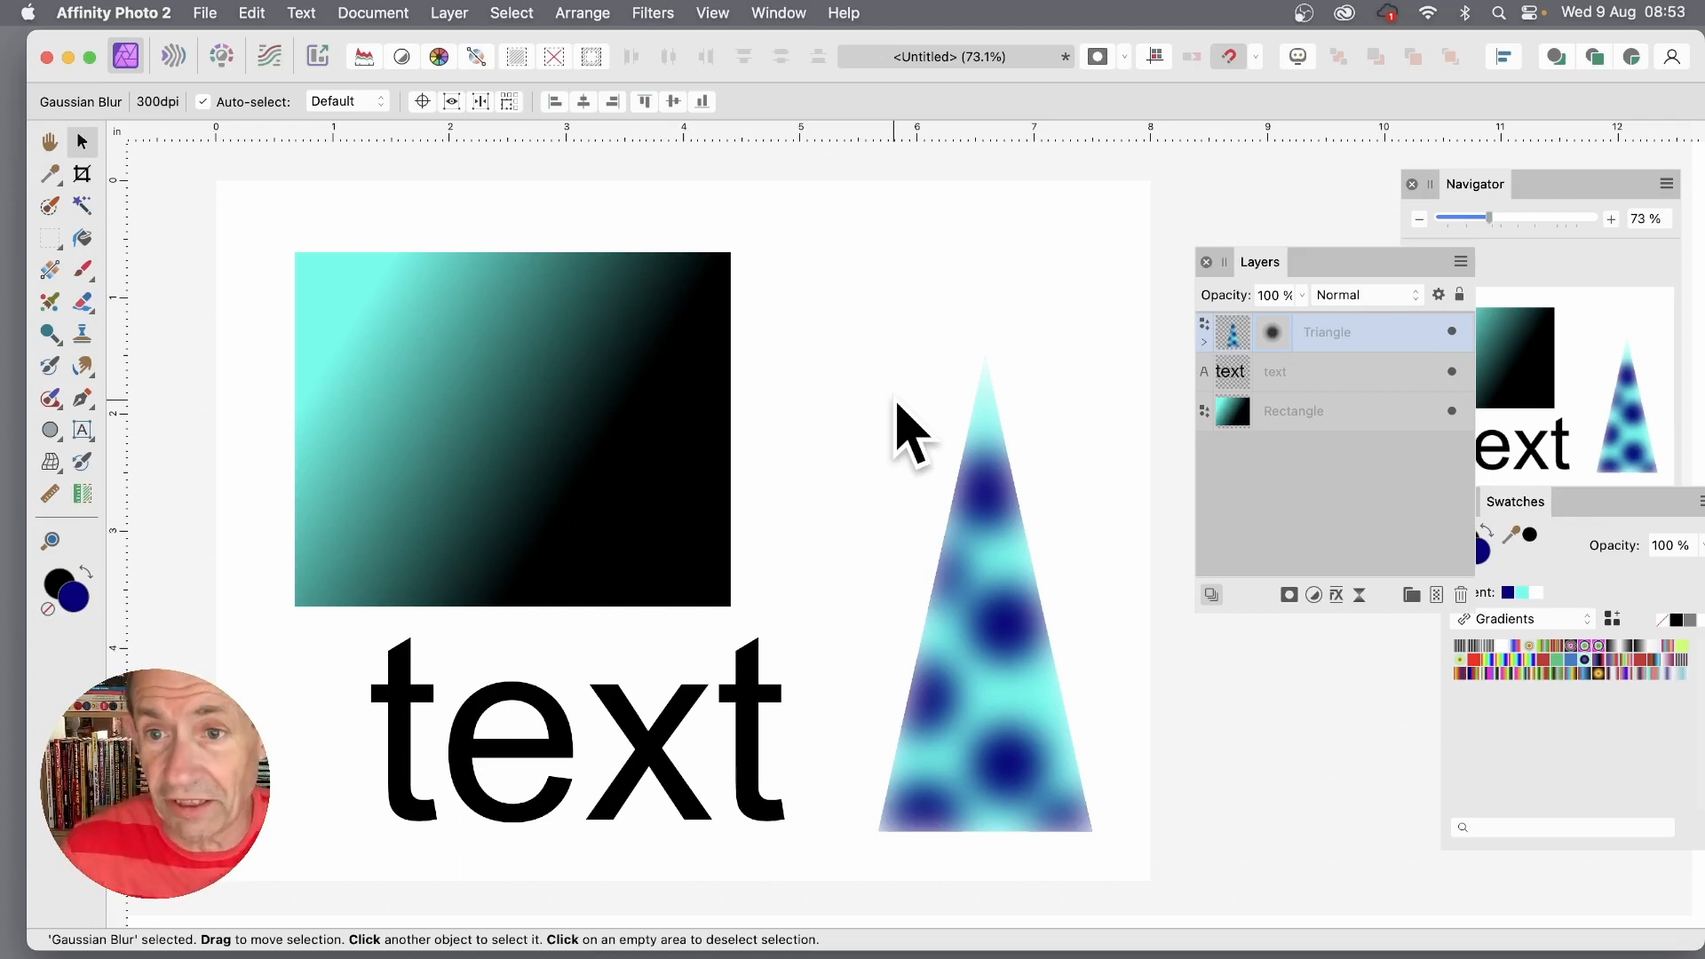
Expand the Triangle layer and delete both Gaussian Blur layers nested inside it.
left_click(1205, 343)
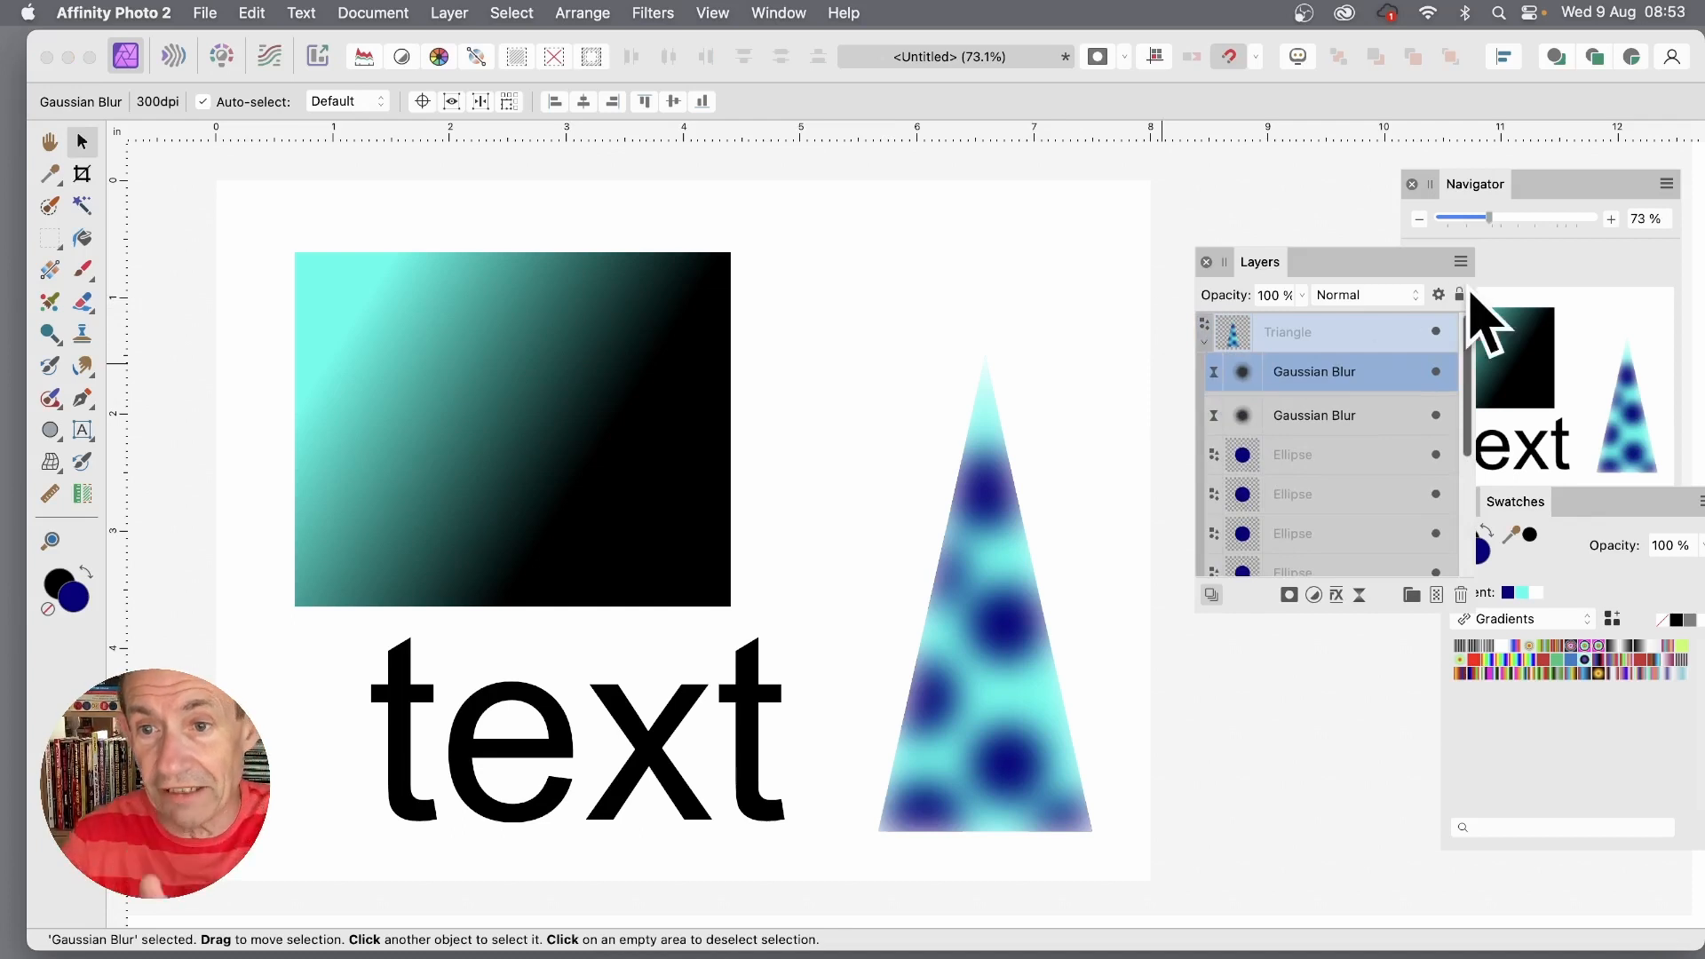
left_click(1339, 418)
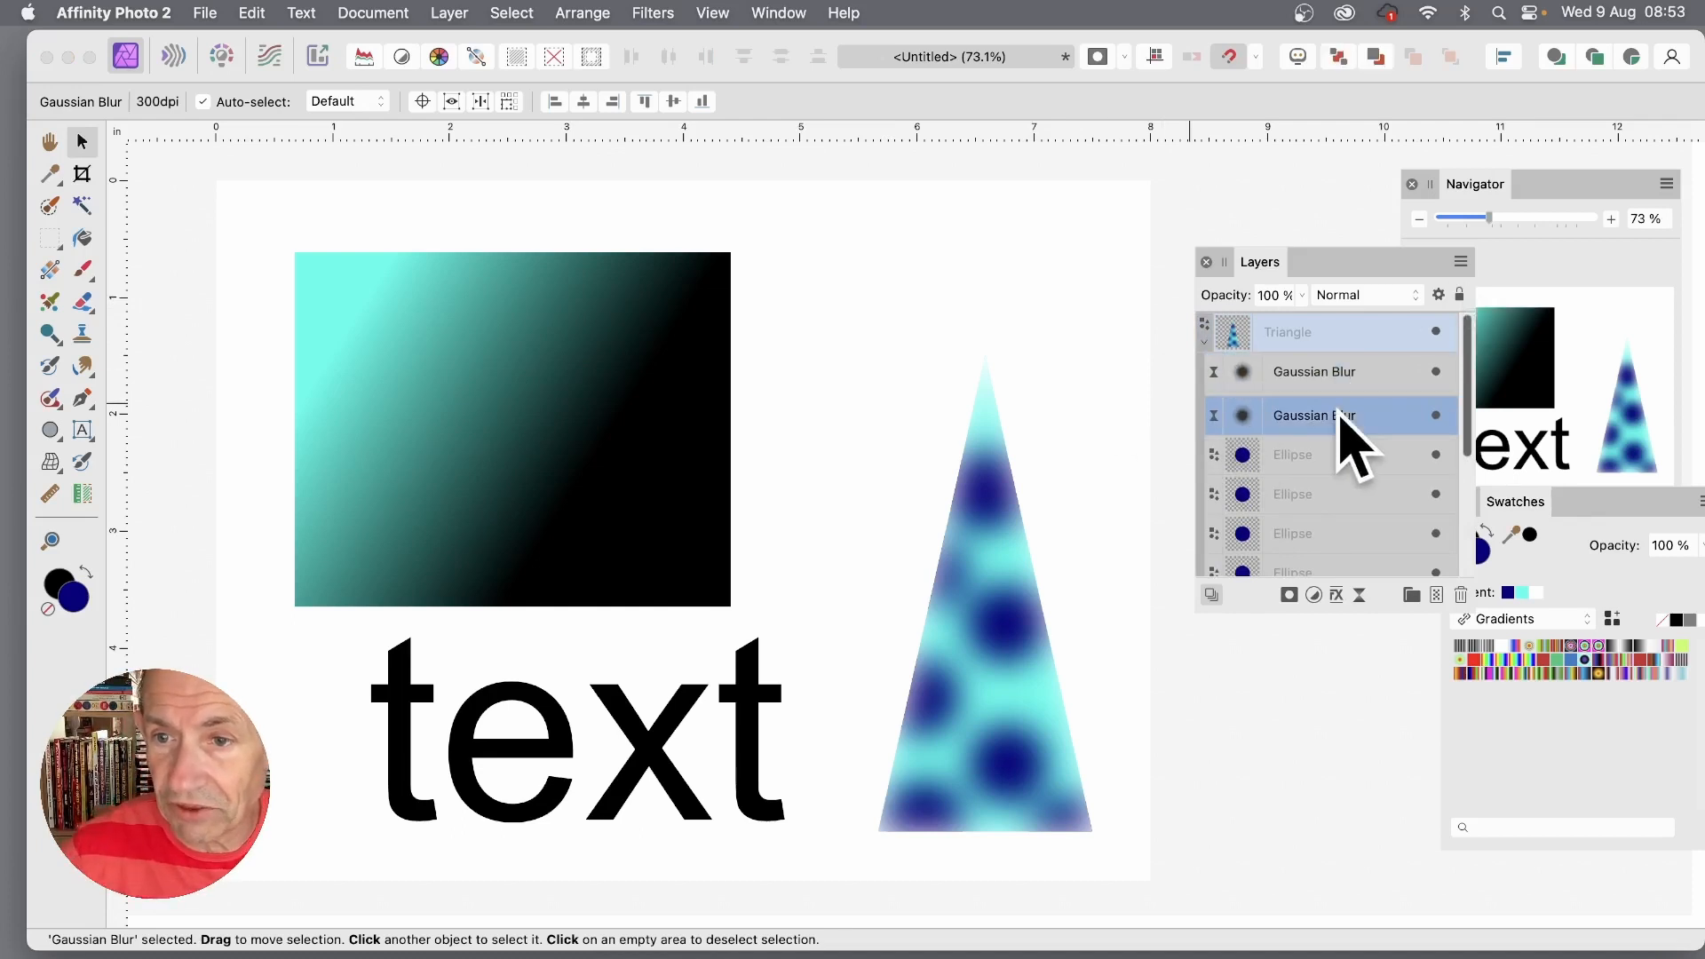
left_click(1460, 594)
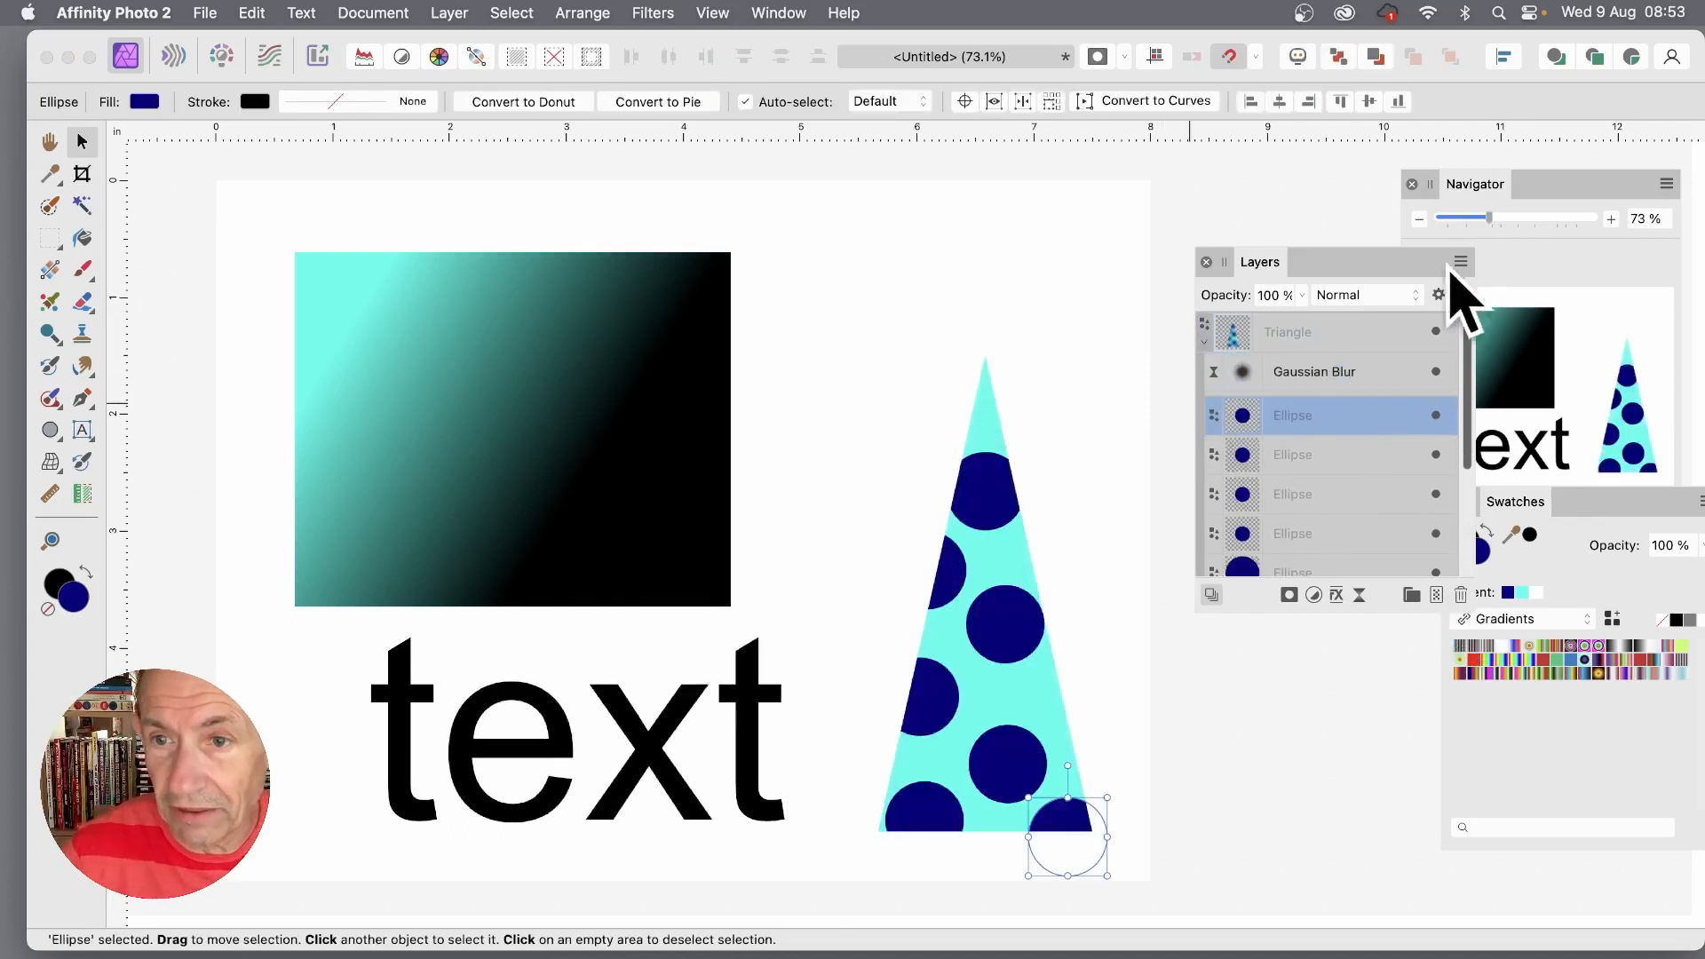
left_click(1316, 373)
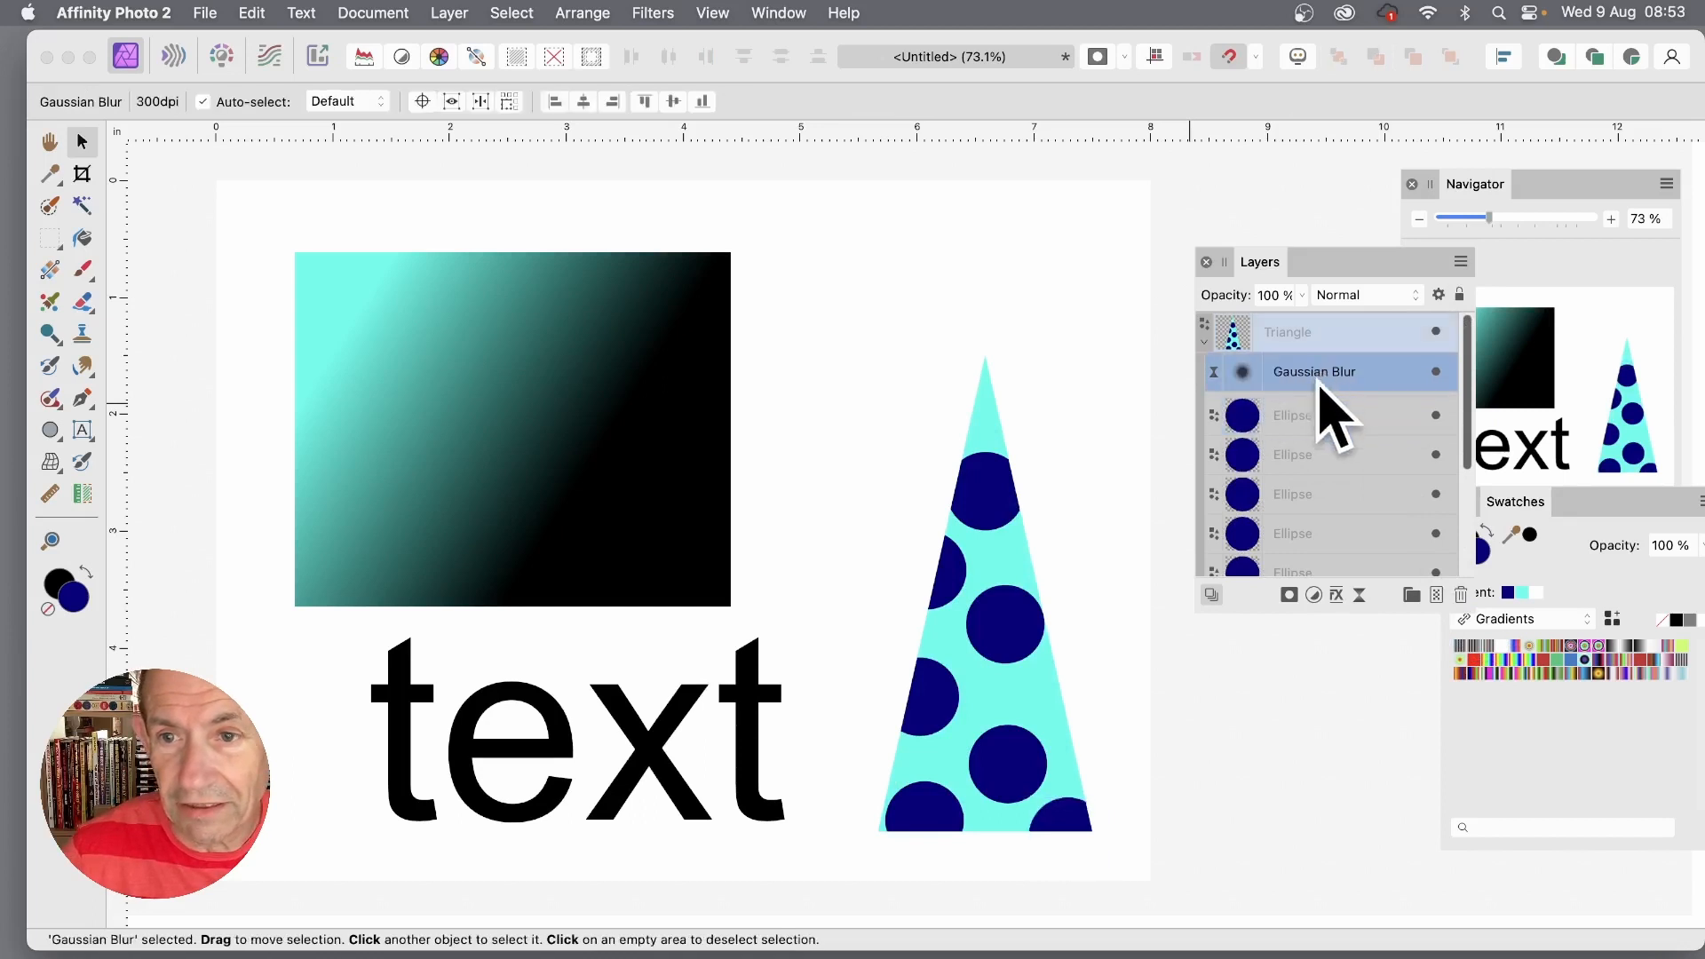
left_click(1460, 594)
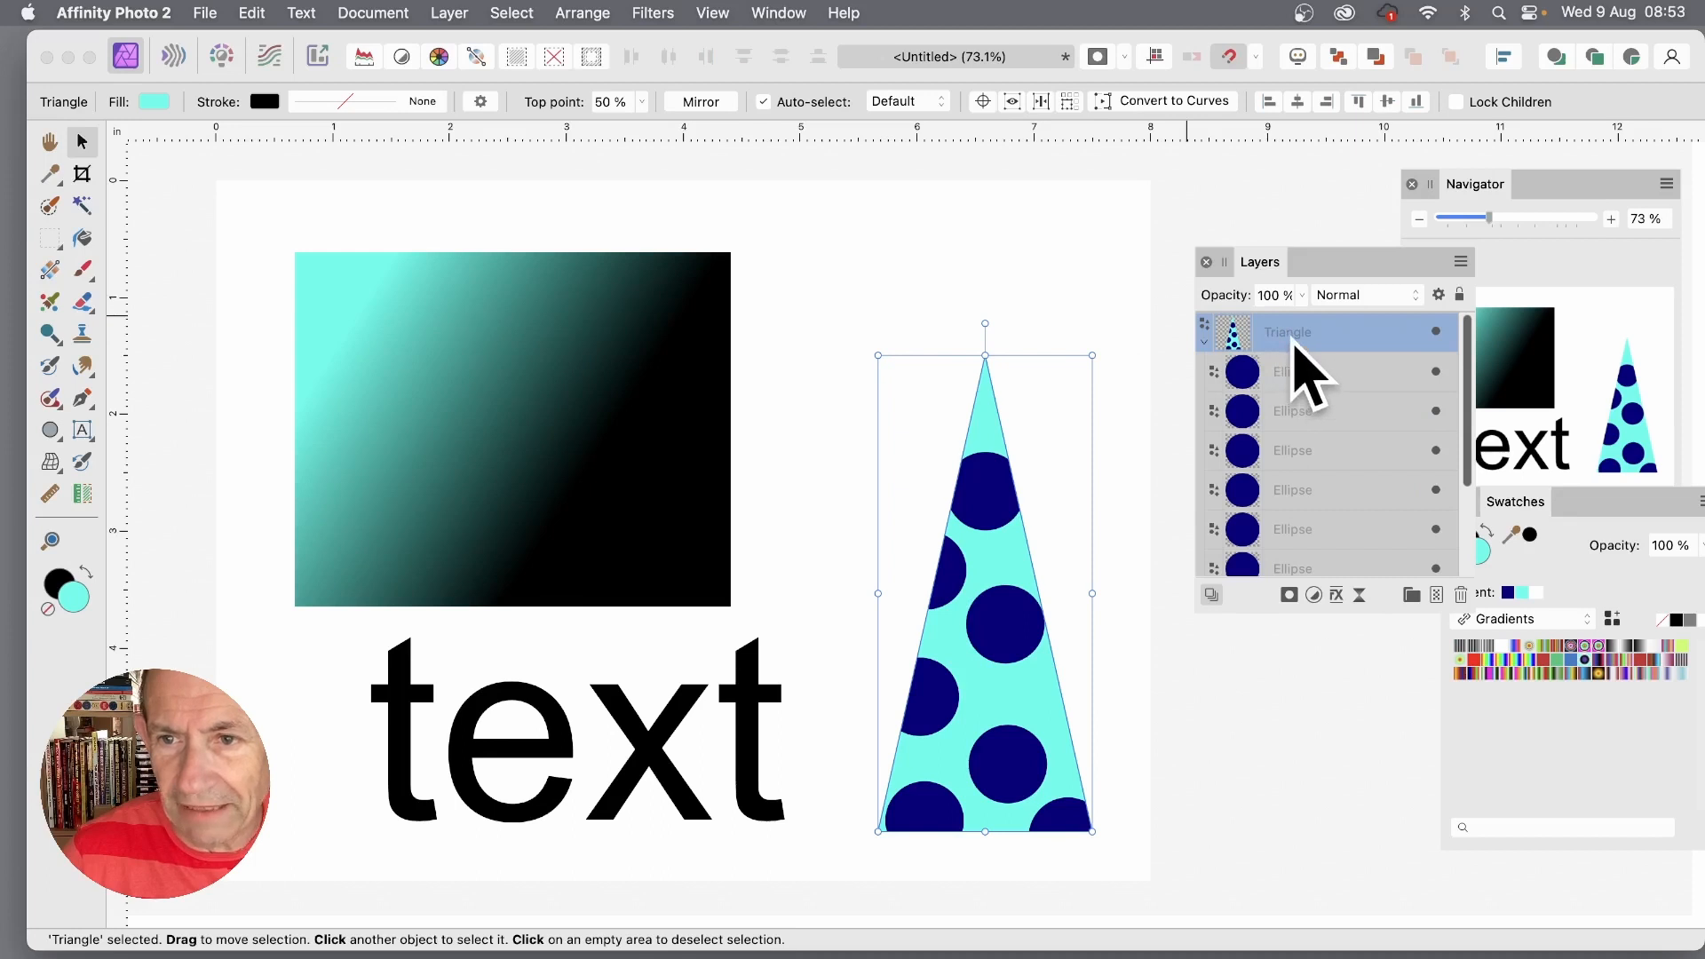
Add a live Gaussian Blur filter to the Triangle layer with a radius of about 29.9 px and close its settings.
left_click(455, 16)
mouse_move(518, 325)
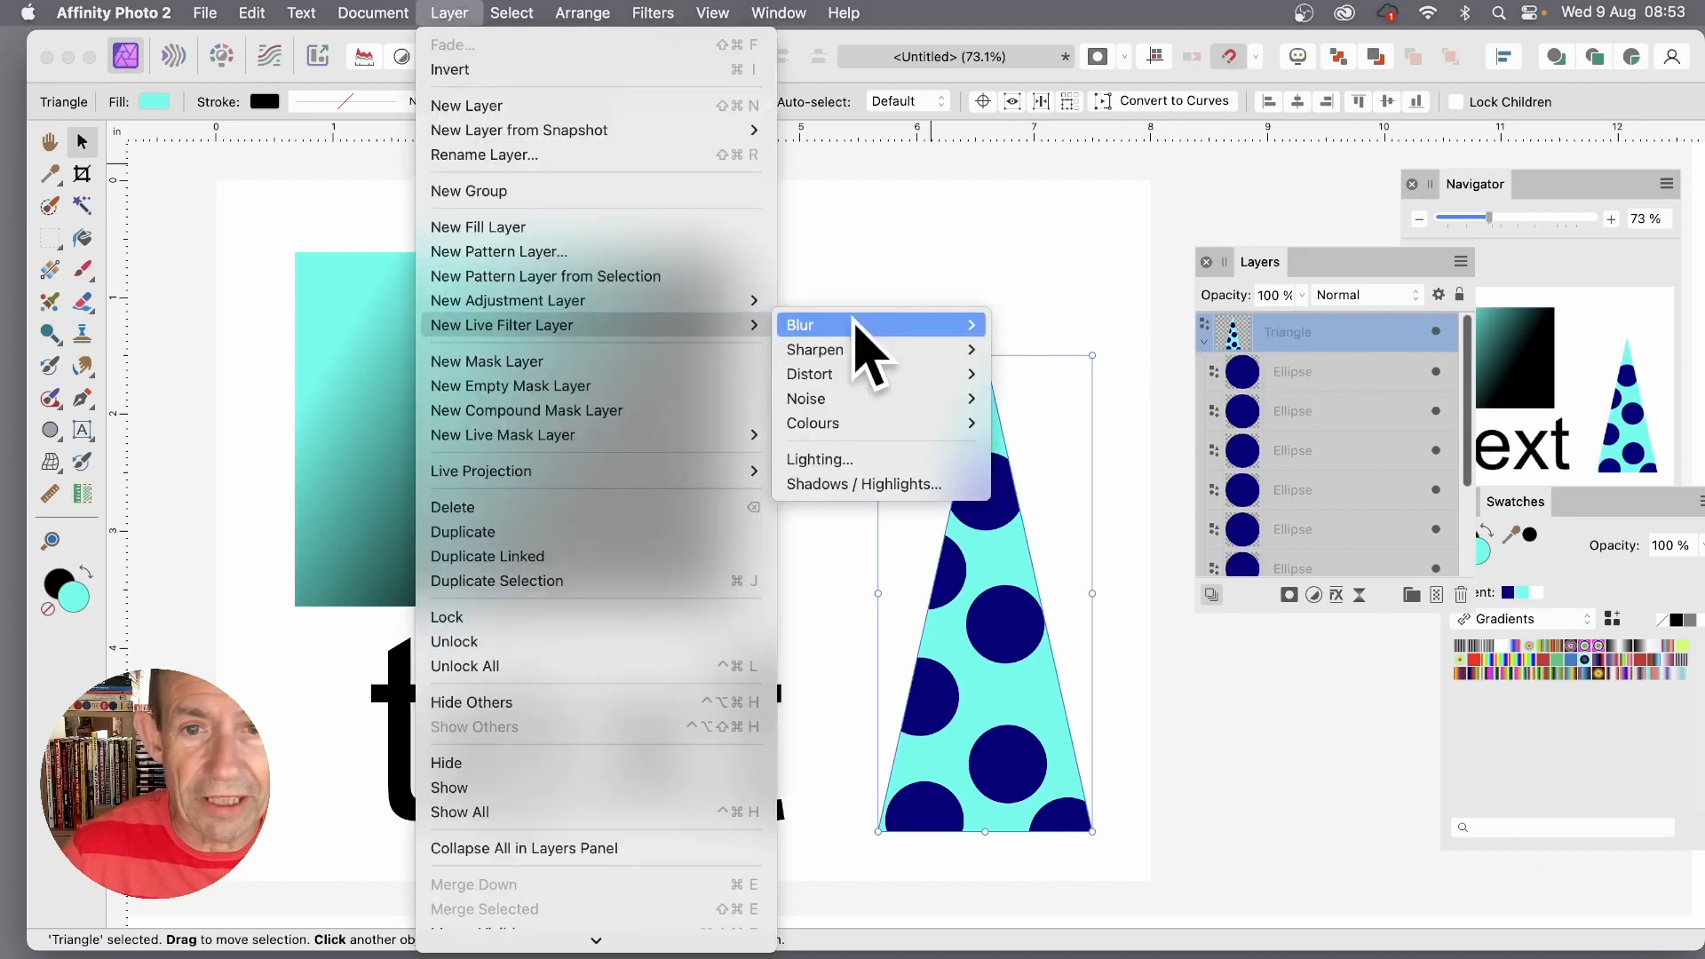
mouse_move(855, 325)
left_click(1092, 328)
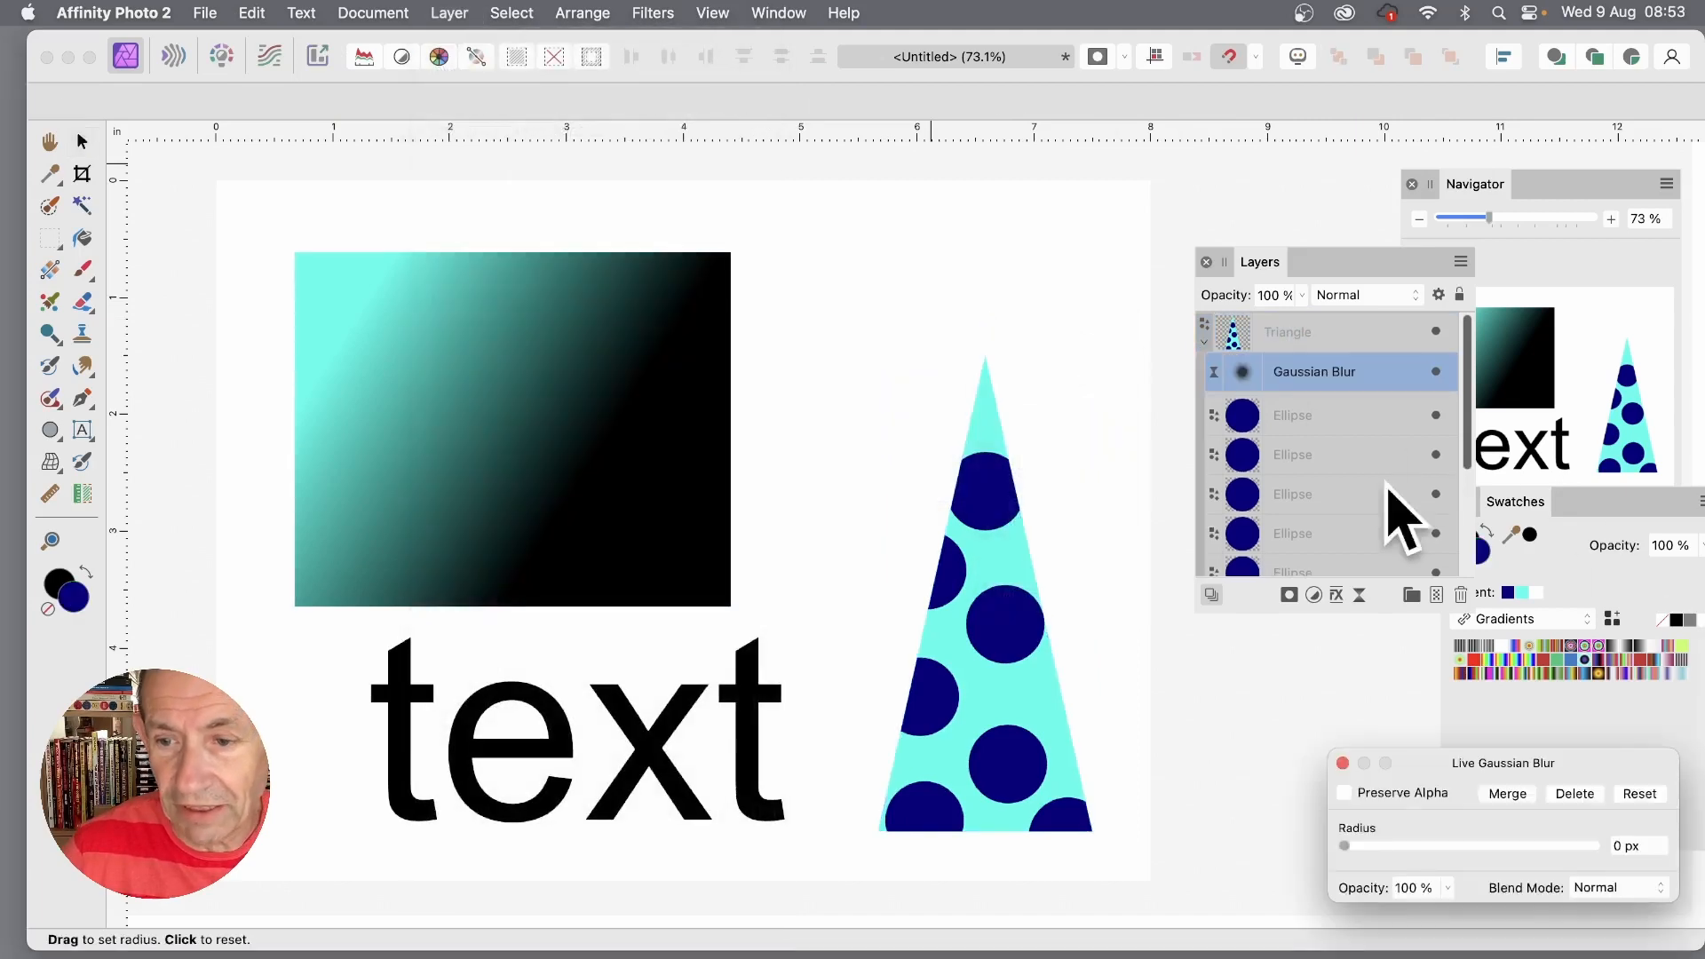
left_click_drag(1359, 848, 1515, 846)
left_click(1342, 764)
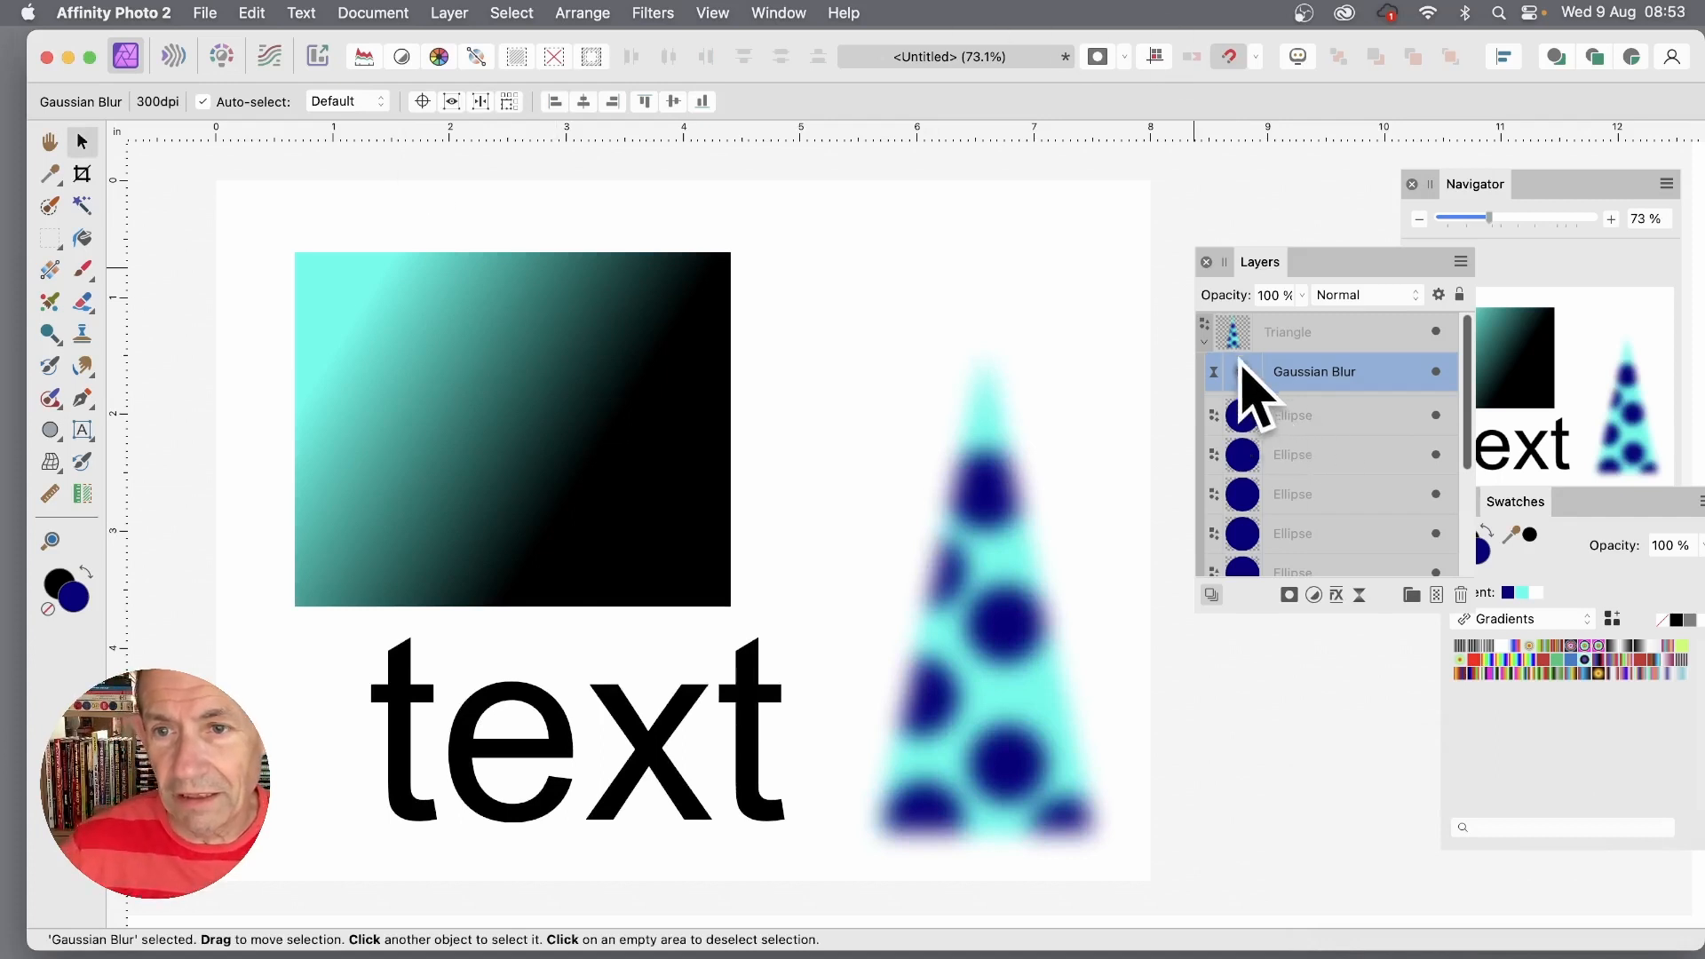
Clip the new Gaussian Blur inside the Triangle layer, and reattach it to the Triangle as a mask.
left_click_drag(1245, 364, 1299, 335)
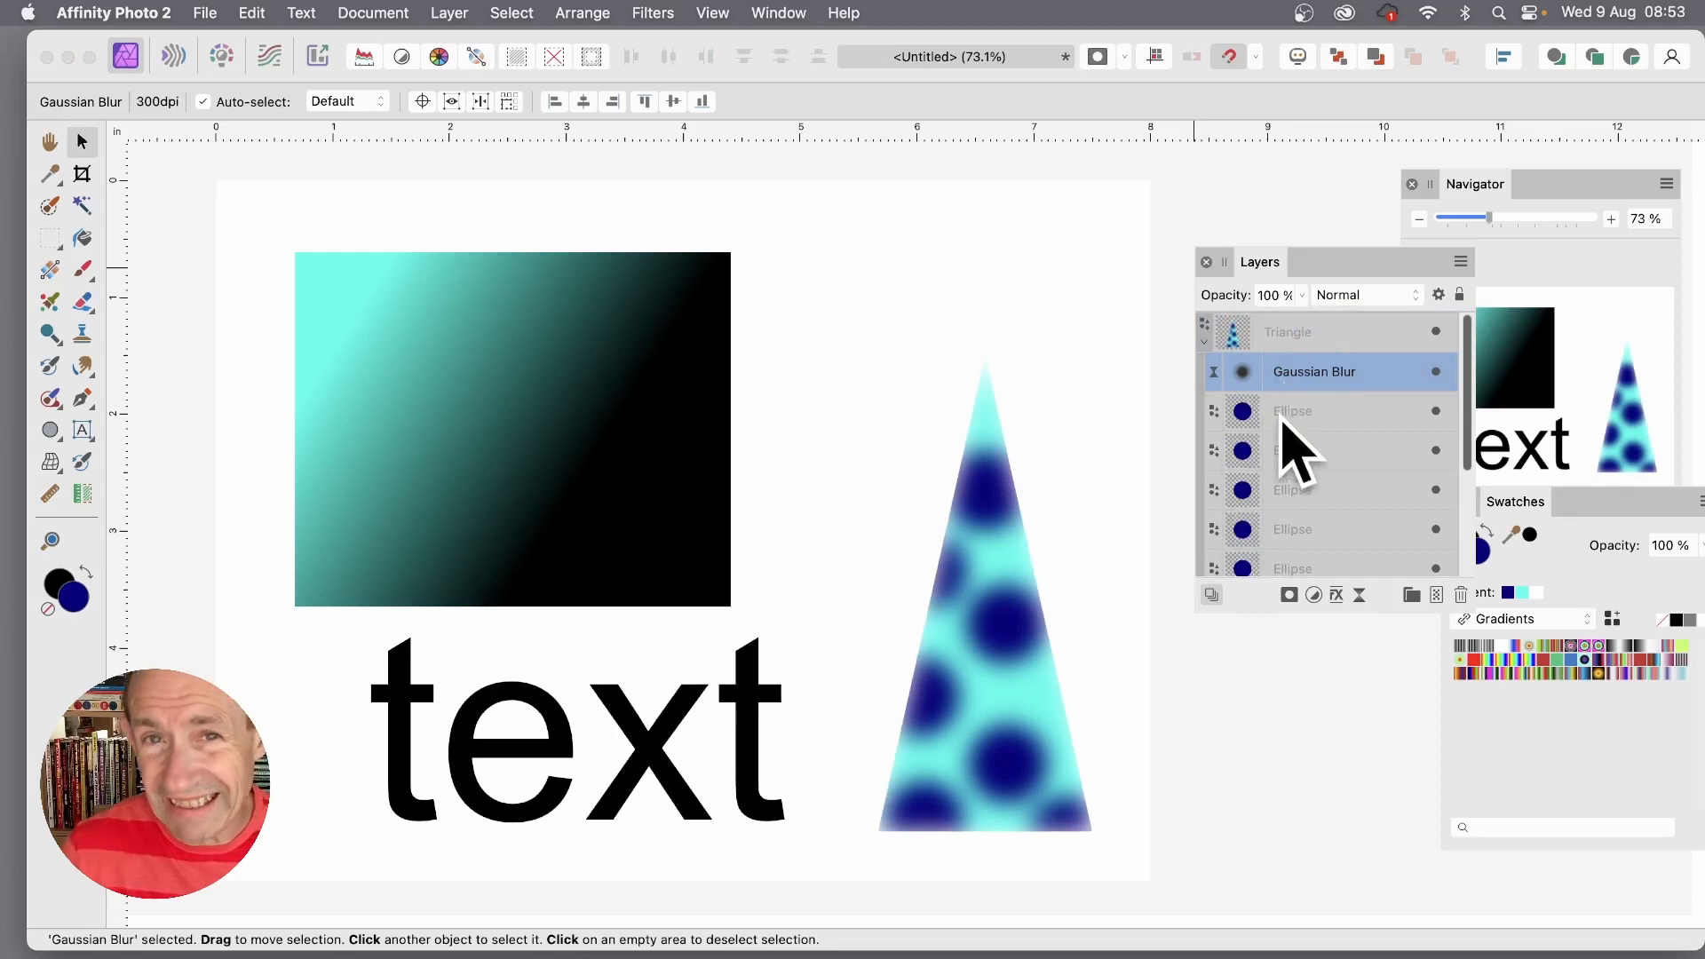
left_click_drag(1245, 381, 1276, 325)
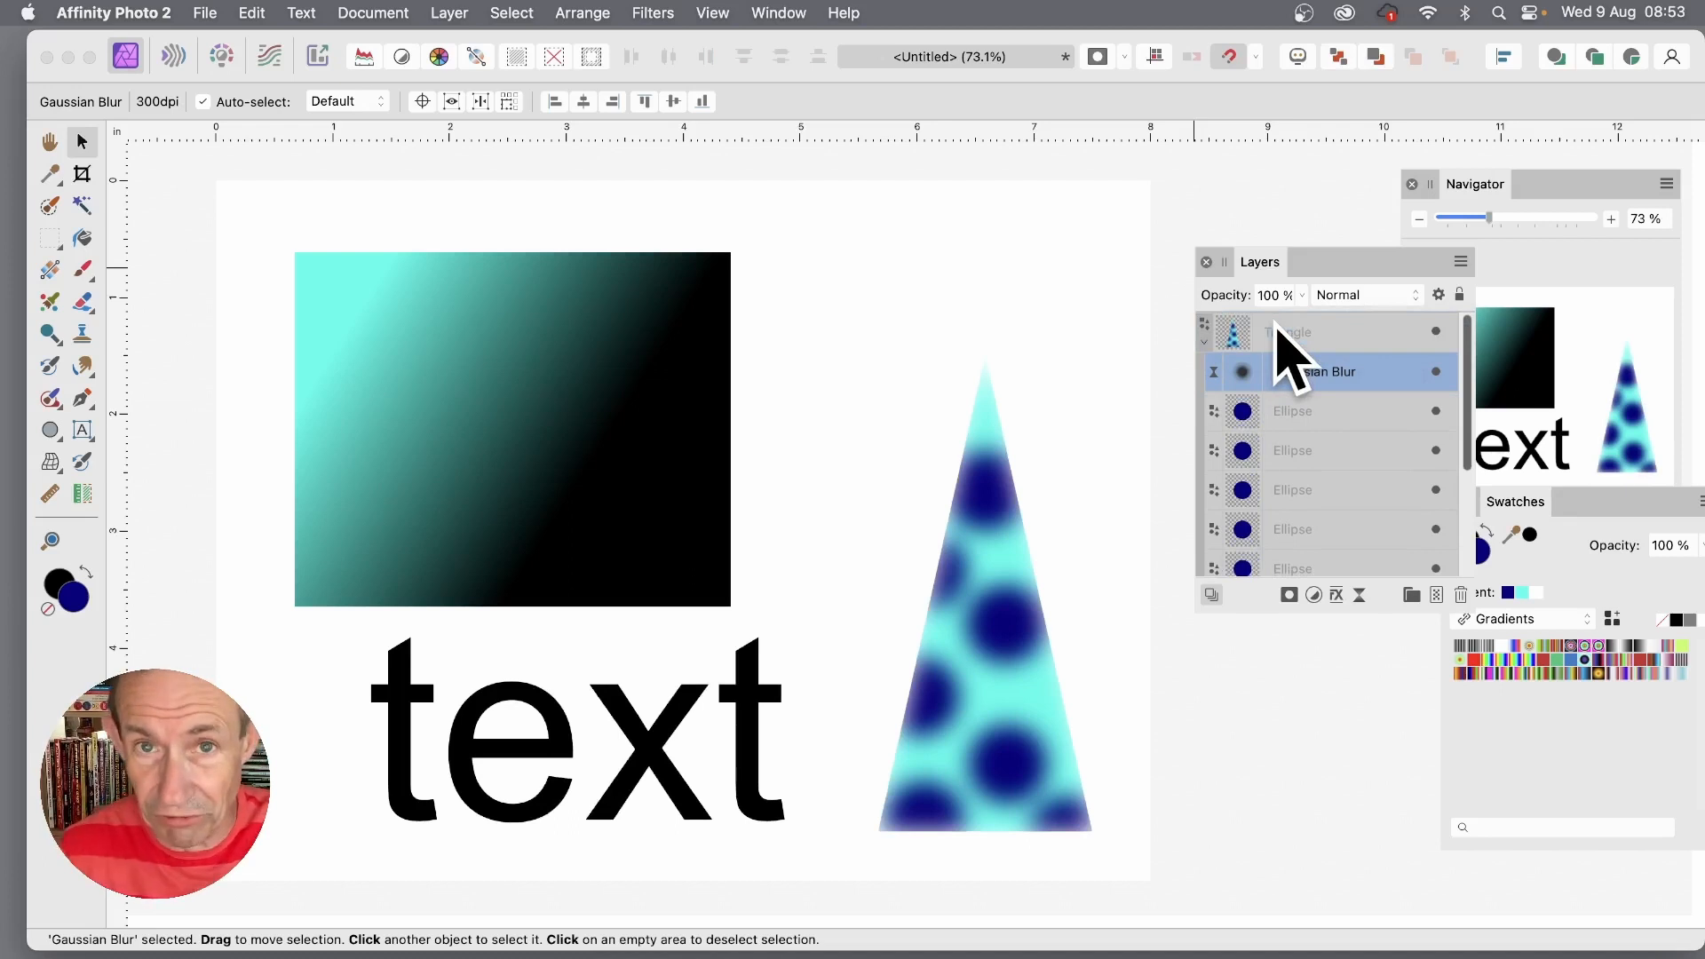
left_click_drag(1256, 372, 1228, 327)
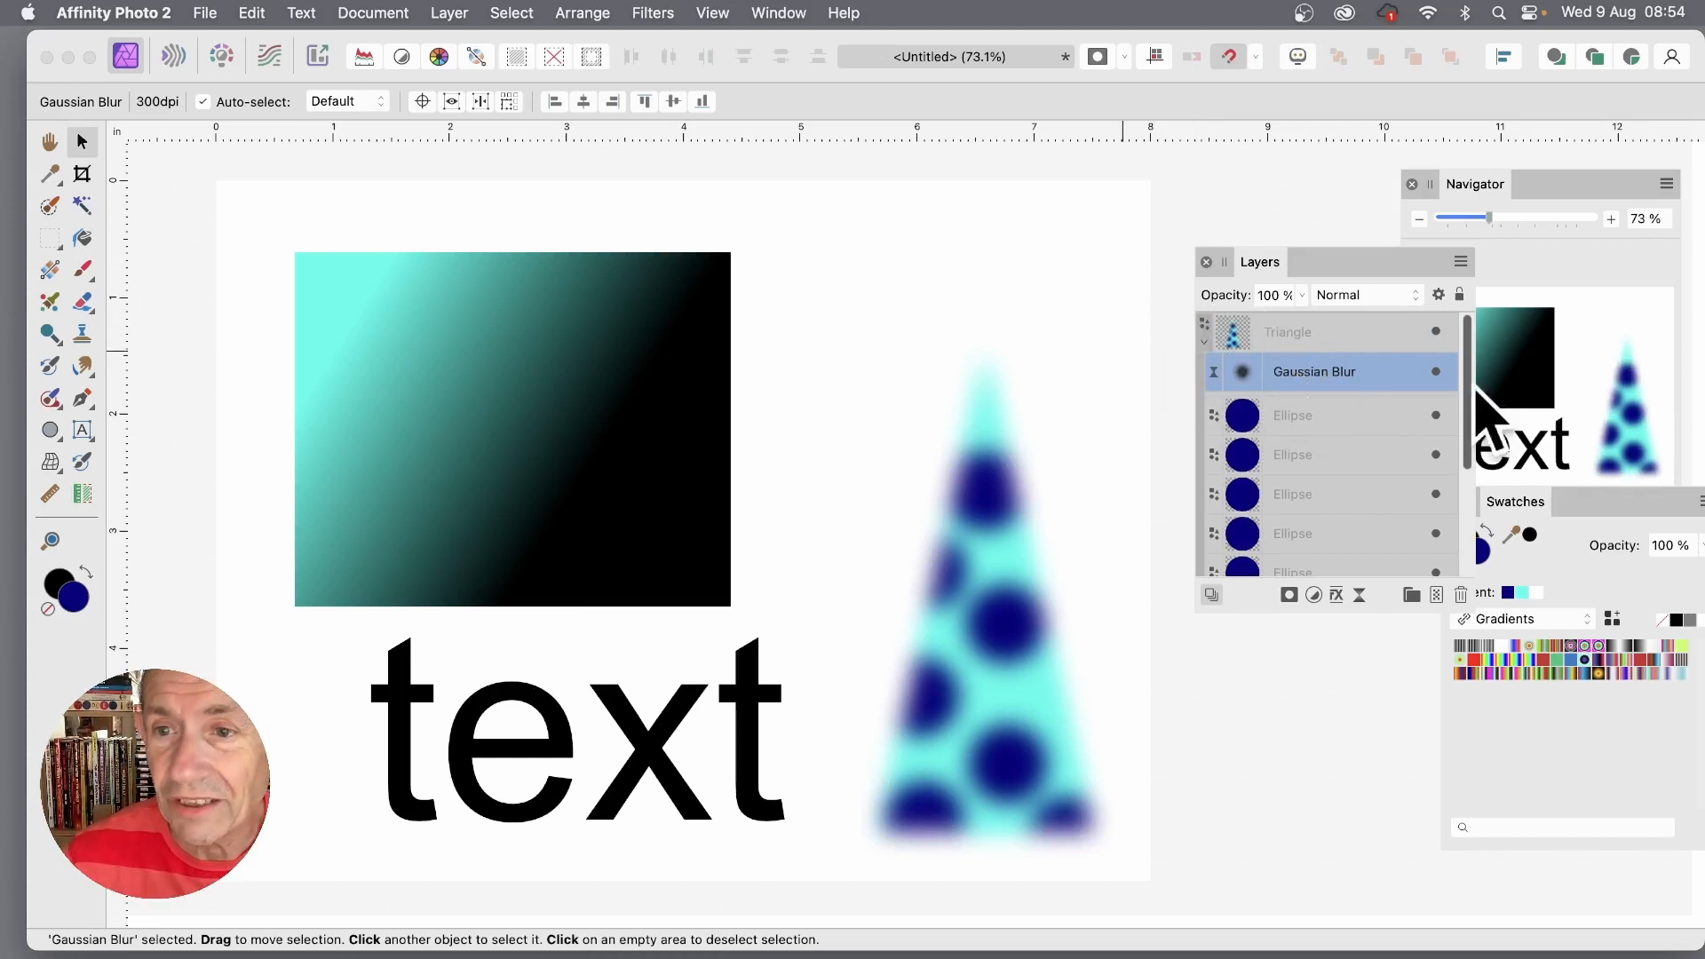
Duplicate the Triangle's Gaussian Blur layer three times.
right_click(1296, 382)
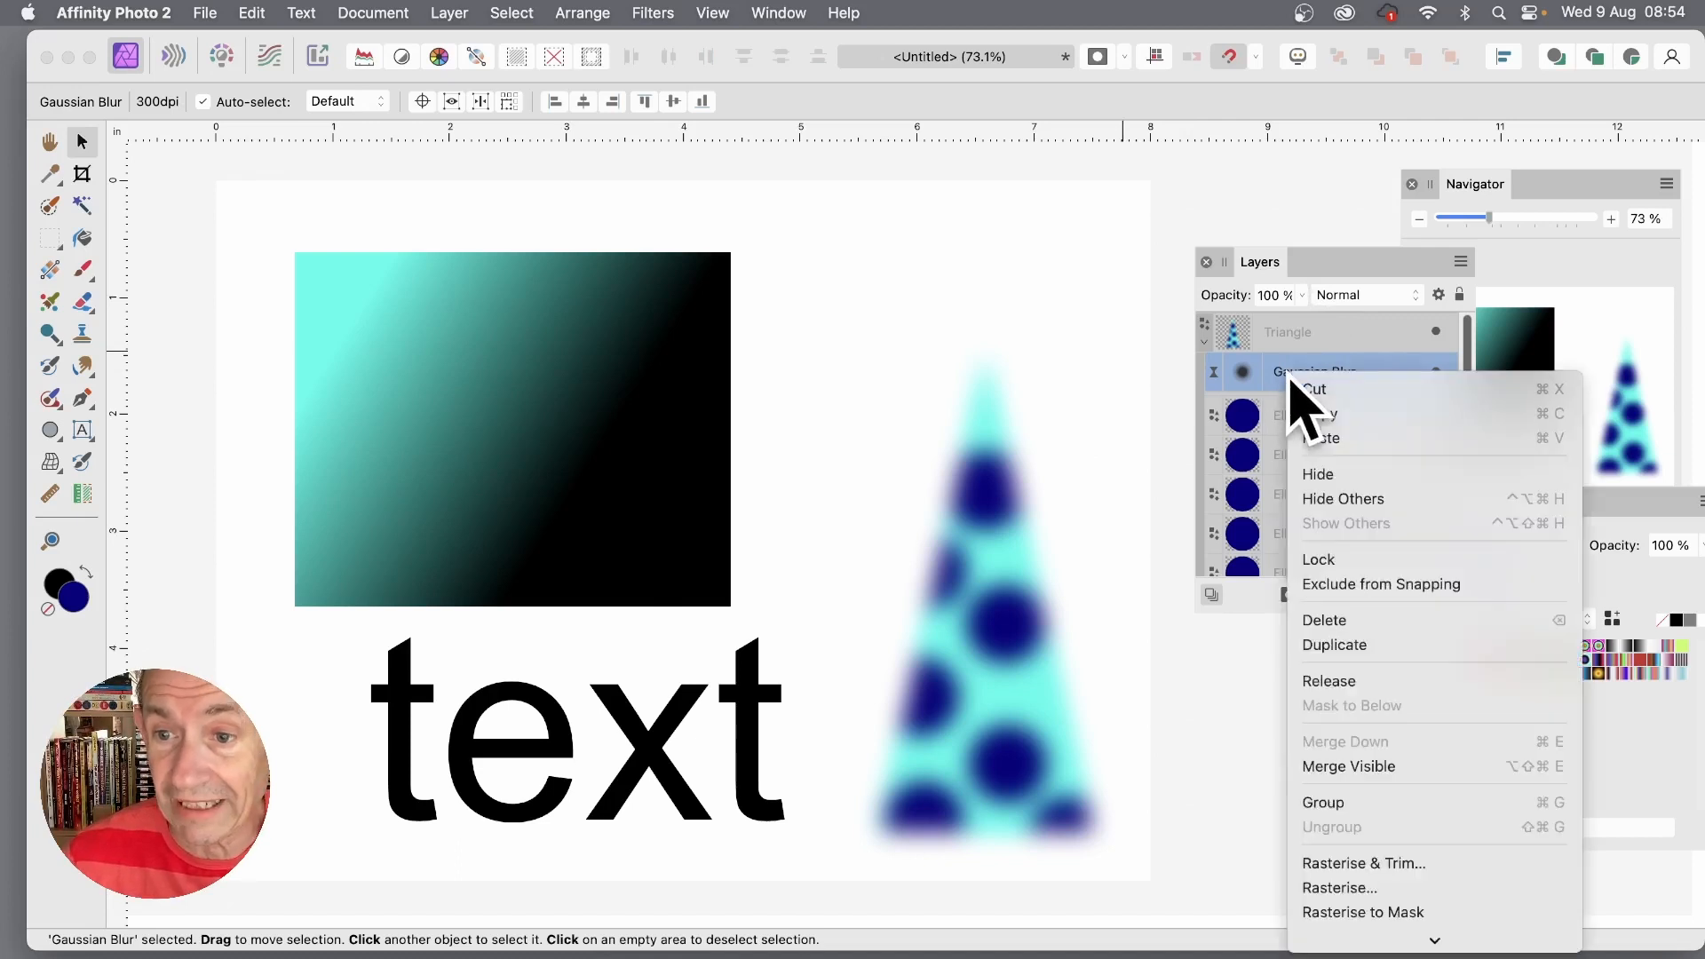
left_click(1346, 646)
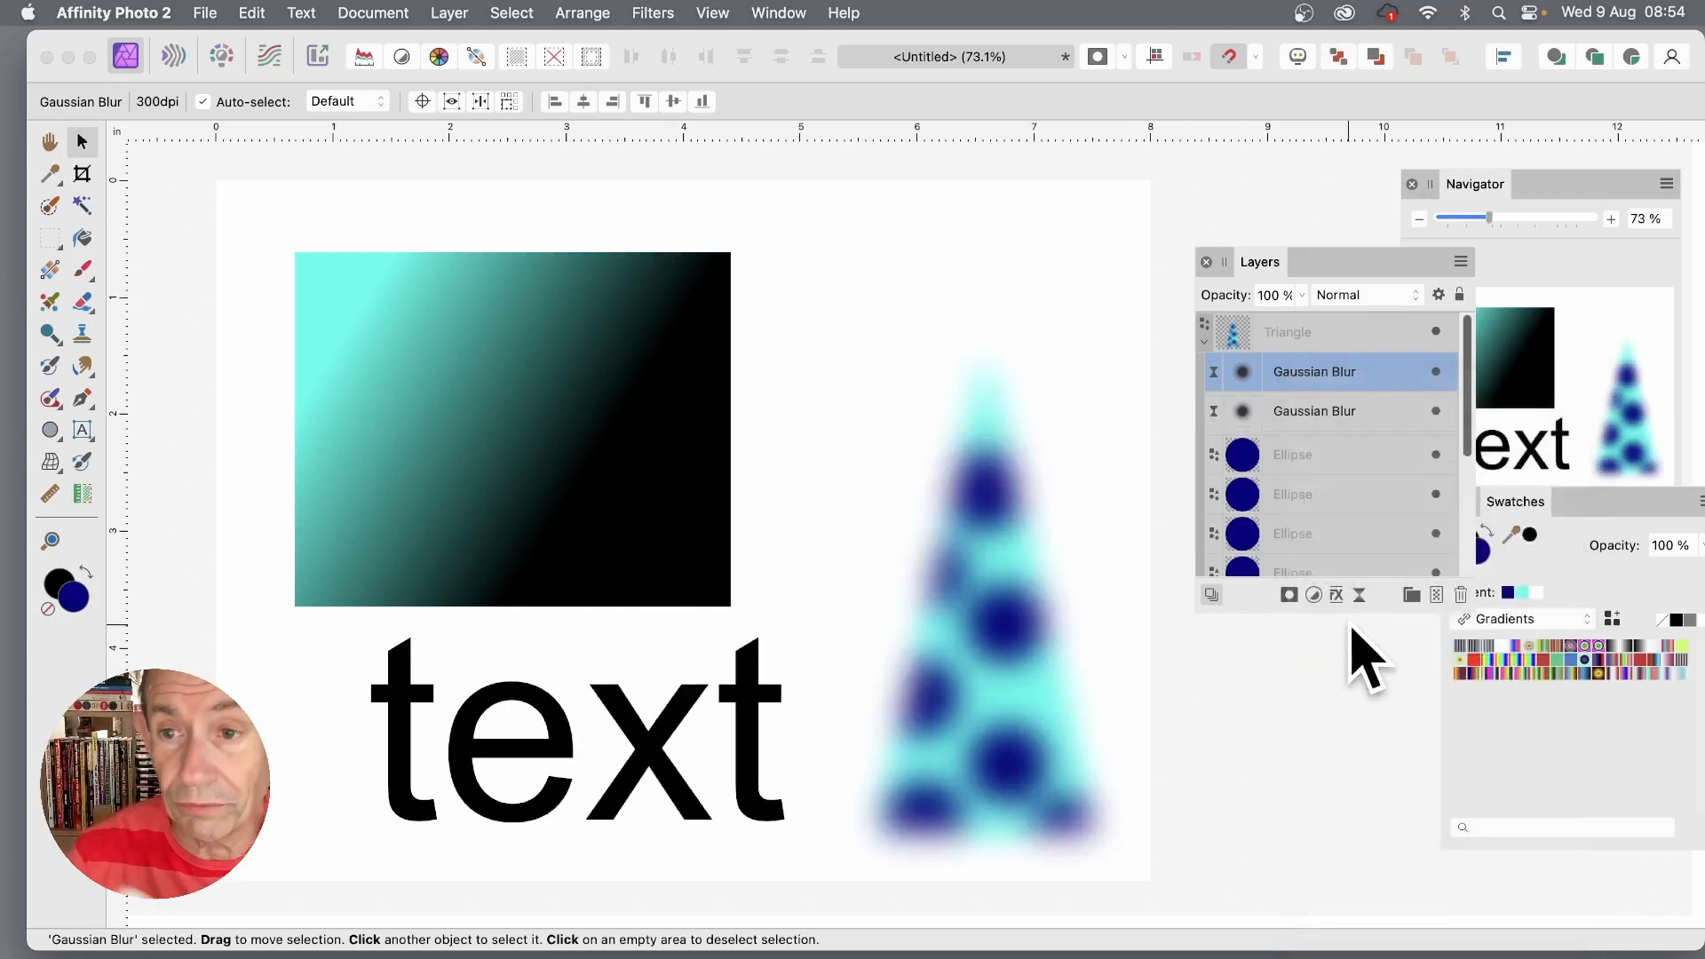
right_click(1313, 375)
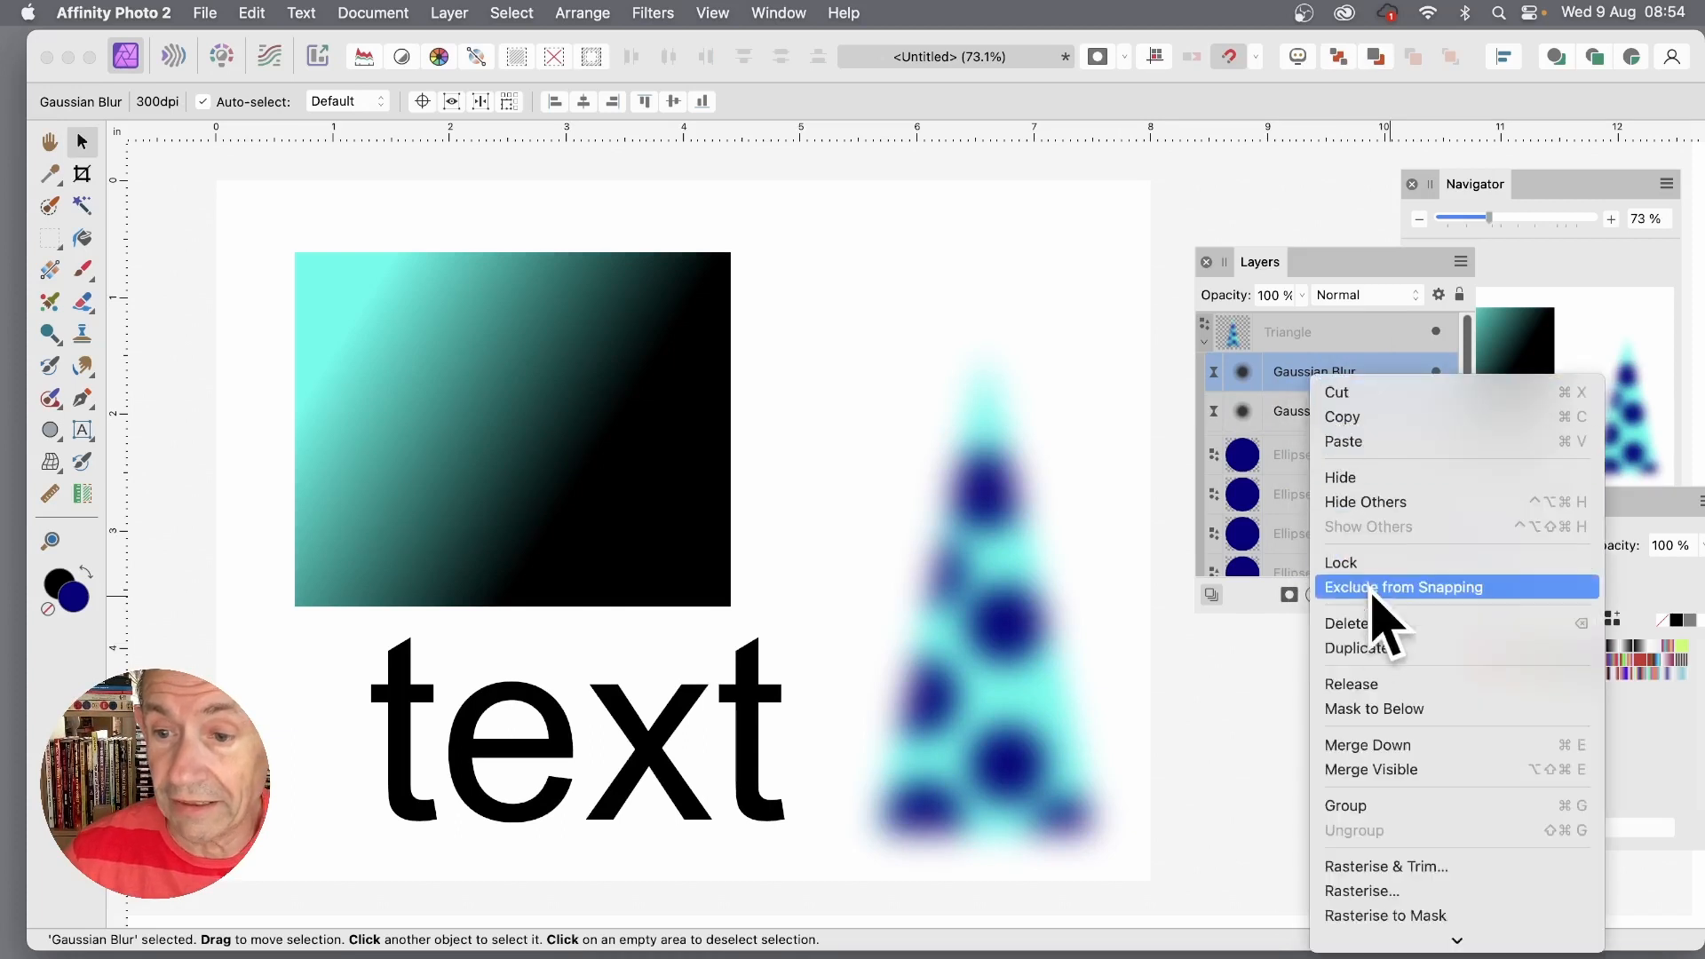
left_click(1365, 646)
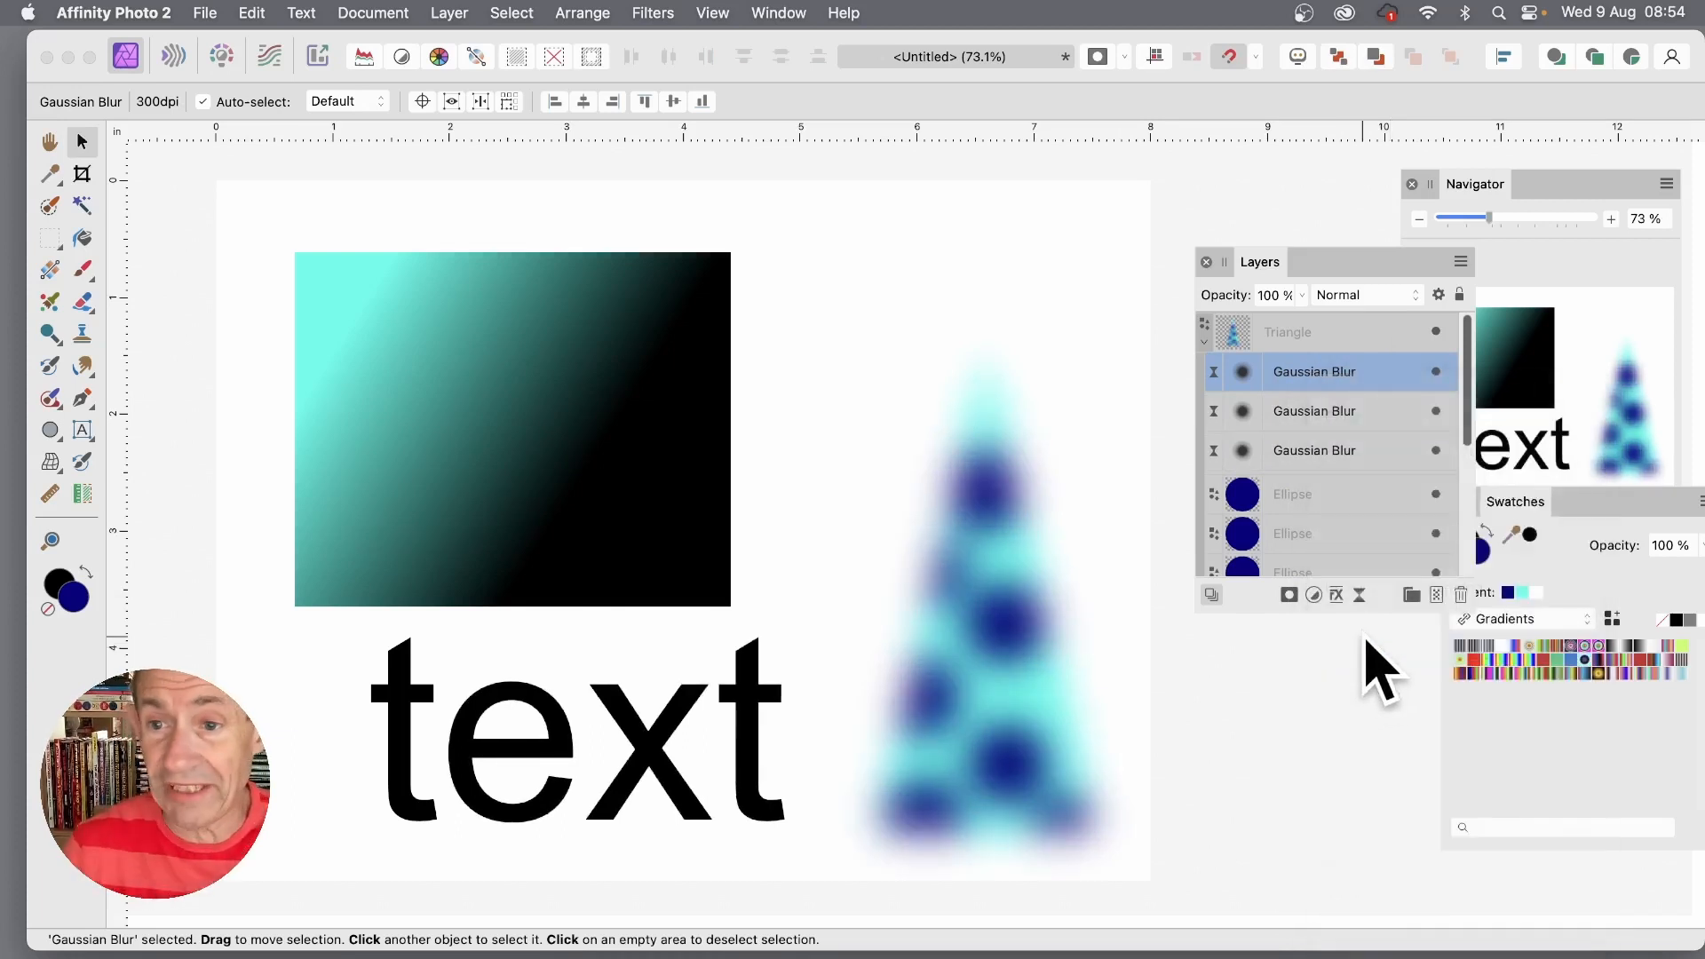
right_click(1323, 373)
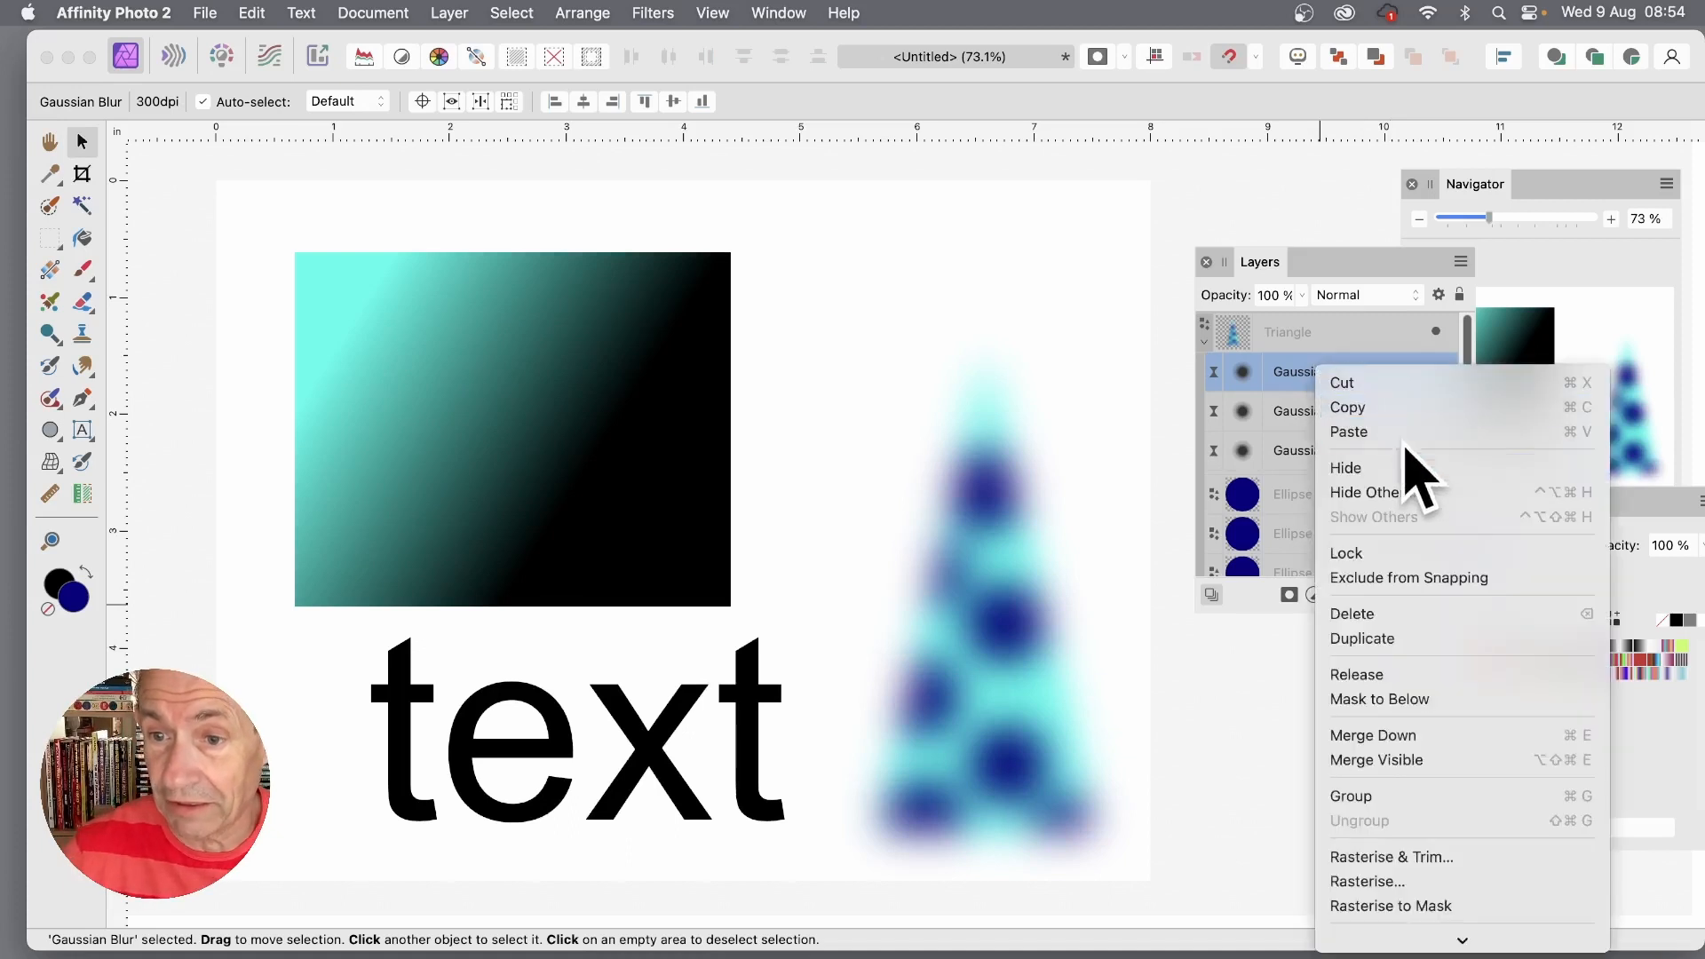
left_click(1407, 648)
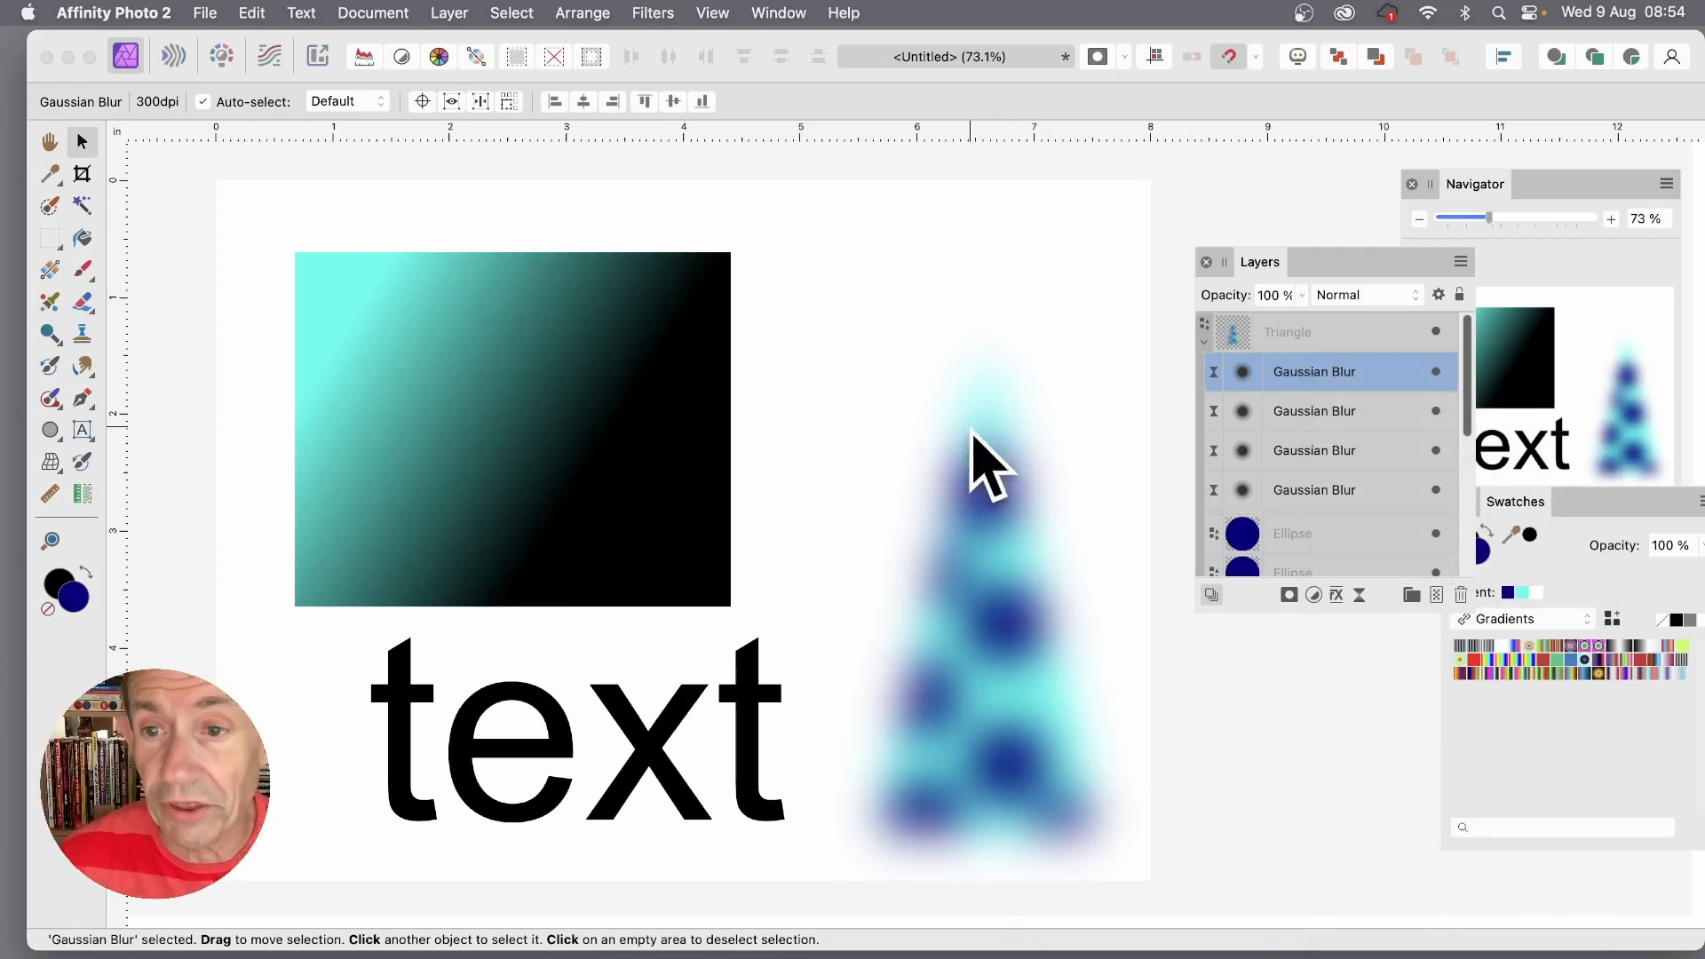
Set the uppermost nested Gaussian Blur to a radius of about 39.9 px with Colour Burn blend mode, and close its settings.
left_click(1244, 371)
left_click_drag(1453, 751, 862, 530)
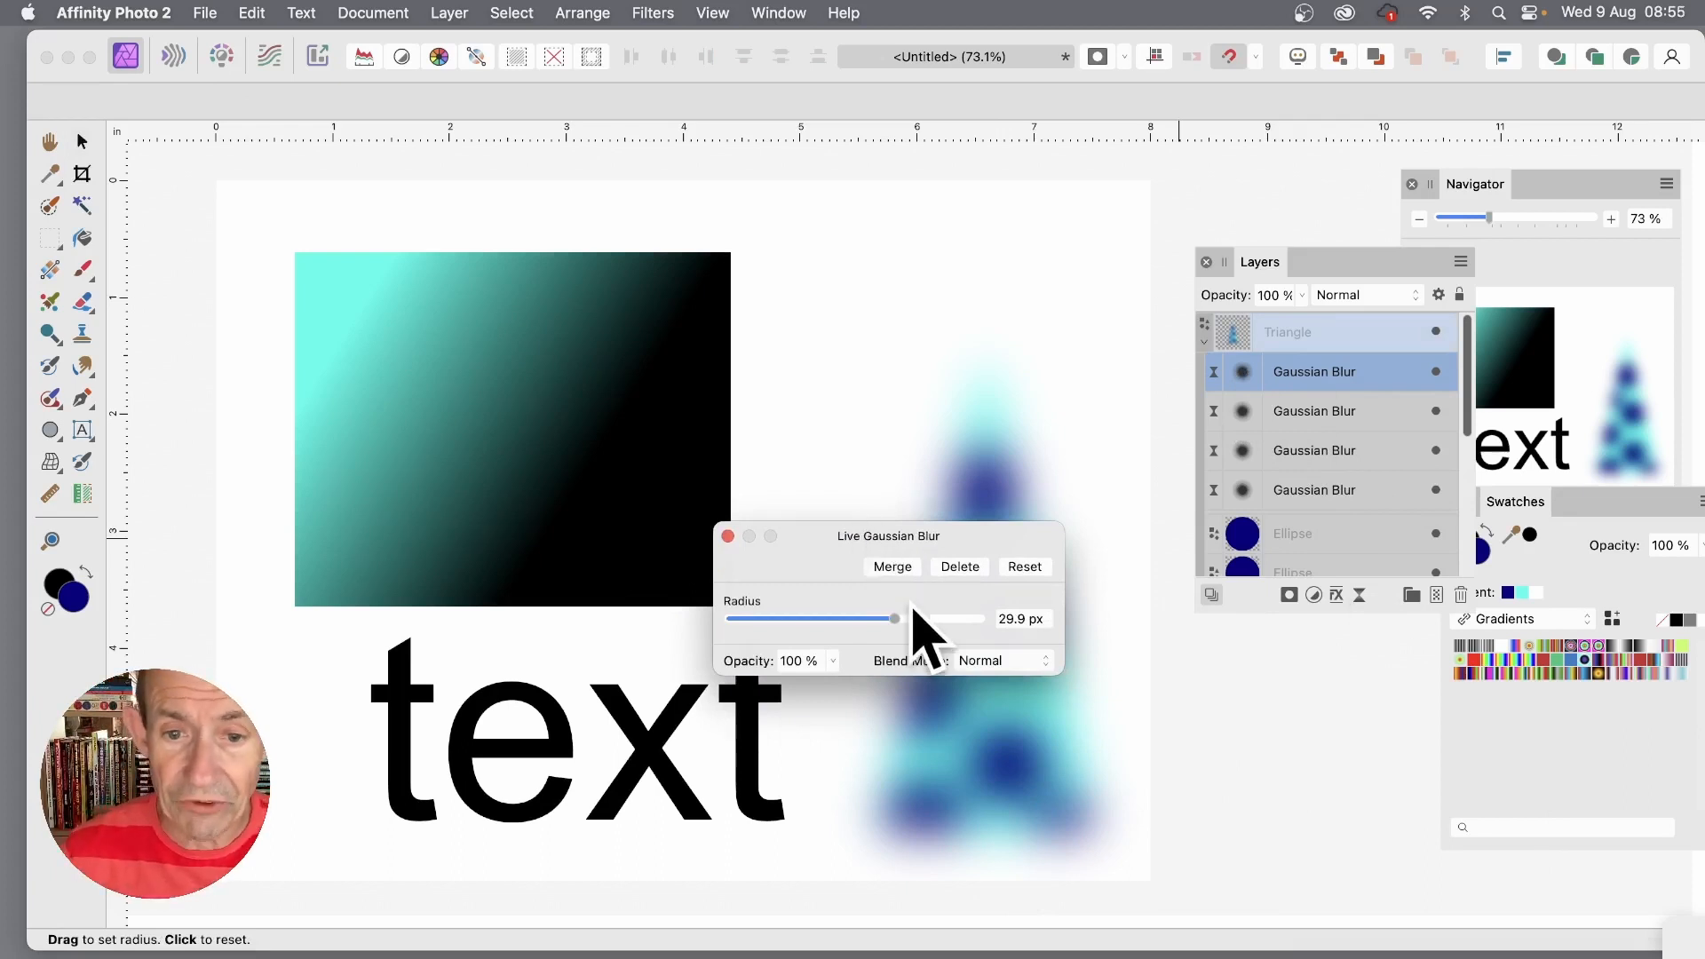
mouse_move(894, 619)
left_mouse_down()
mouse_move(787, 613)
mouse_move(966, 614)
mouse_move(925, 616)
left_mouse_up()
left_click(1012, 669)
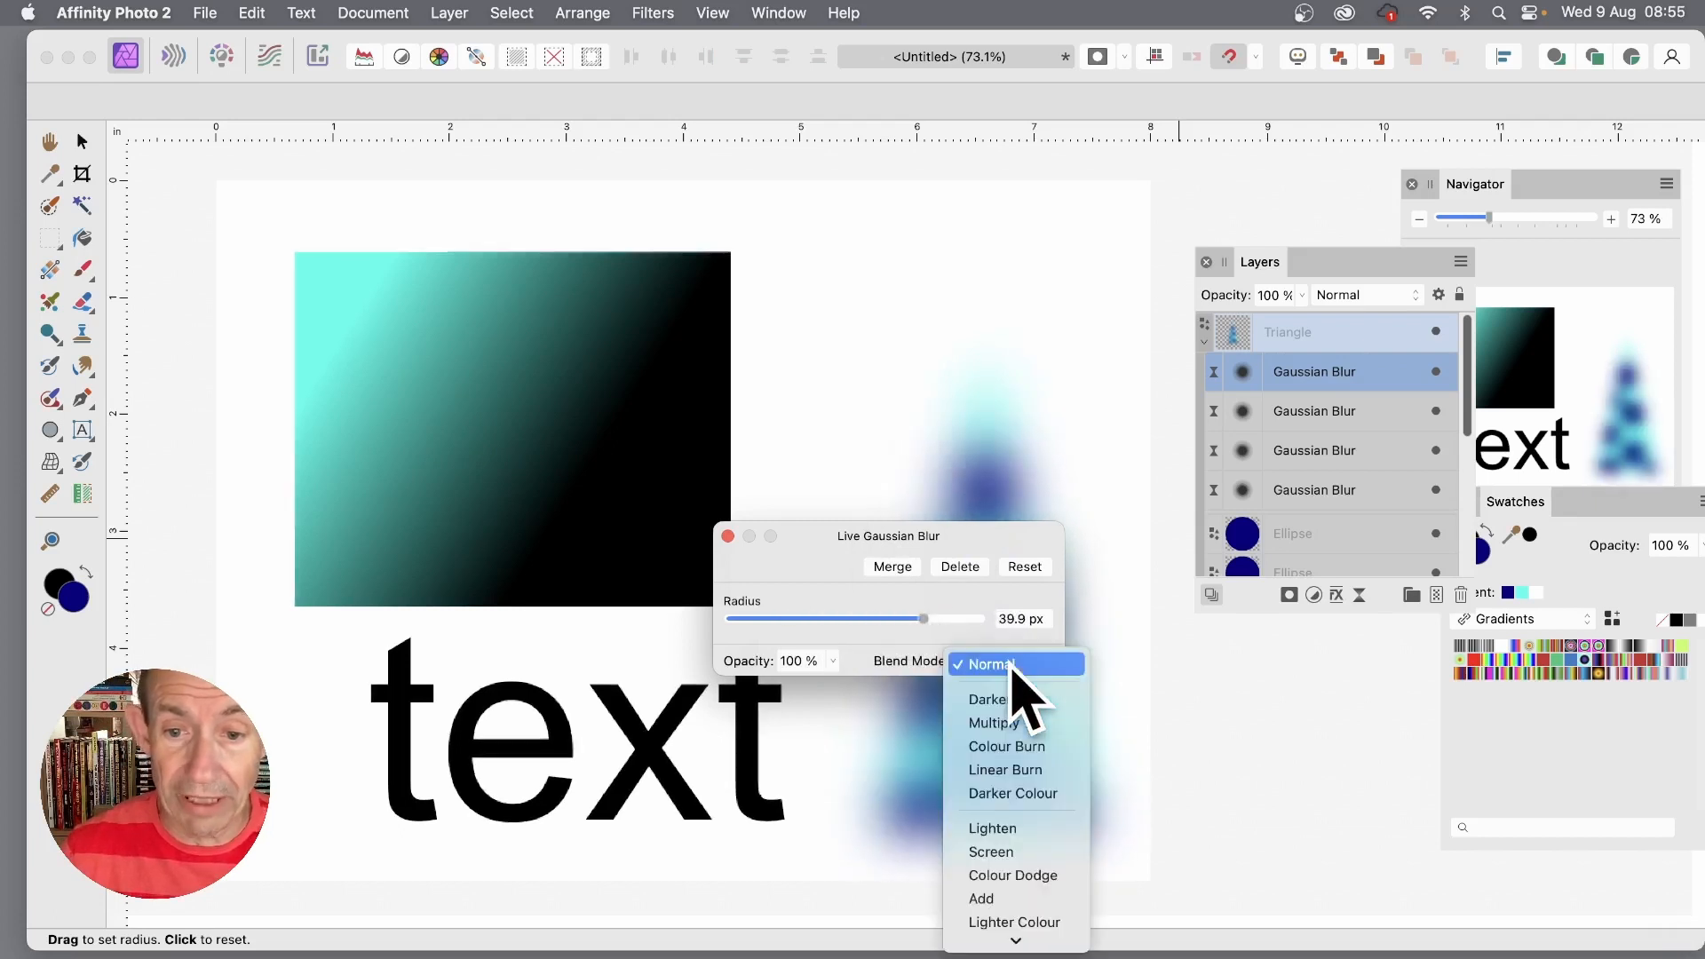
left_click(1022, 748)
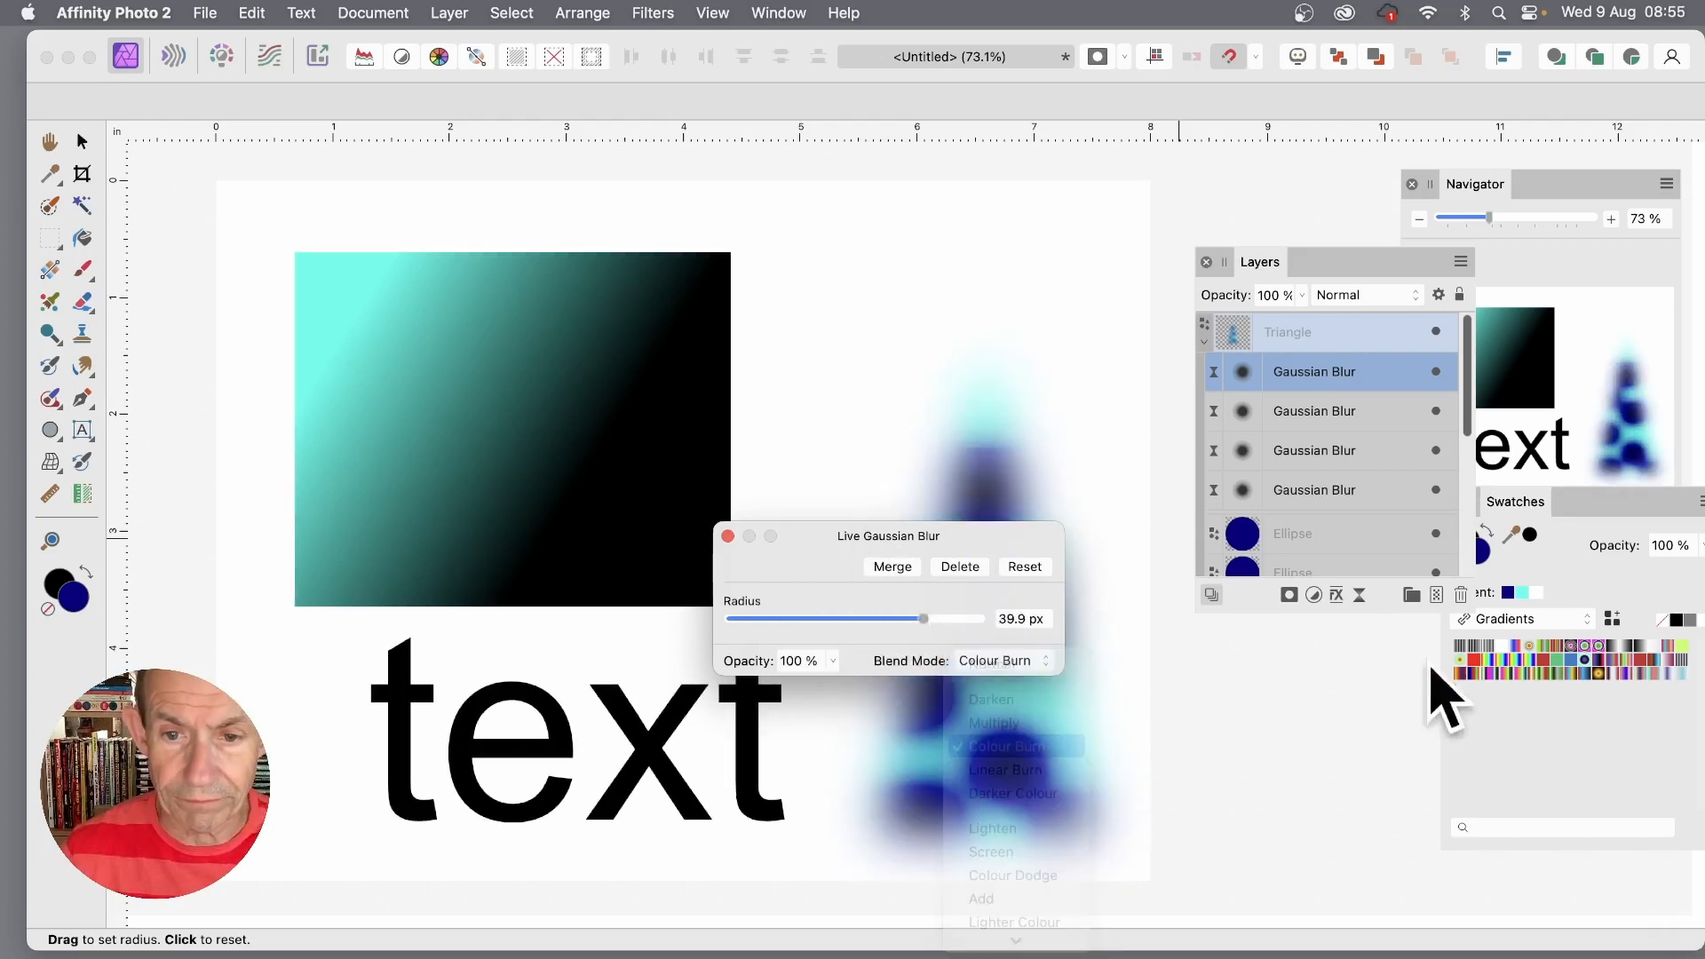
left_click(727, 536)
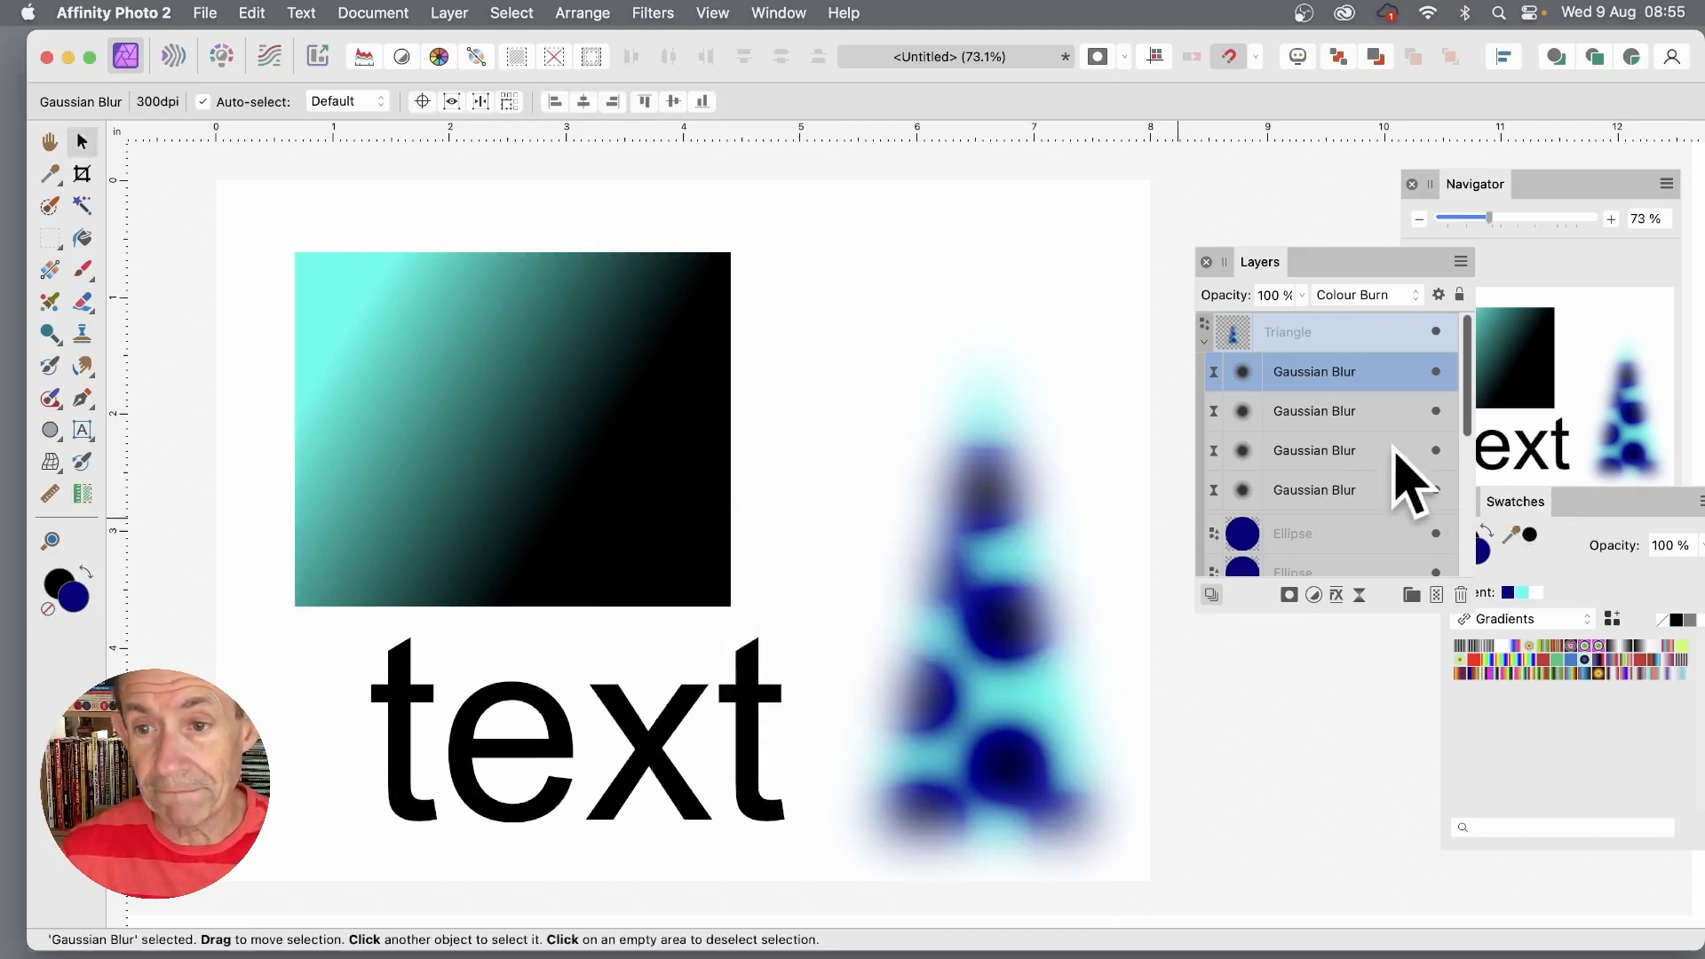
Set the second nested Gaussian Blur of the Triangle to a radius of about 65.9 px with Divide blend mode, and close its settings.
left_click(1334, 410)
double_click(1246, 416)
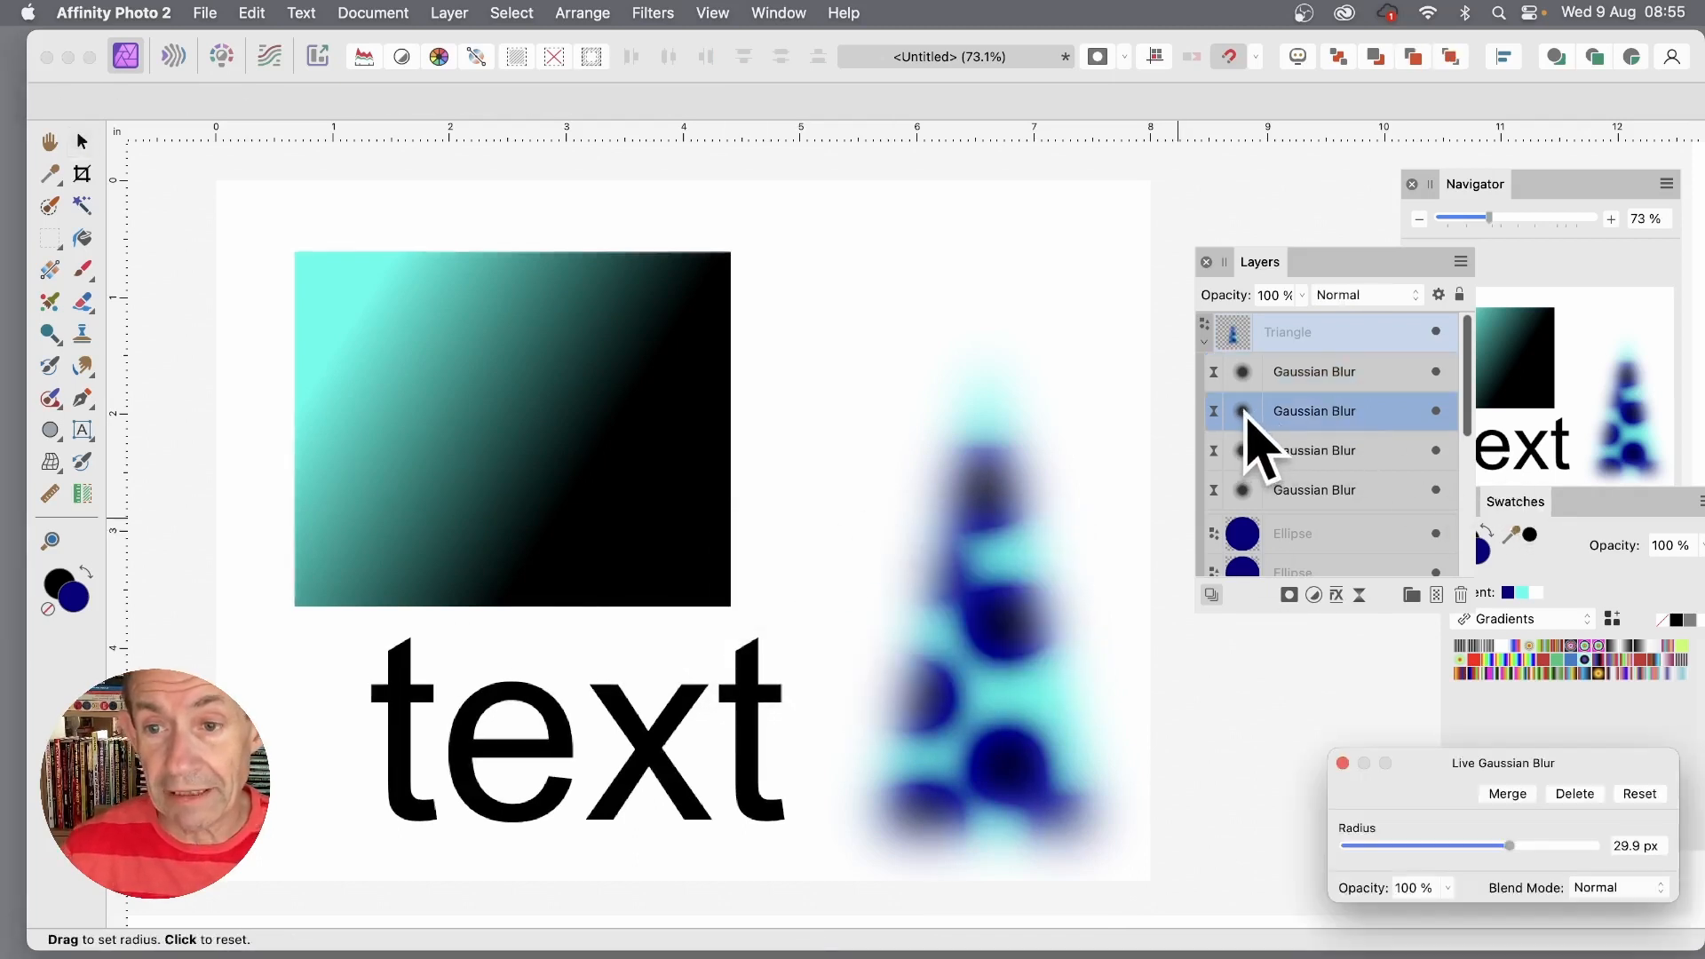
left_click_drag(1490, 775, 1288, 563)
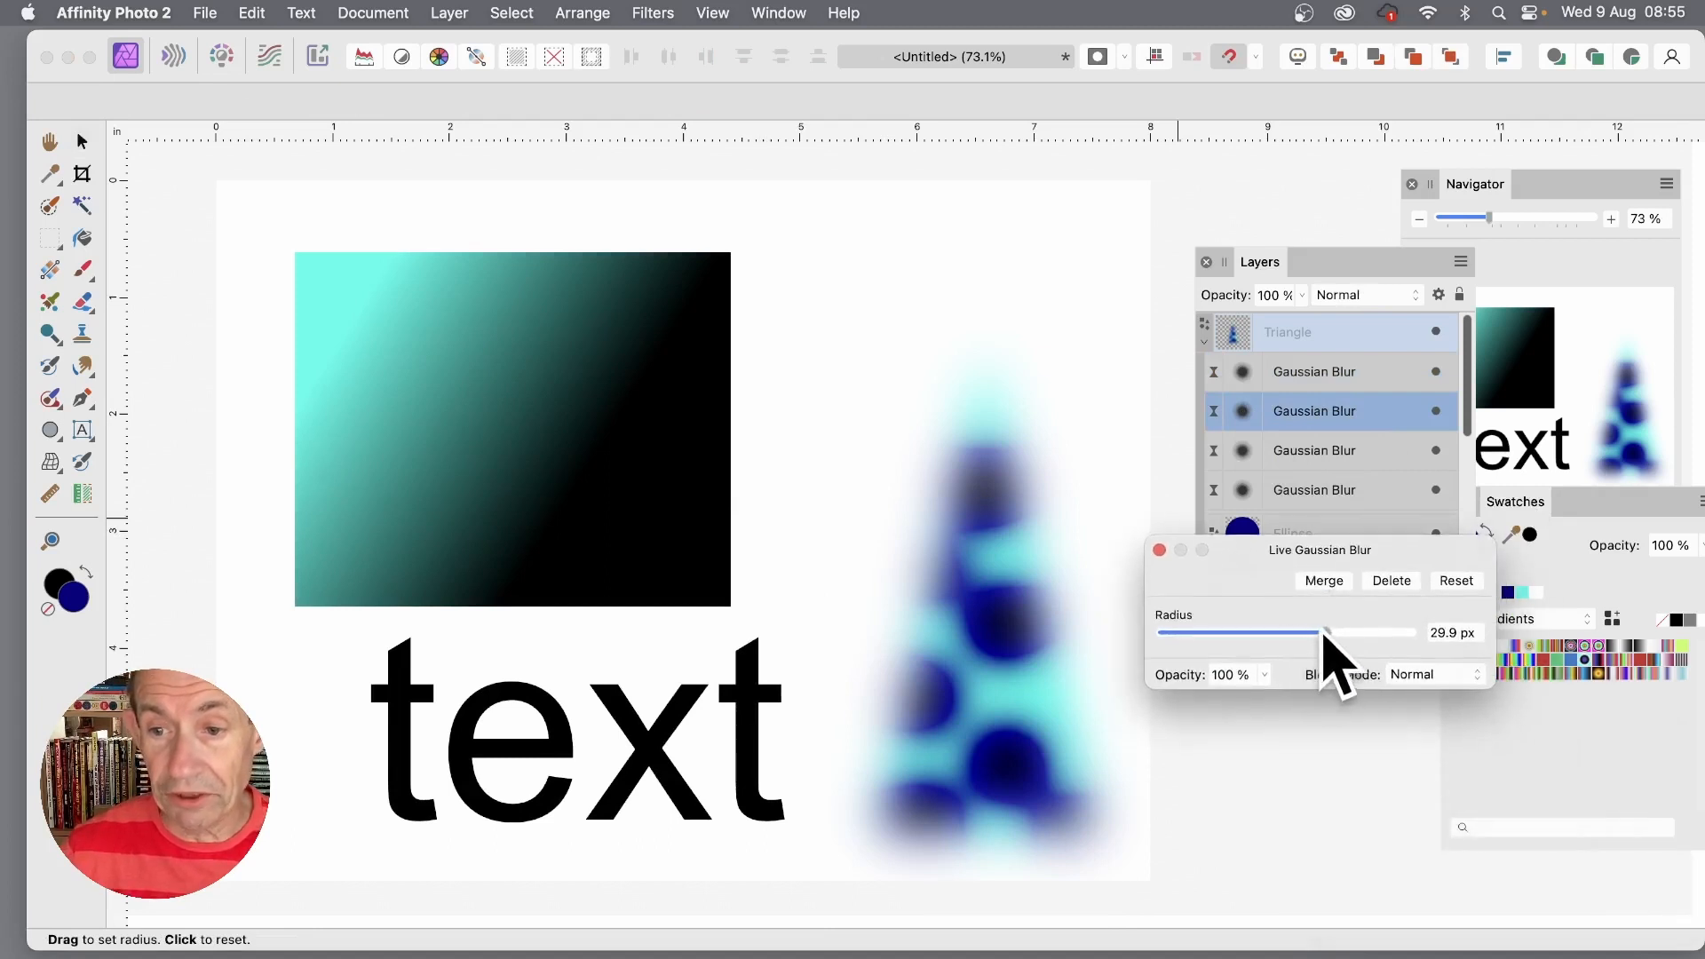
left_click_drag(1323, 633, 1409, 647)
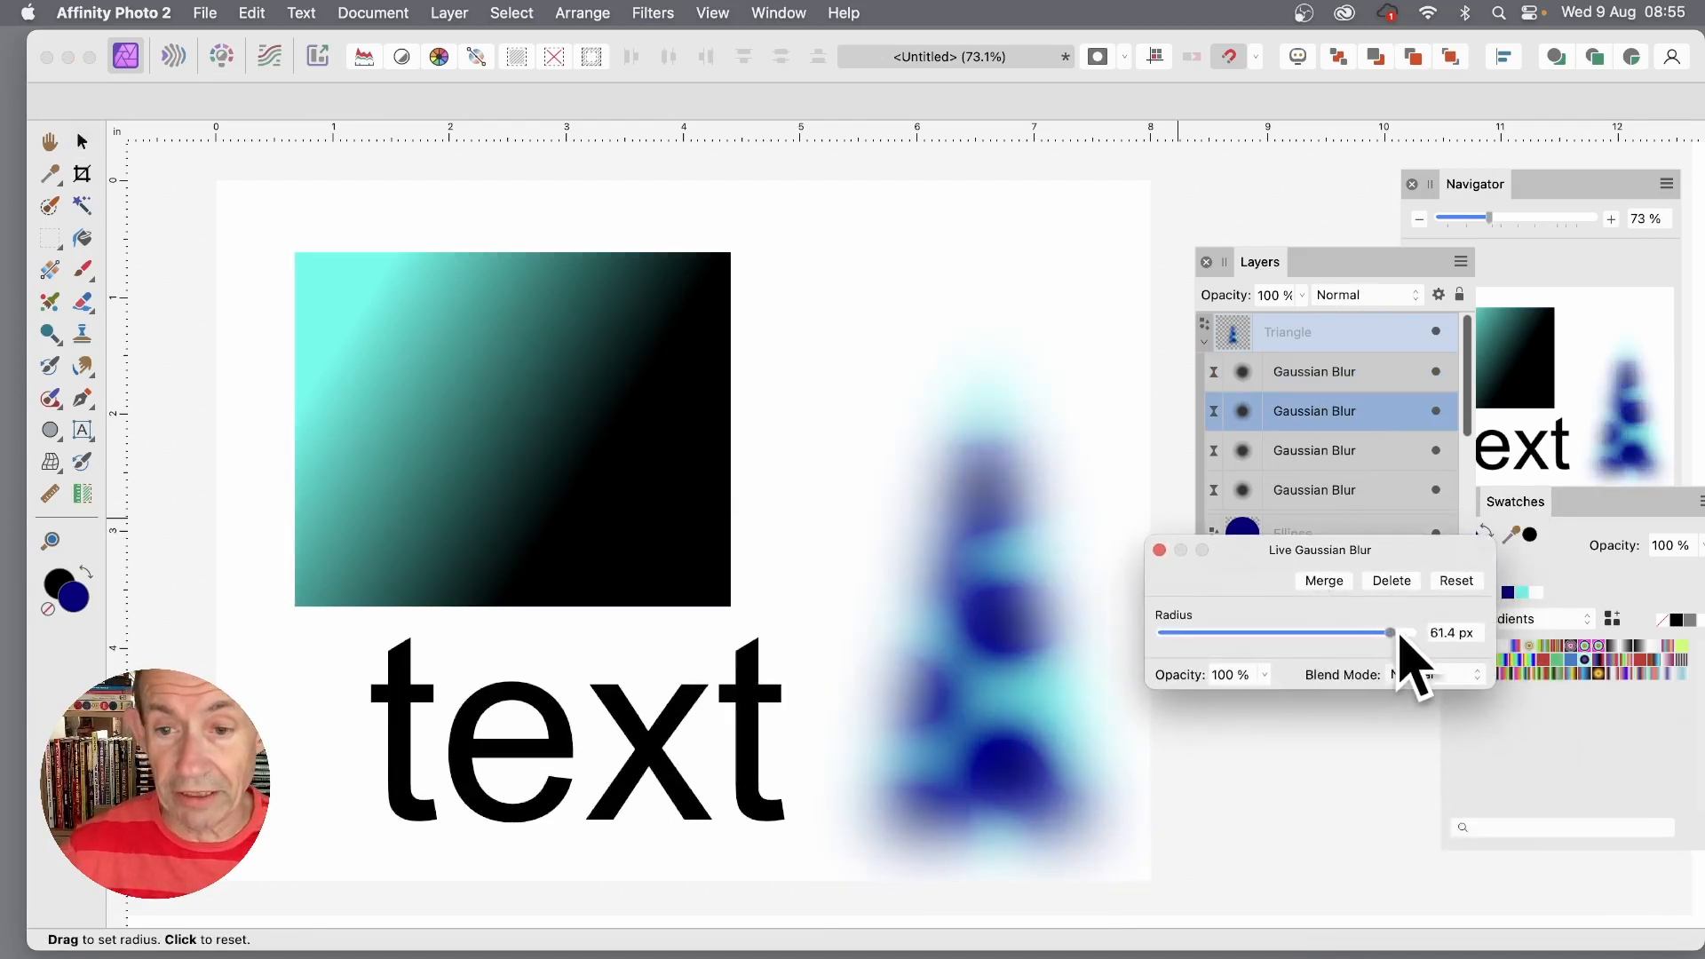
left_click(1434, 679)
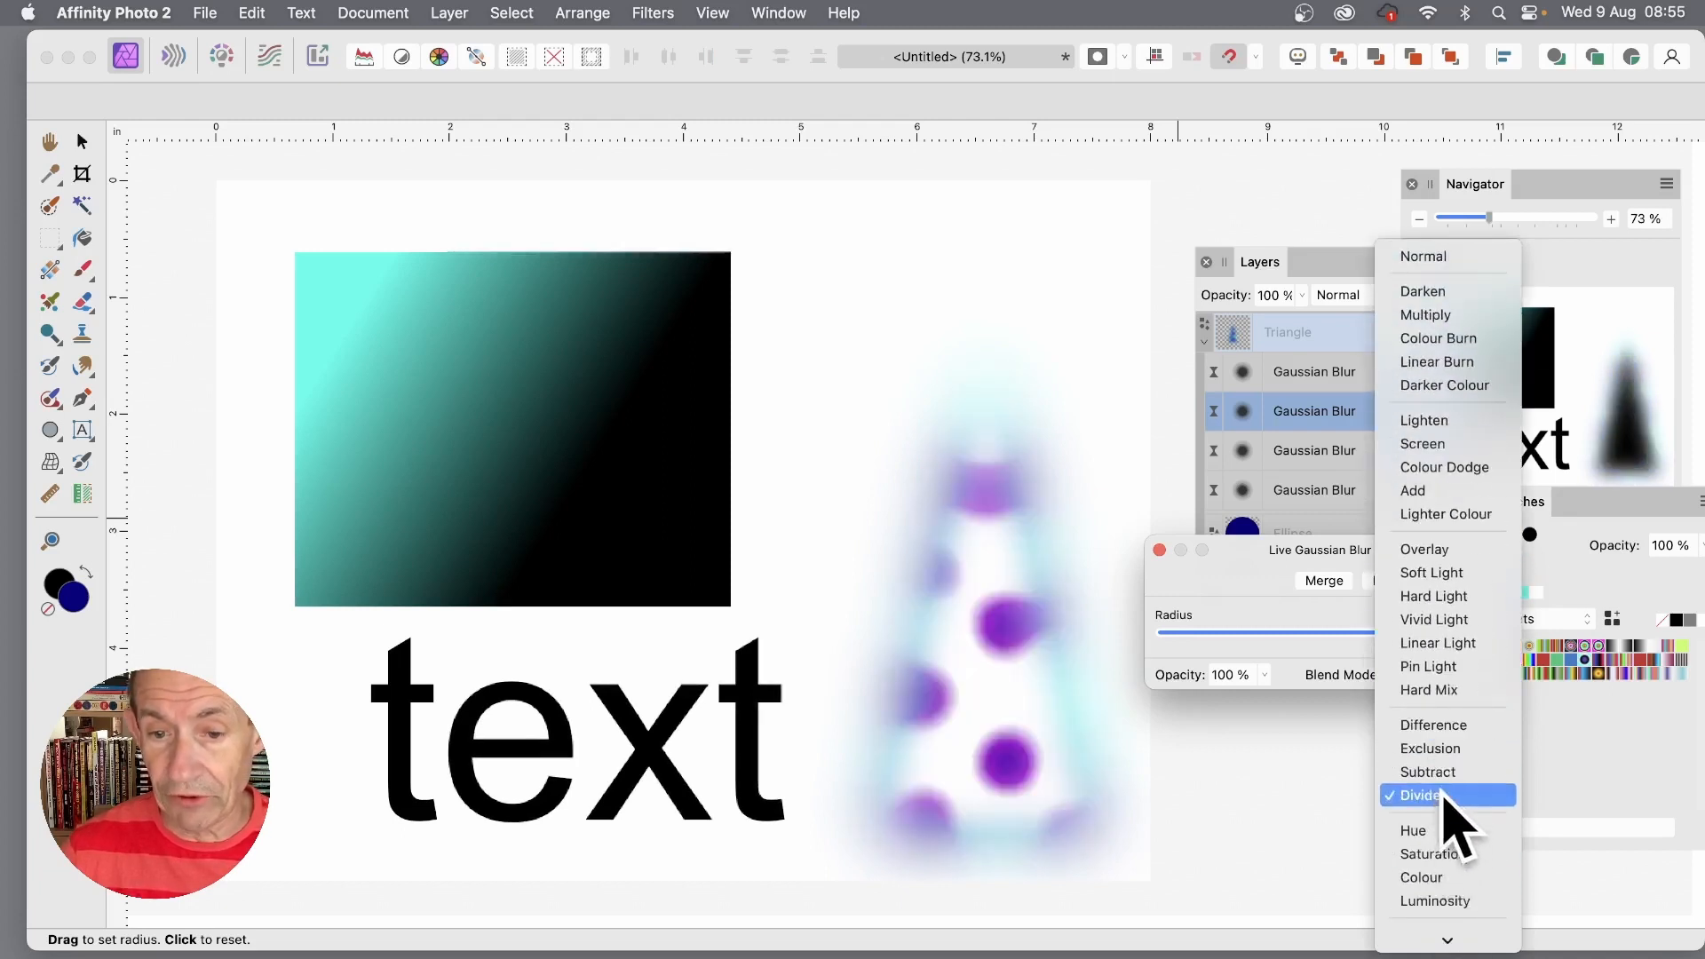
left_click(1451, 796)
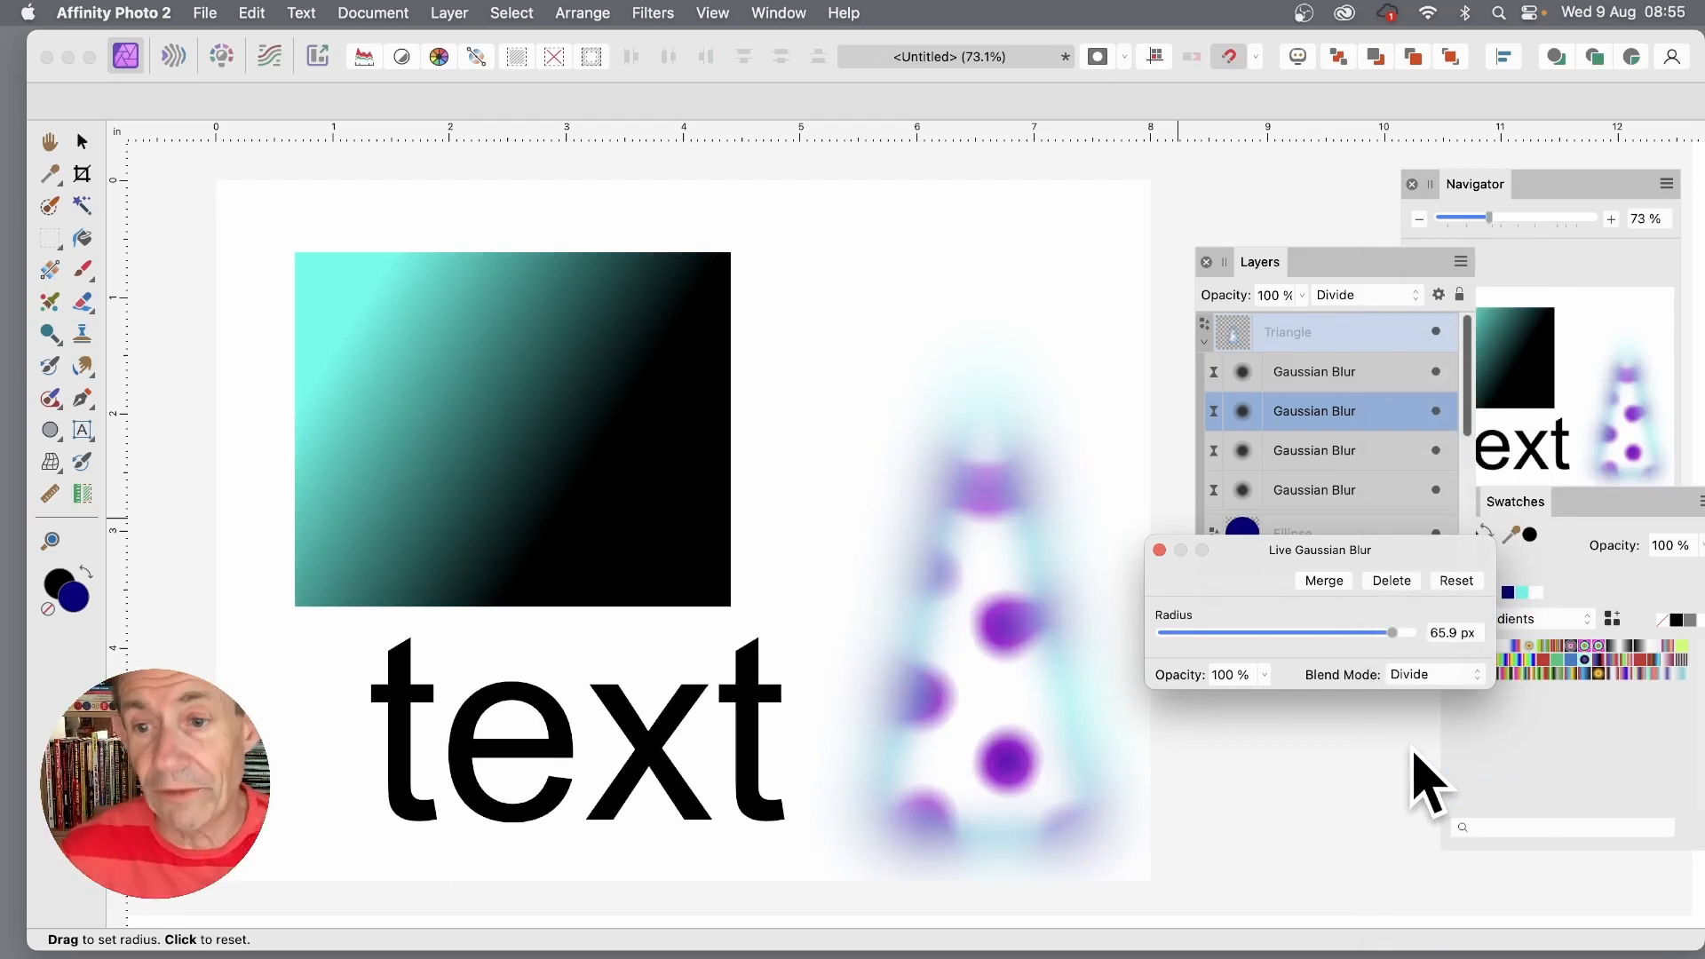
left_click(1159, 549)
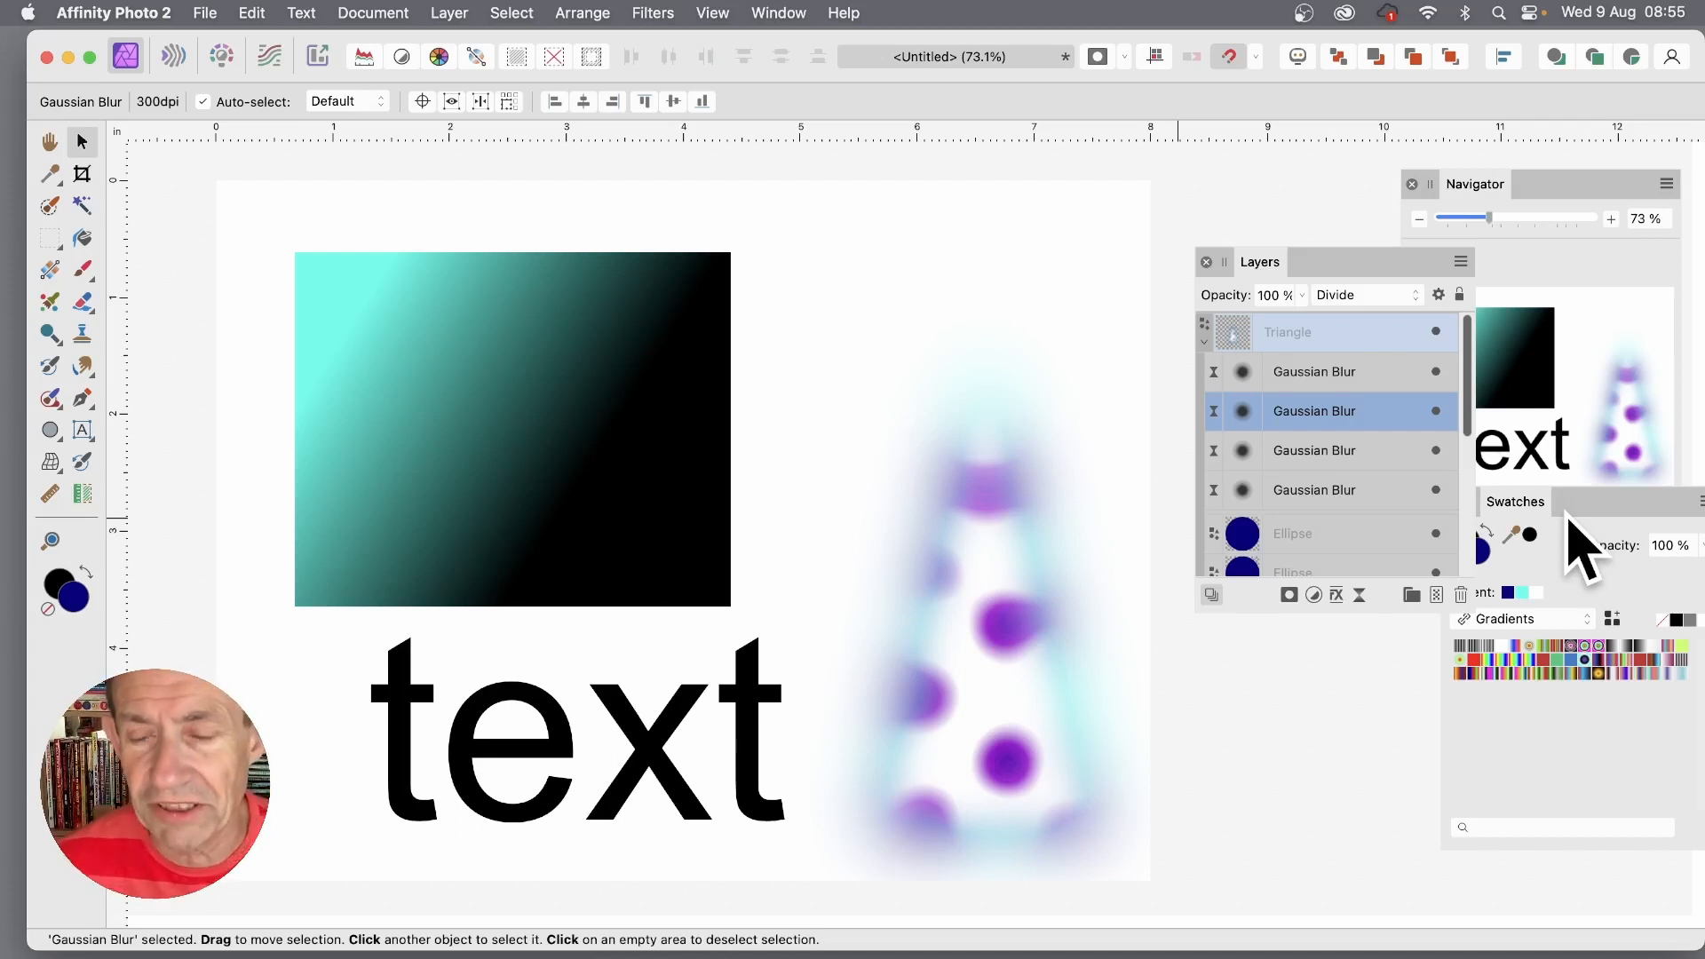
Delete all four Gaussian Blur layers nested in the Triangle and collapse the Triangle layer.
left_click(1361, 380)
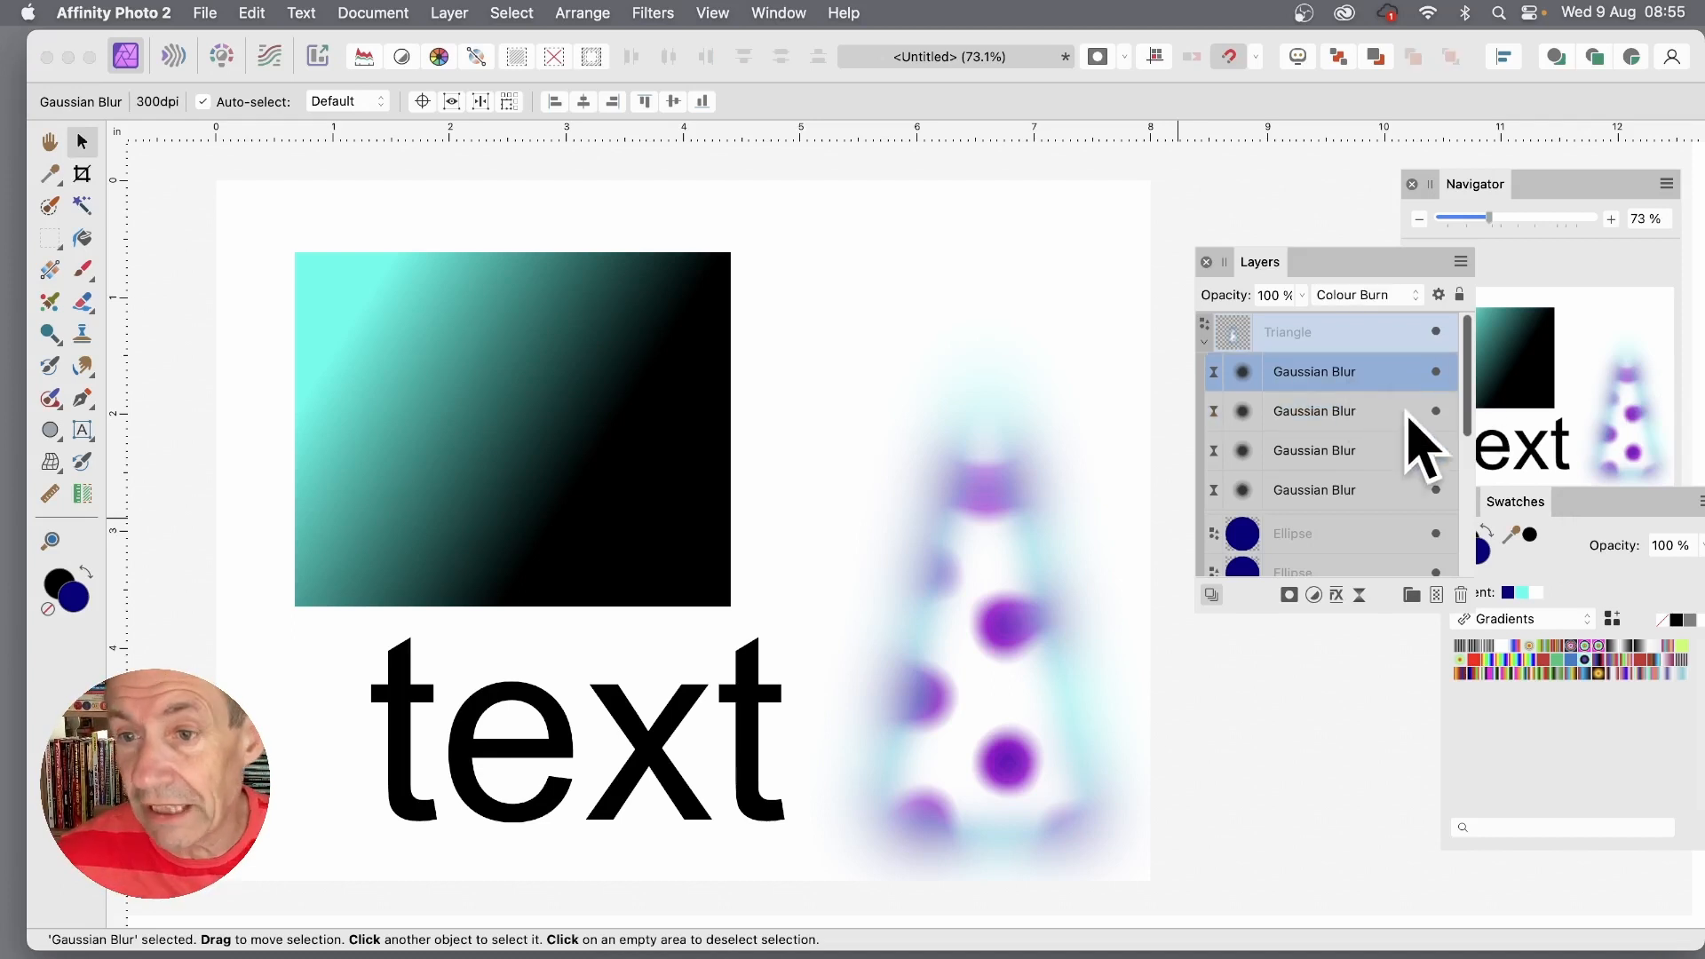
left_click(1344, 489, "shift")
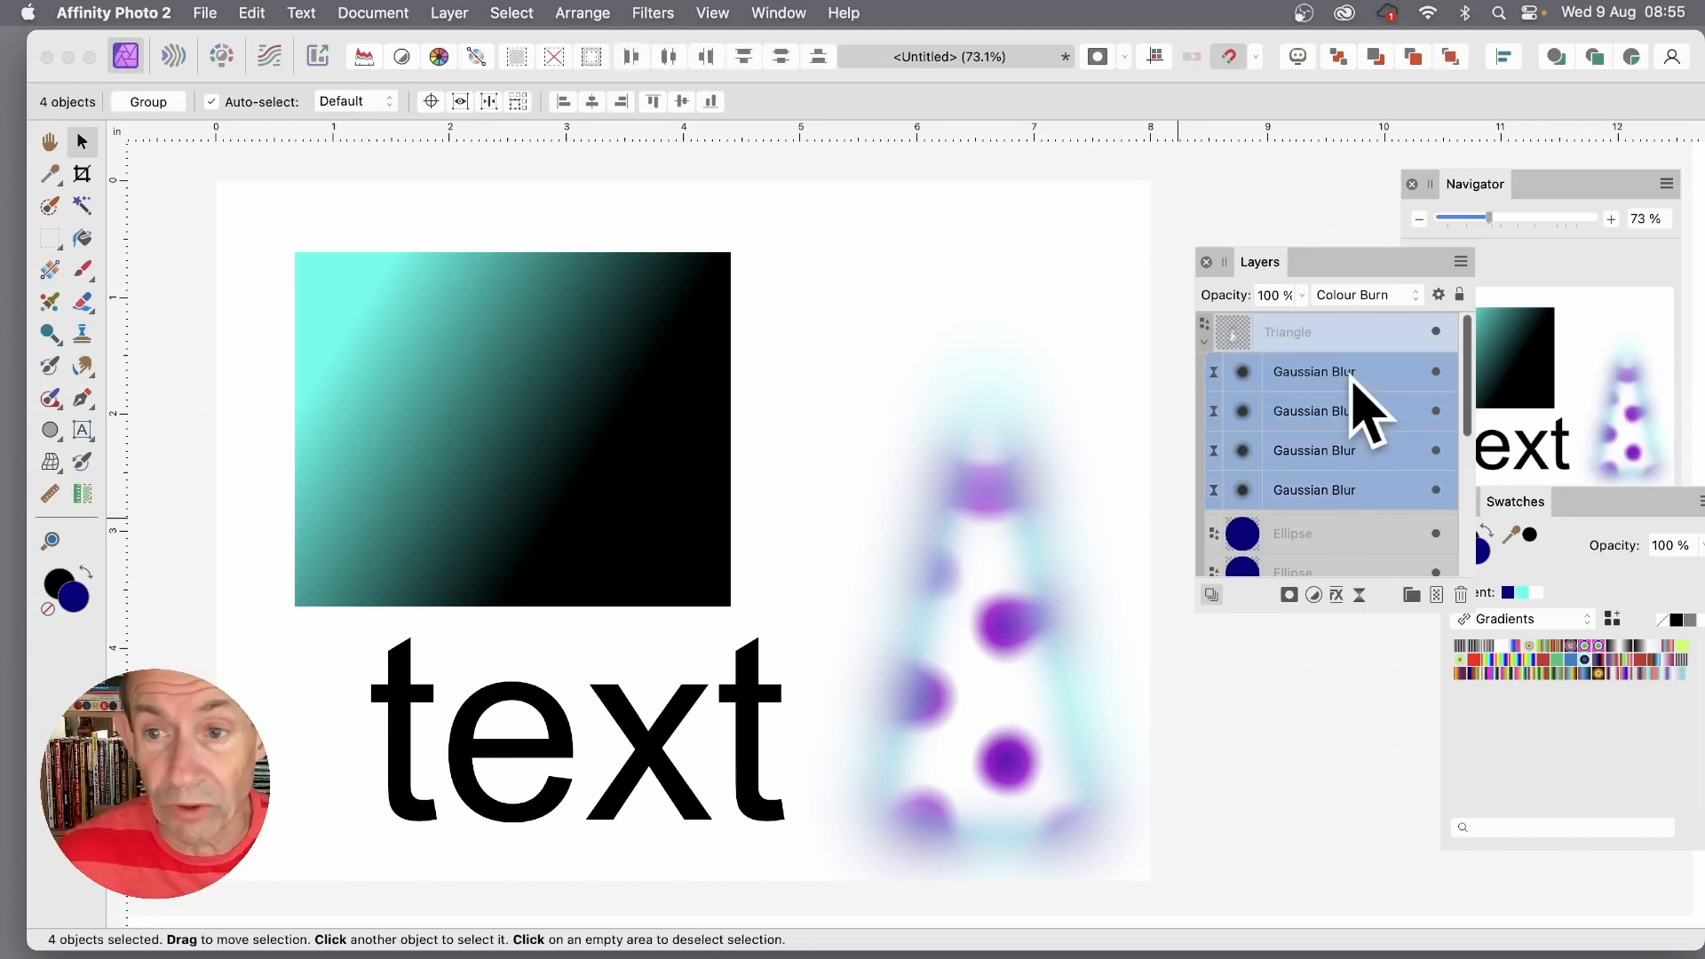
left_click(1460, 595)
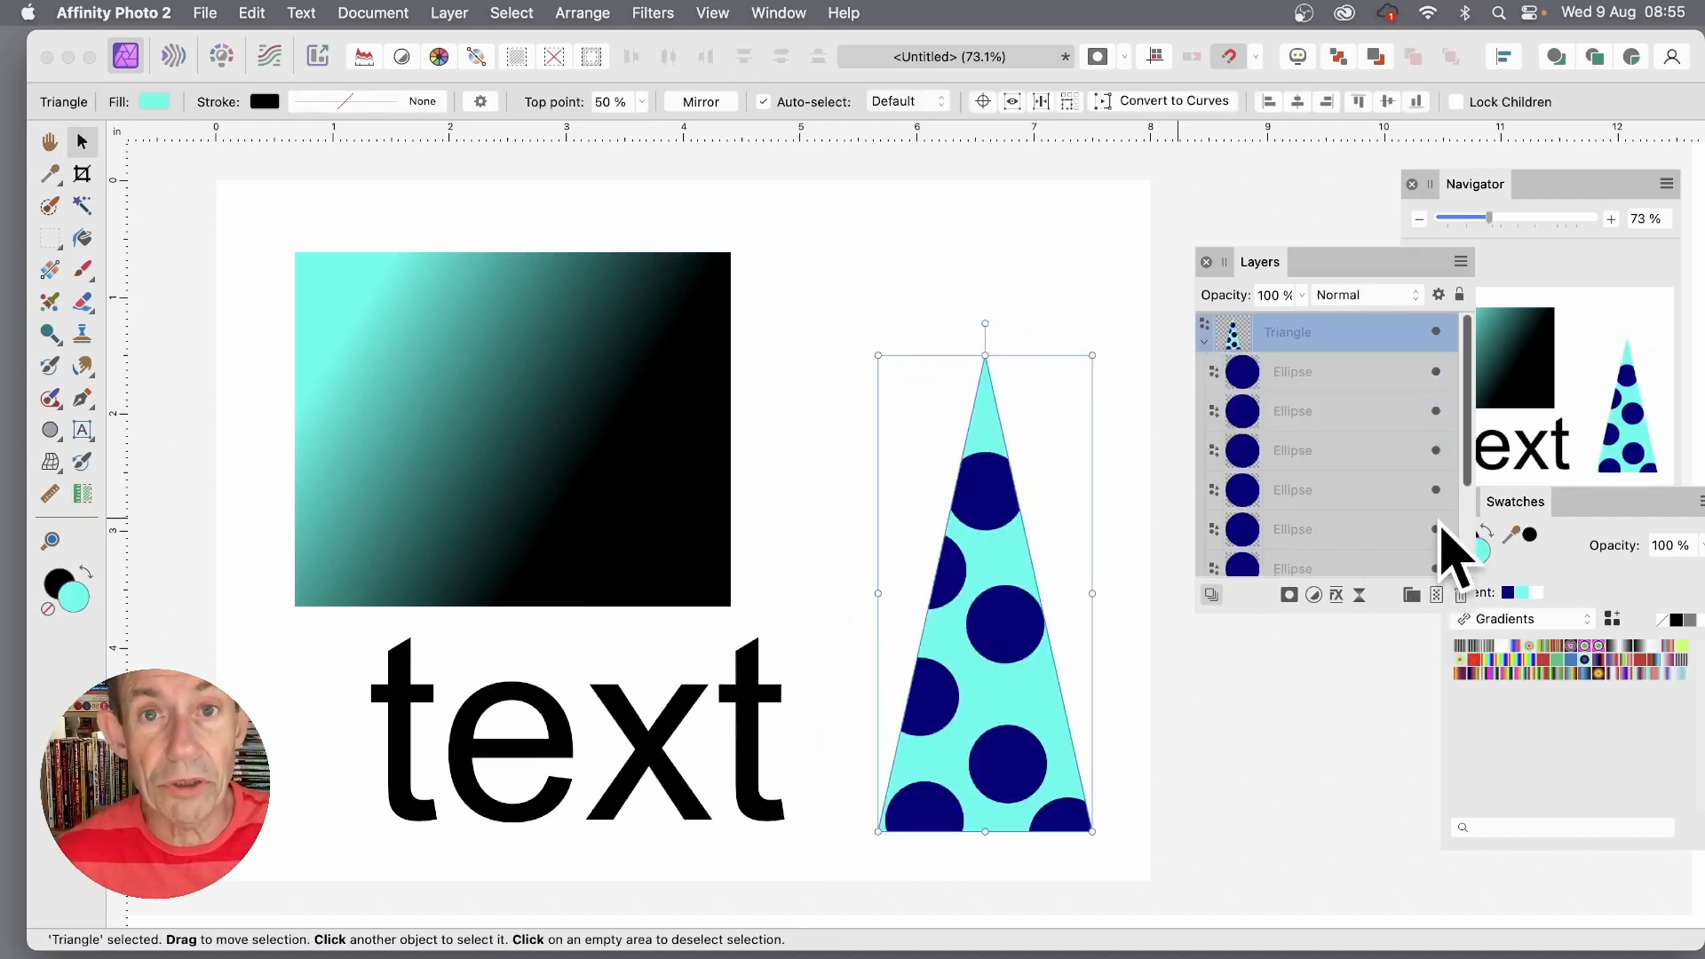
left_click(1204, 341)
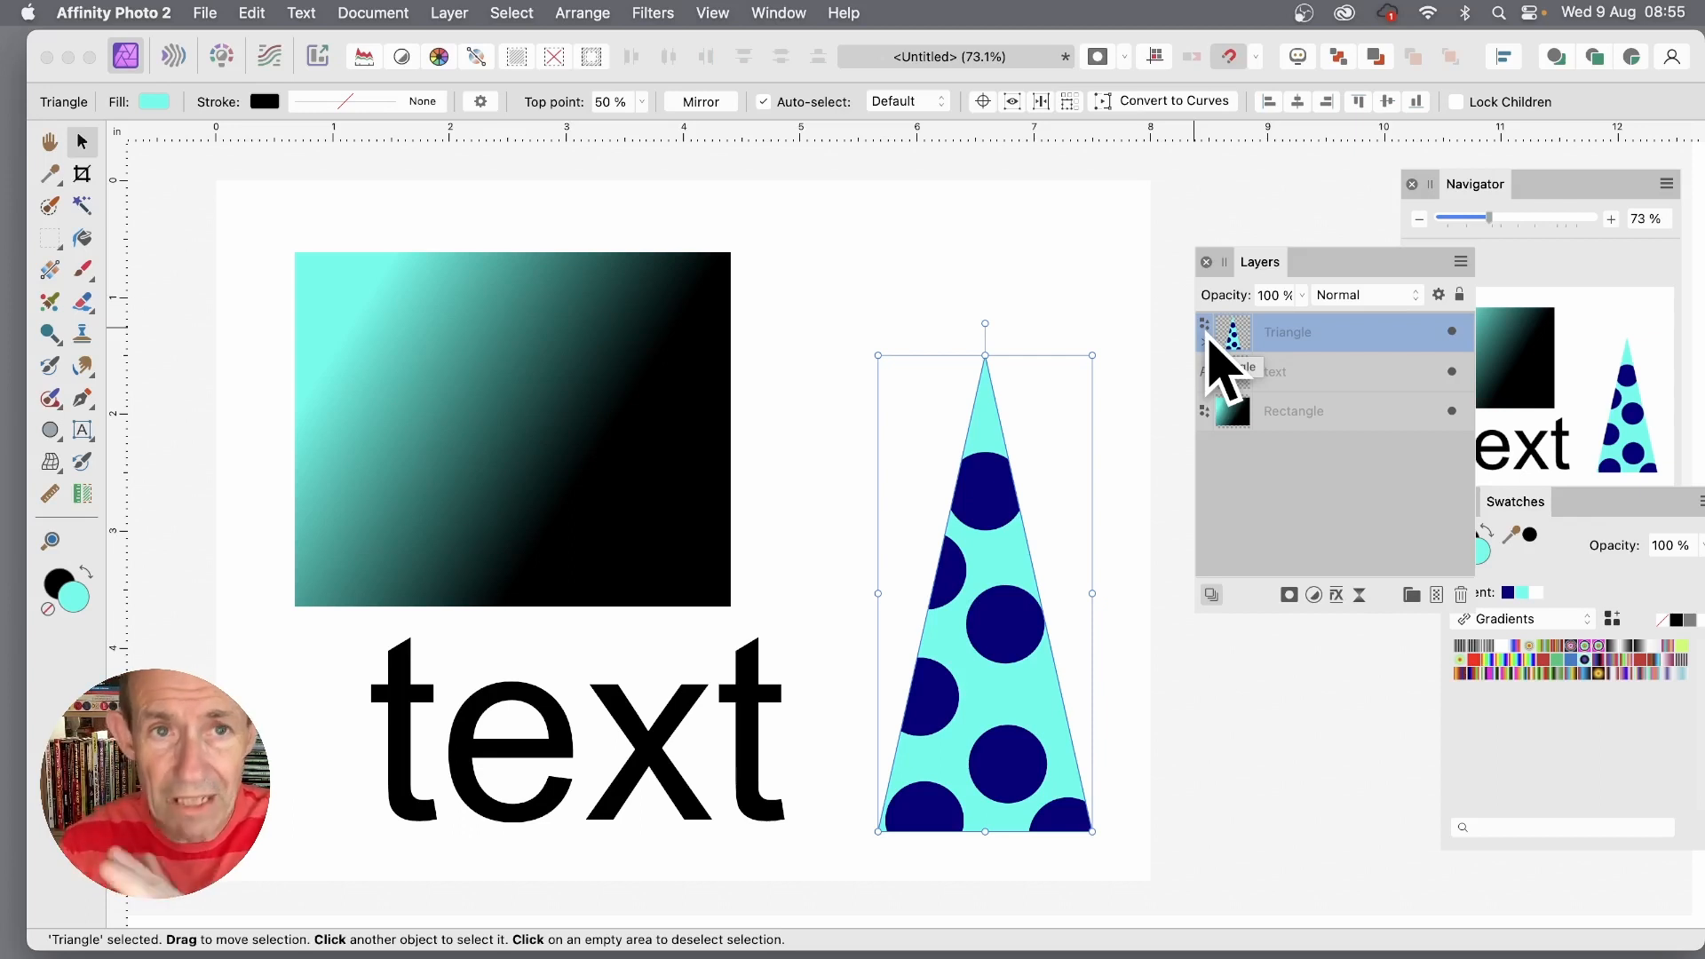
Add a live Twirl filter to the Rectangle with an angle of about 326°, a radius of about 875.8 px and its centre in the upper middle.
left_click(501, 380)
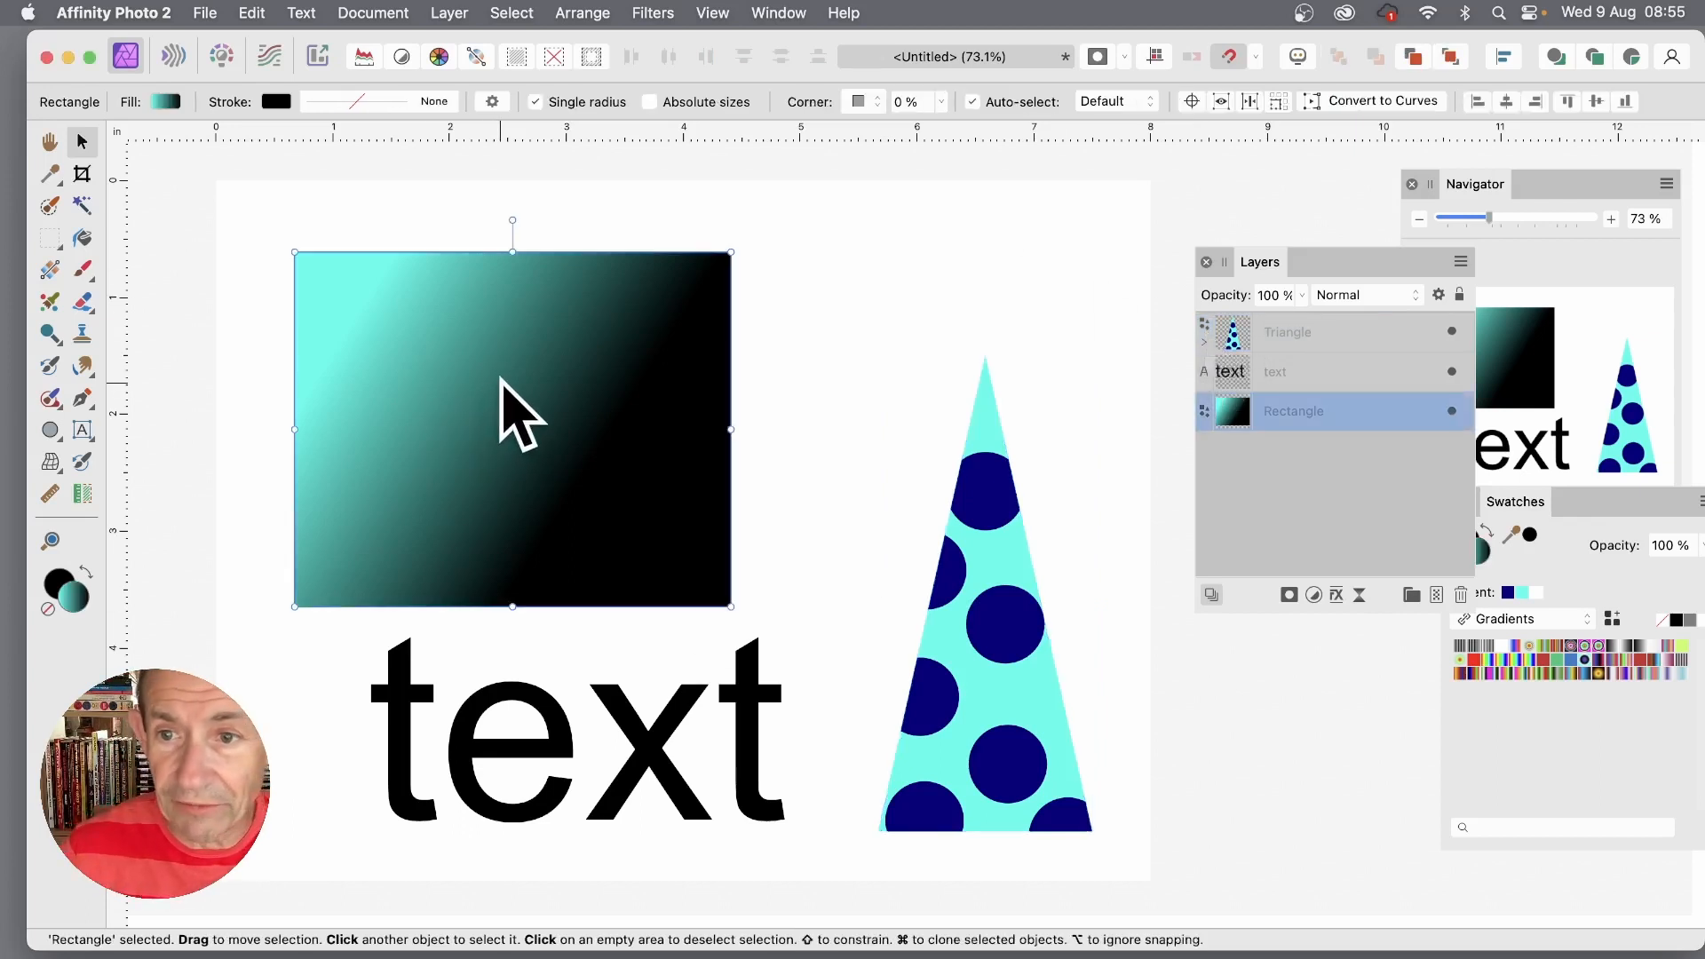
left_click(460, 13)
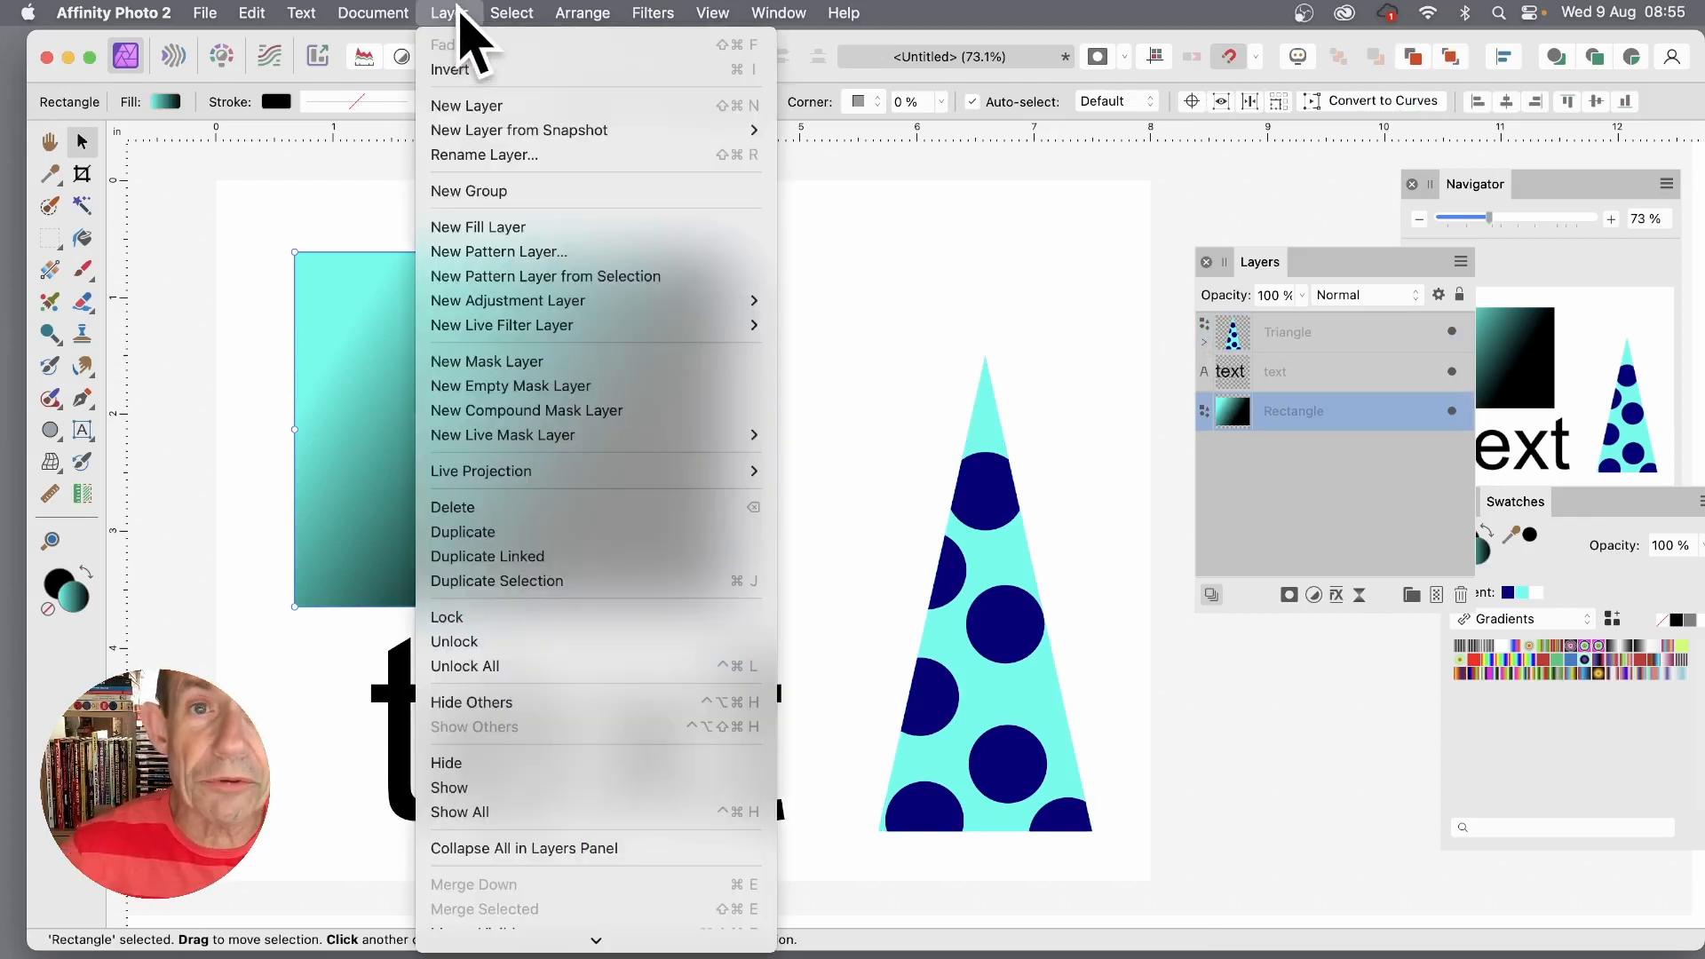
mouse_move(519, 325)
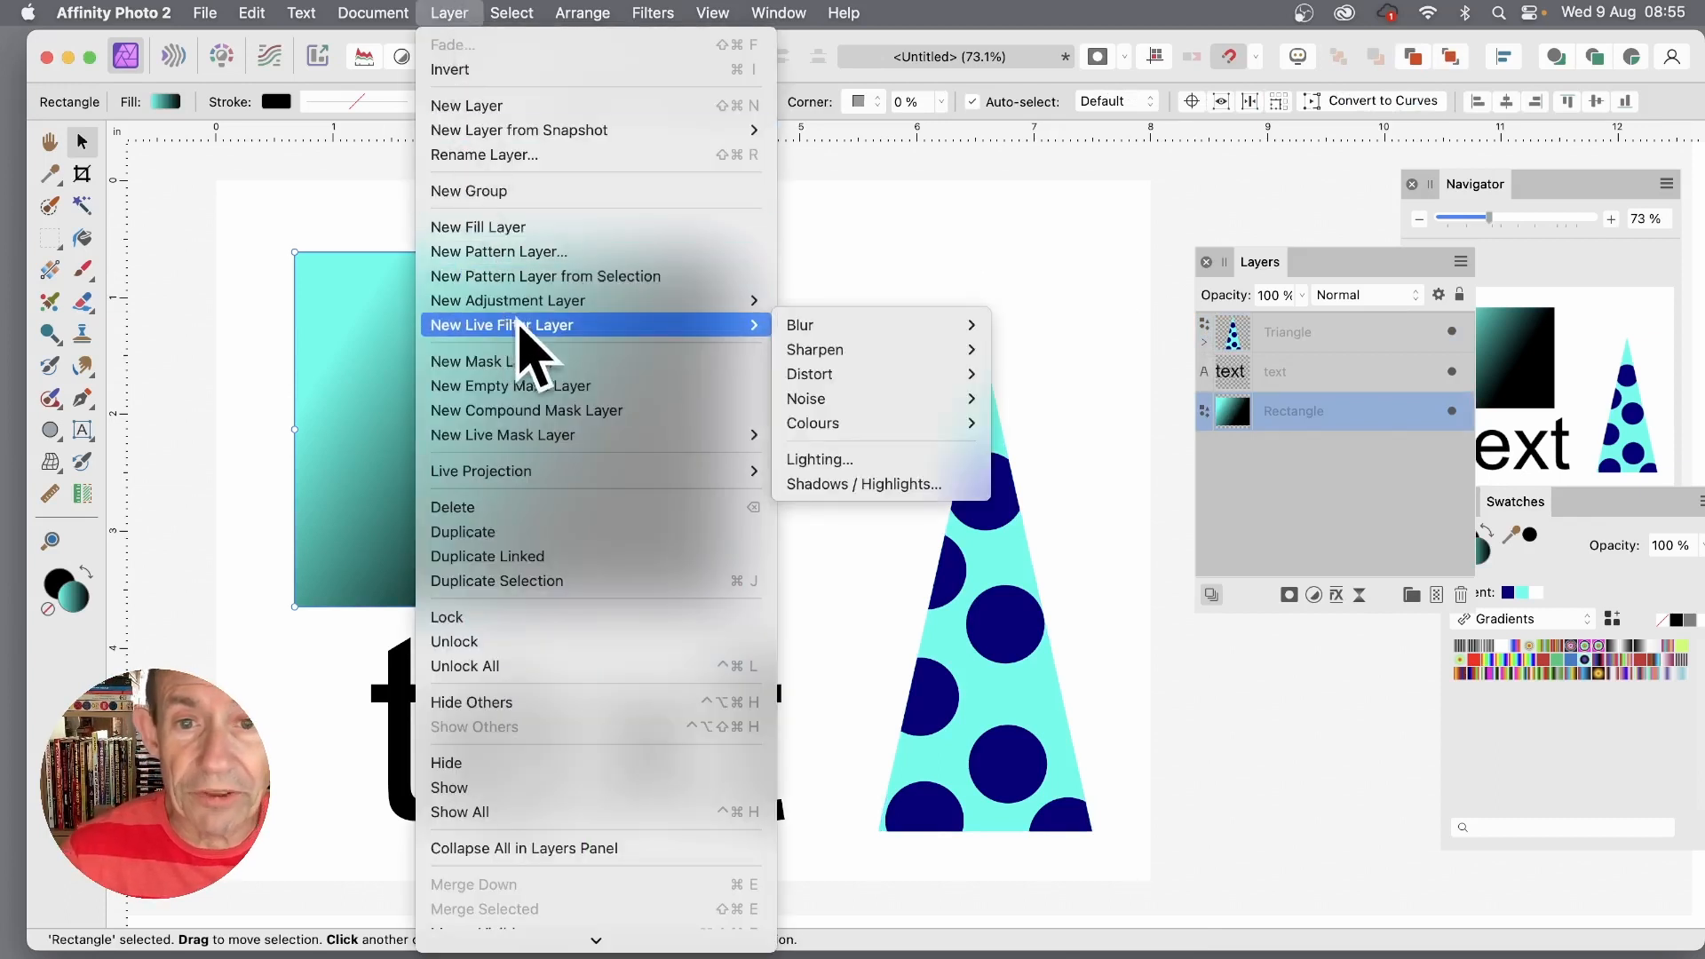
mouse_move(861, 373)
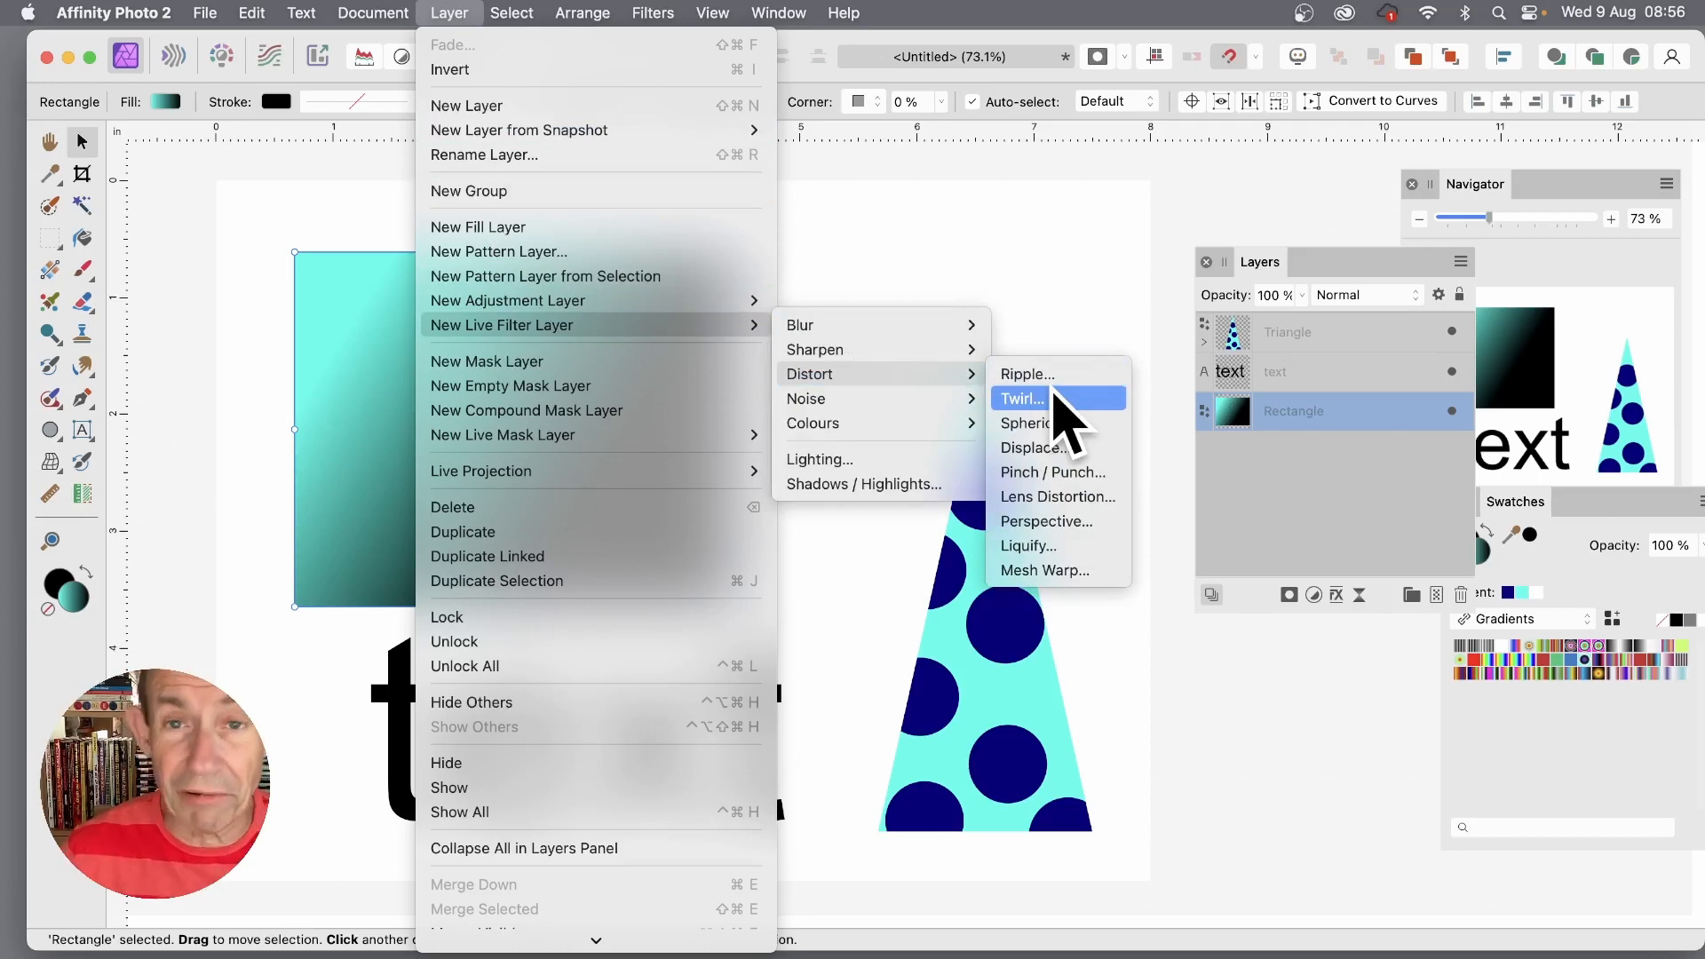
left_click(1061, 417)
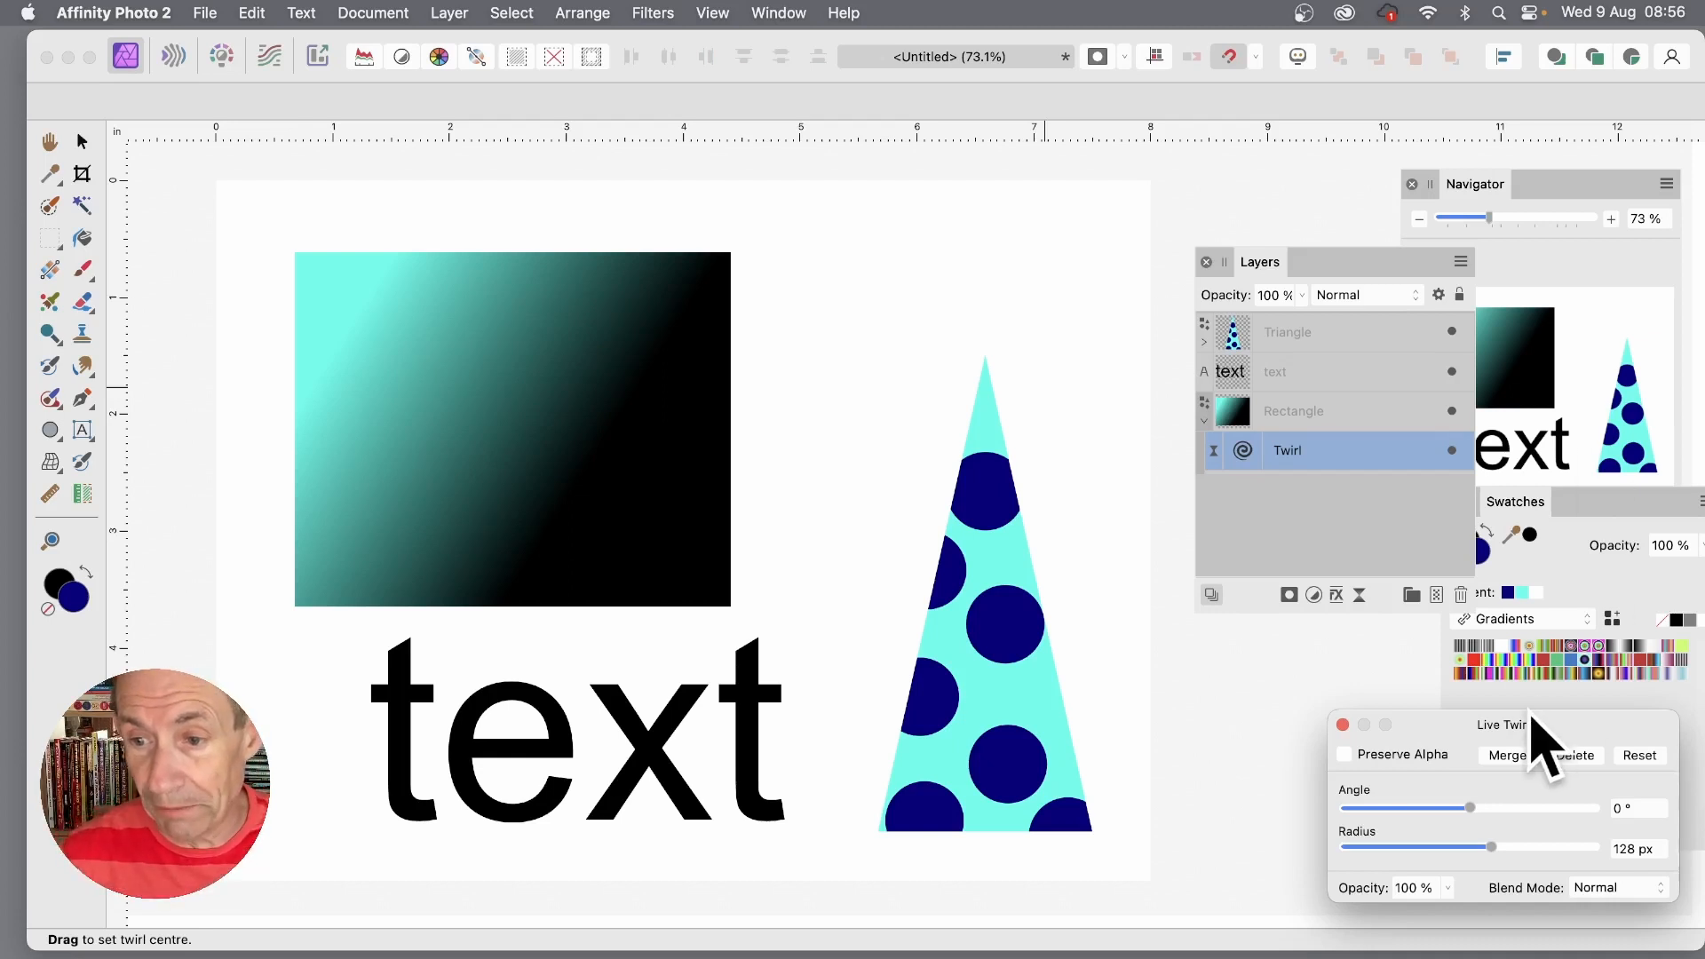
left_click_drag(1542, 724, 881, 219)
left_click_drag(802, 302, 934, 360)
left_click_drag(354, 330, 520, 346)
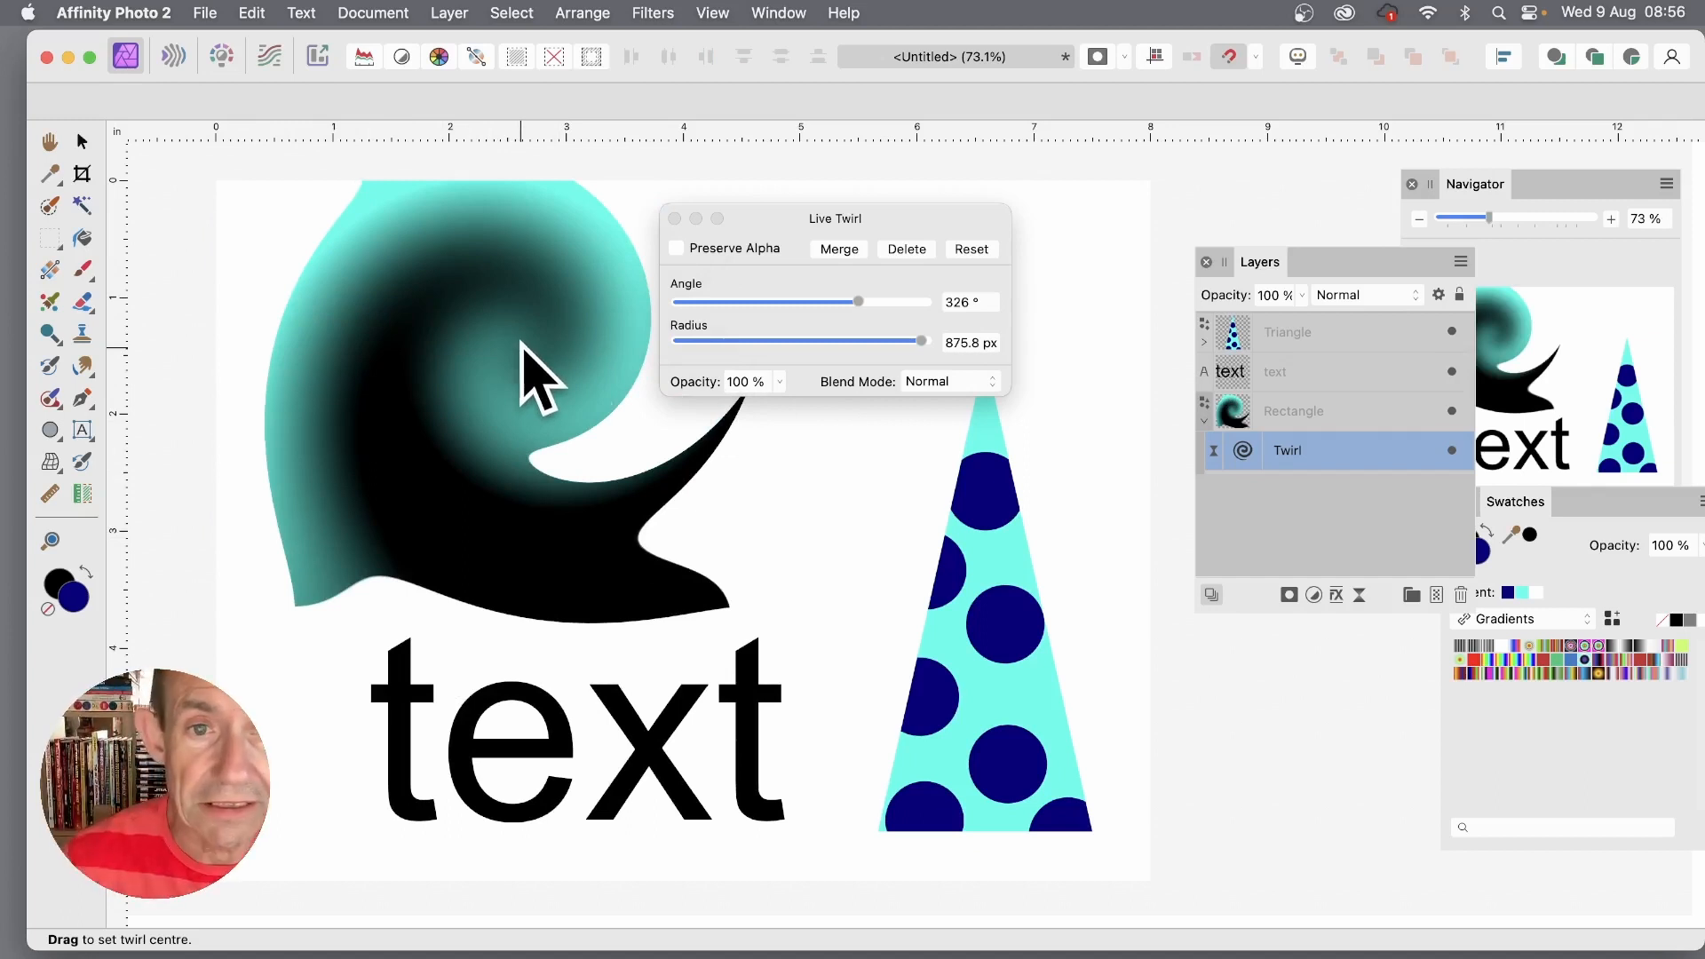
Preview the Rectangle's Twirl with Preserve Alpha enabled and turn the option back off.
left_click(677, 250)
left_click(677, 249)
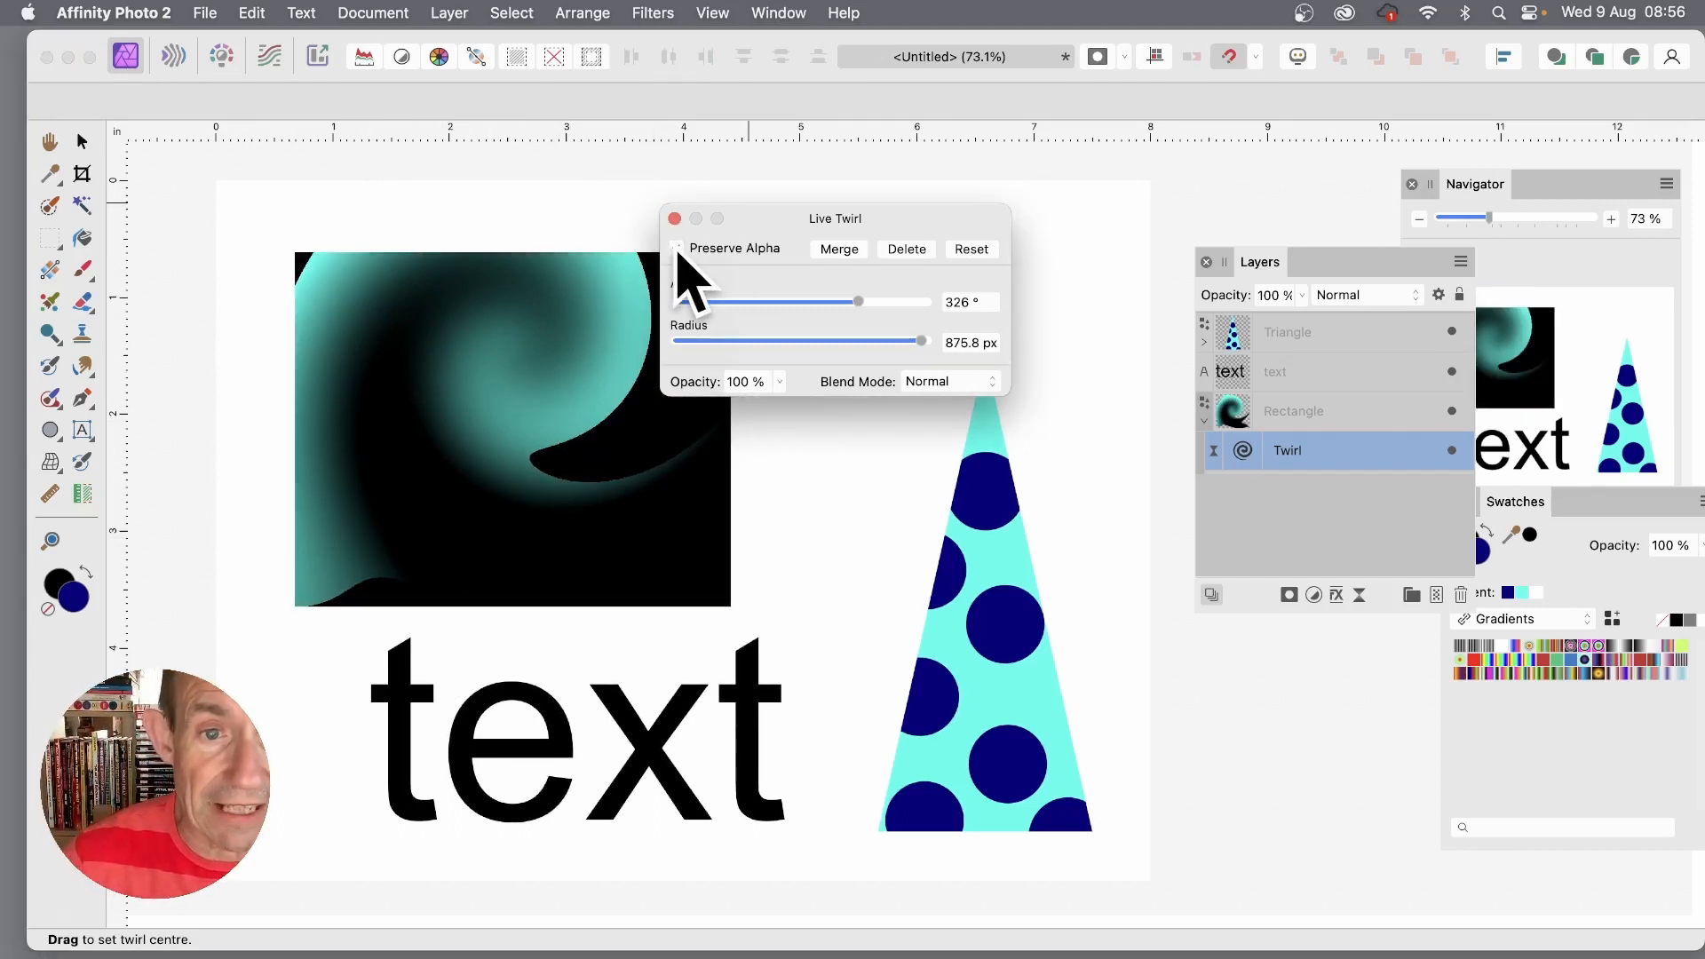
left_click(677, 249)
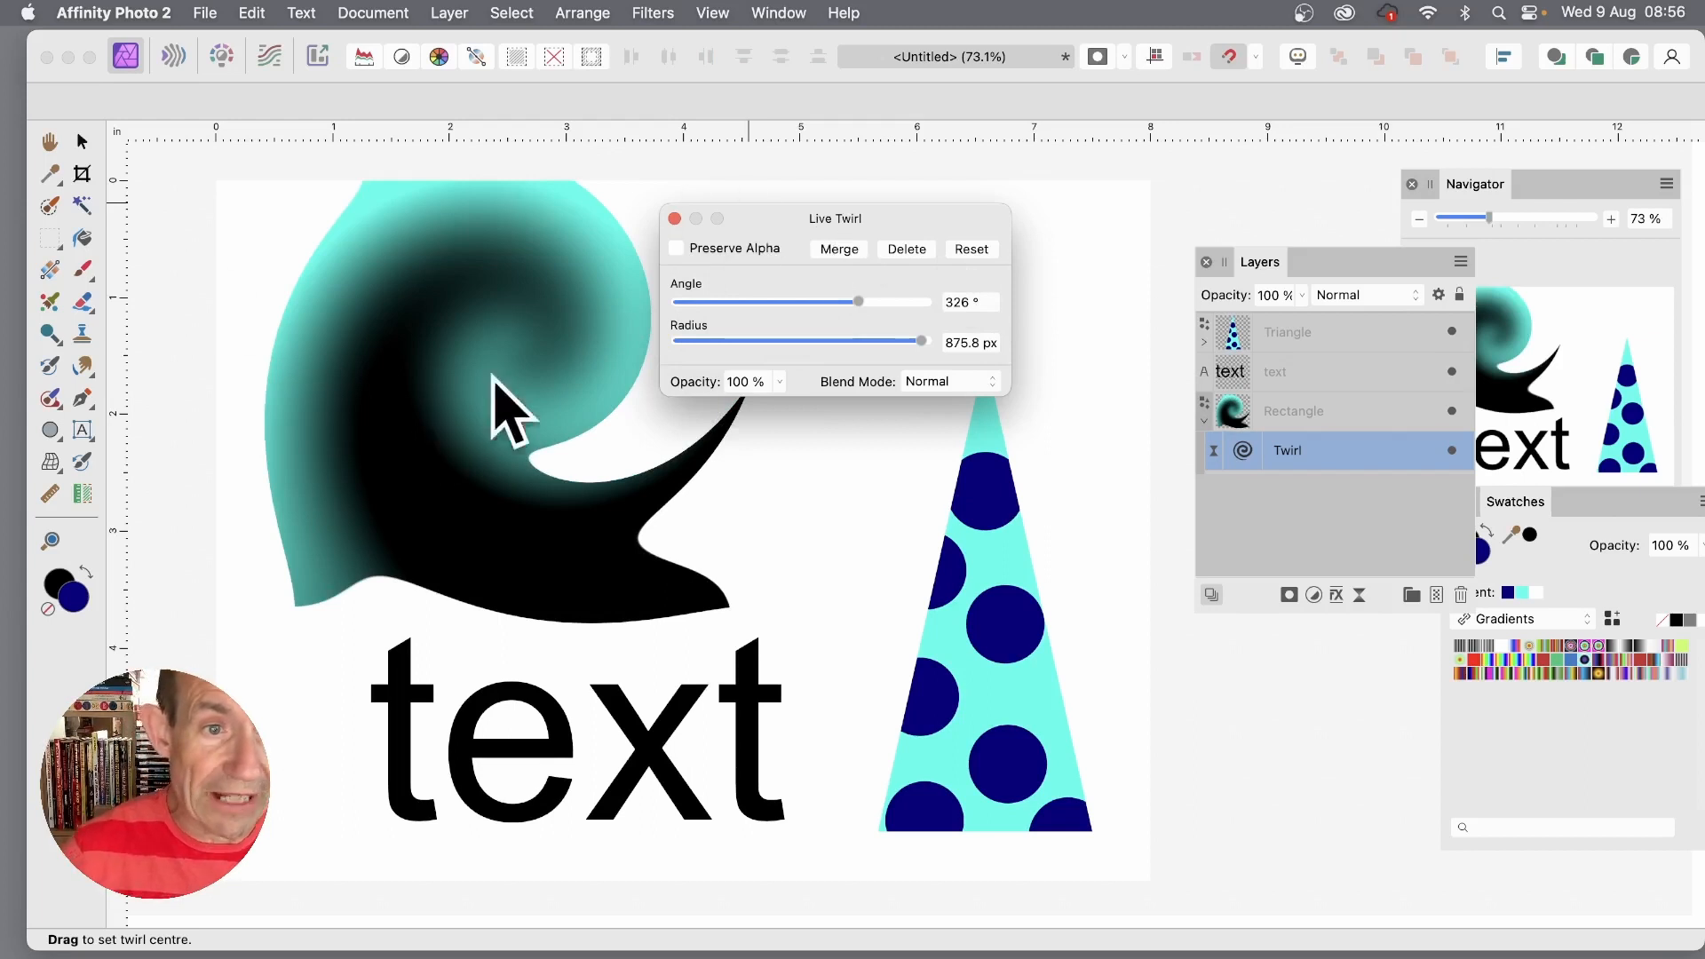
Set the Twirl angle to about 588°, enable Preserve Alpha, and reposition the twirl centre to the lower middle of the Rectangle.
left_click_drag(491, 370, 308, 266)
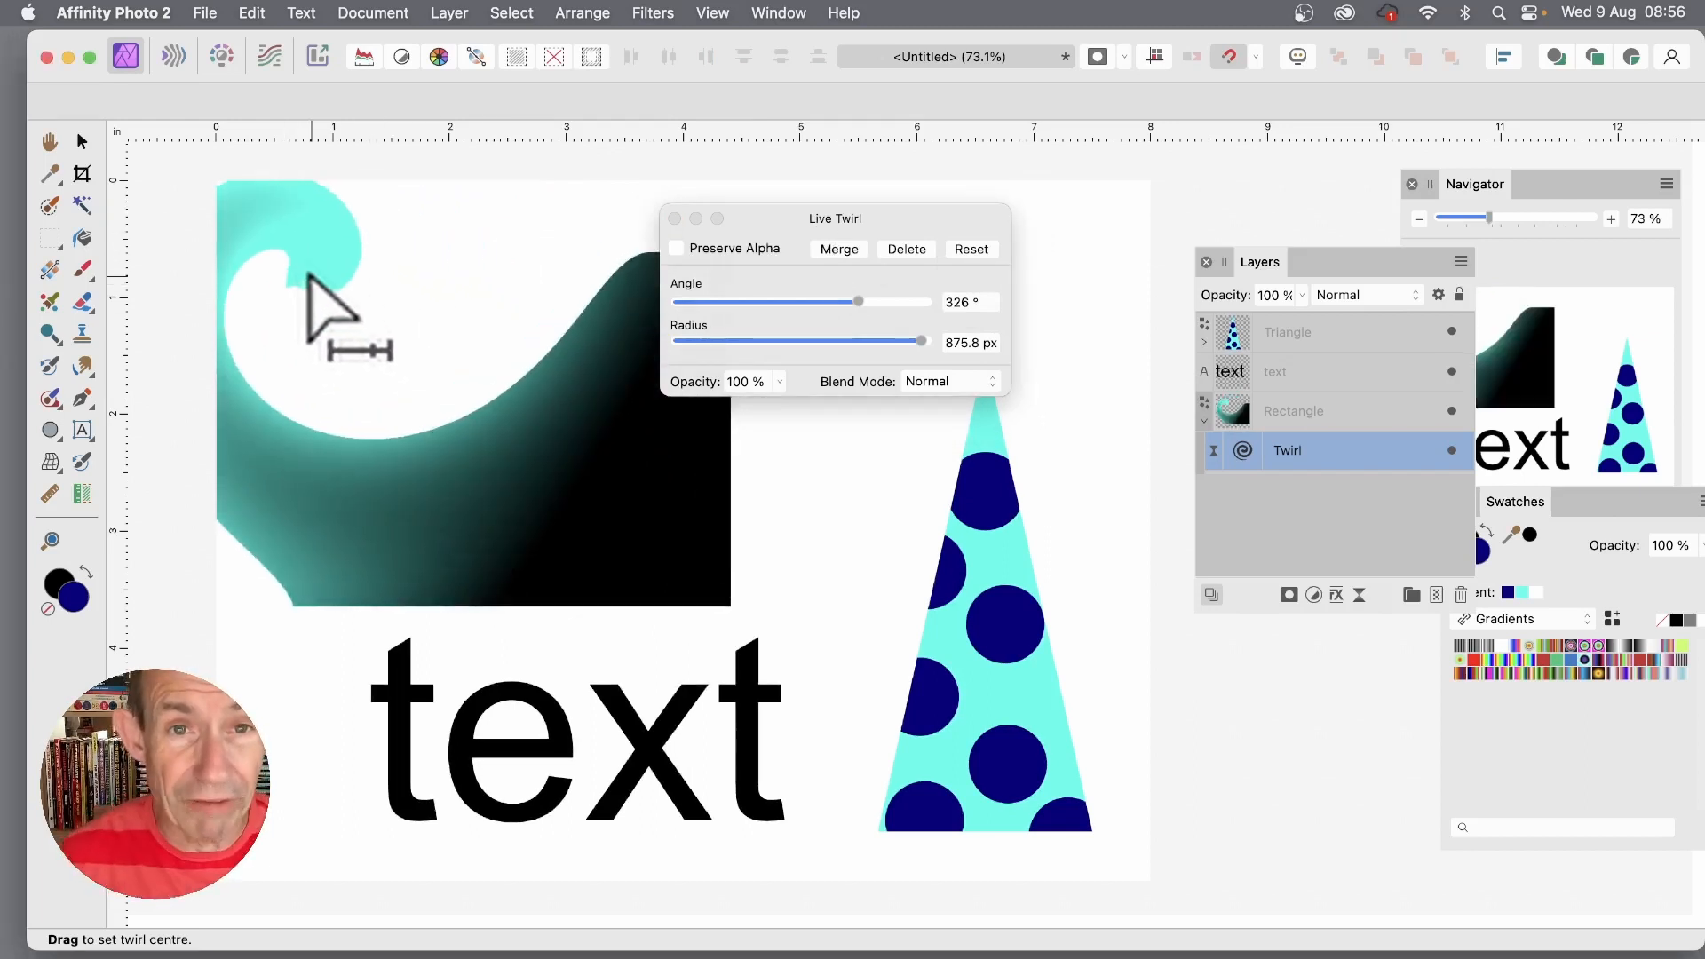
left_click_drag(307, 276, 674, 564)
left_click_drag(858, 301, 903, 302)
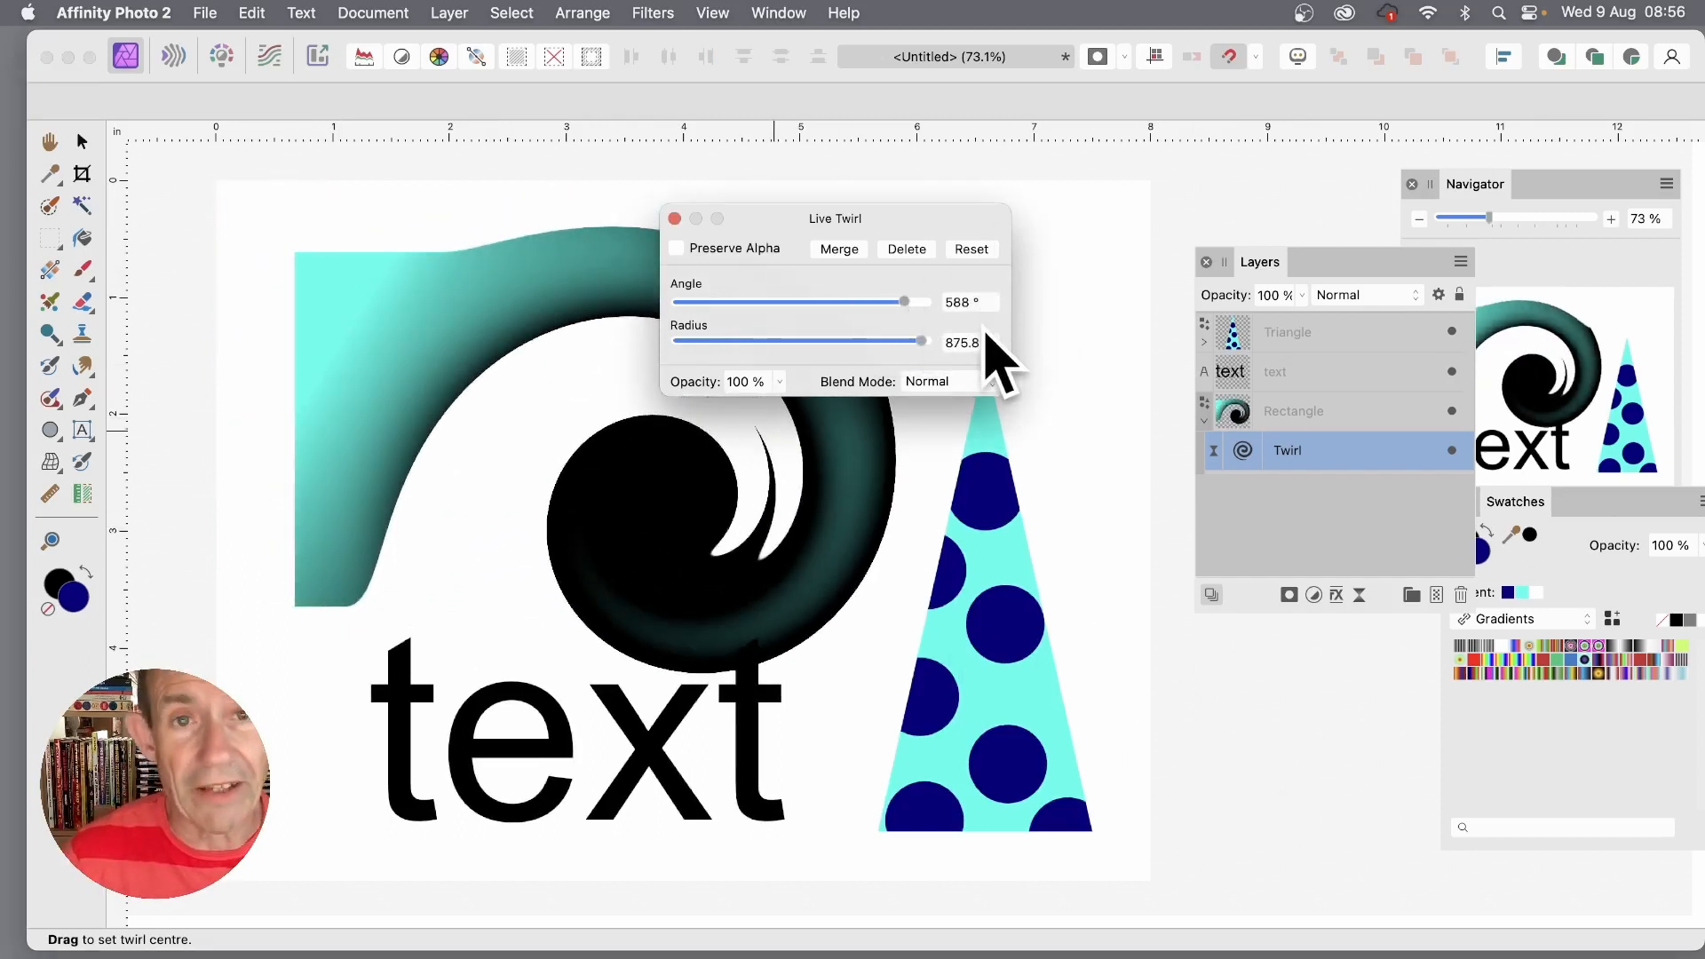
left_click(677, 248)
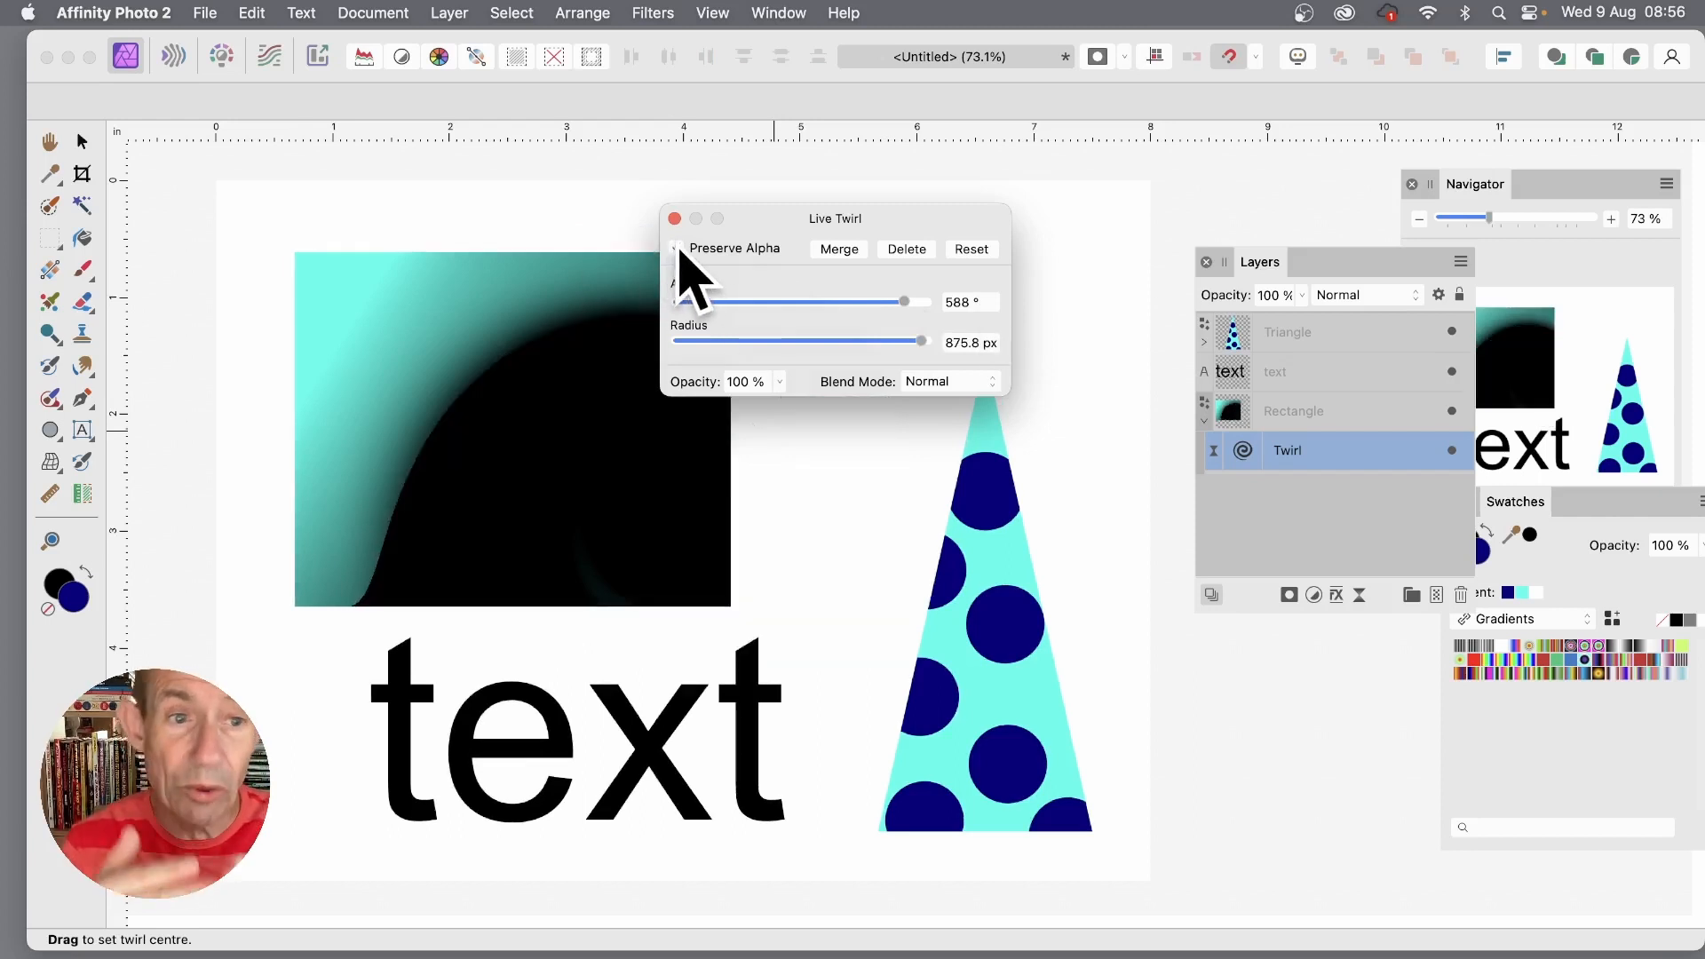
left_click_drag(464, 319, 466, 528)
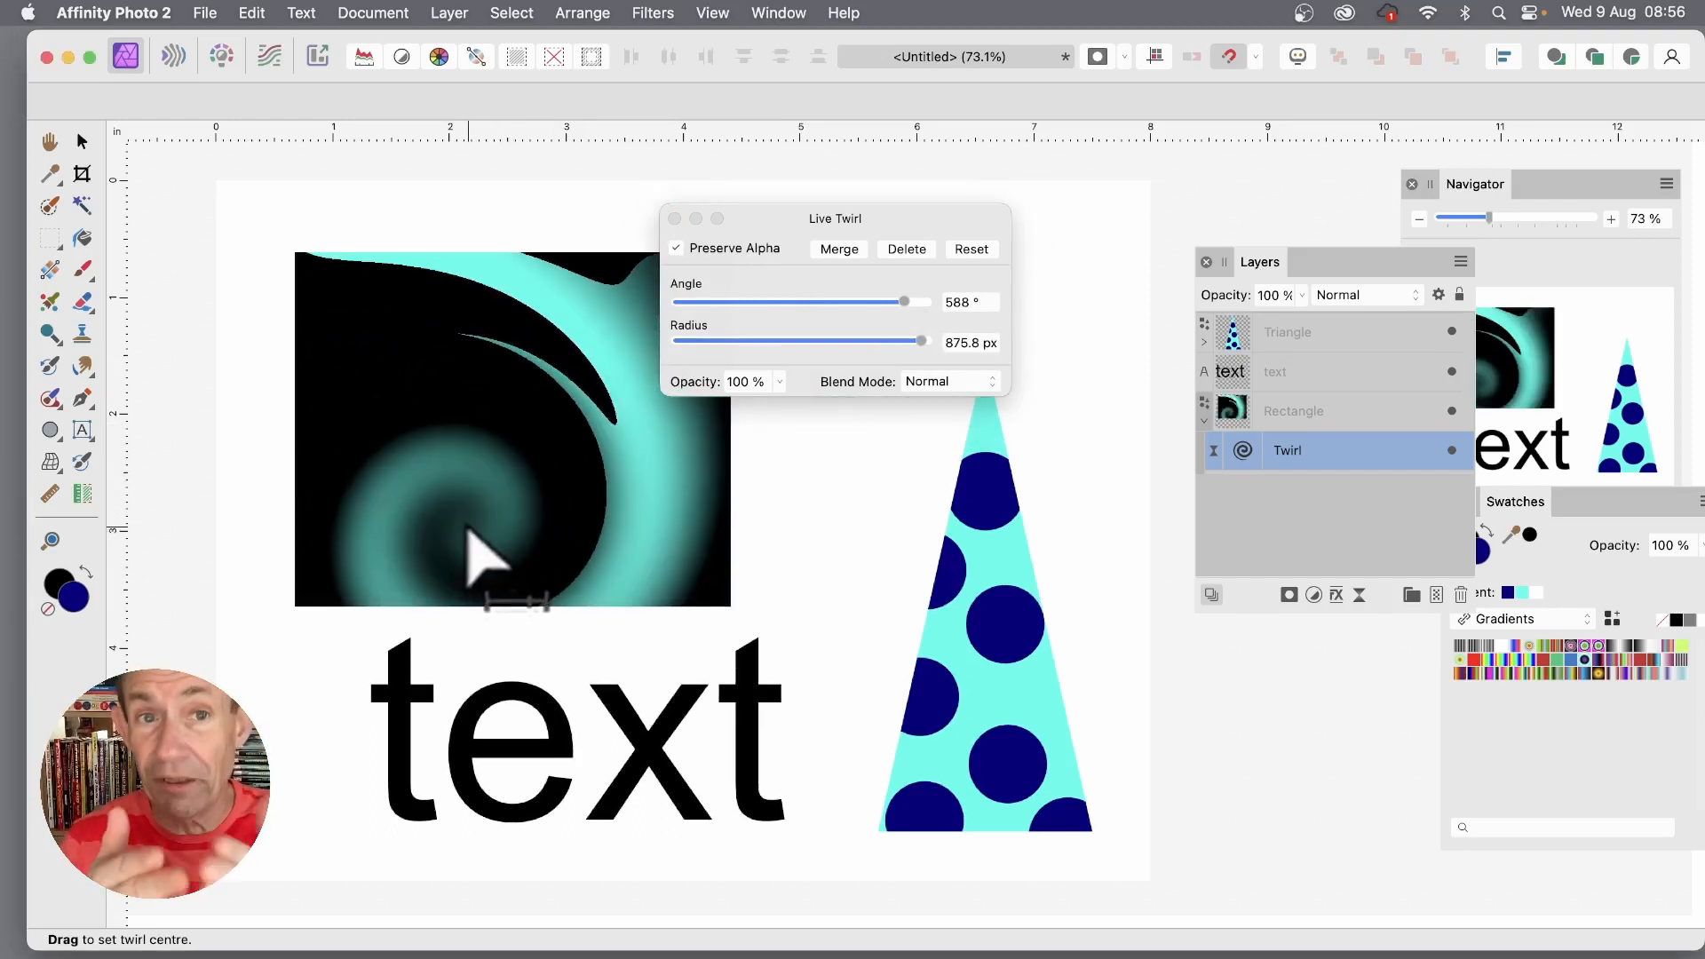
Toggle Preserve Alpha several times to compare both versions of the twirl, leaving it off.
left_click(678, 250)
left_click(681, 255)
left_click(681, 255)
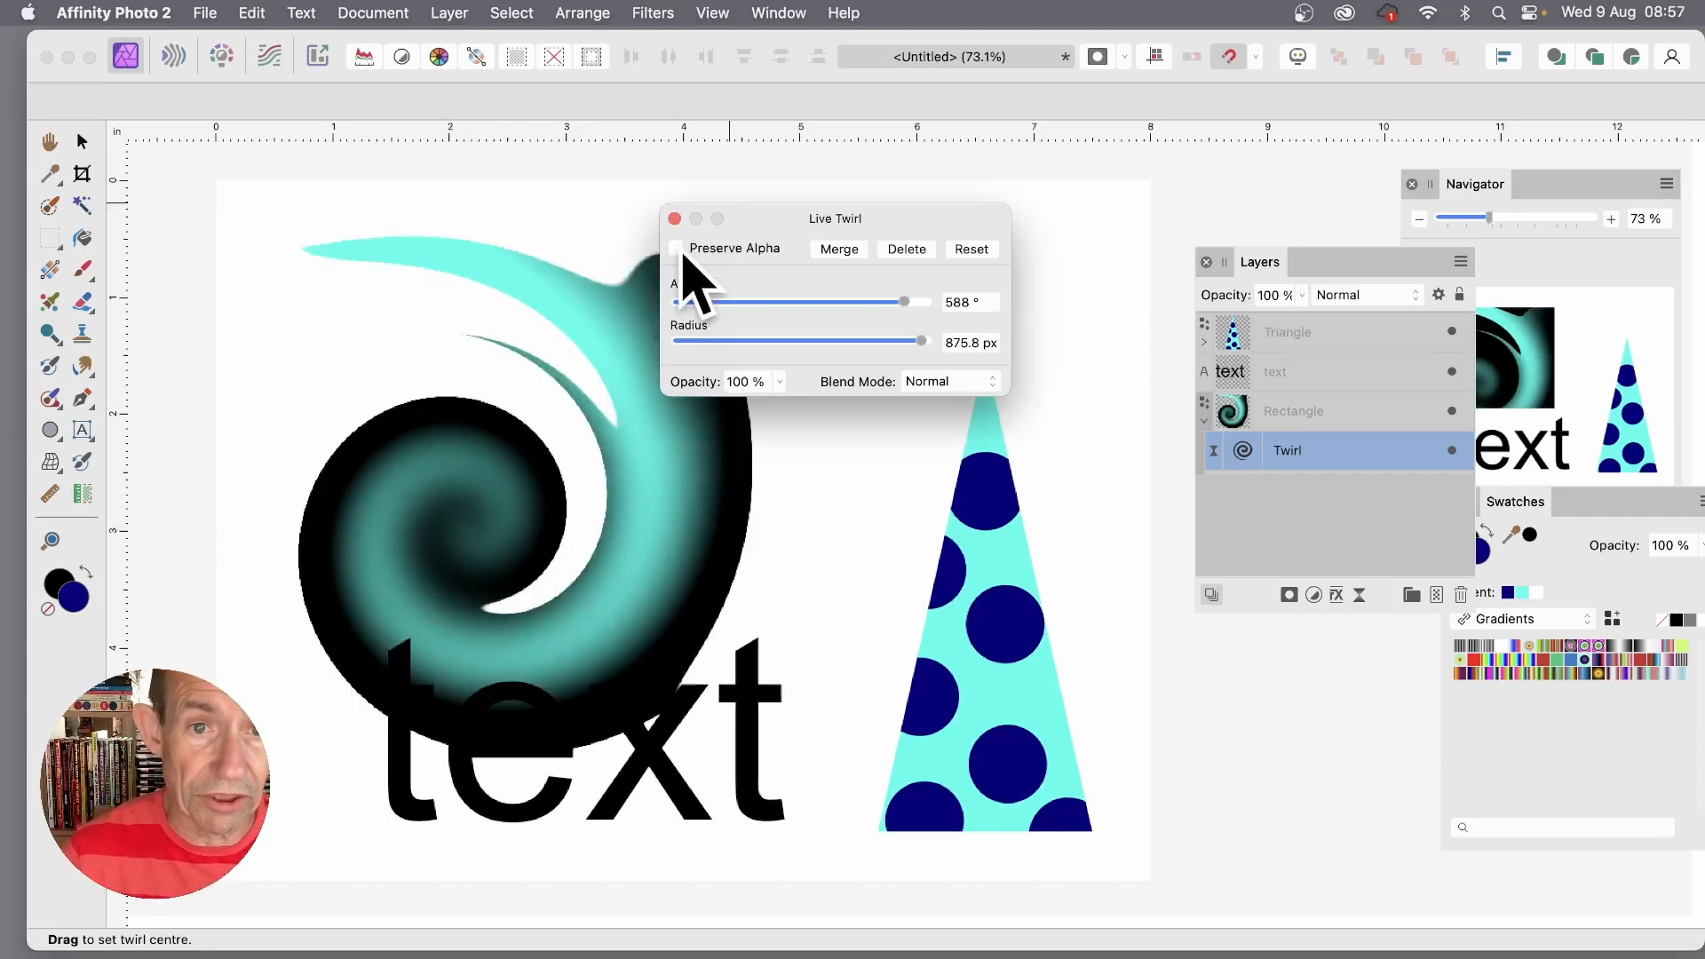
left_click(681, 254)
left_click(681, 255)
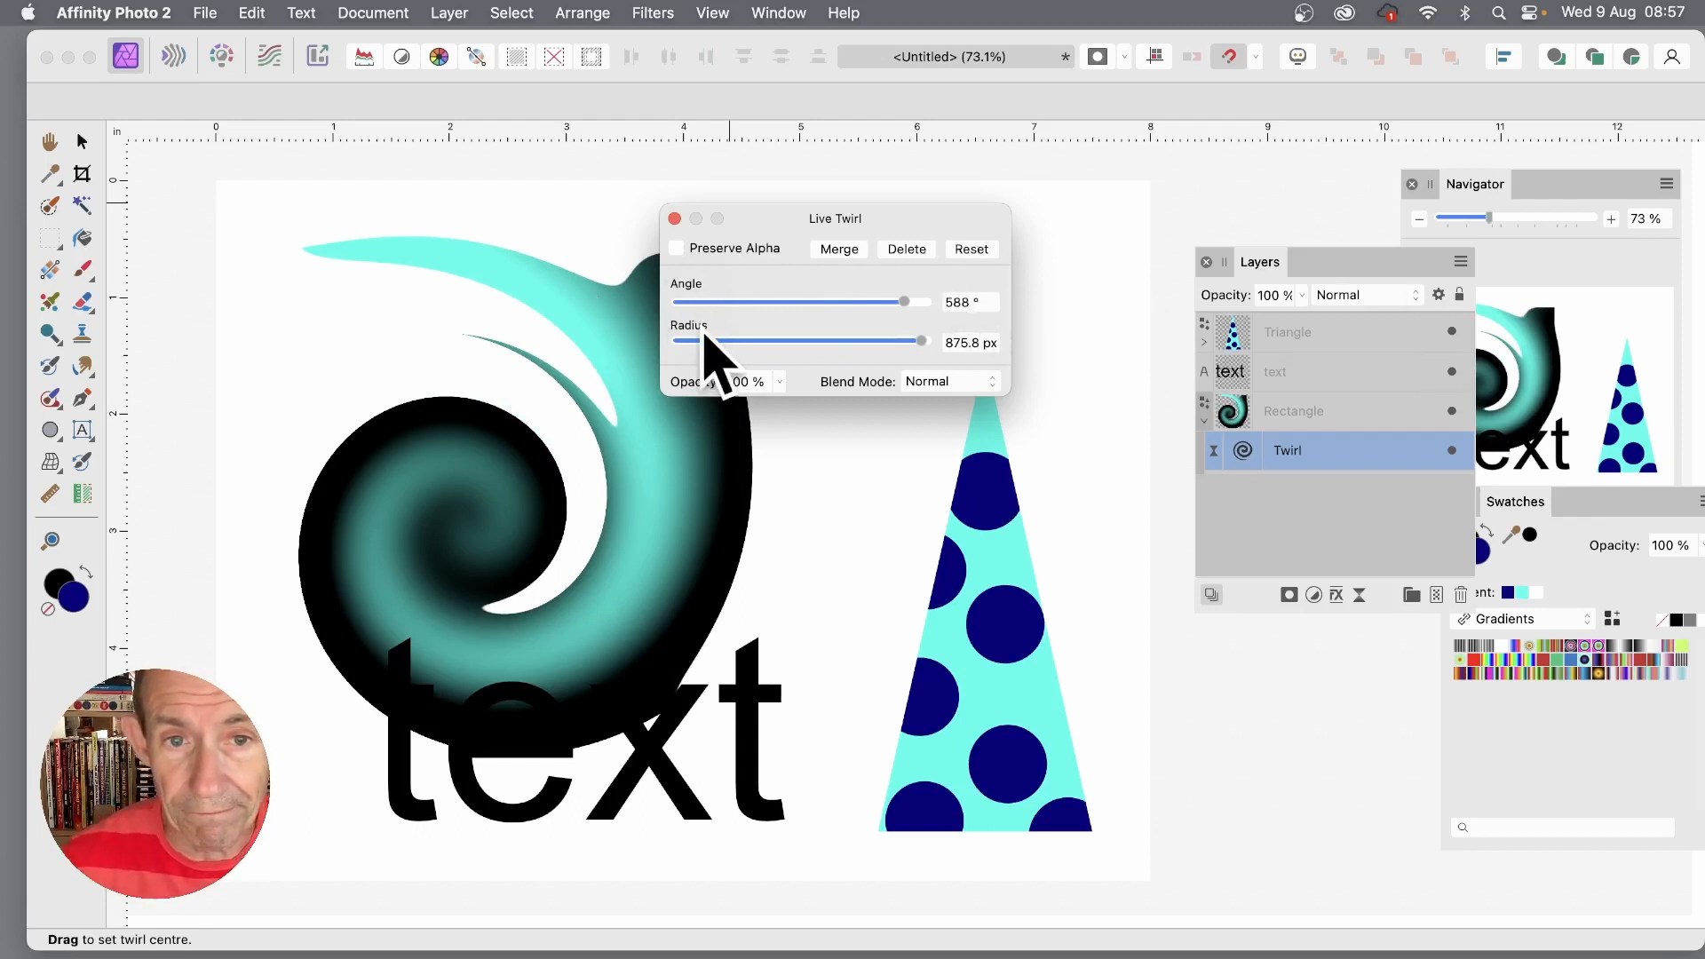
Try to merge the Twirl into the Rectangle, undo the last change, and delete the Twirl layer.
left_click(851, 251)
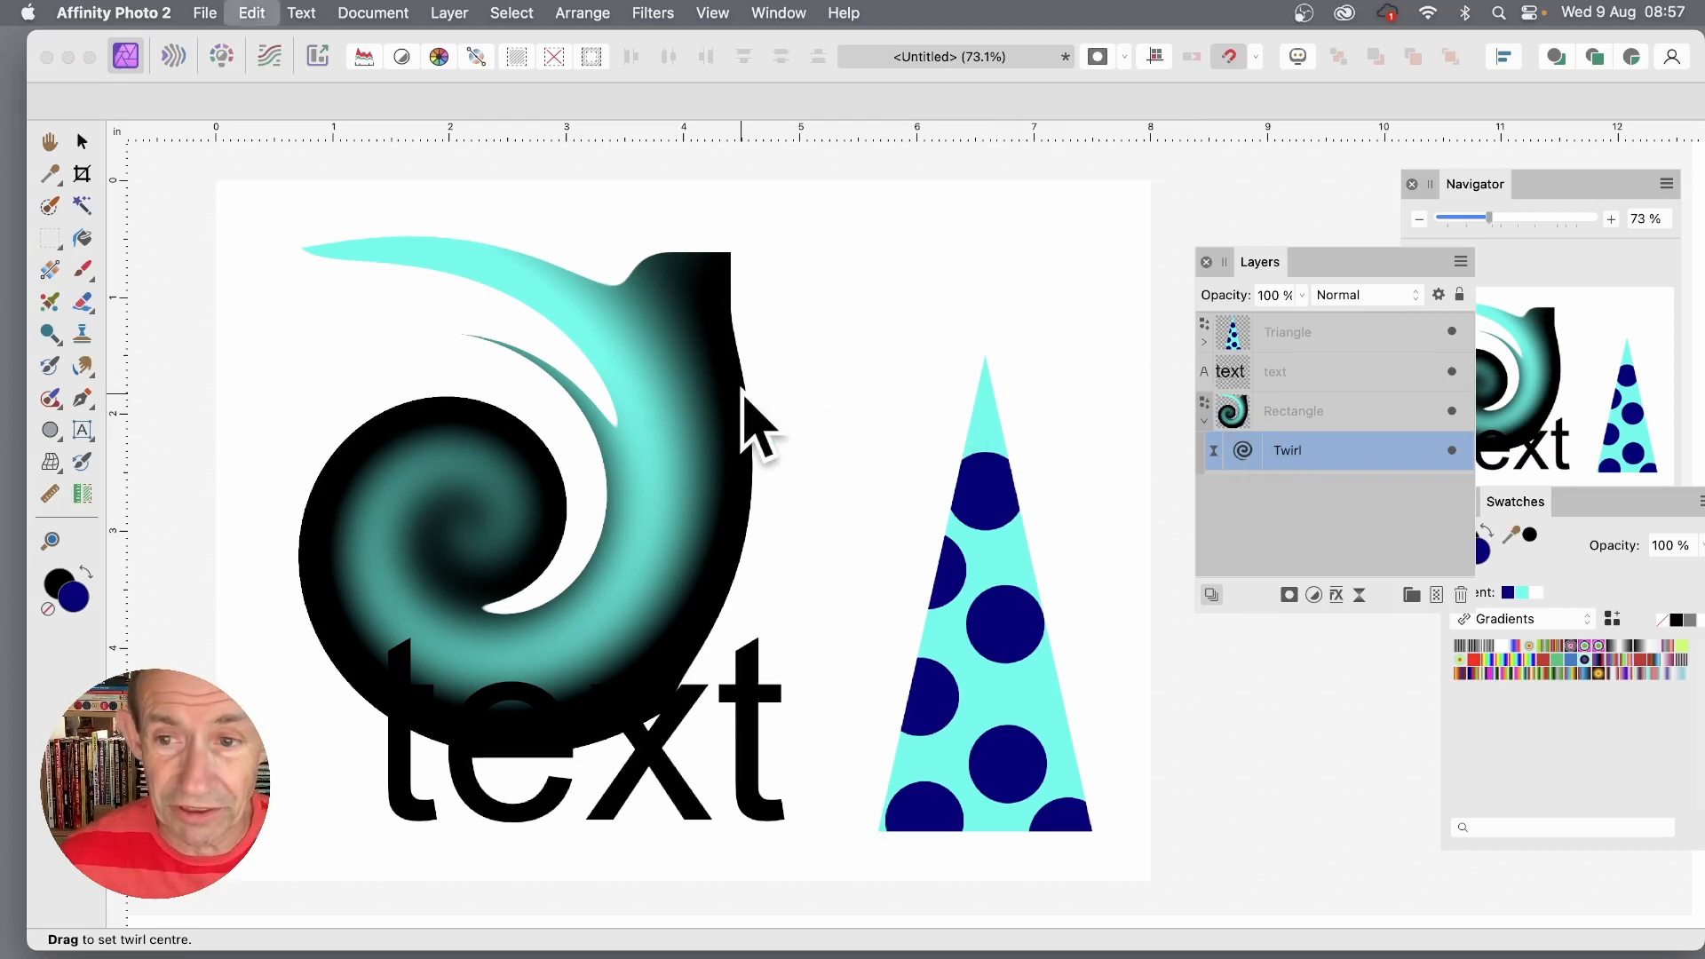
key("super+z")
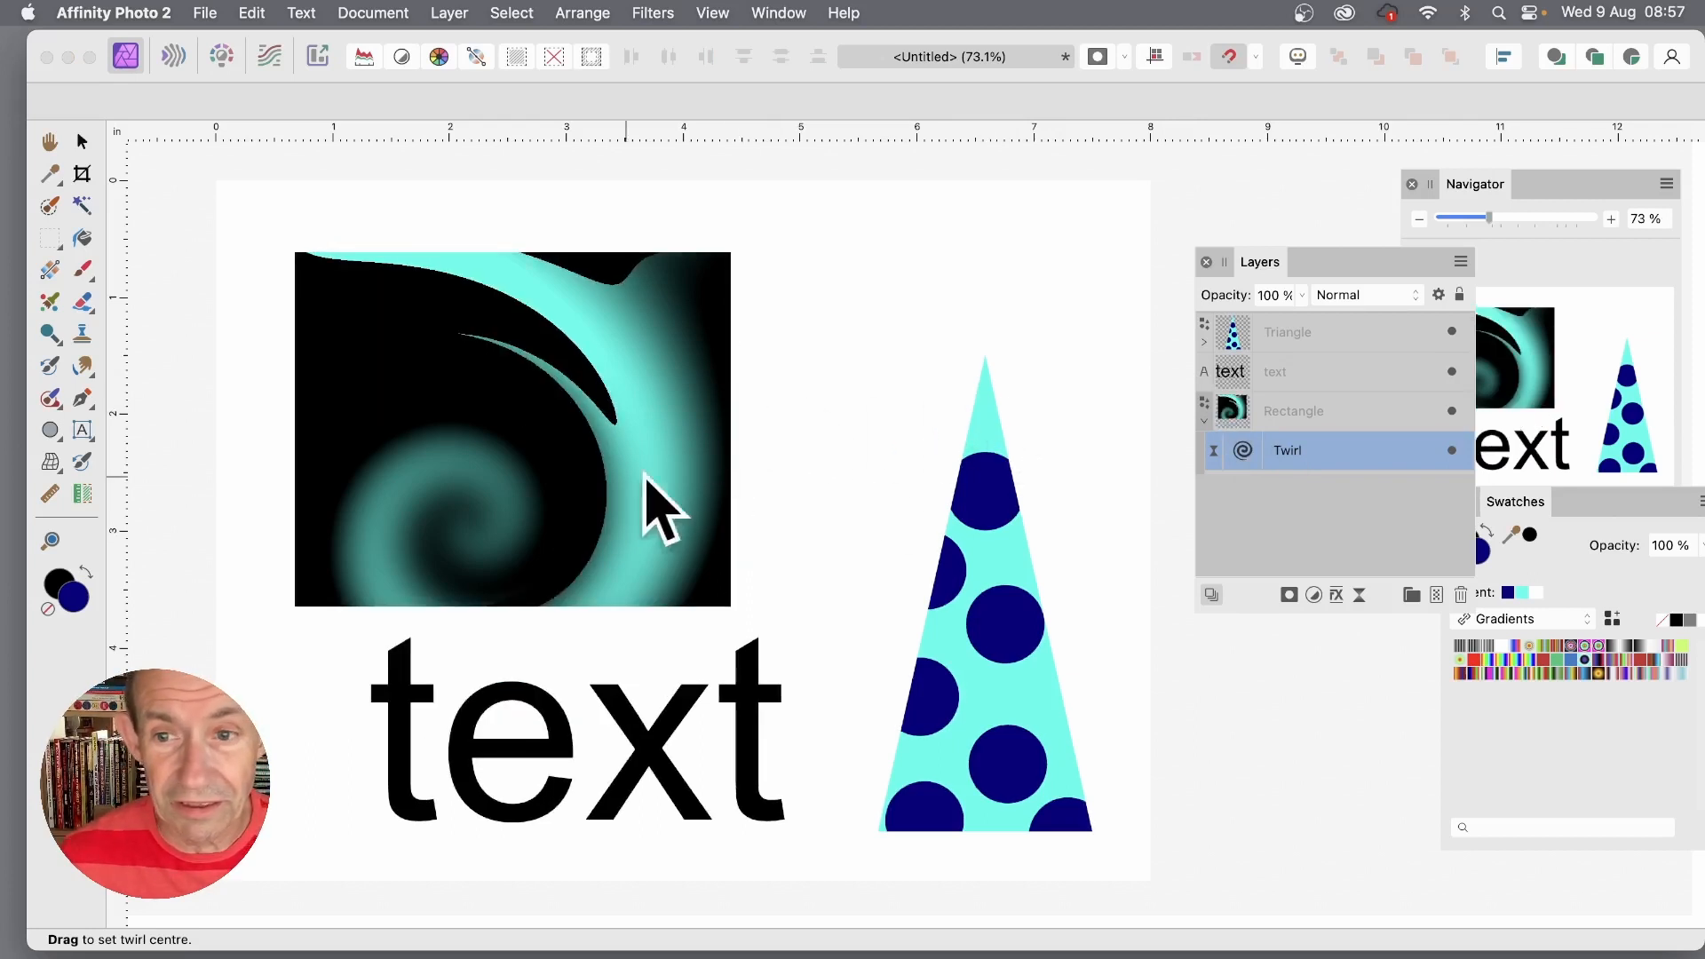
left_click(1250, 454)
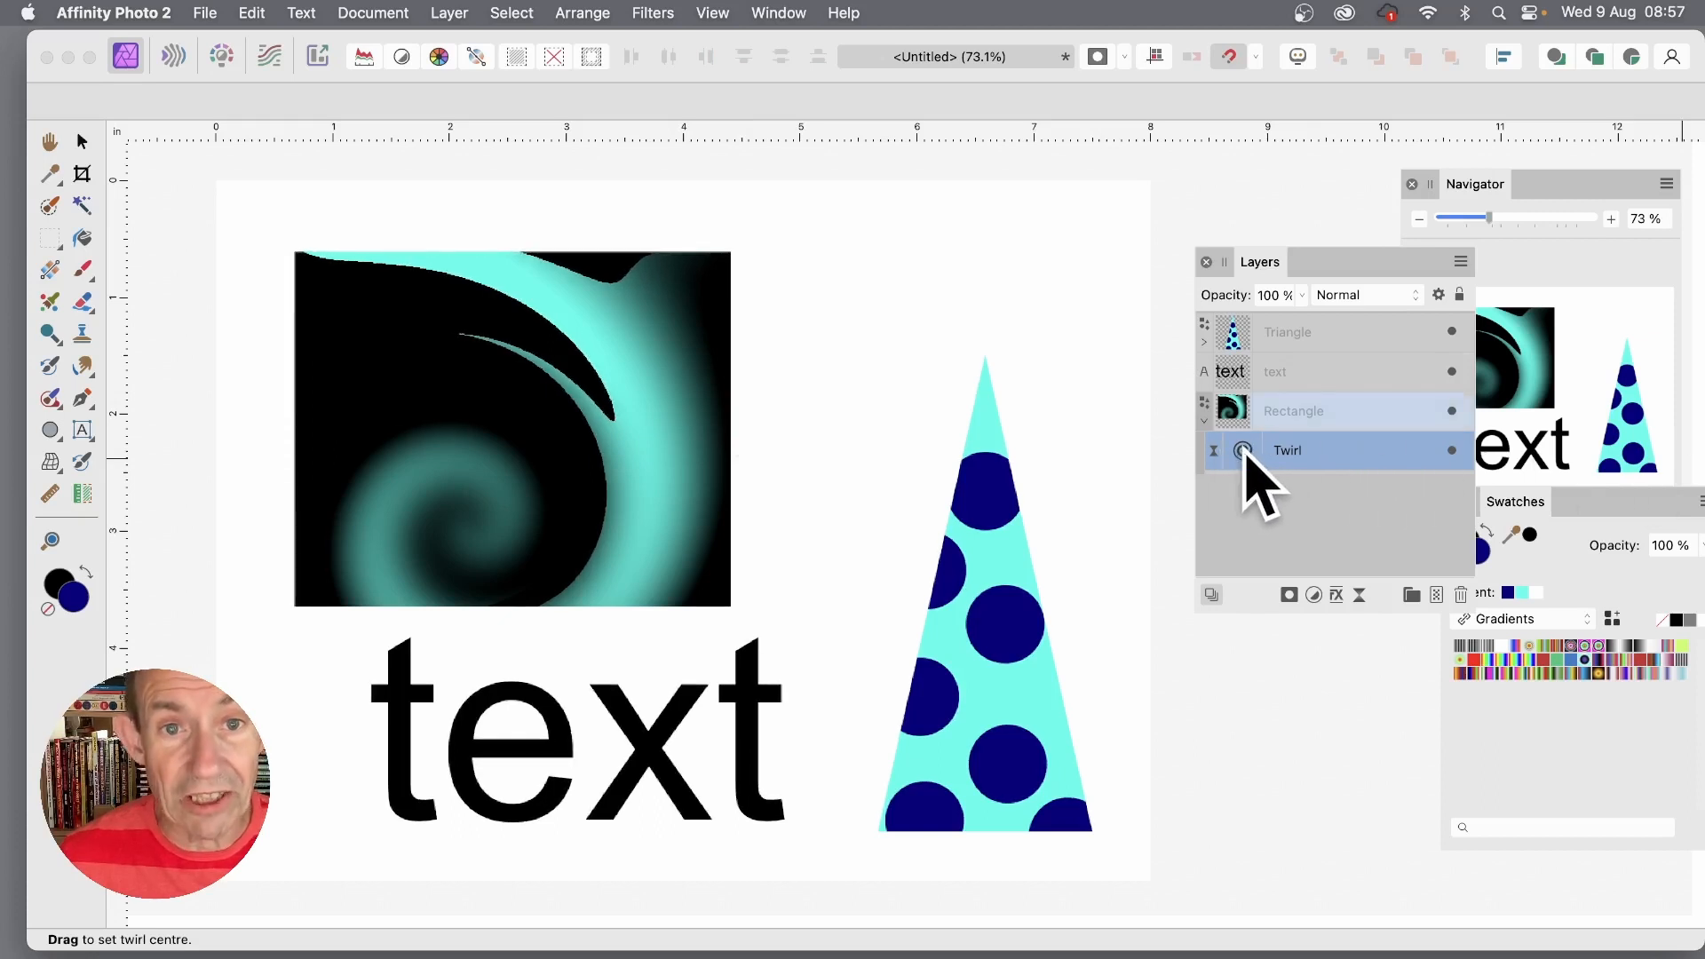
left_click(1460, 595)
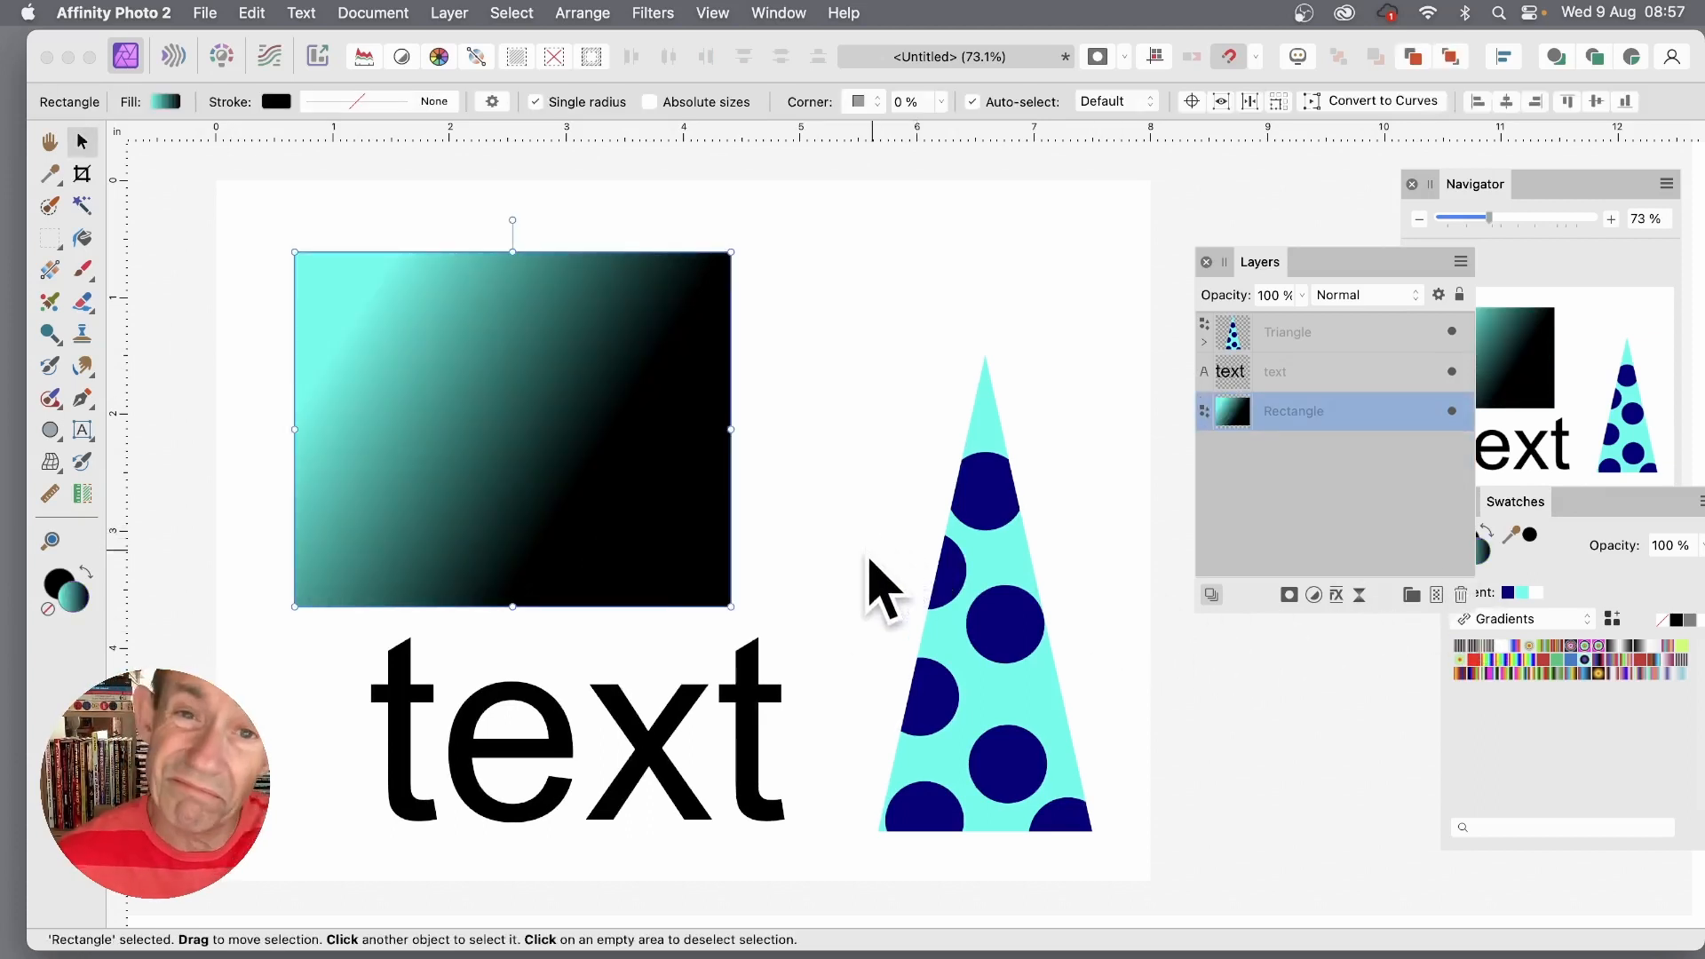
Add a new live Twirl filter to the Rectangle with an angle of about 603° and a radius of 1024 px, and close its settings.
left_click(449, 13)
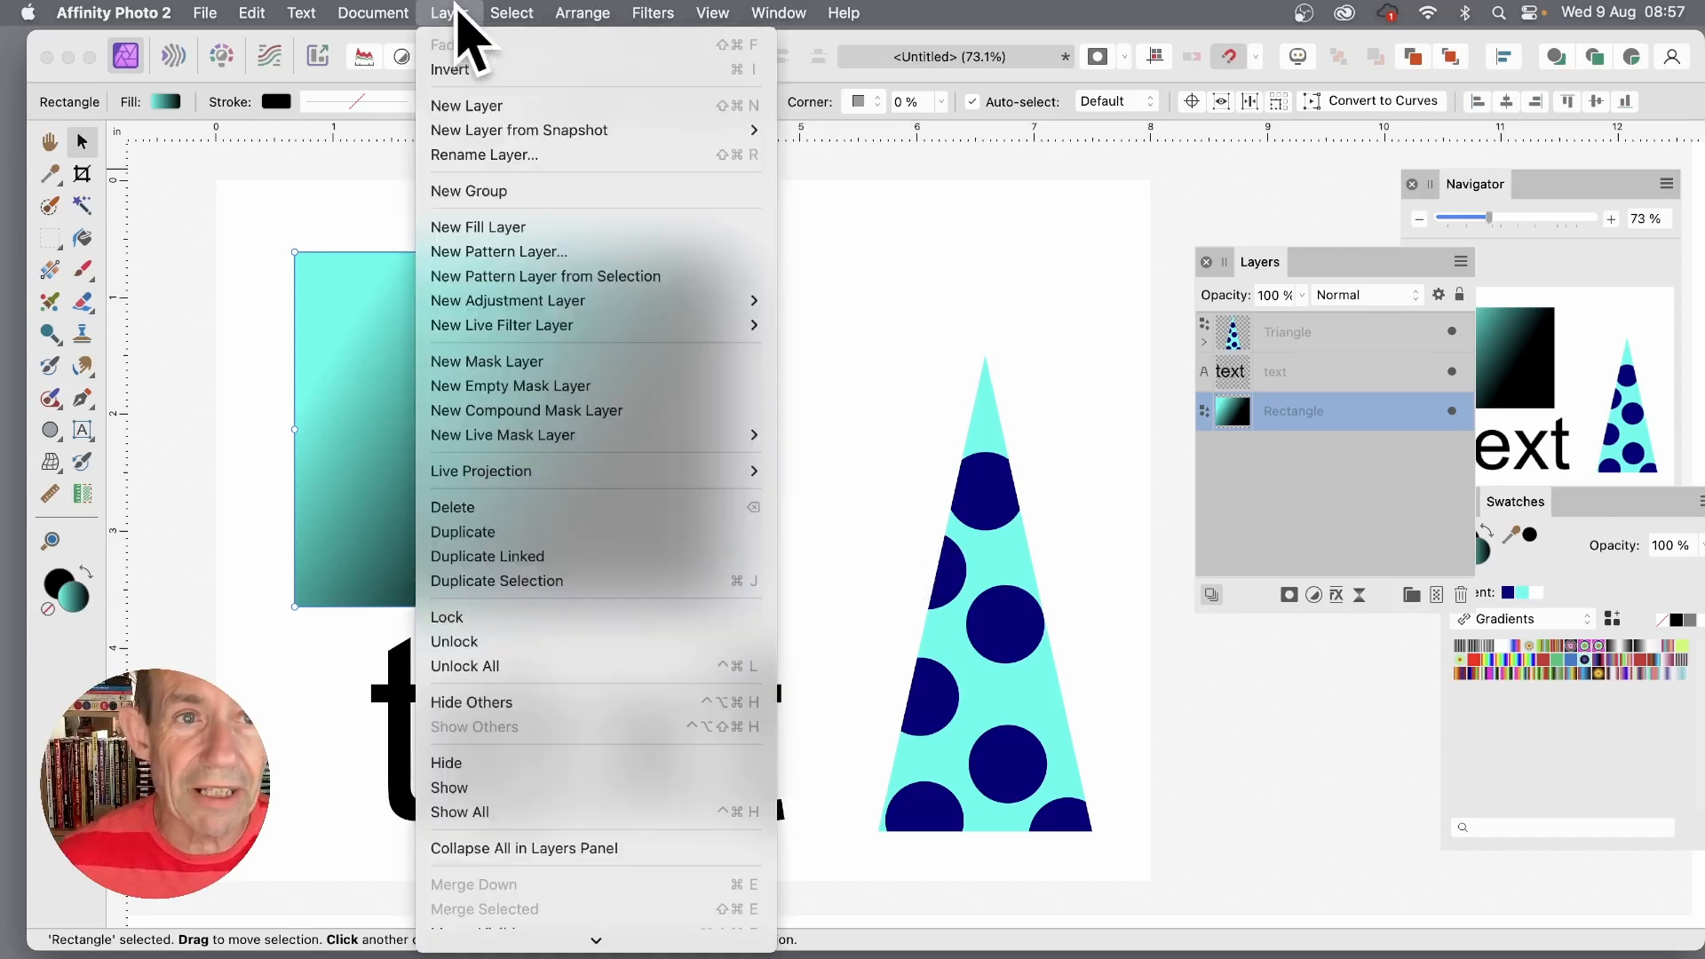
mouse_move(533, 325)
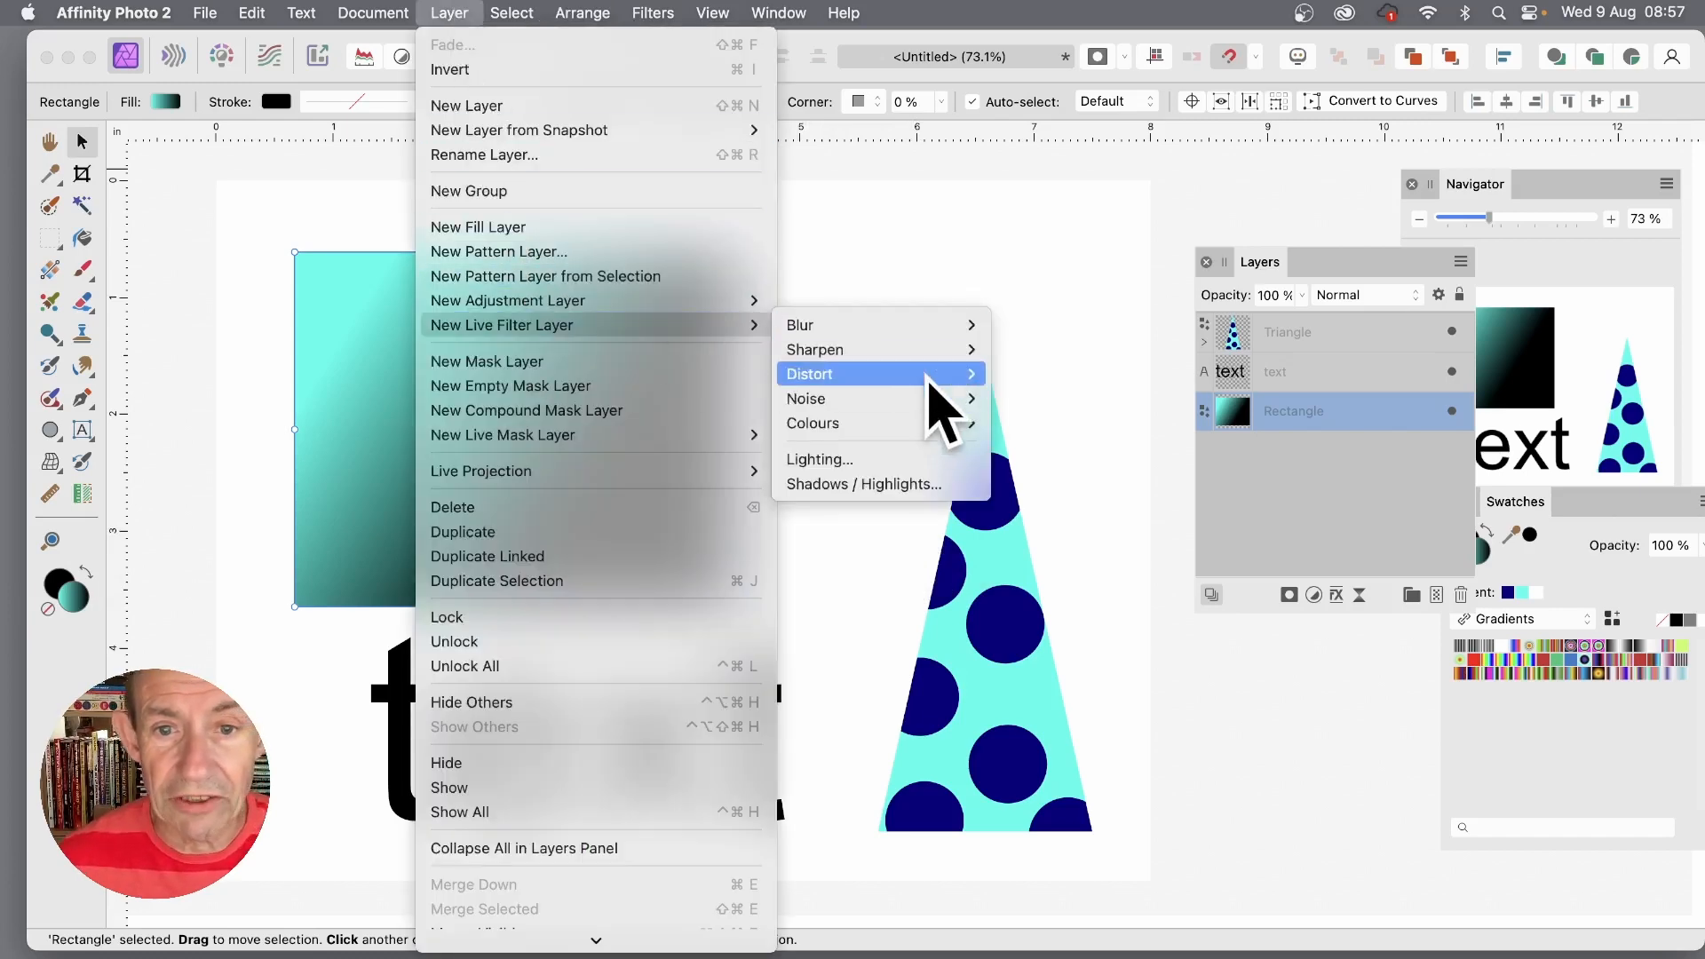
mouse_move(942, 374)
left_click(1048, 397)
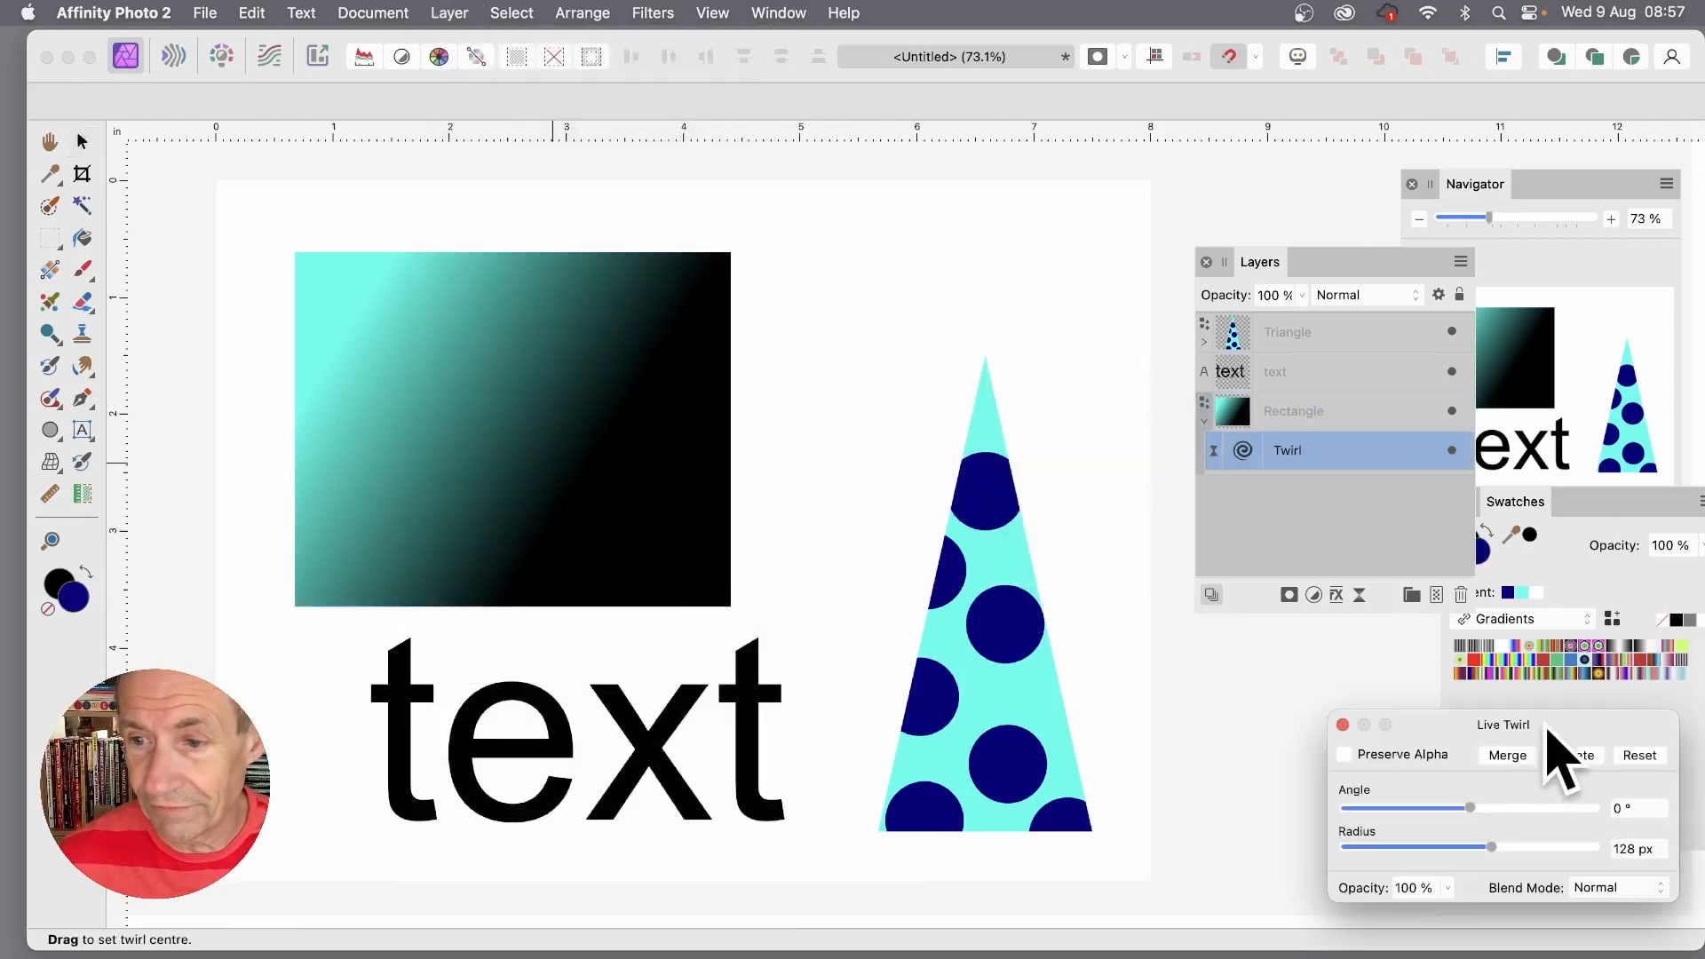
left_click_drag(1550, 724, 835, 291)
left_click_drag(759, 373, 879, 374)
left_click_drag(844, 411, 892, 415)
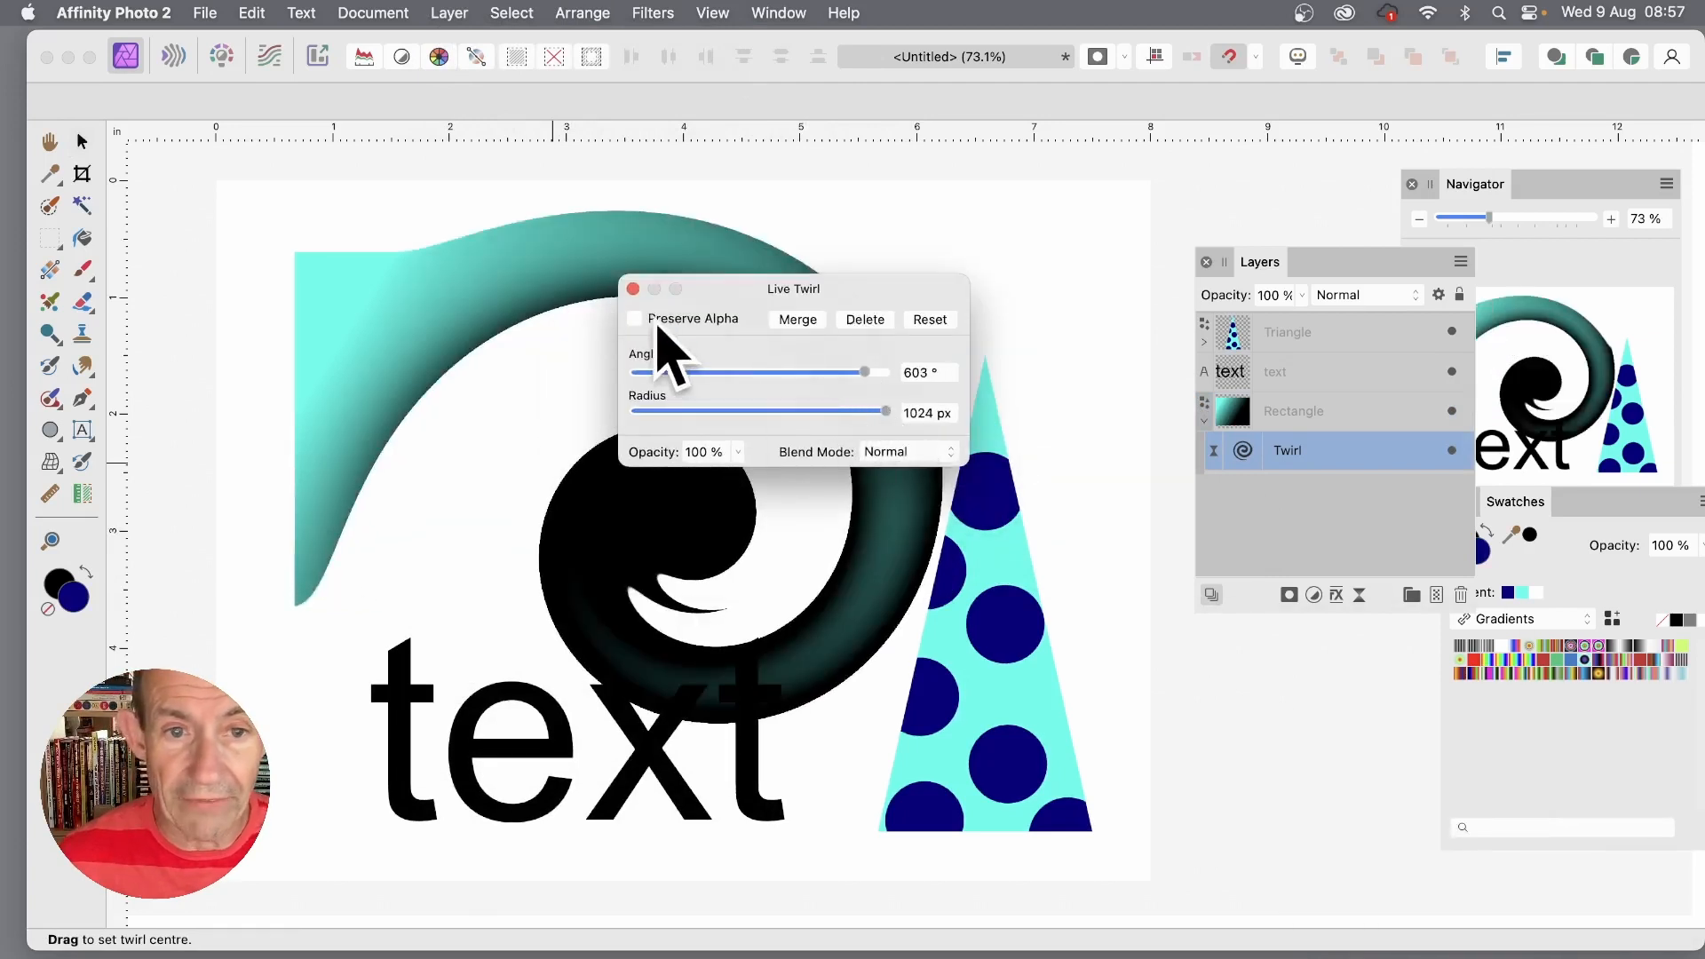
left_click(632, 289)
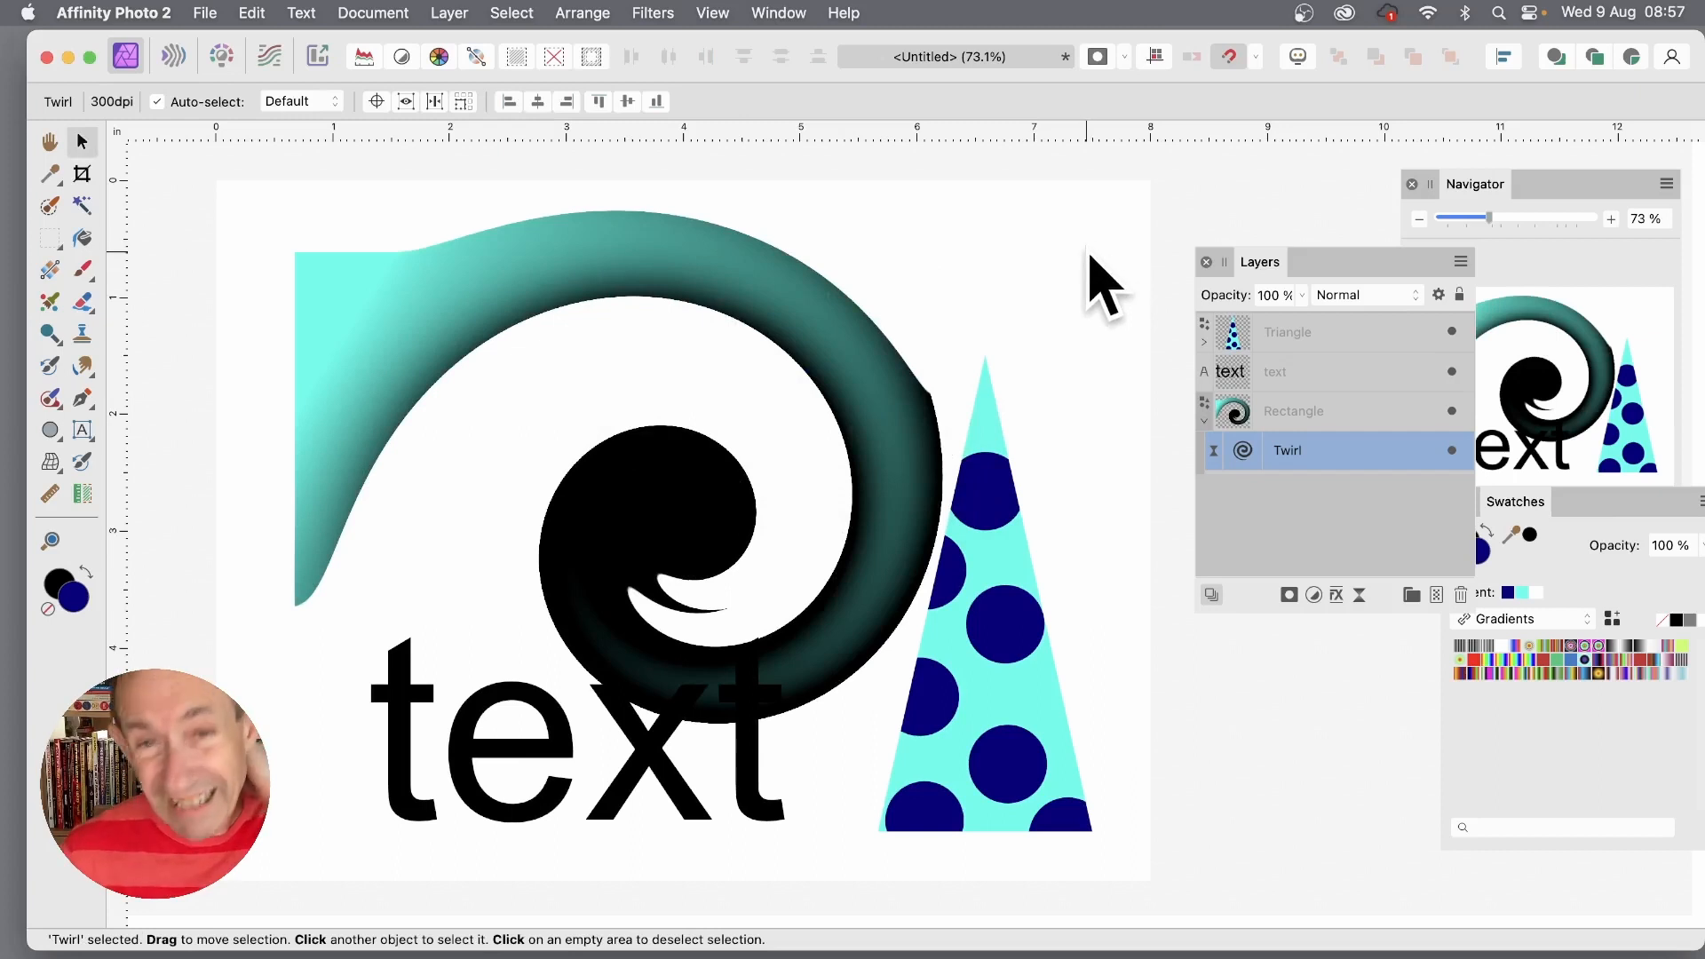
Duplicate the Rectangle's Twirl layer and move the twirled Rectangle slightly up and to the left on the canvas.
right_click(1300, 449)
left_click(1379, 716)
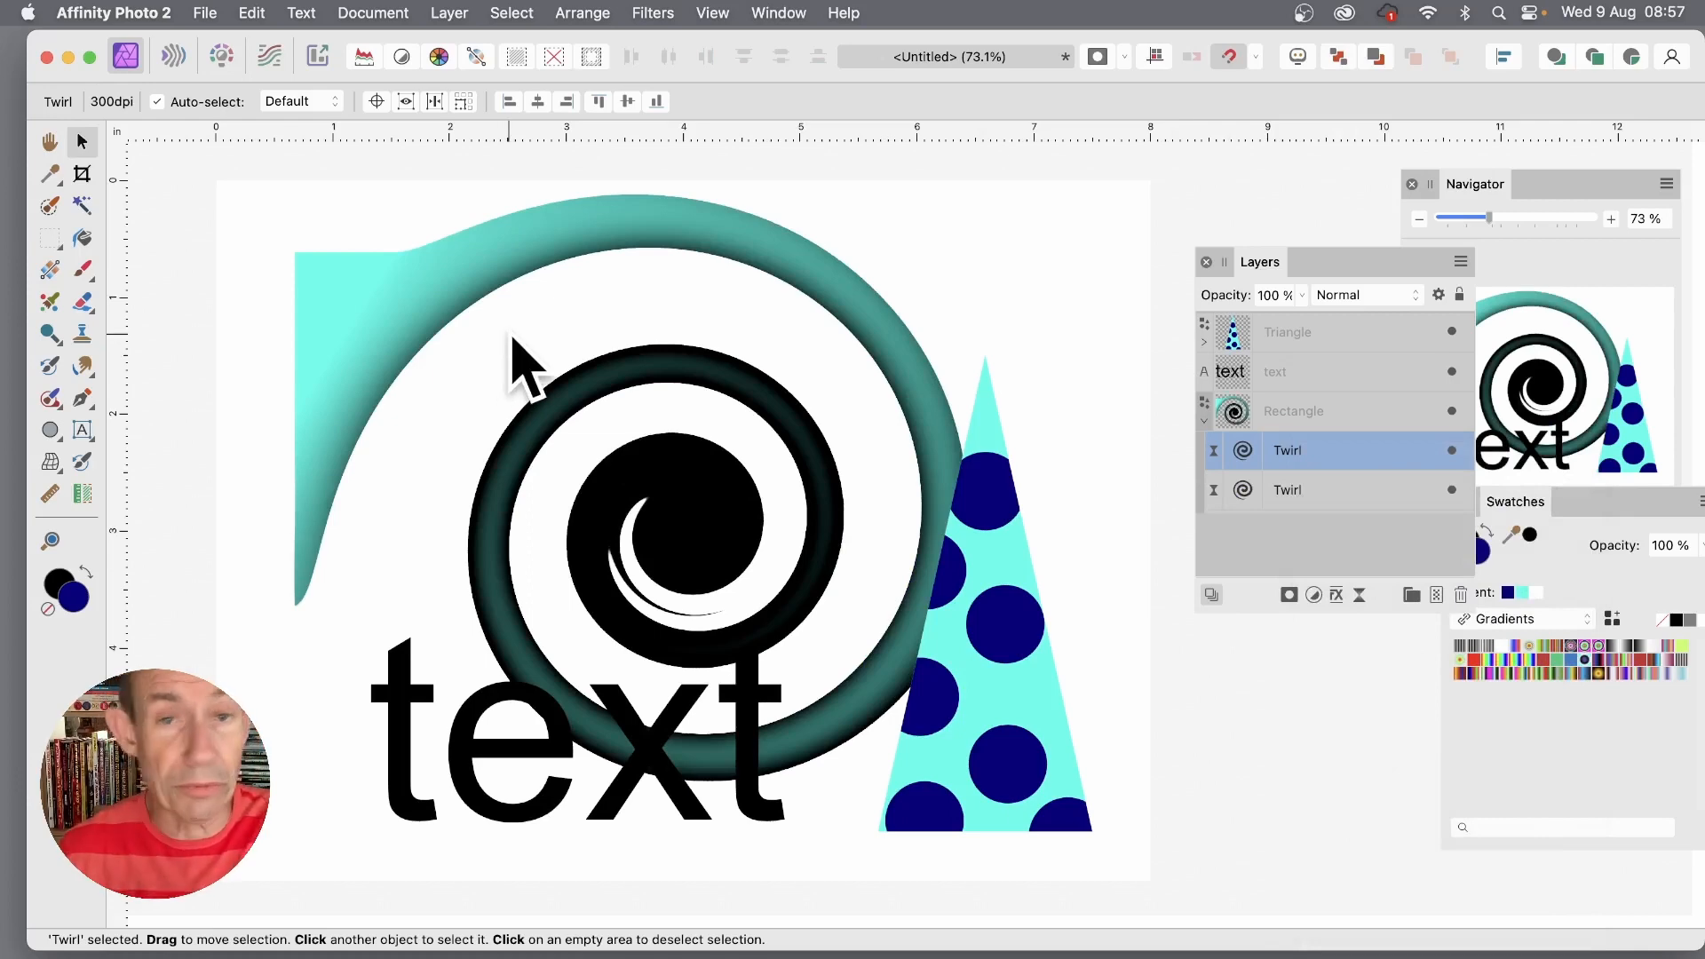
left_click(685, 483)
mouse_move(684, 483)
left_mouse_down()
mouse_move(693, 609)
mouse_move(679, 480)
left_mouse_up()
Set the Rectangle's lower Twirl to an angle of 141.5° and radius of 400.8 px, shift its centre up-left, and close its settings.
left_click(1246, 496)
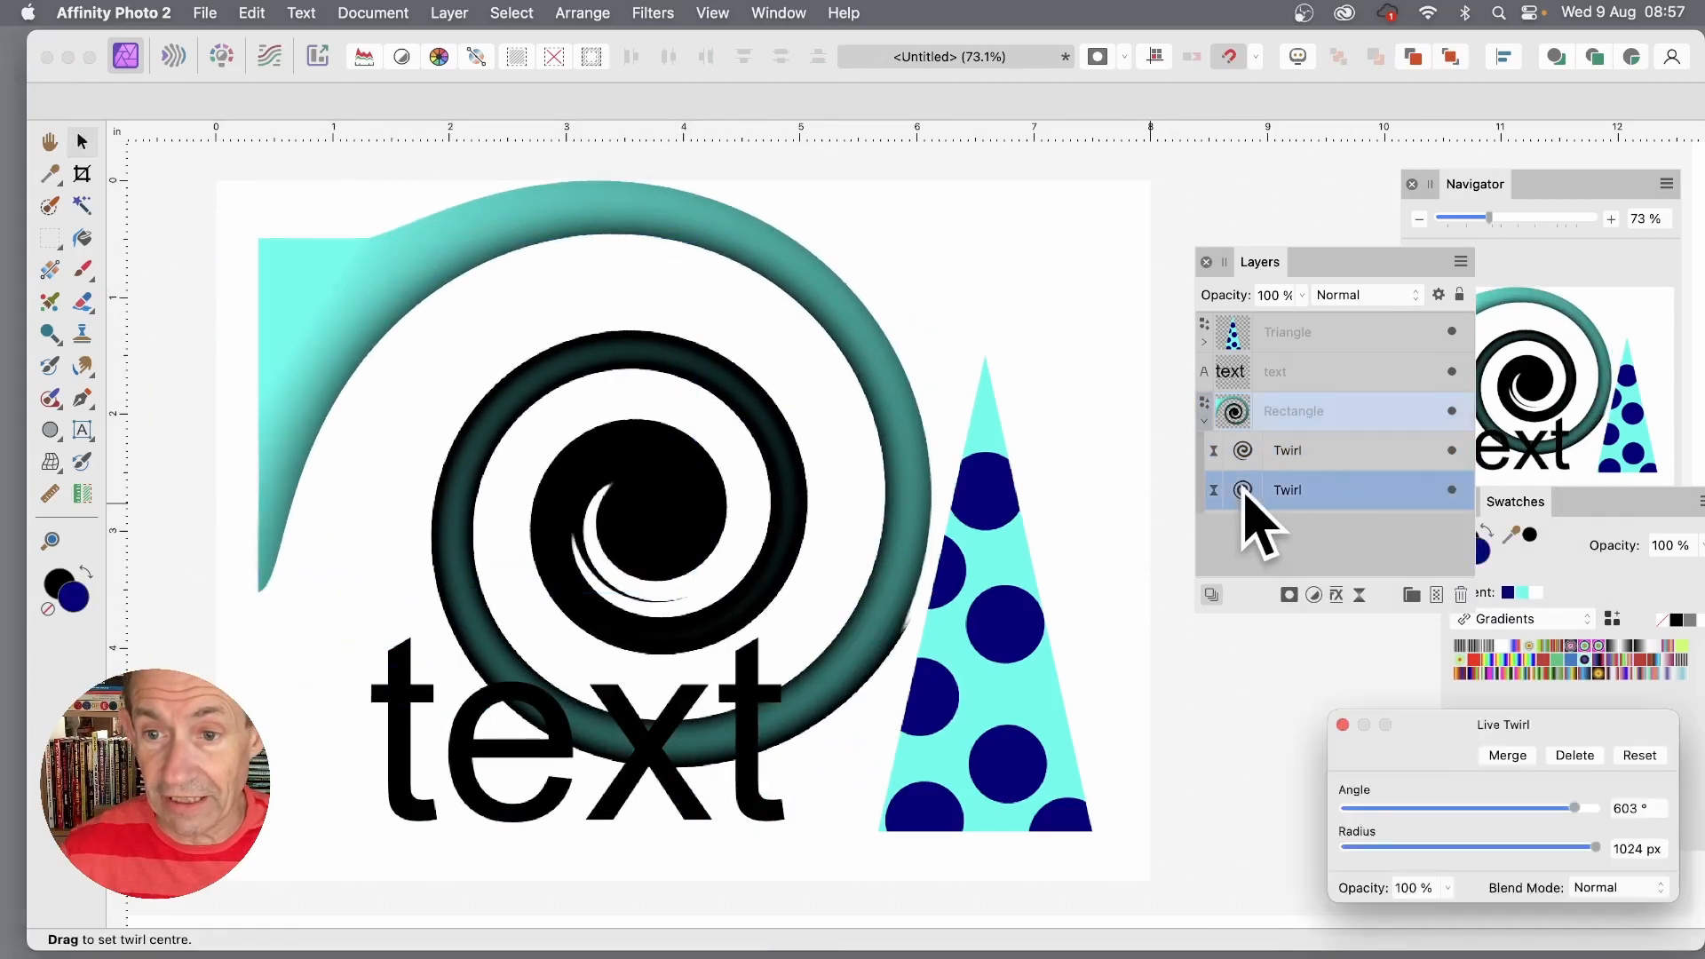
left_click_drag(1453, 715, 1014, 419)
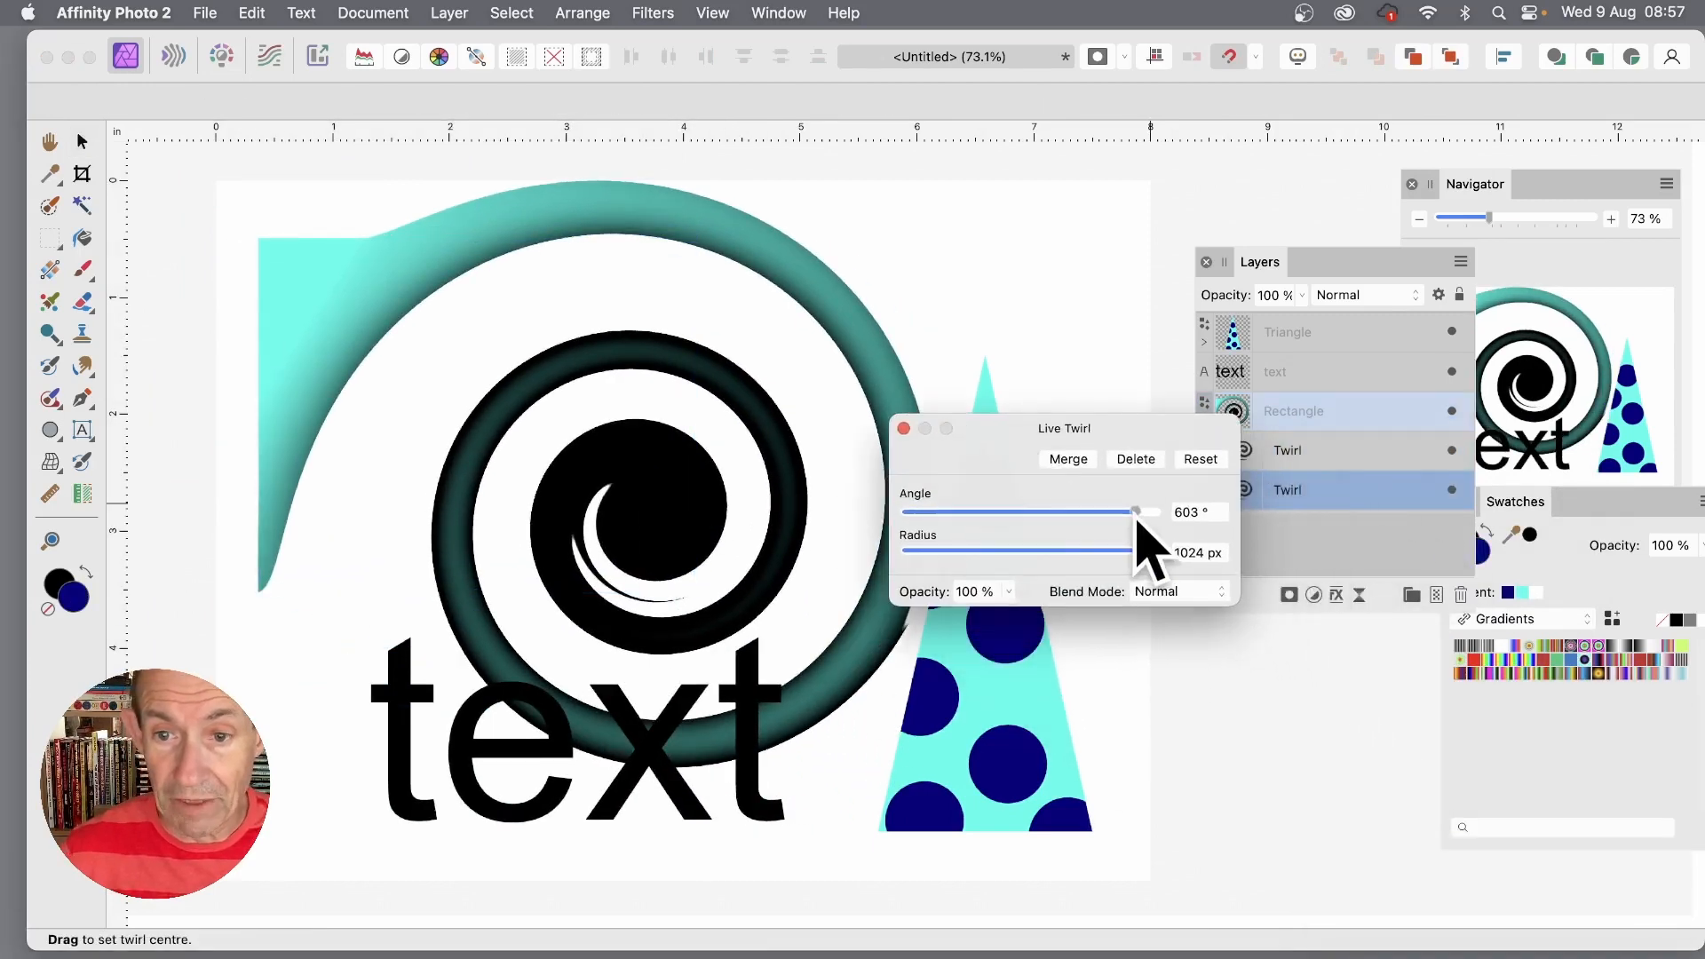
left_click_drag(1136, 512, 1055, 512)
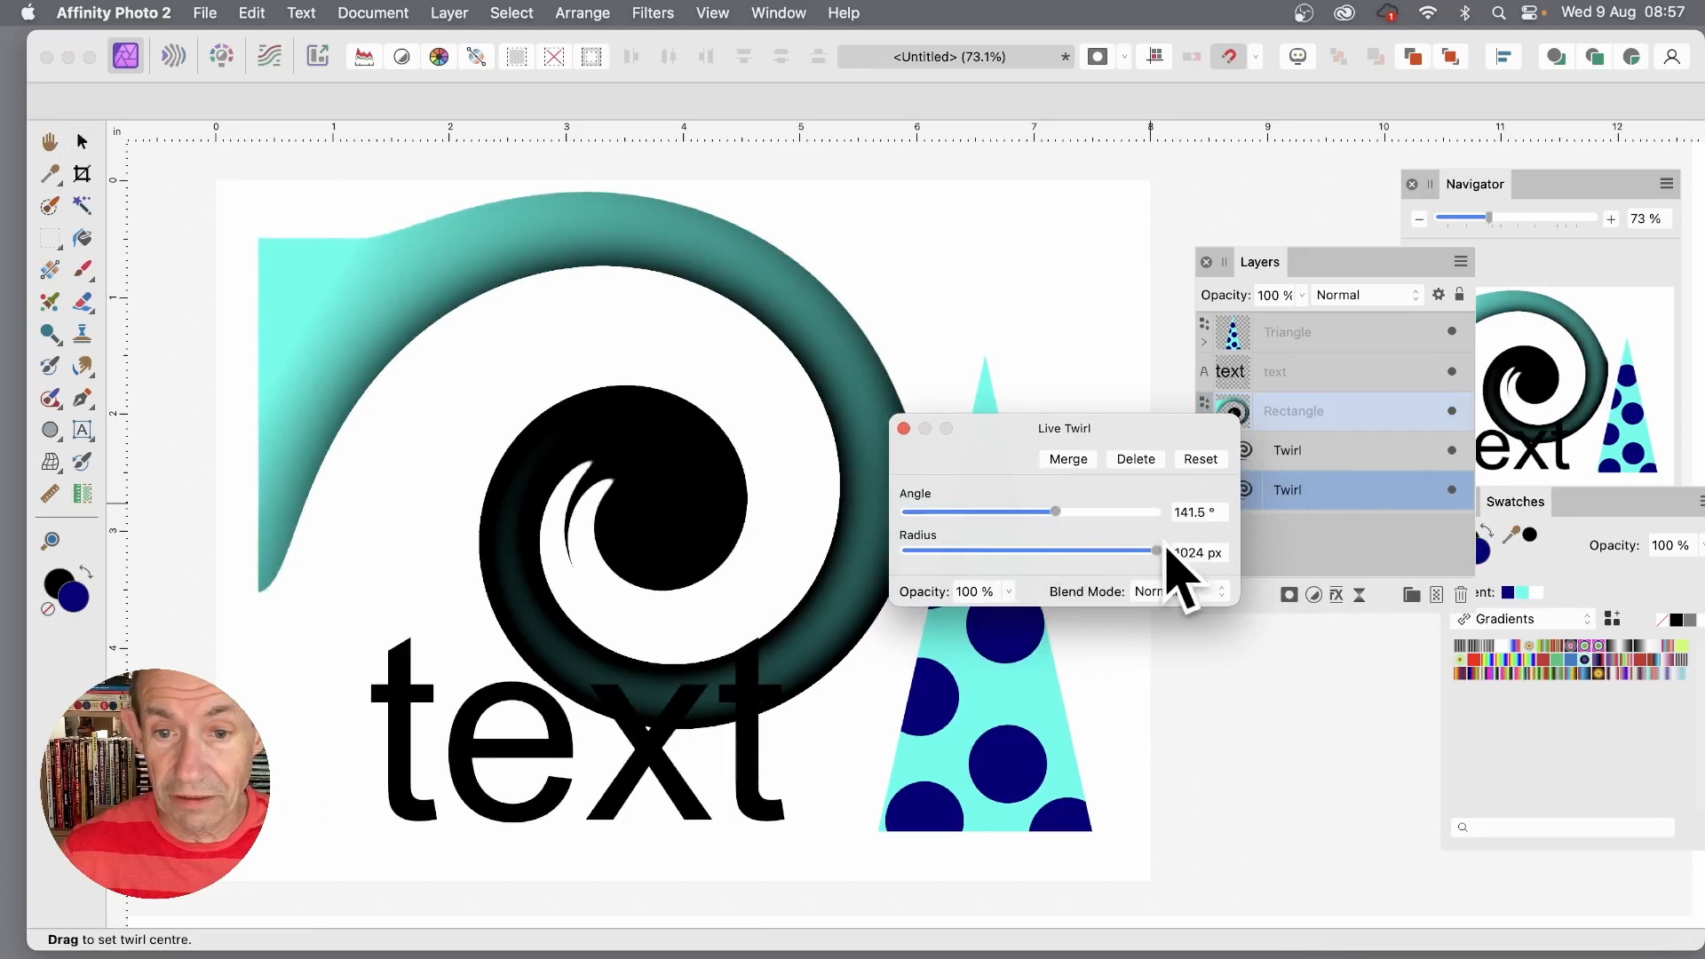
left_click_drag(1156, 550, 1121, 551)
left_click_drag(715, 678, 404, 268)
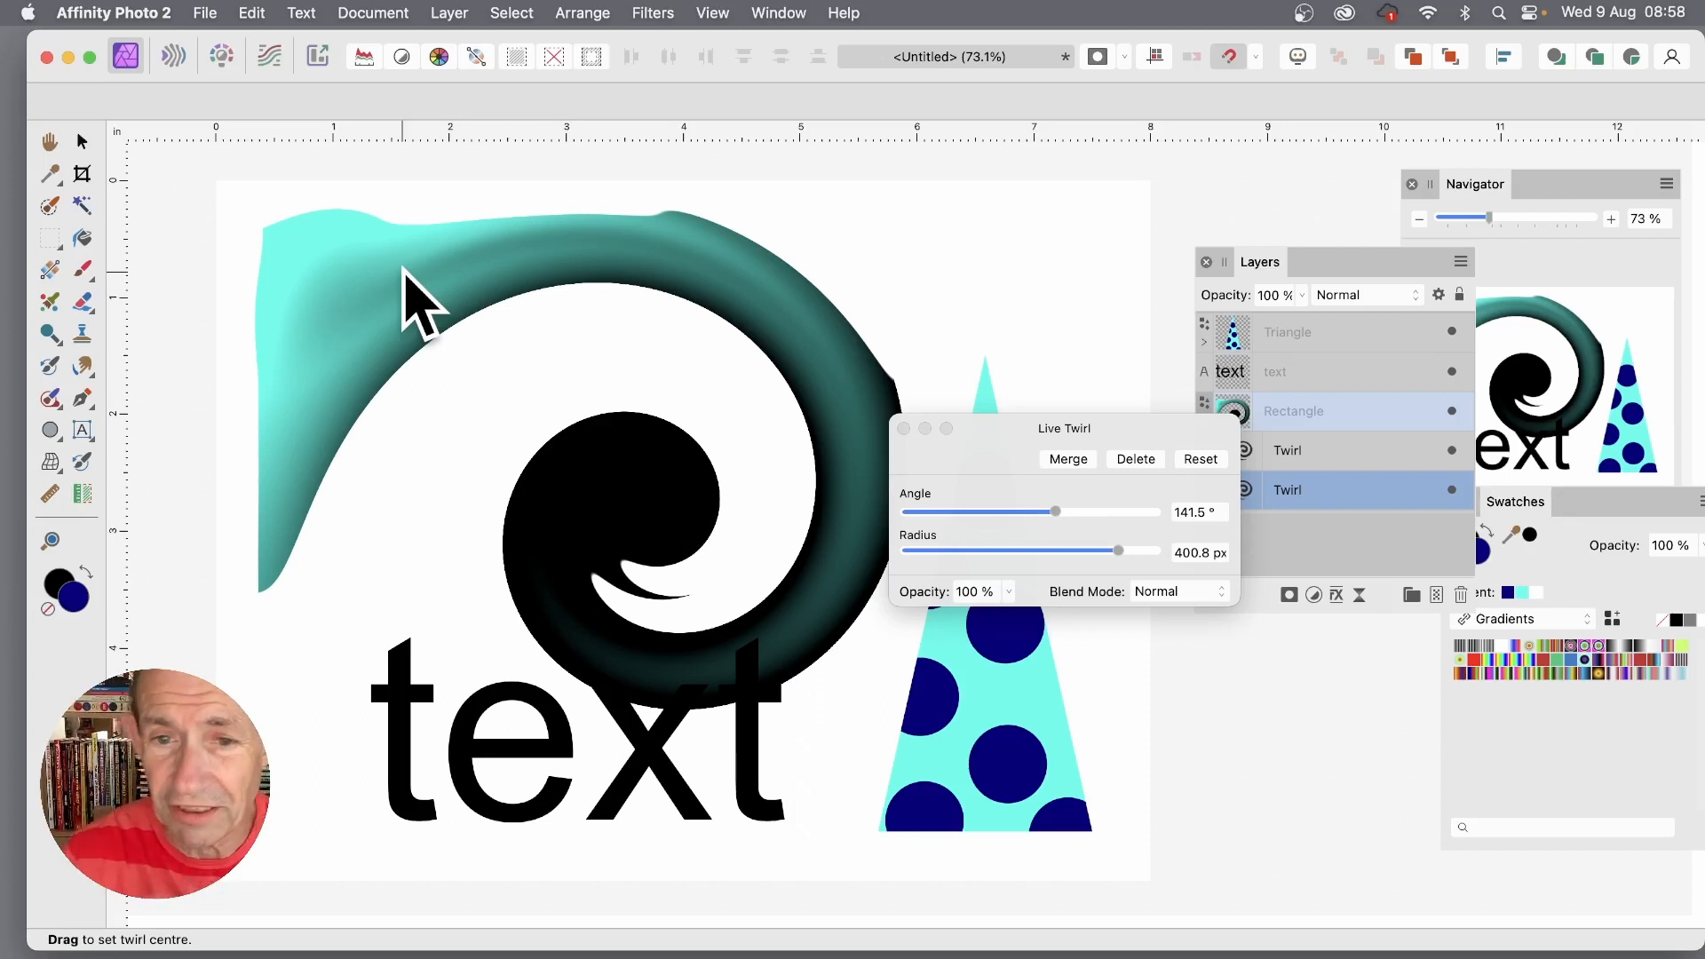
left_click(913, 422)
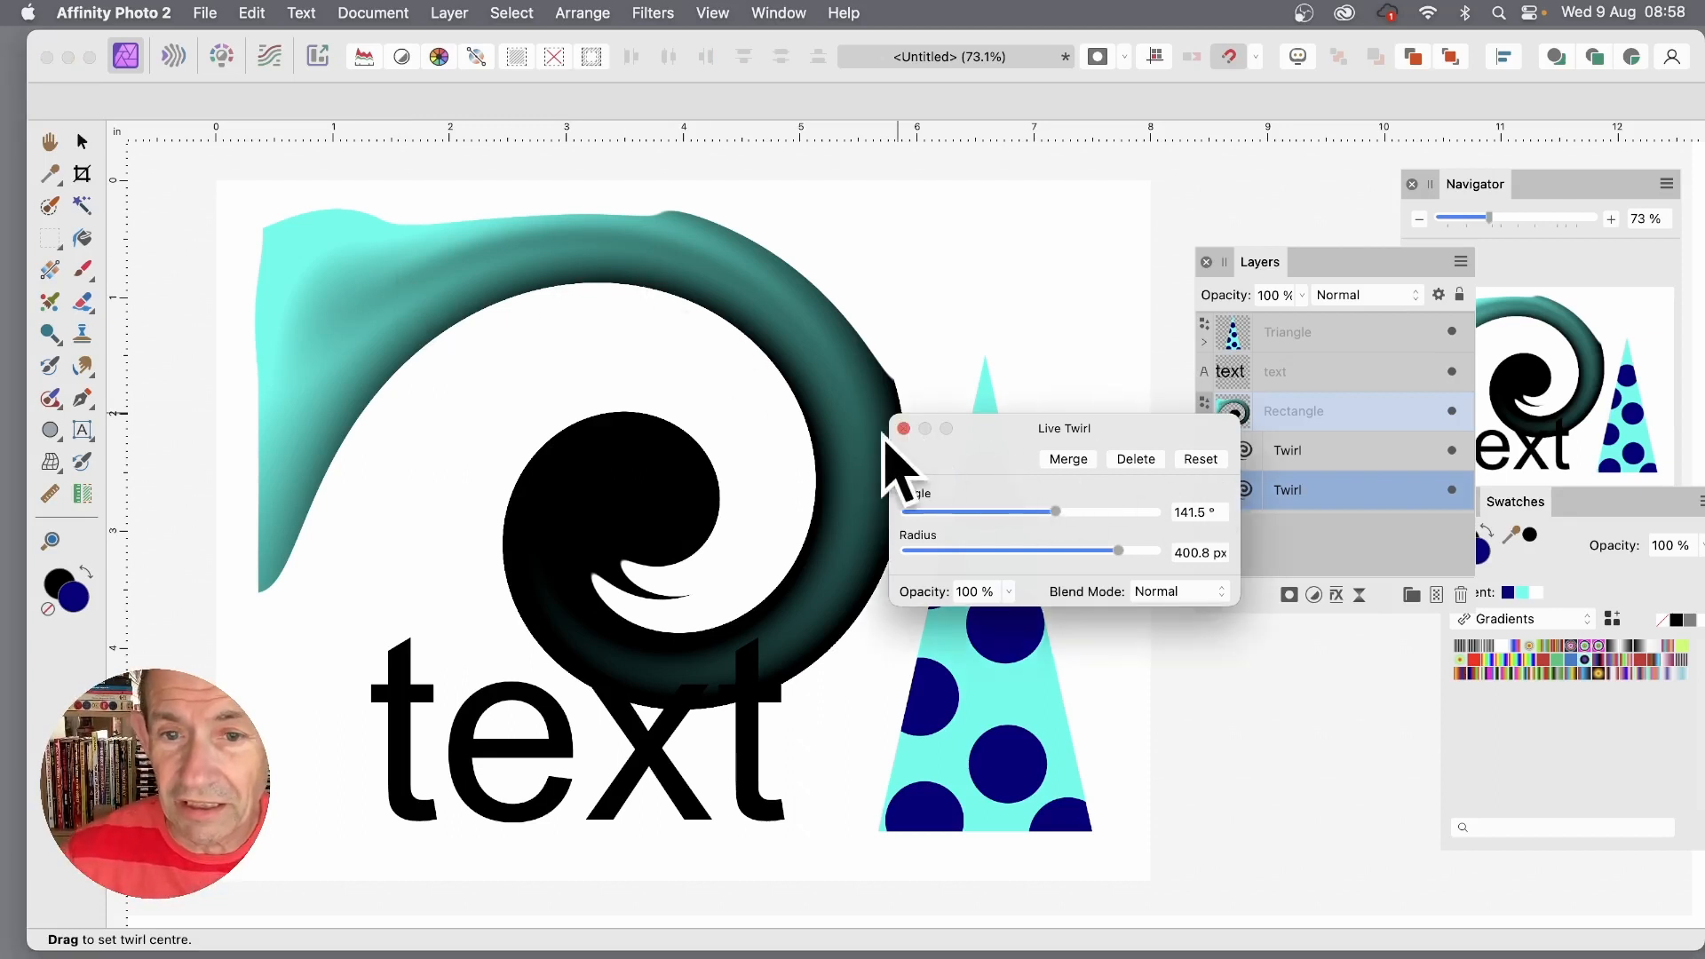
left_click(903, 429)
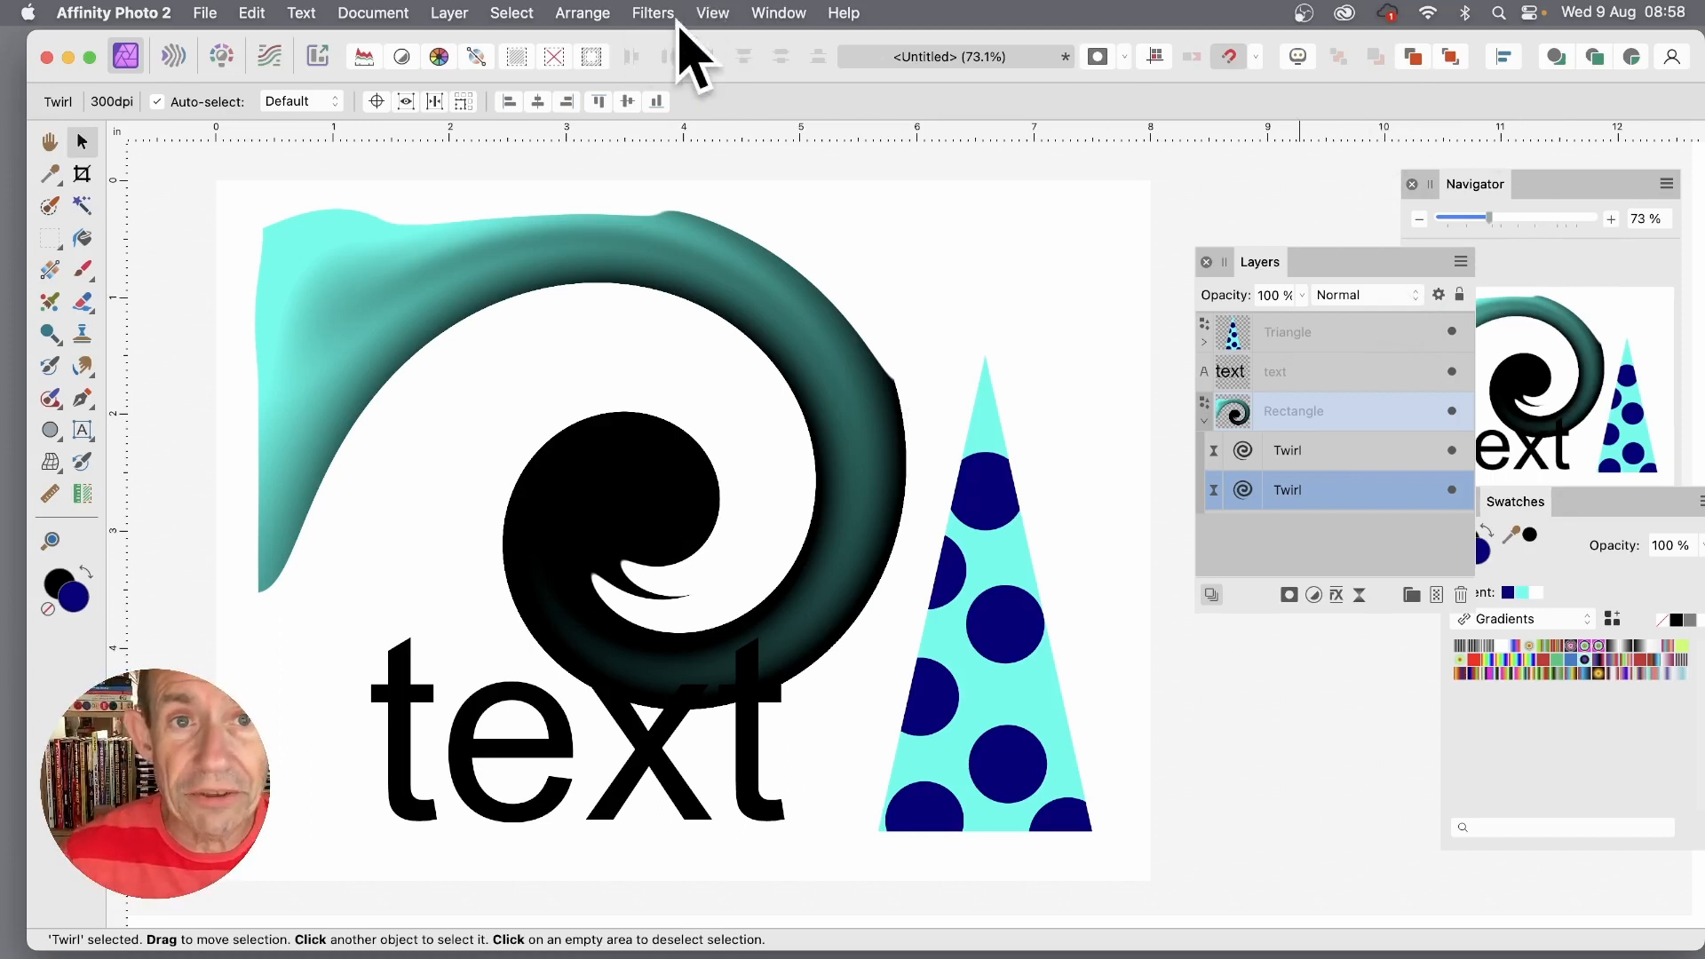
Add a live Gaussian Blur above the twirled Rectangle, raise its radius until the shape is clearly blurred, and close its settings.
left_click(461, 12)
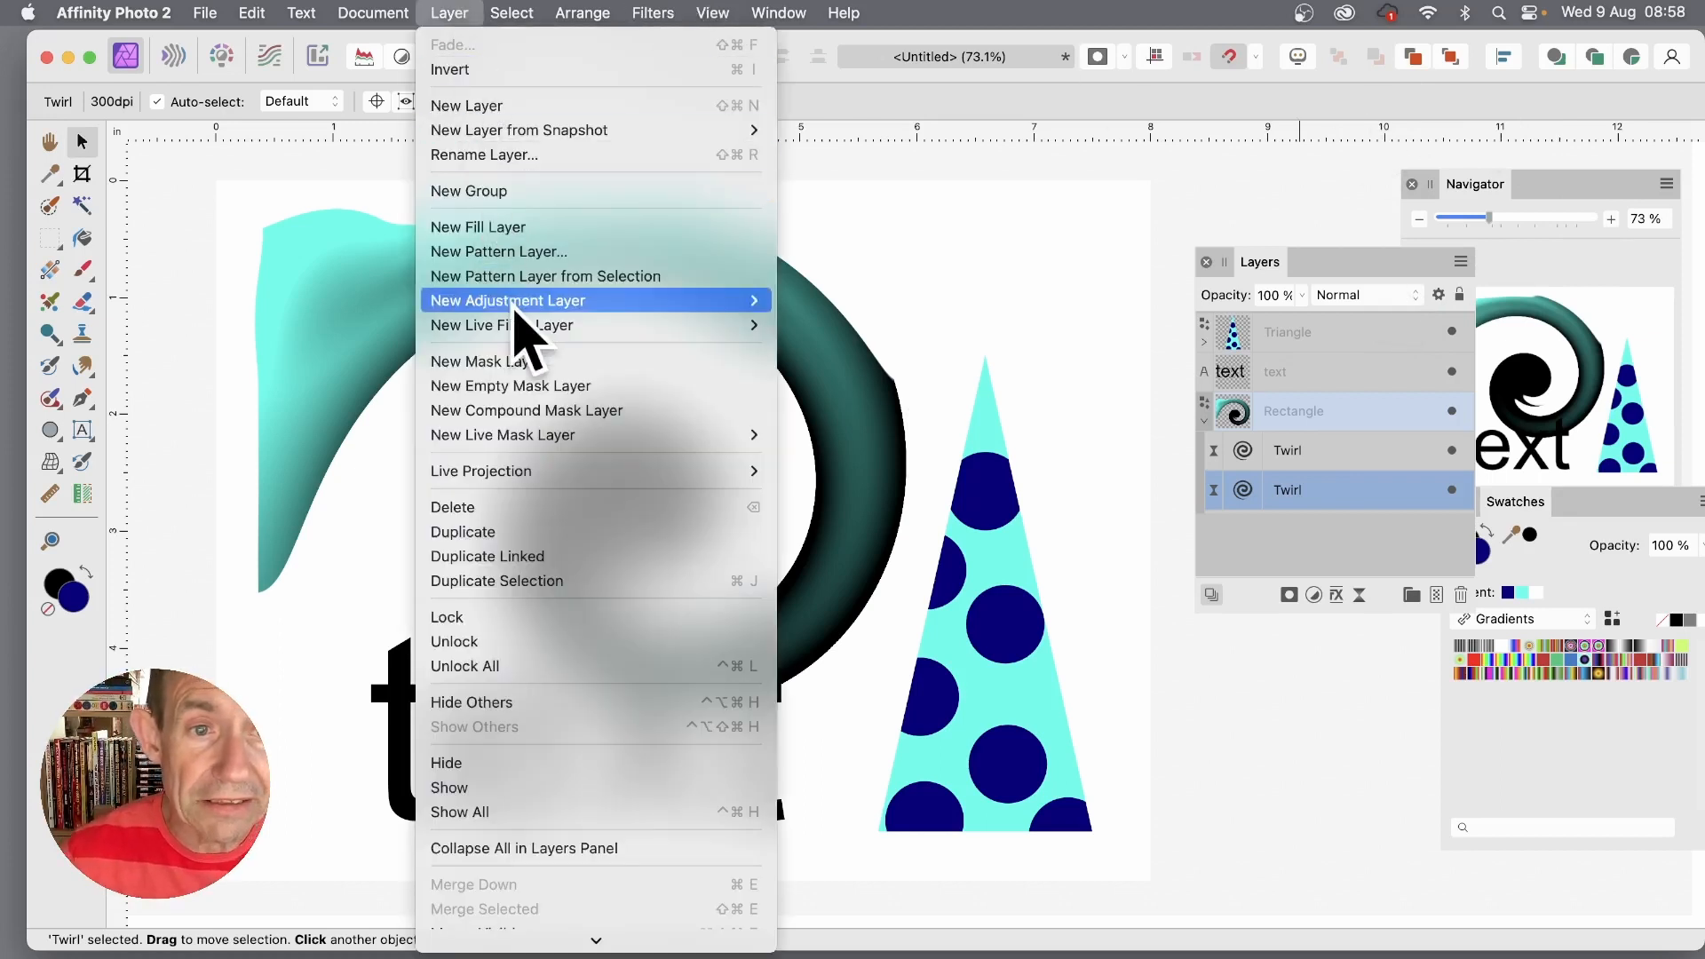
mouse_move(515, 325)
mouse_move(906, 325)
left_click(1053, 327)
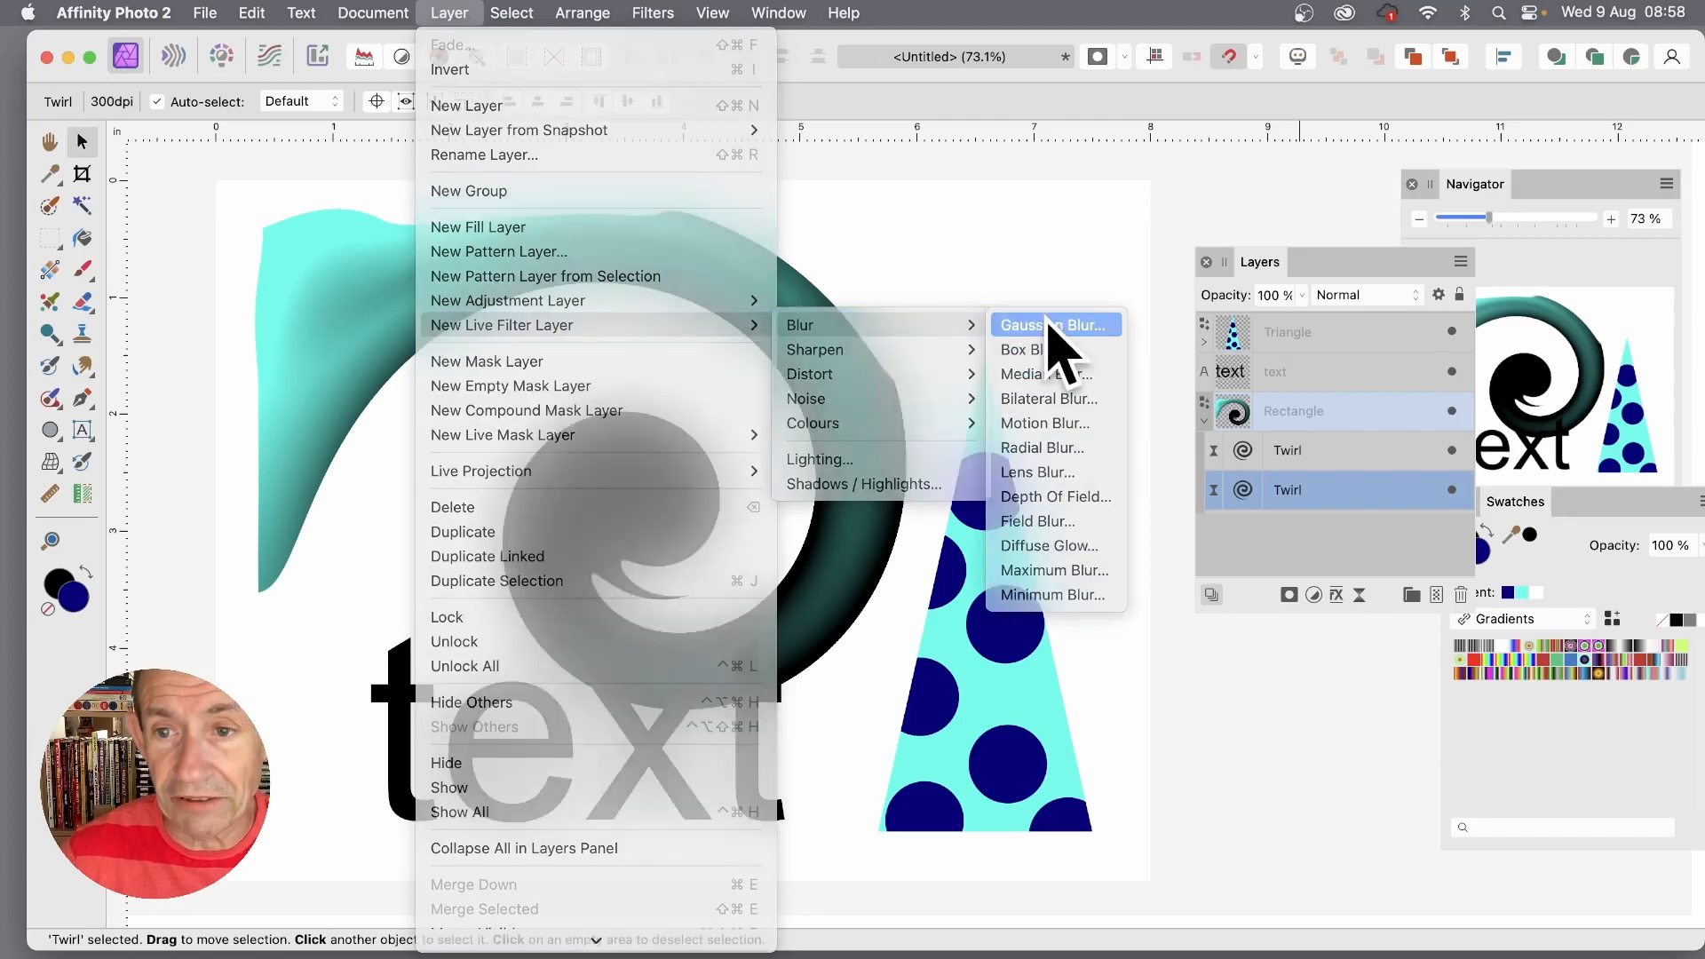
left_click_drag(1356, 830, 1501, 844)
left_click(1342, 764)
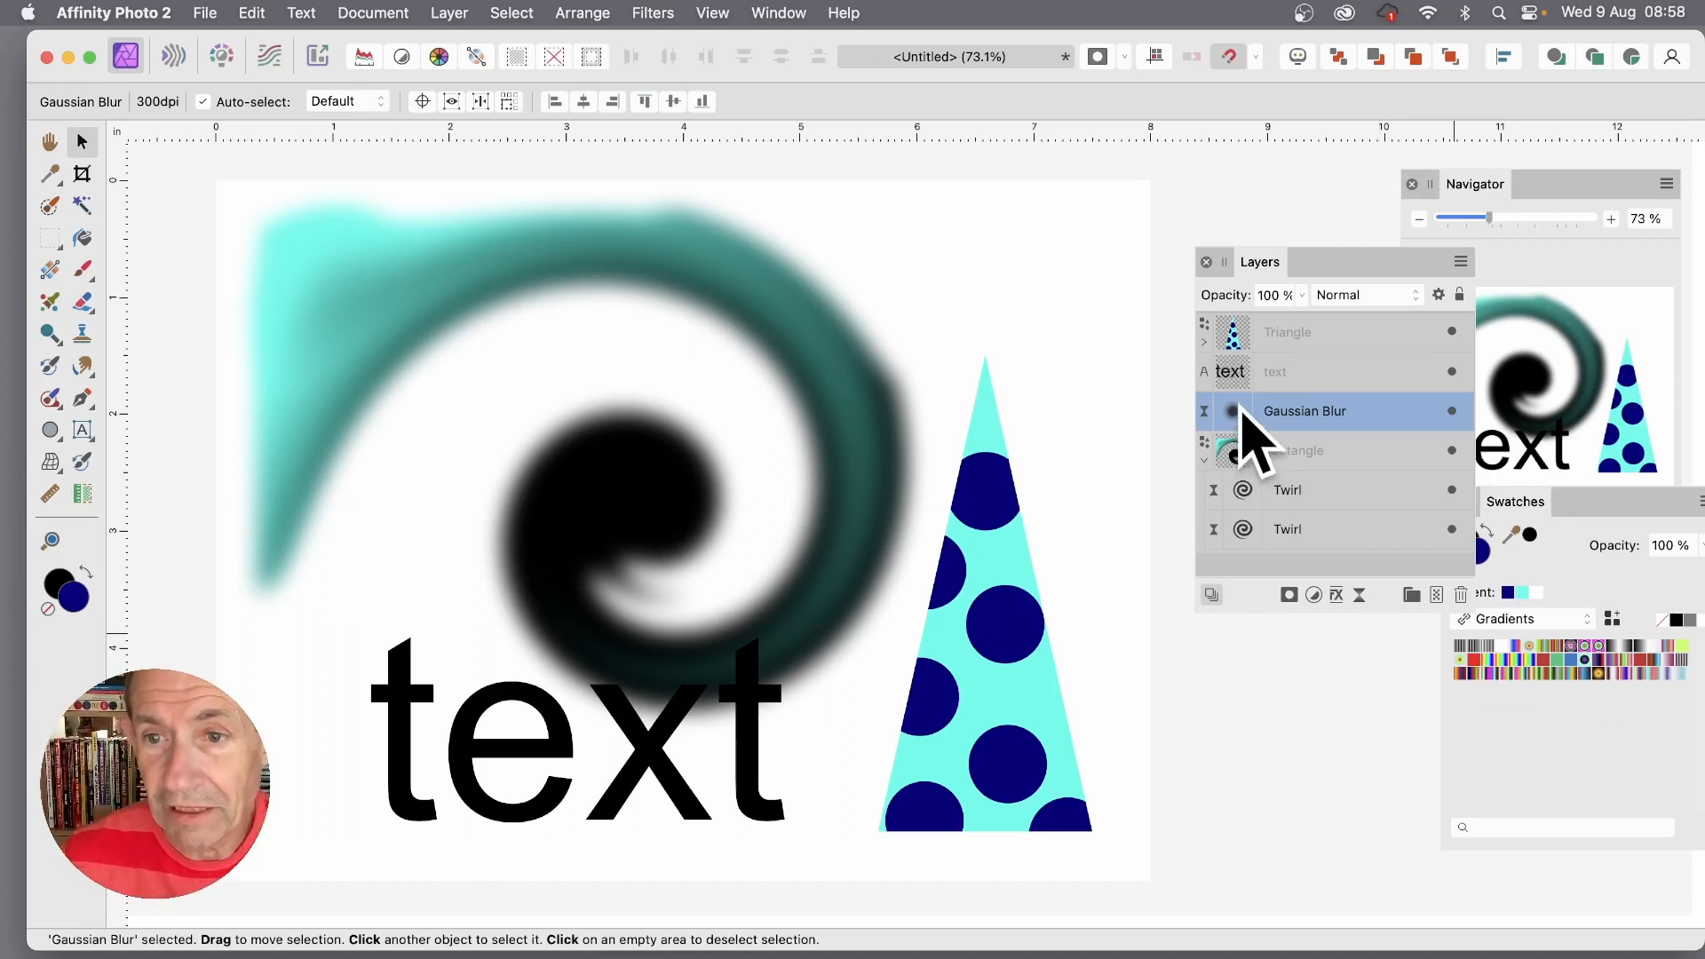
Nest the Gaussian Blur in the Rectangle and compare it below, above and between the two Twirls, leaving it above them.
left_click_drag(1238, 412, 1287, 465)
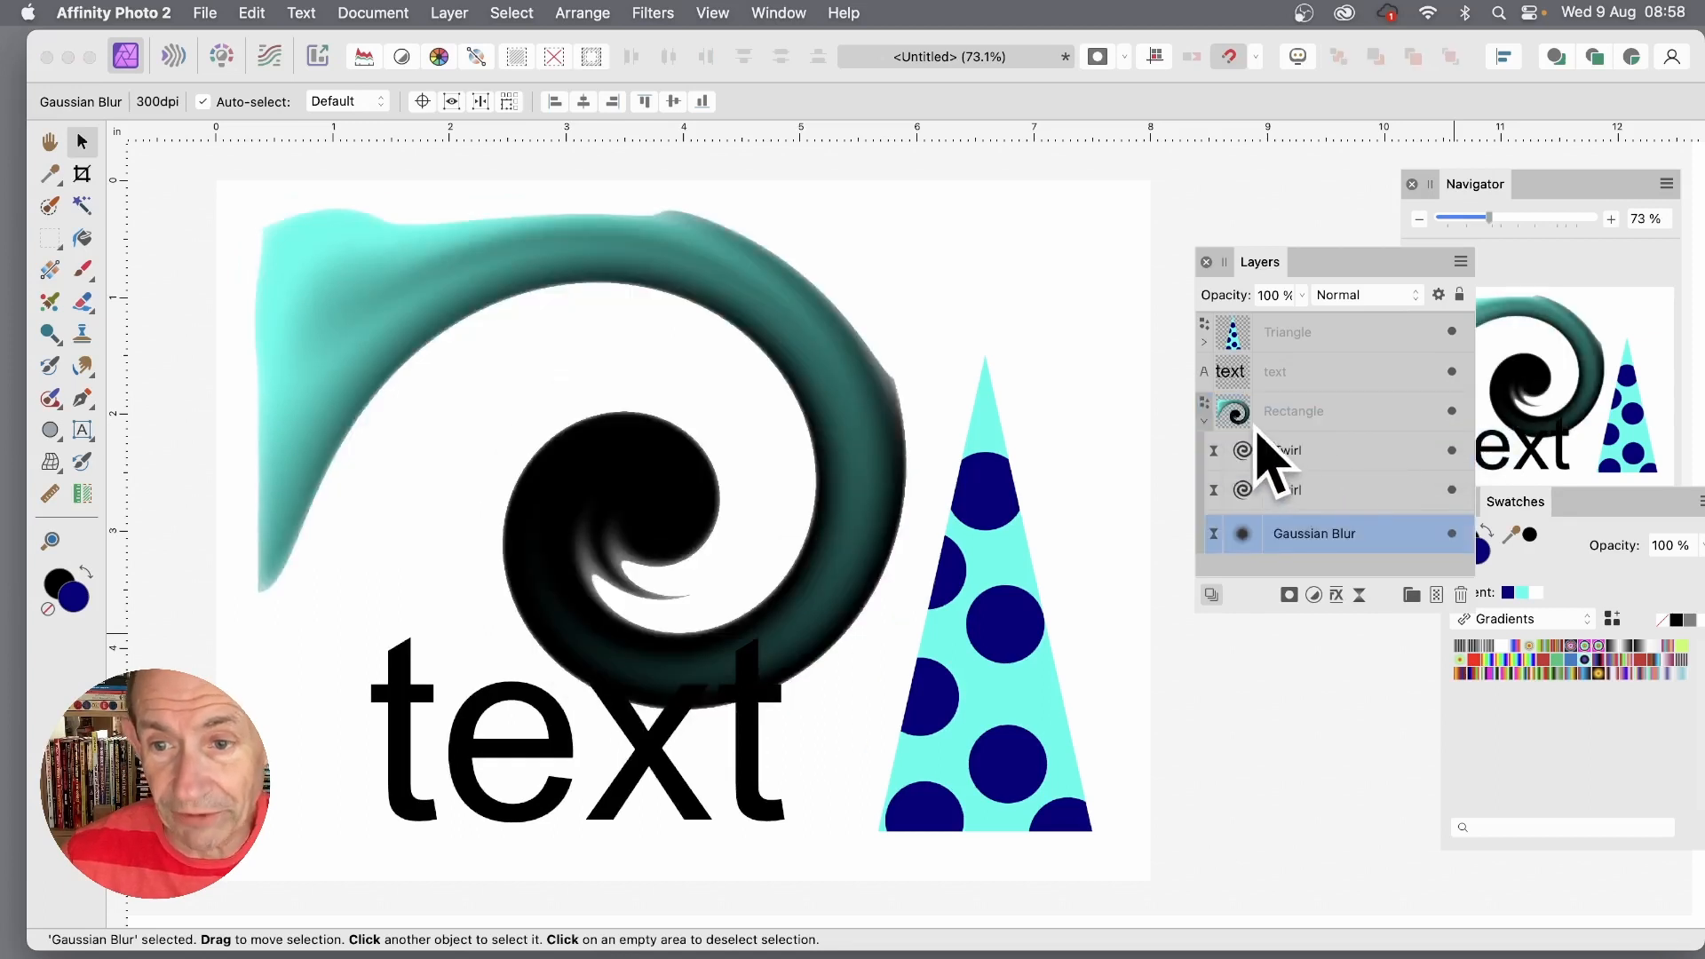
left_click_drag(1250, 535, 1236, 424)
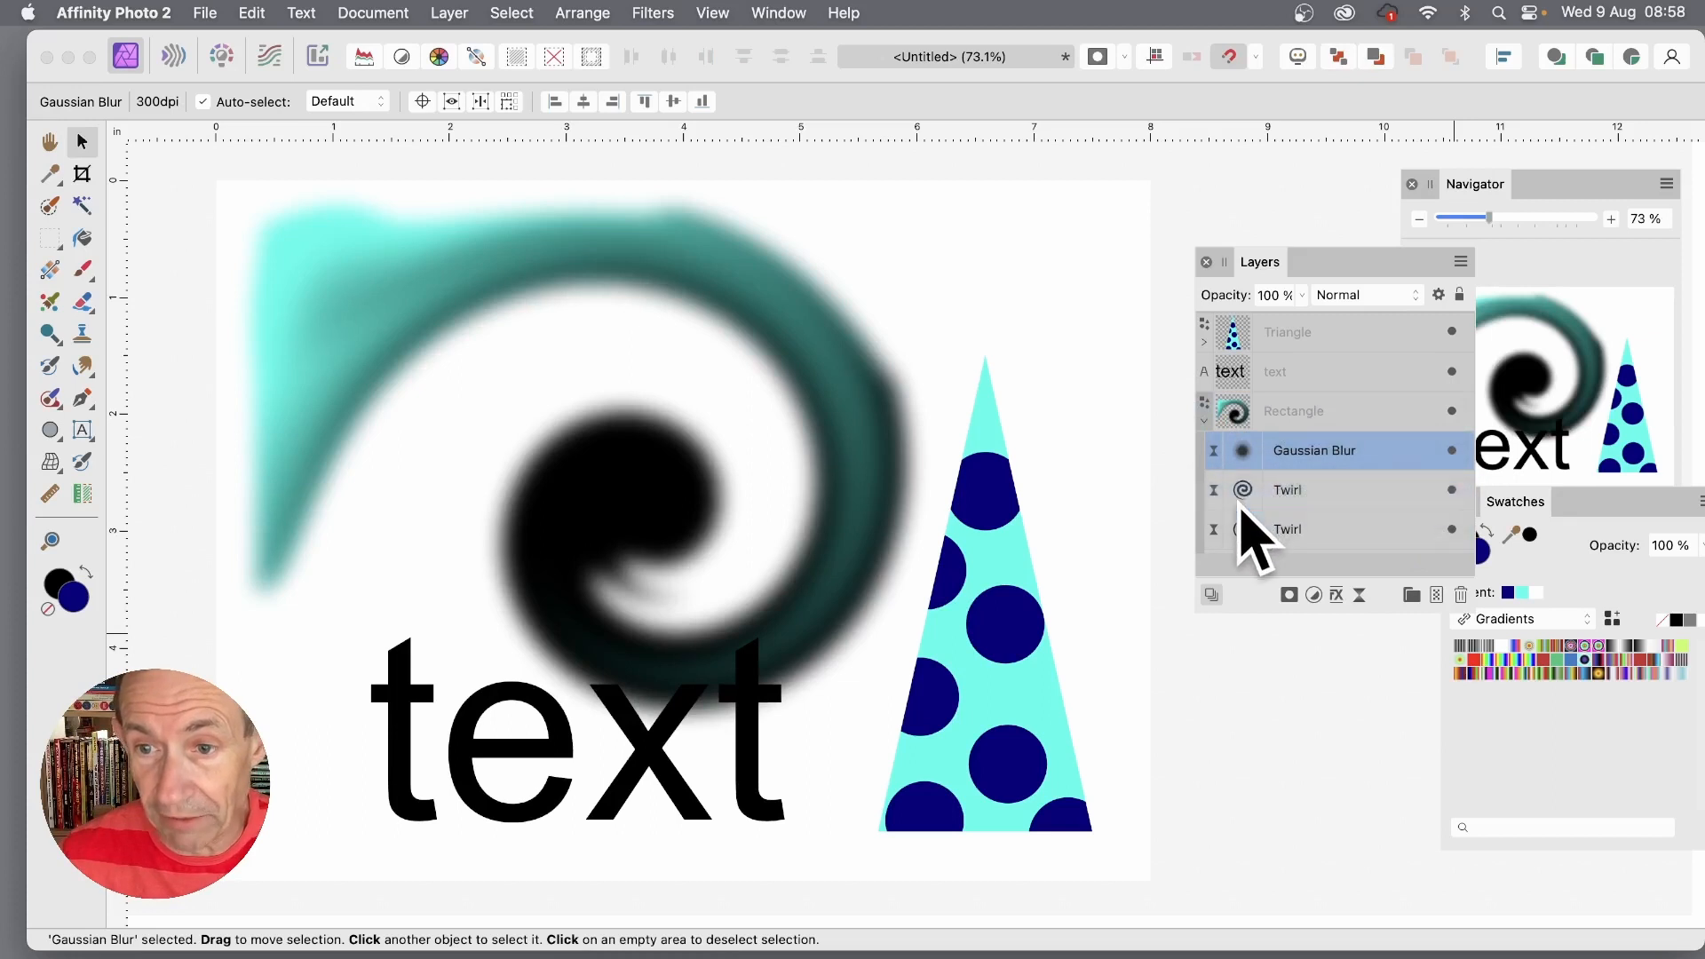
key("super+bracketleft")
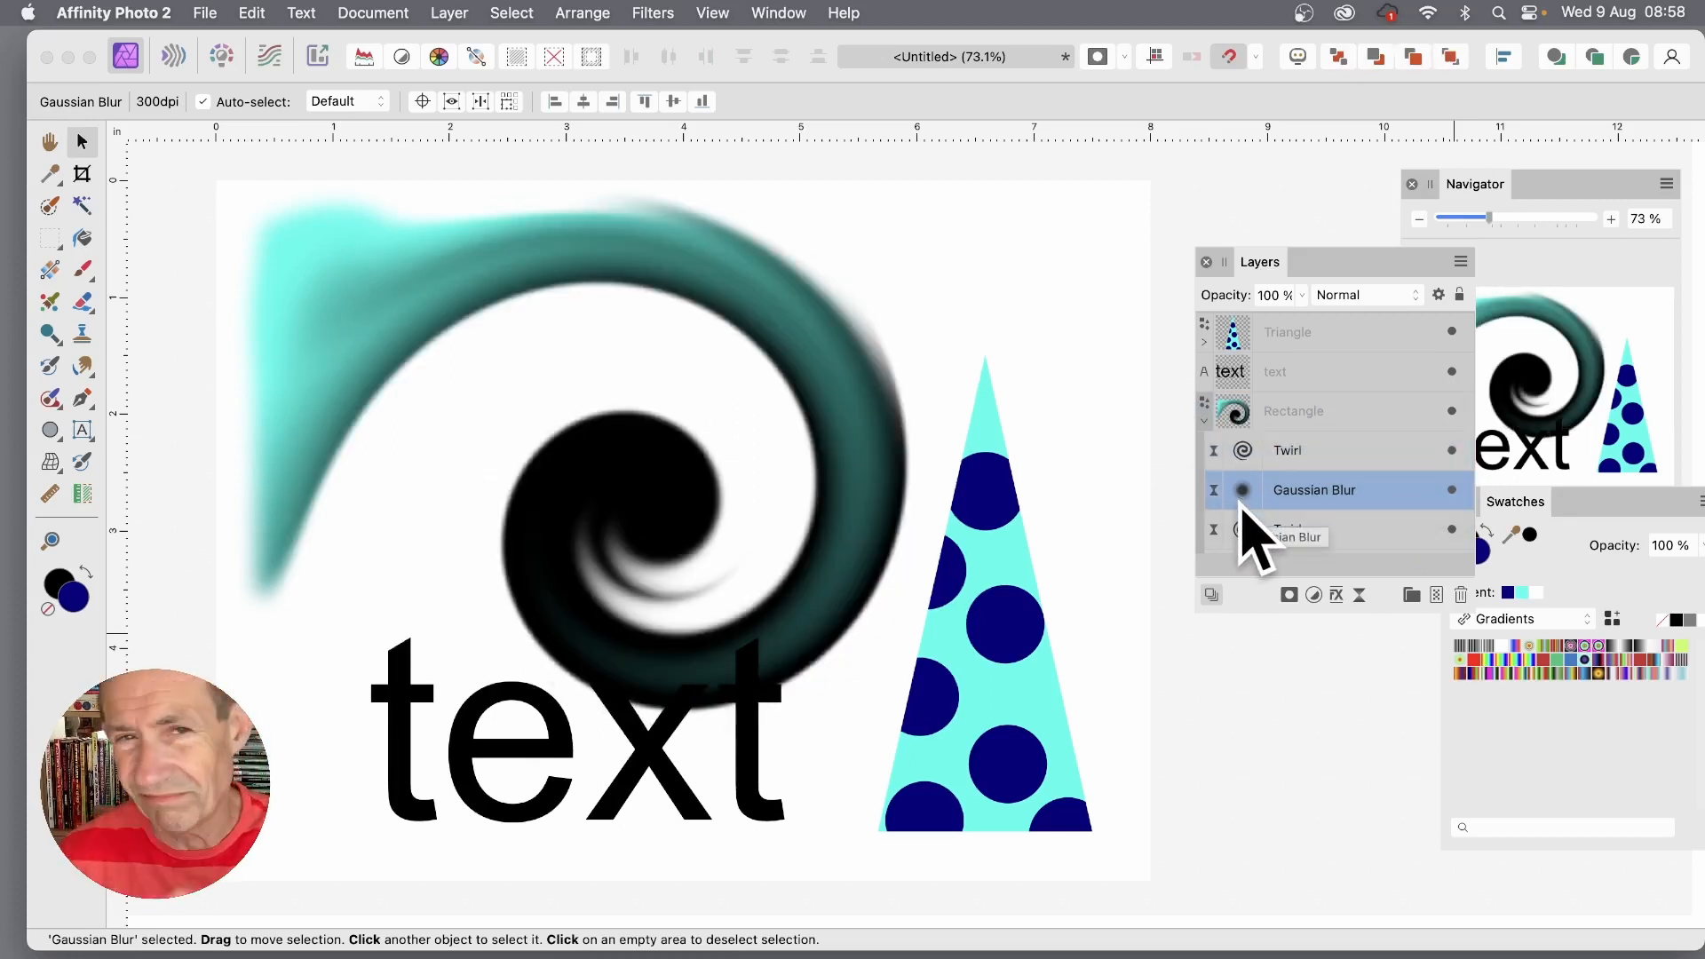
left_click_drag(1245, 494, 1235, 435)
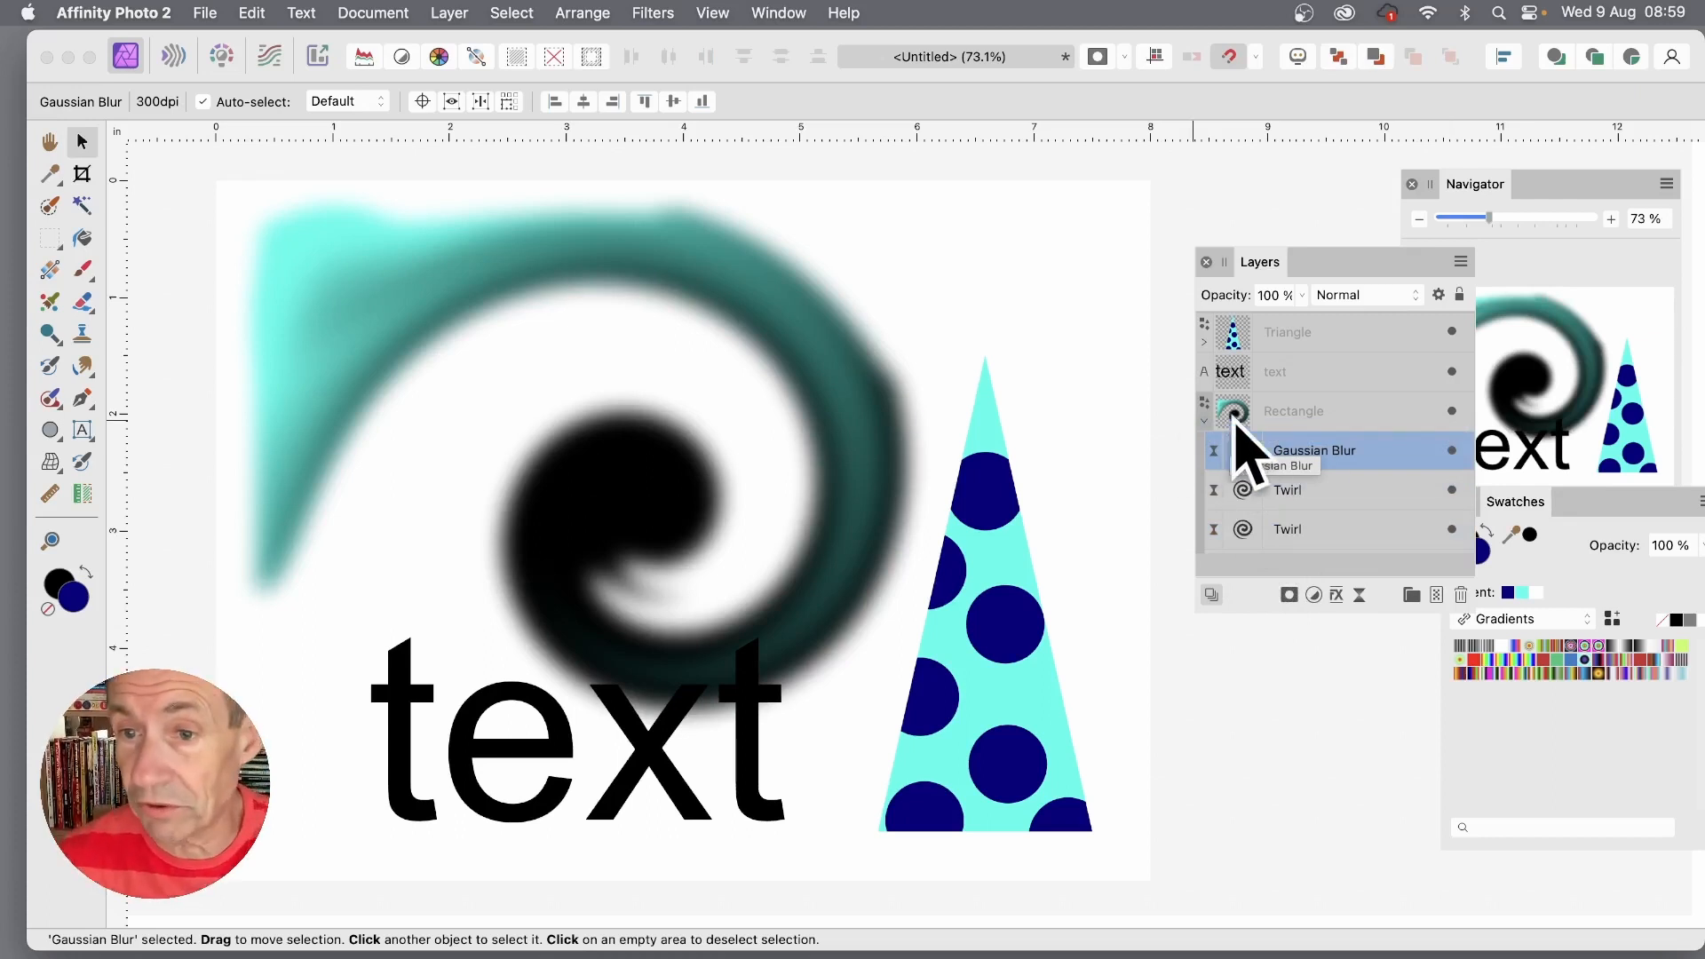
Move the Gaussian Blur from the Rectangle onto the text layer, then delete the blur.
left_click_drag(1252, 453, 1228, 367)
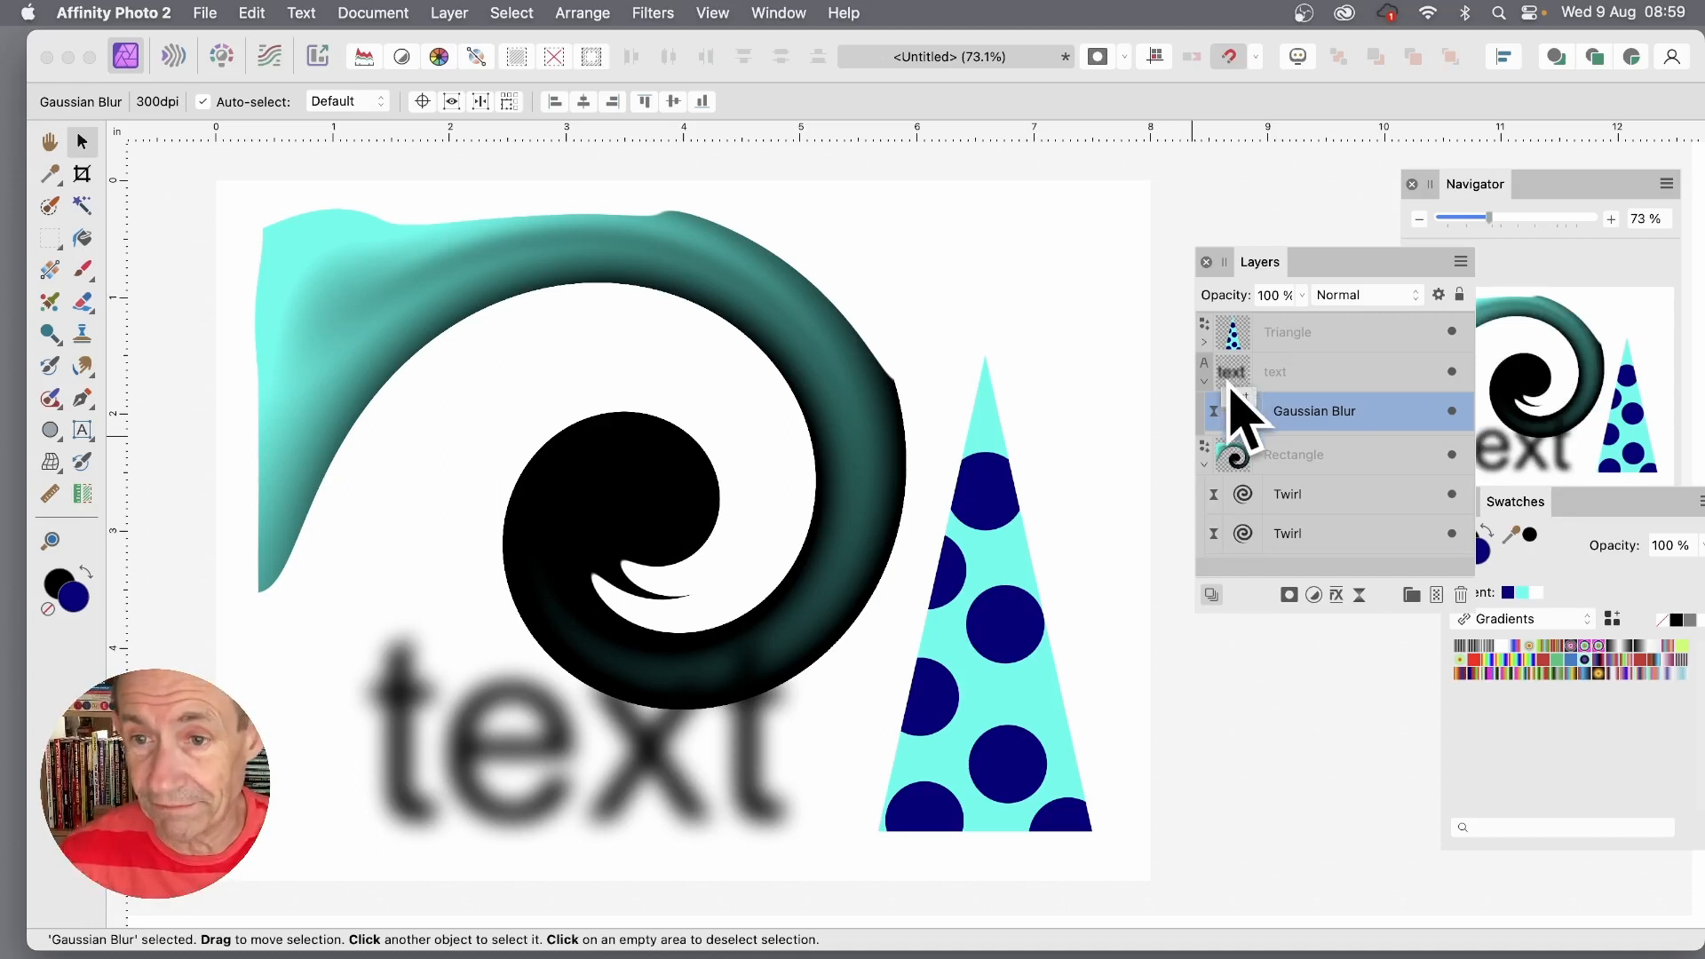
left_click(1461, 595)
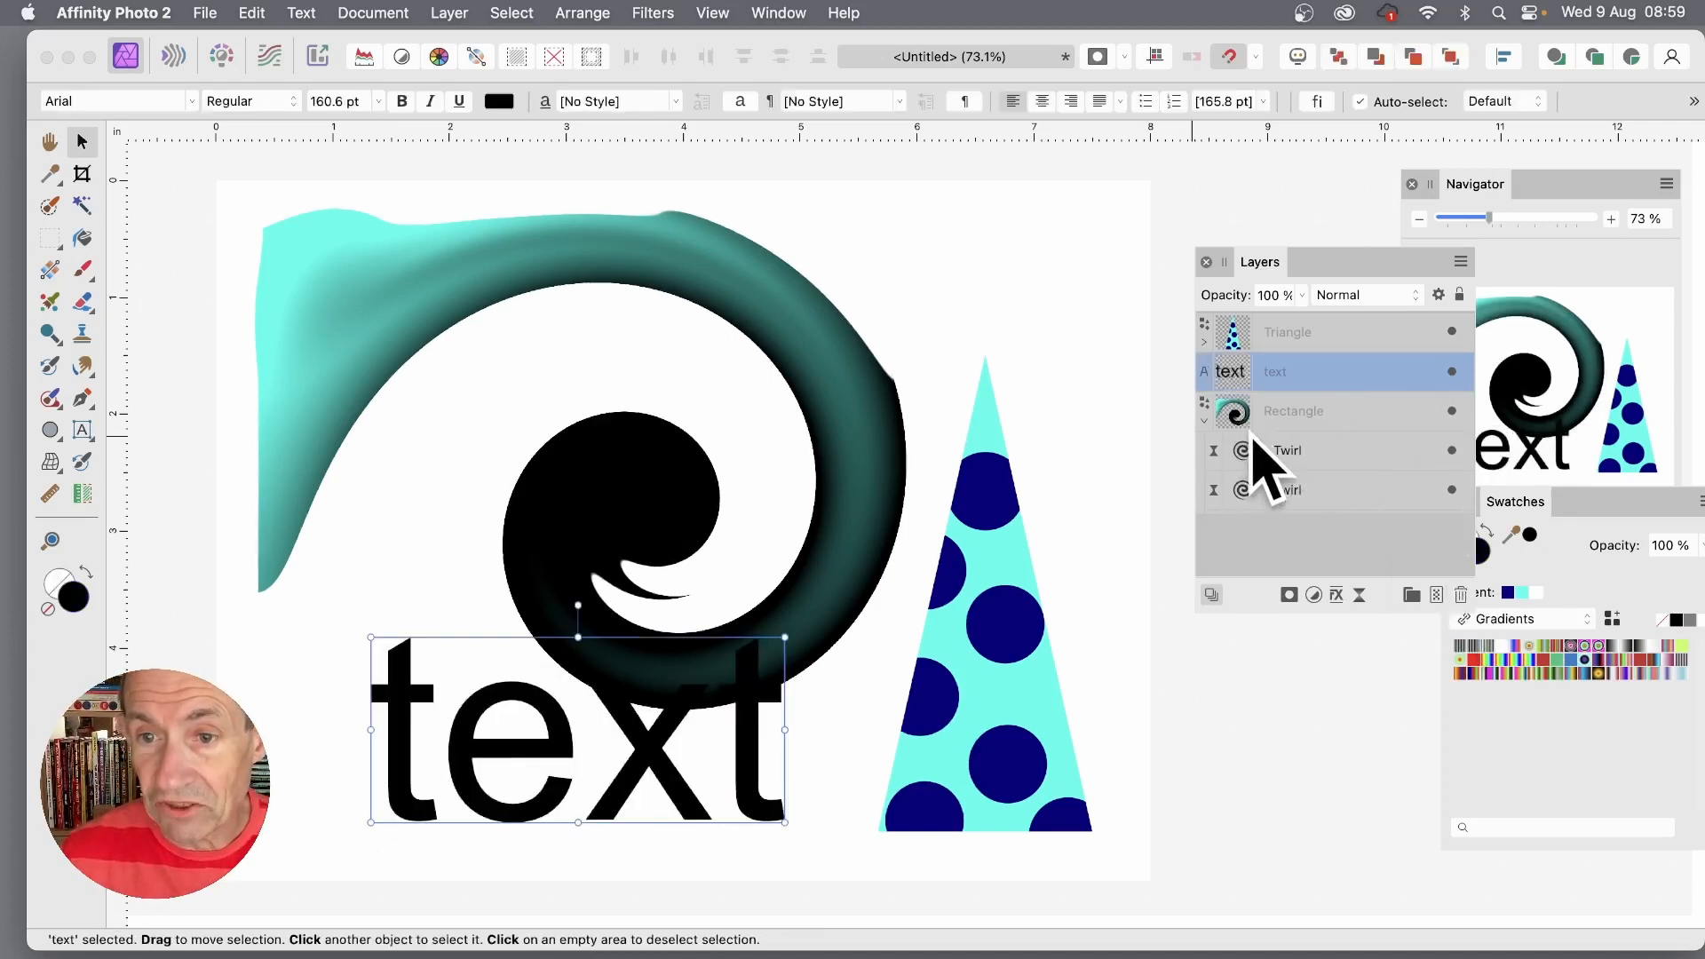
Delete both Twirl filters from the Rectangle layer.
left_click(1204, 421)
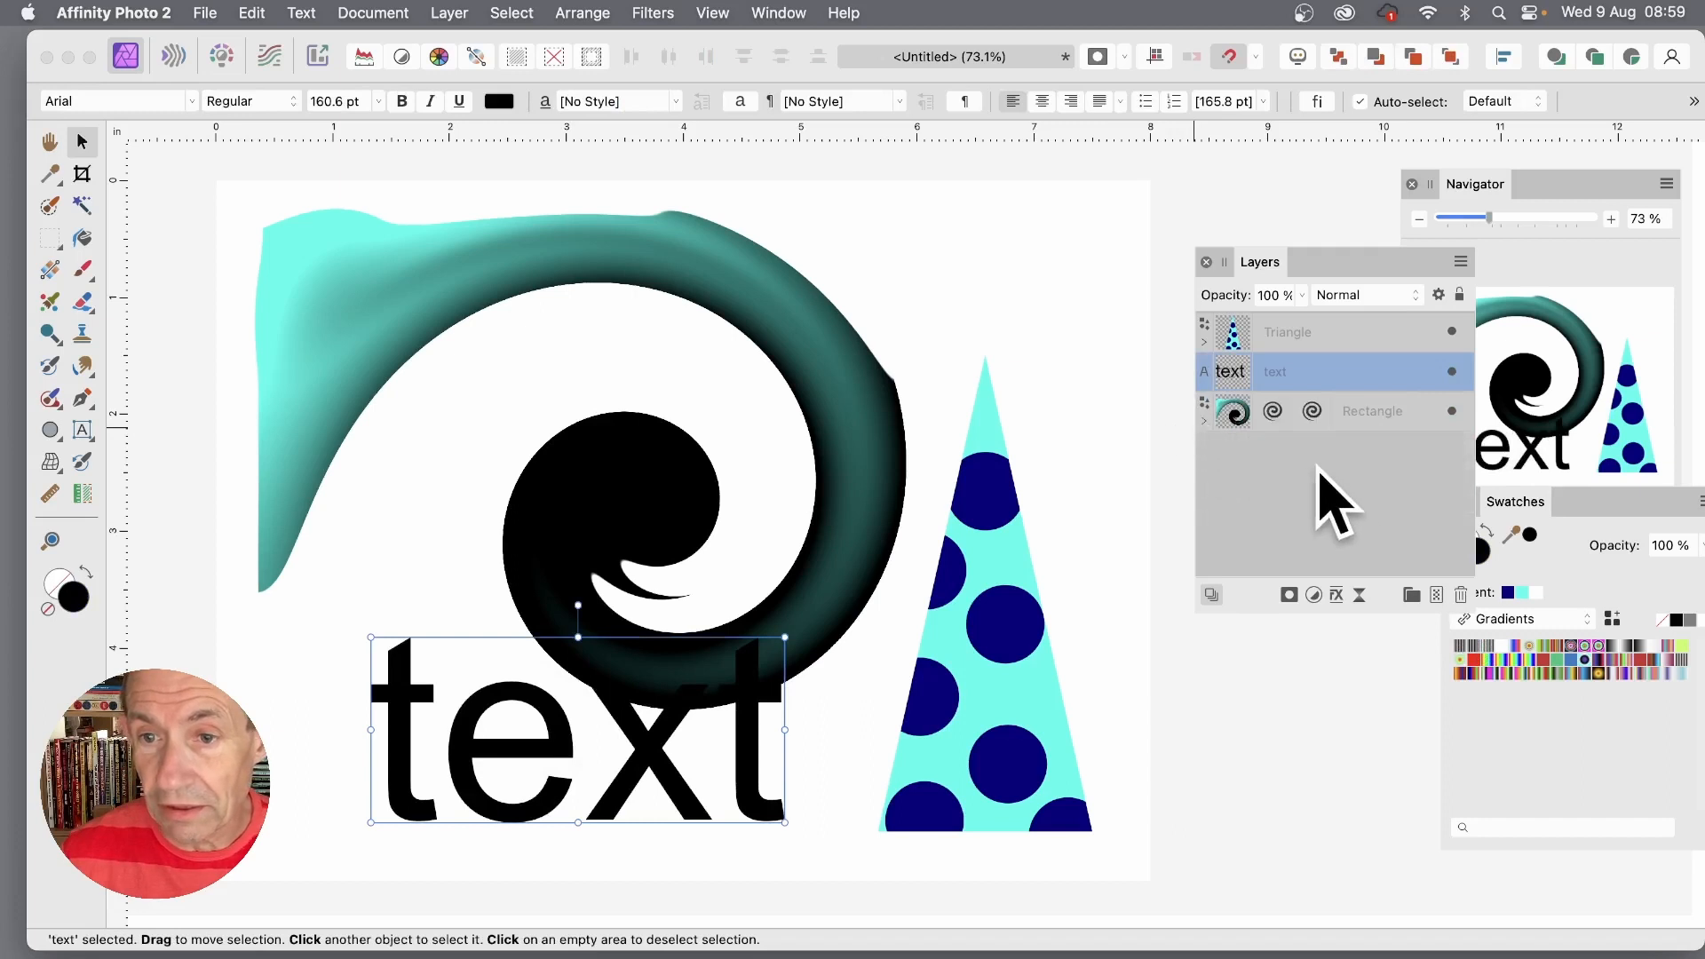
left_click(1316, 464)
left_click(1289, 376)
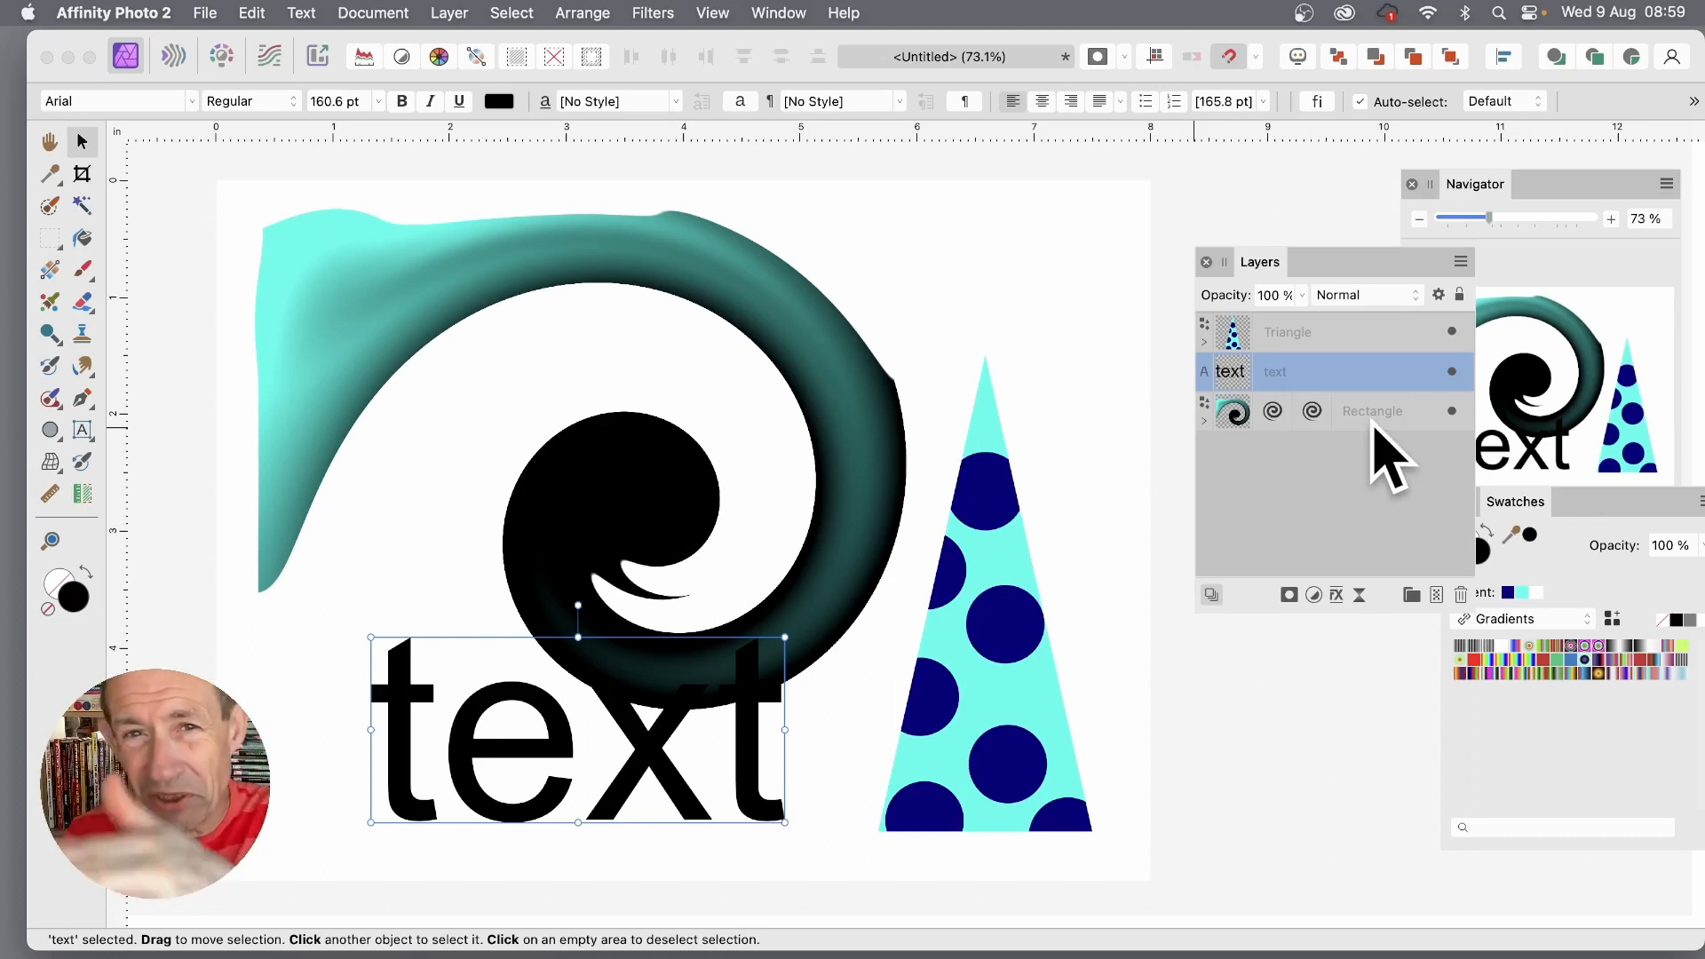
left_click(1205, 420)
left_click(1328, 452)
left_click(1341, 488, "shift")
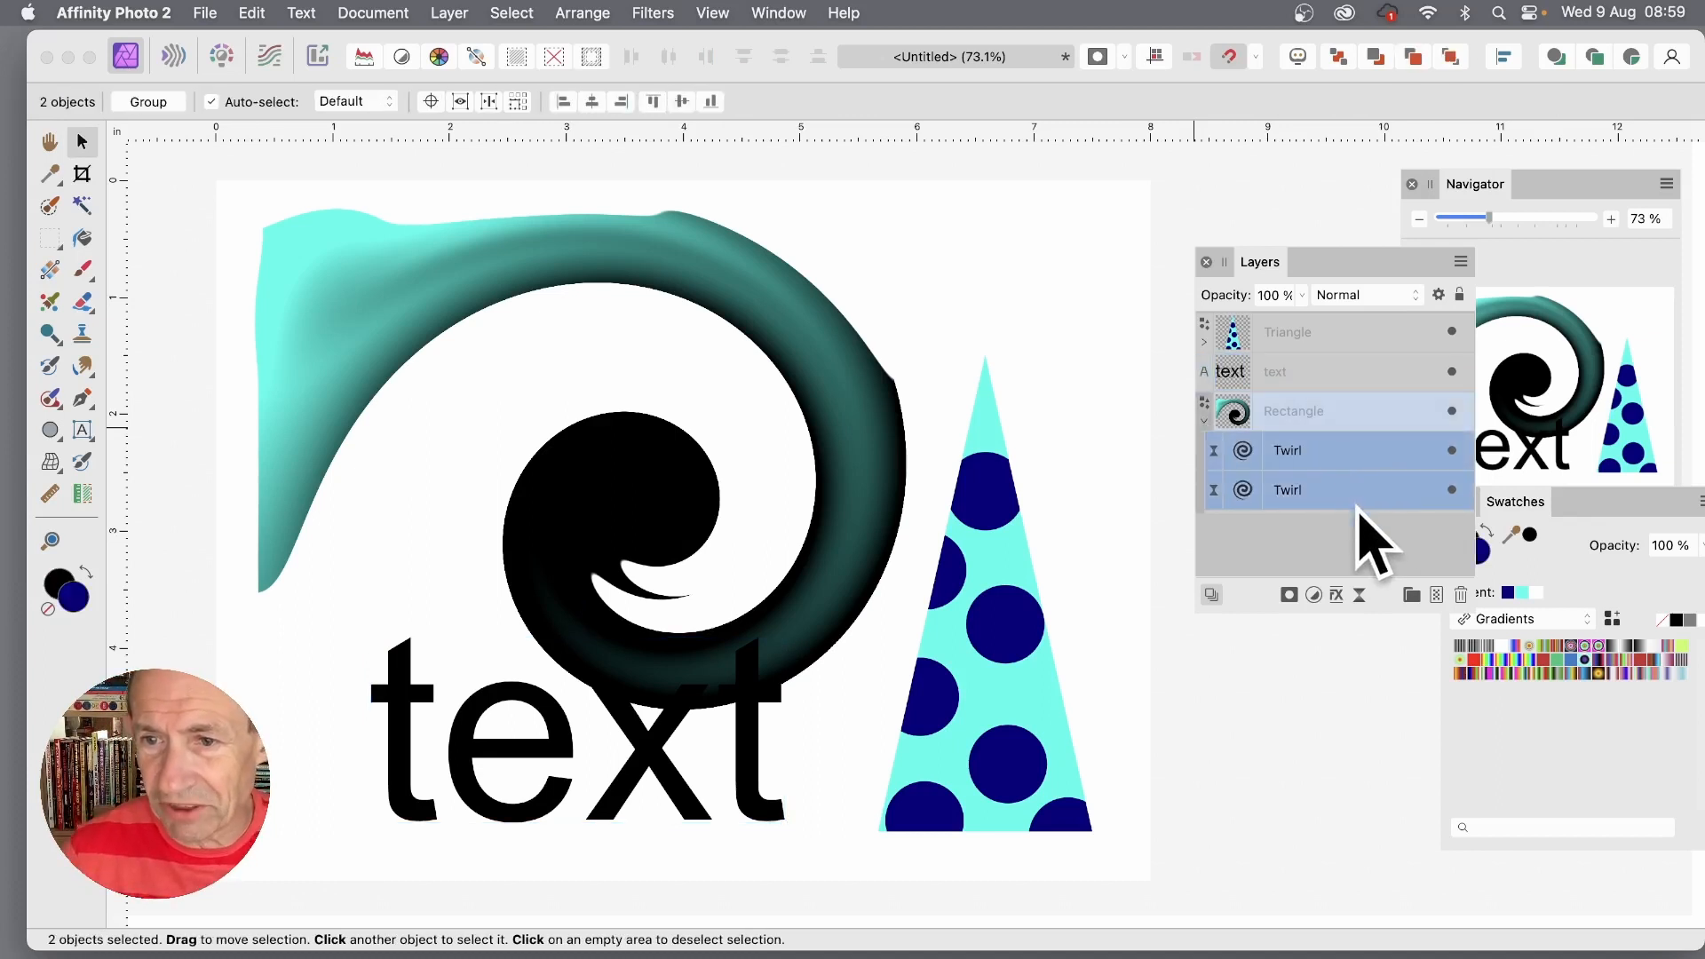
left_click(1460, 594)
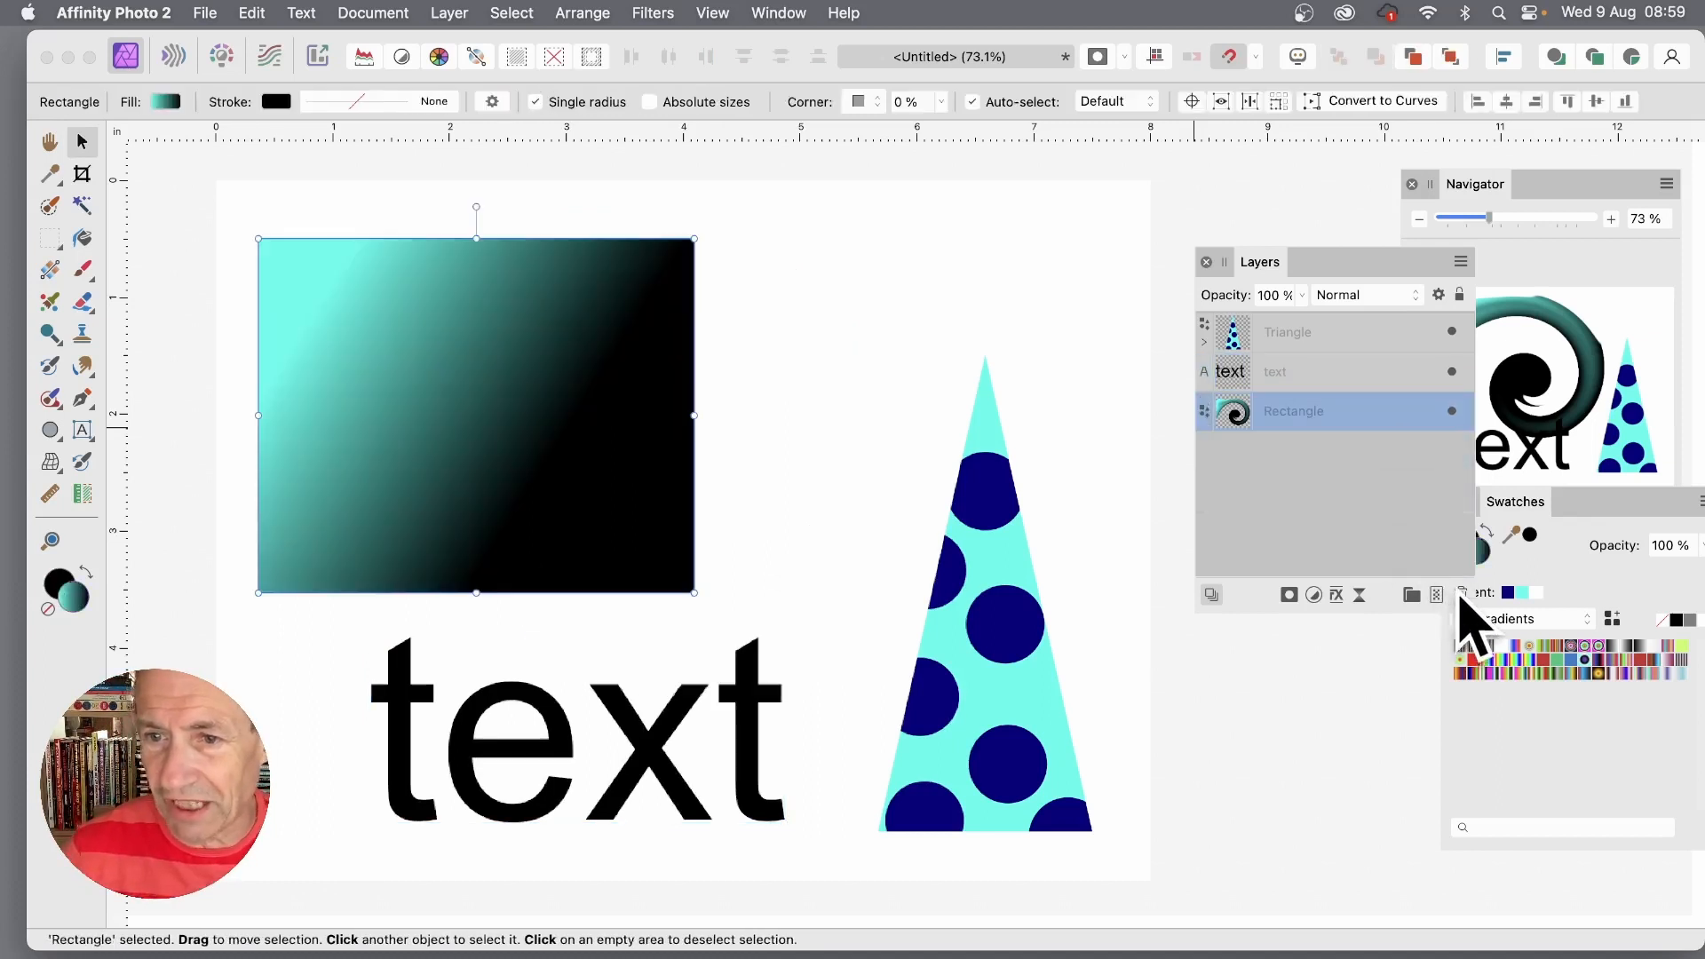
Group the text and Rectangle layers.
left_click(1317, 373, "shift")
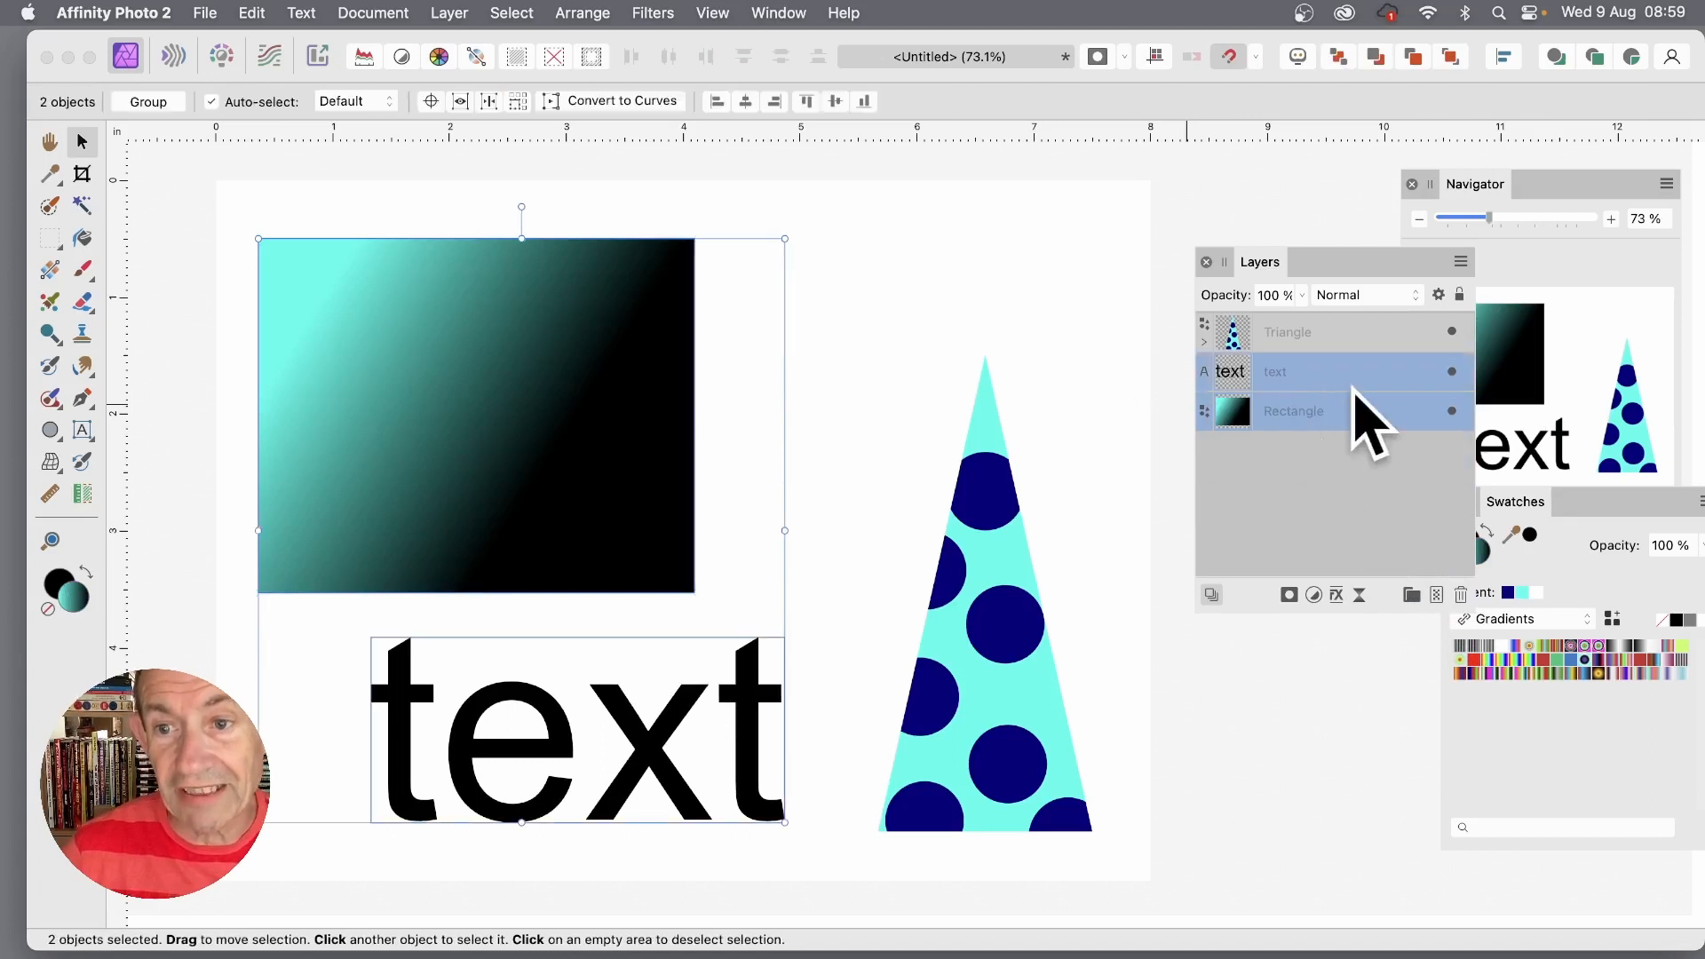
right_click(1304, 391)
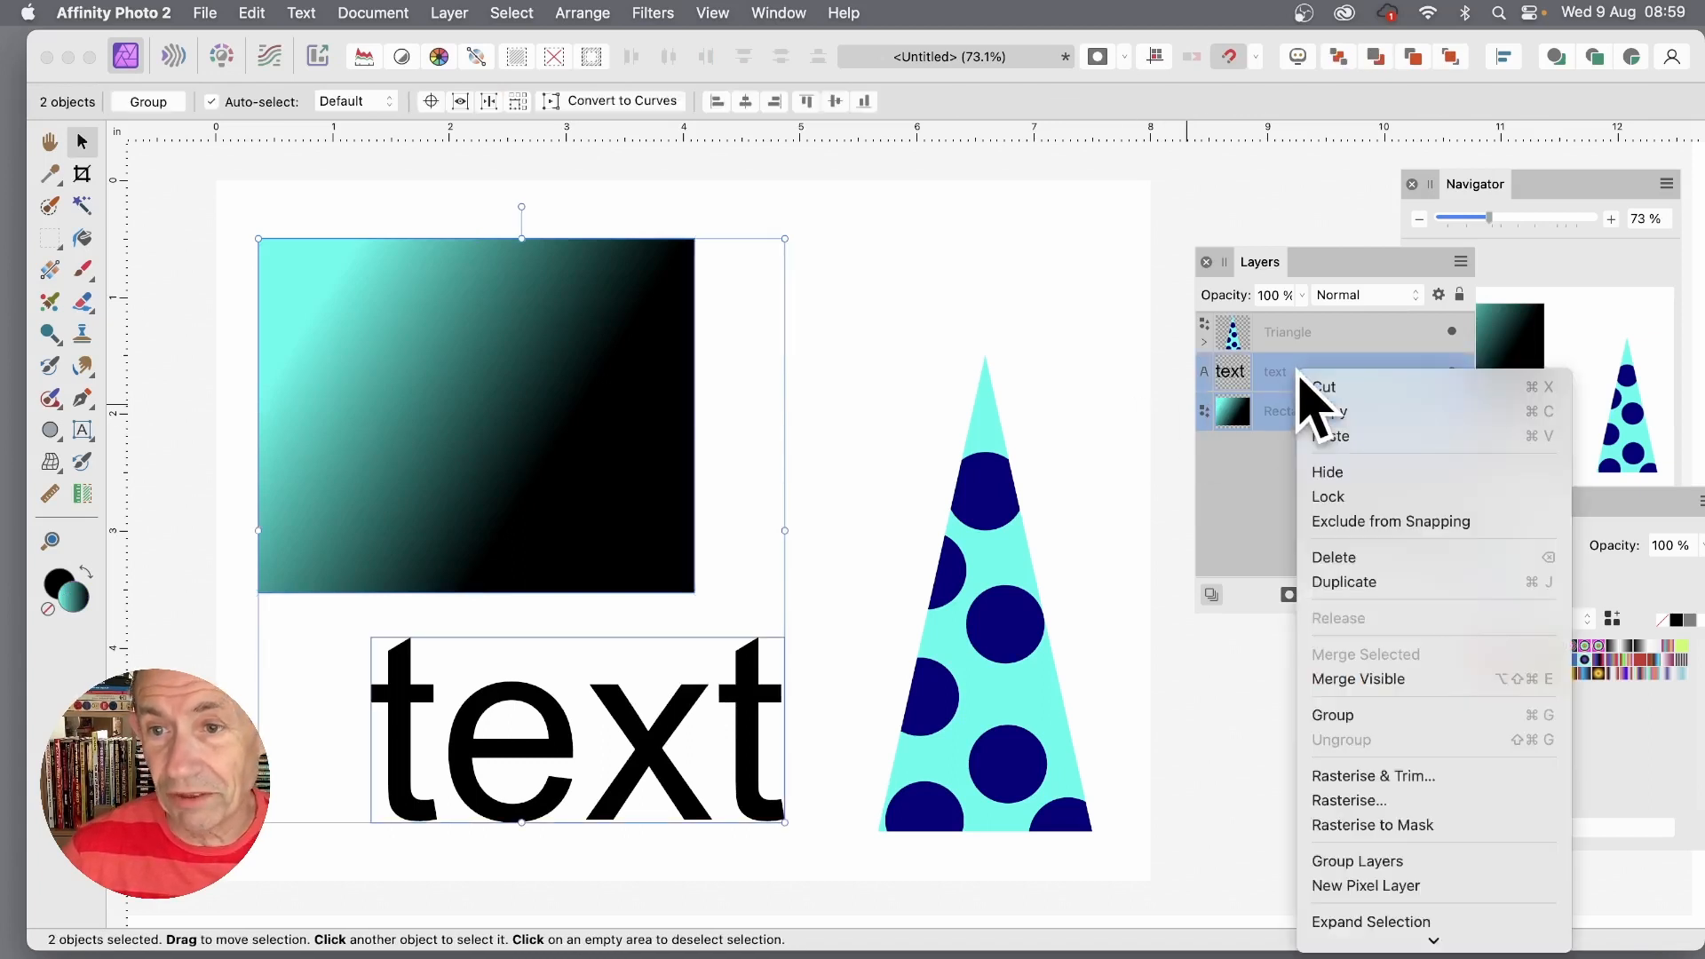
left_click(1385, 716)
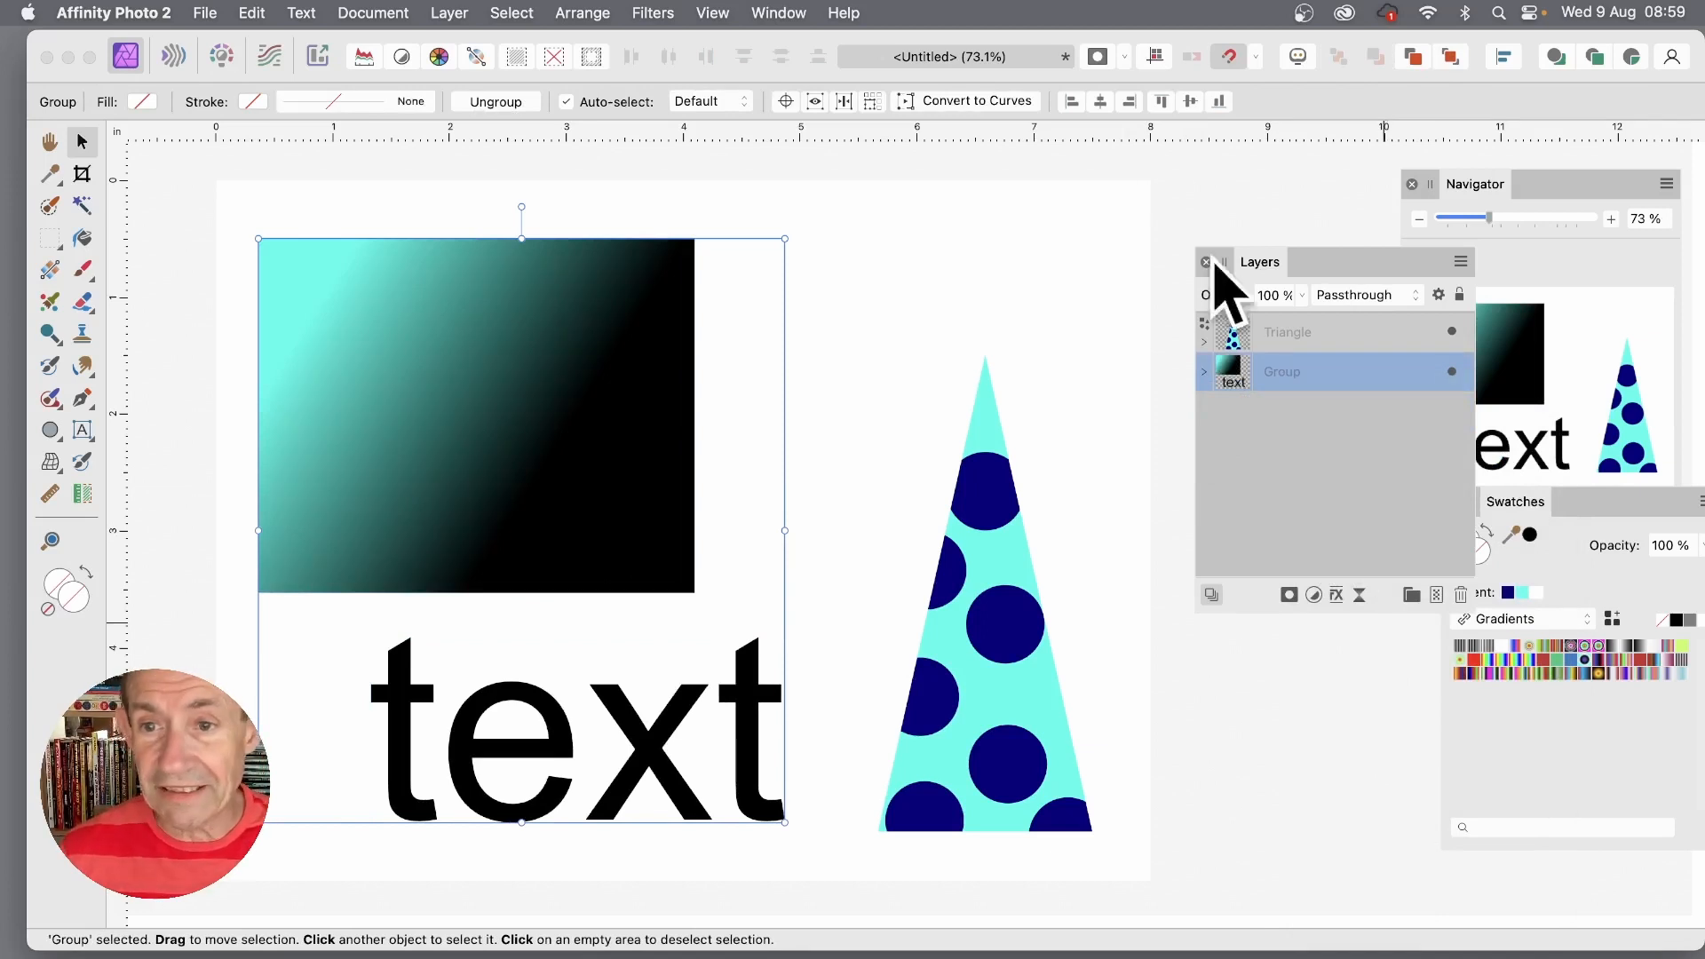
Add a live Gaussian Blur with a radius of 25 px to the group of text and Rectangle, and close its settings.
left_click(470, 15)
mouse_move(497, 325)
mouse_move(872, 330)
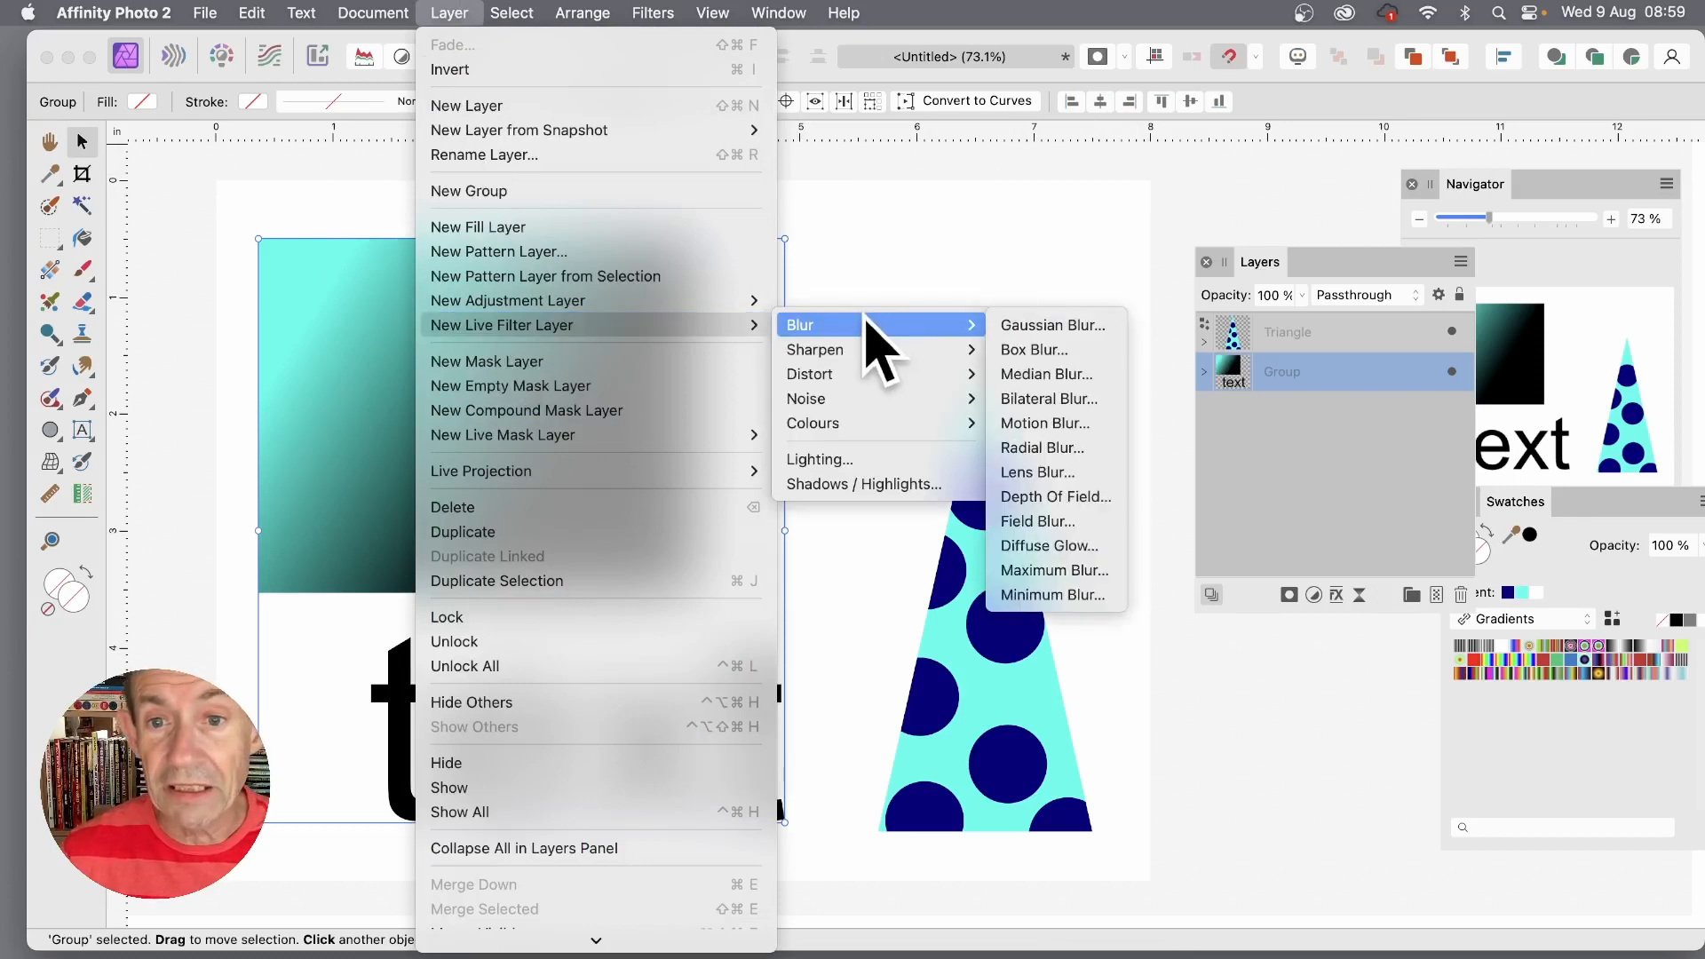
left_click(1053, 325)
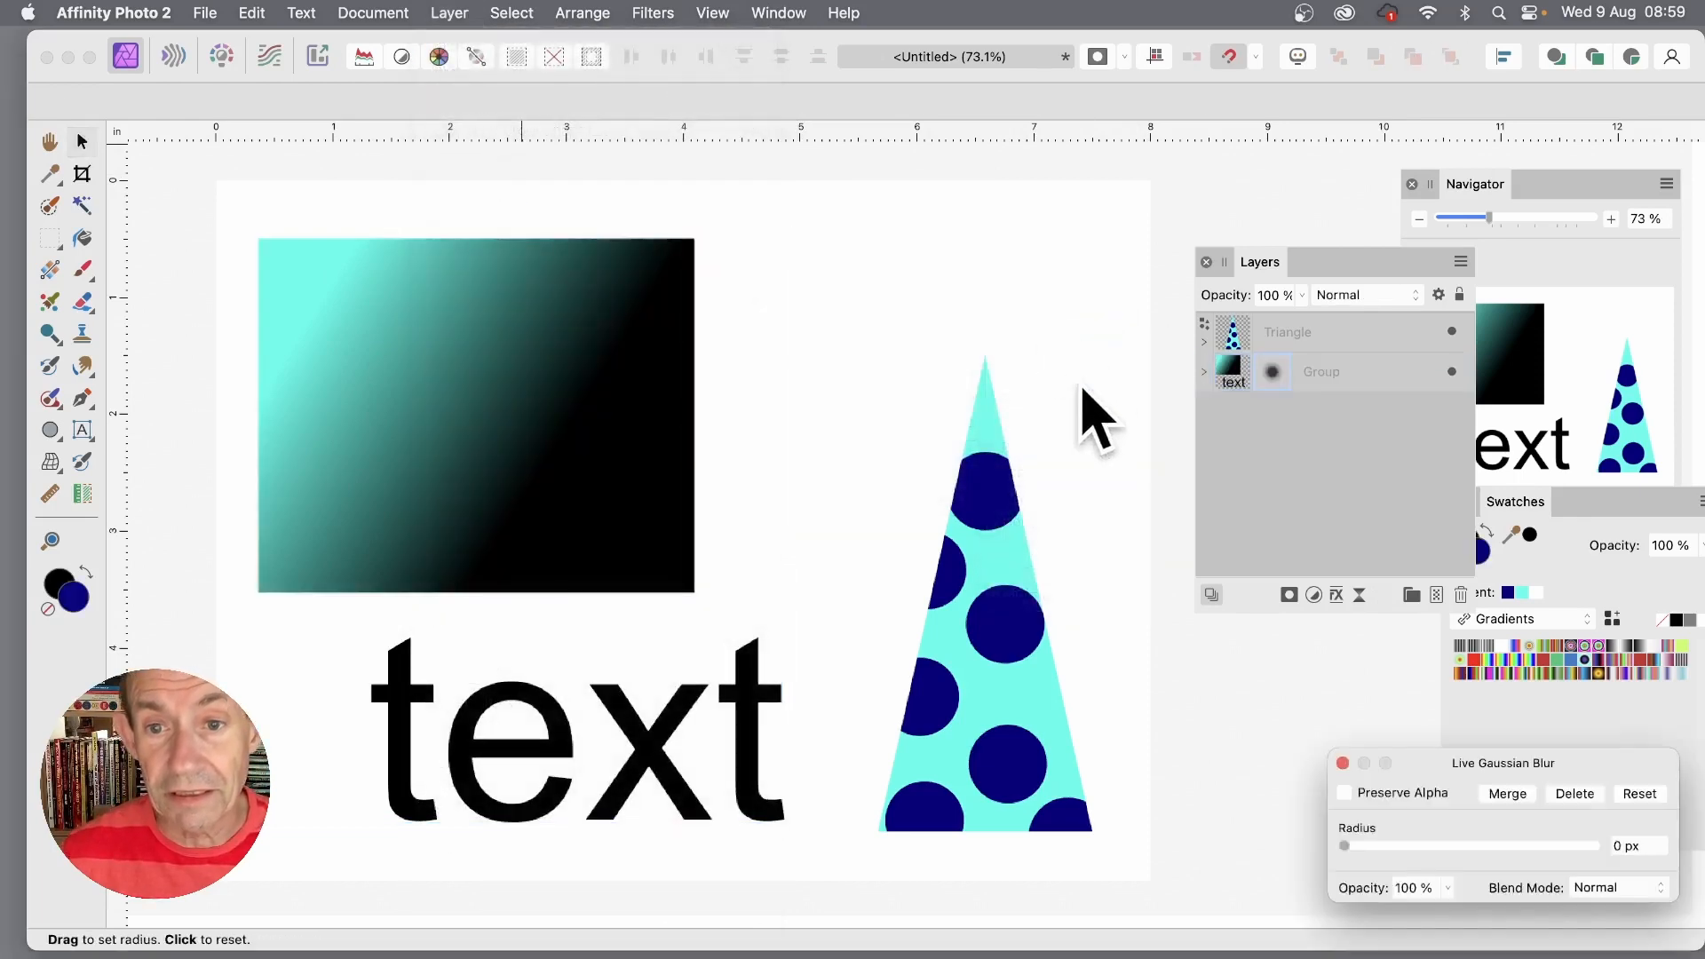
left_click_drag(1378, 846, 1498, 848)
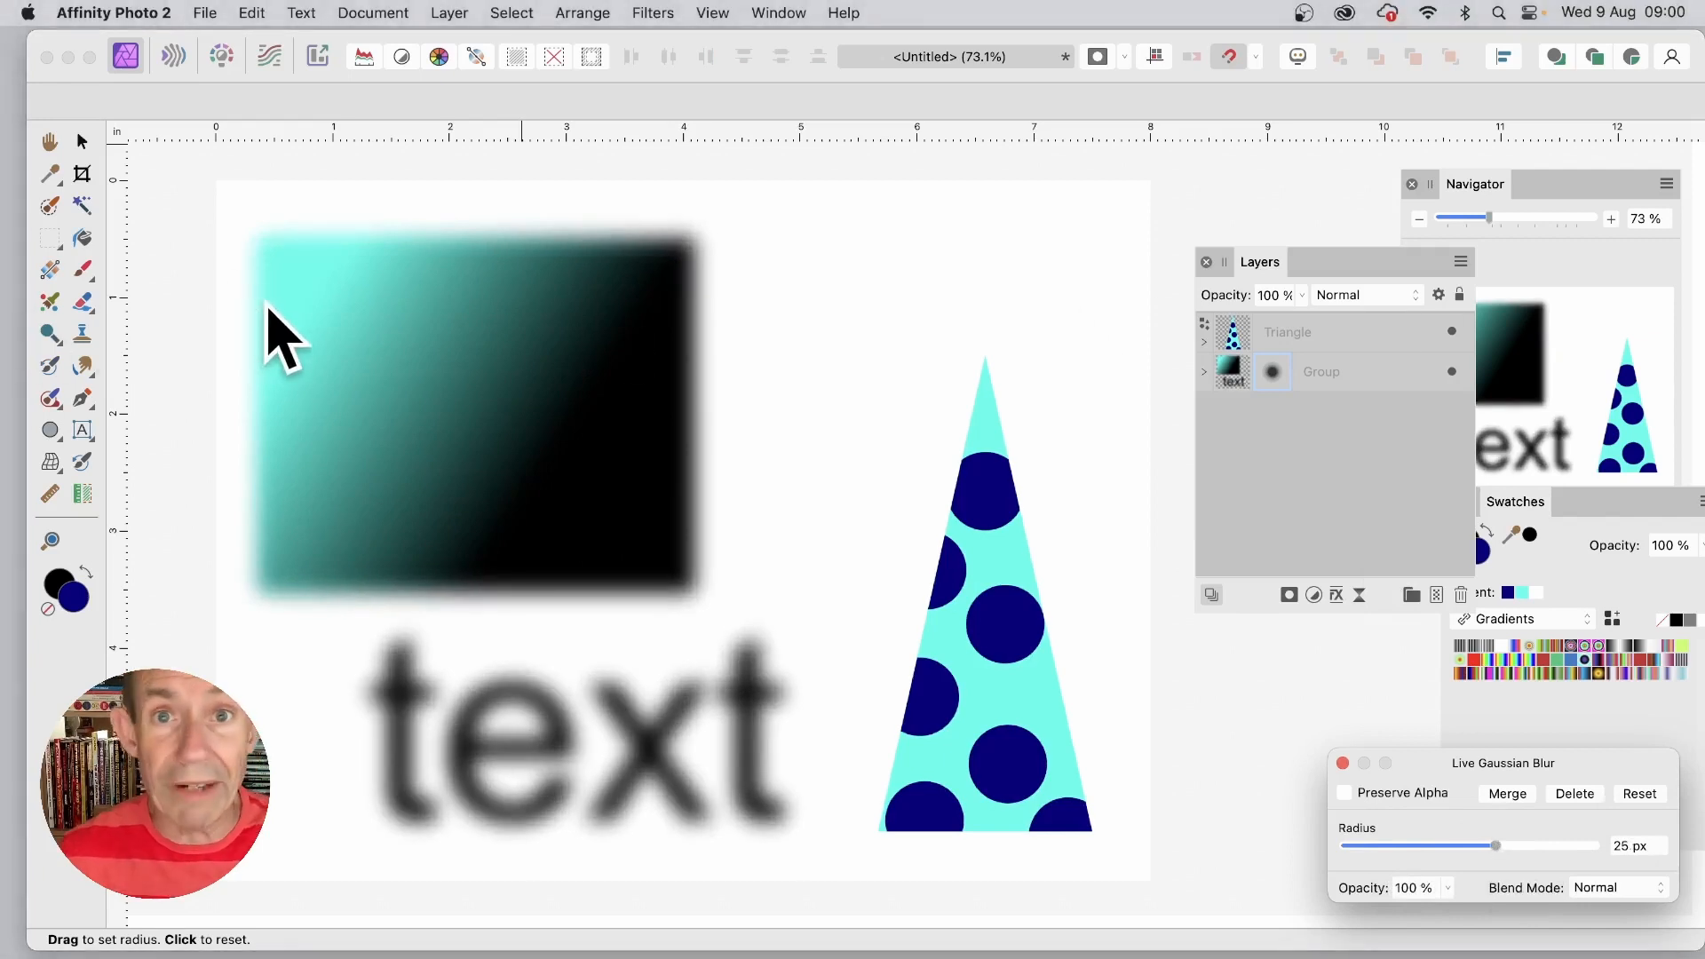
left_click(1343, 764)
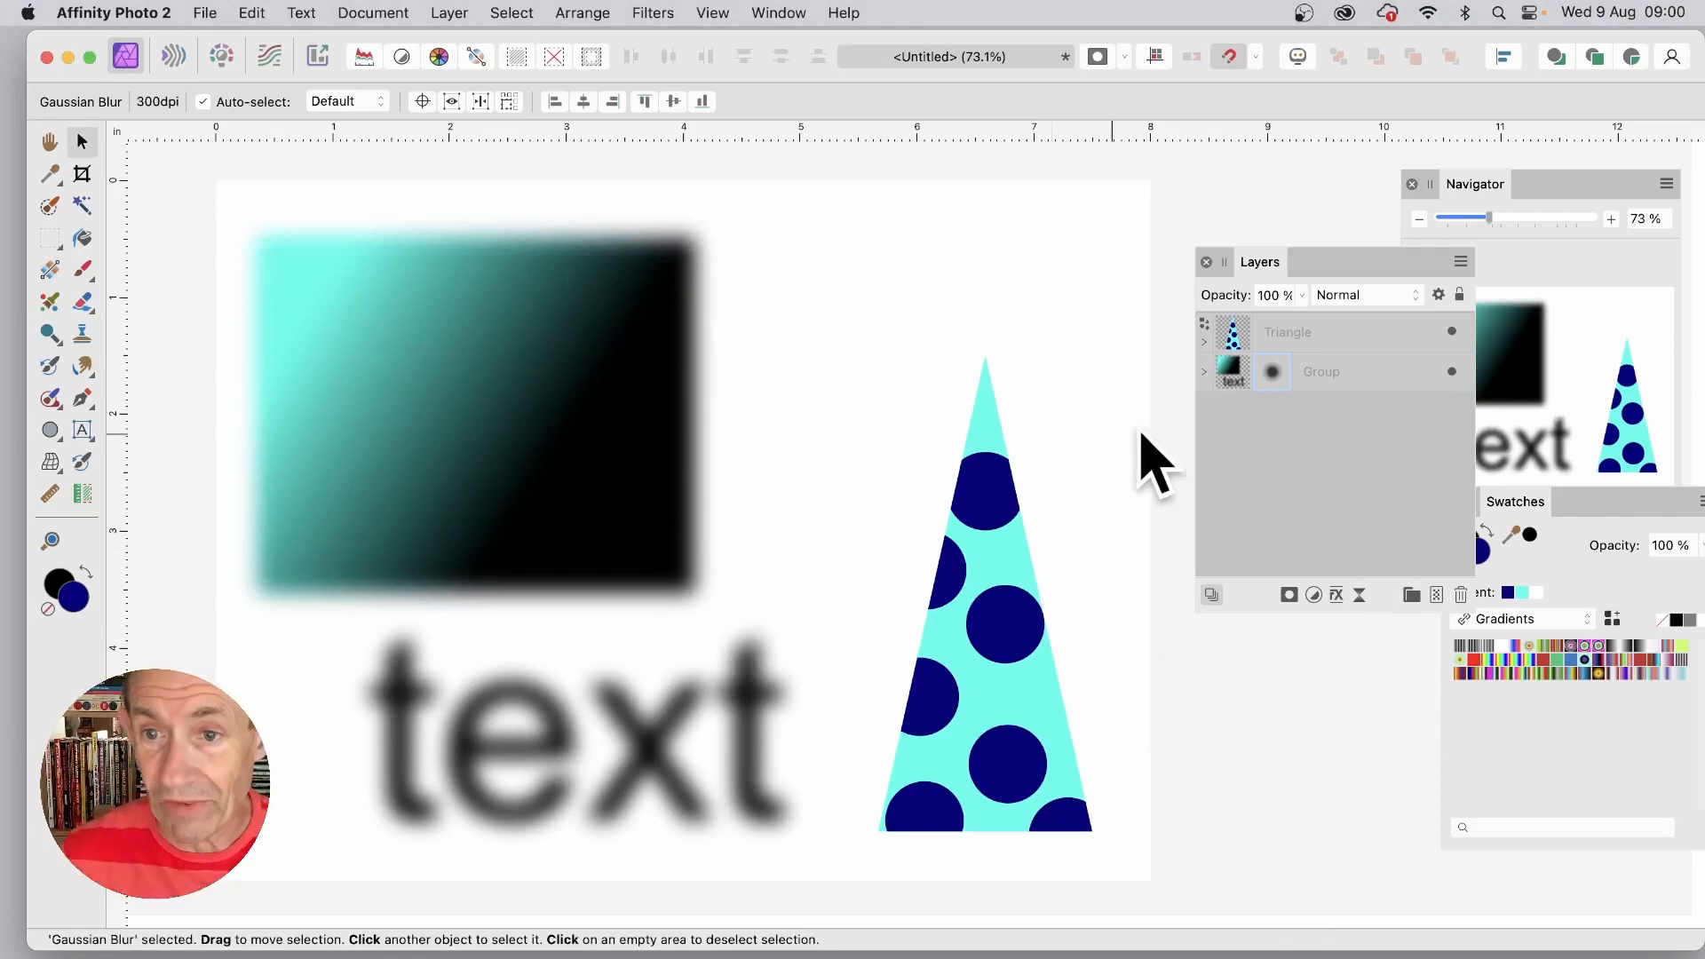
Check the contents of the blurred group and move the group above the Triangle in the layer order.
left_click(1206, 371)
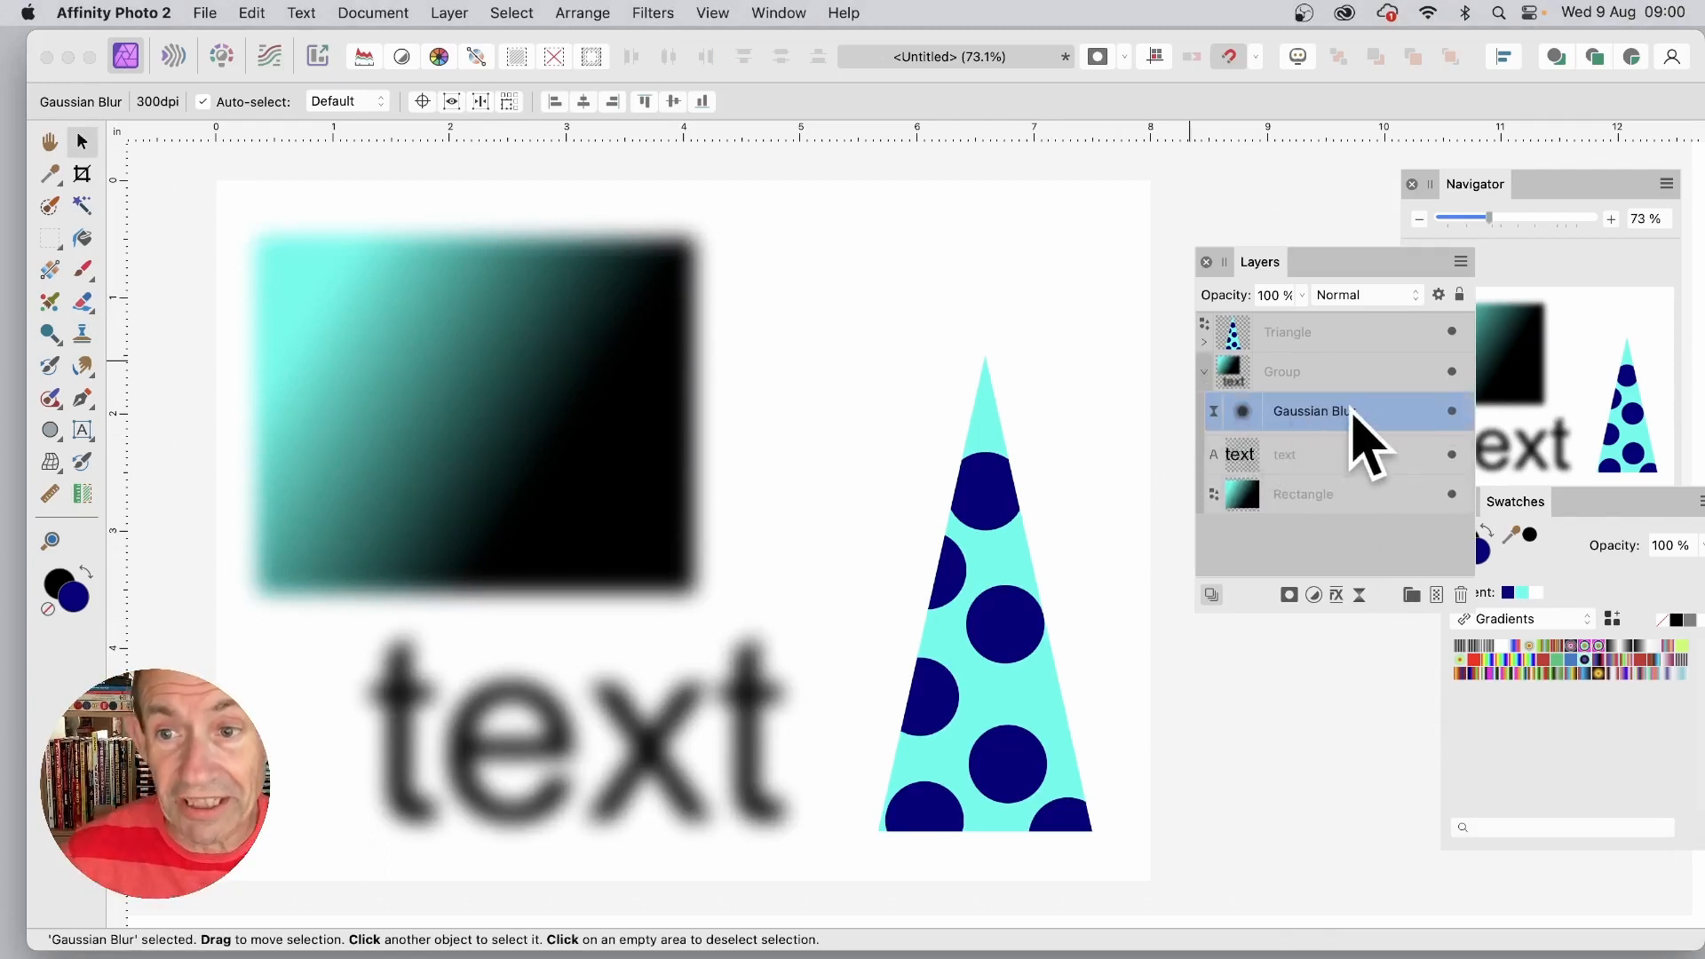
left_click(1205, 371)
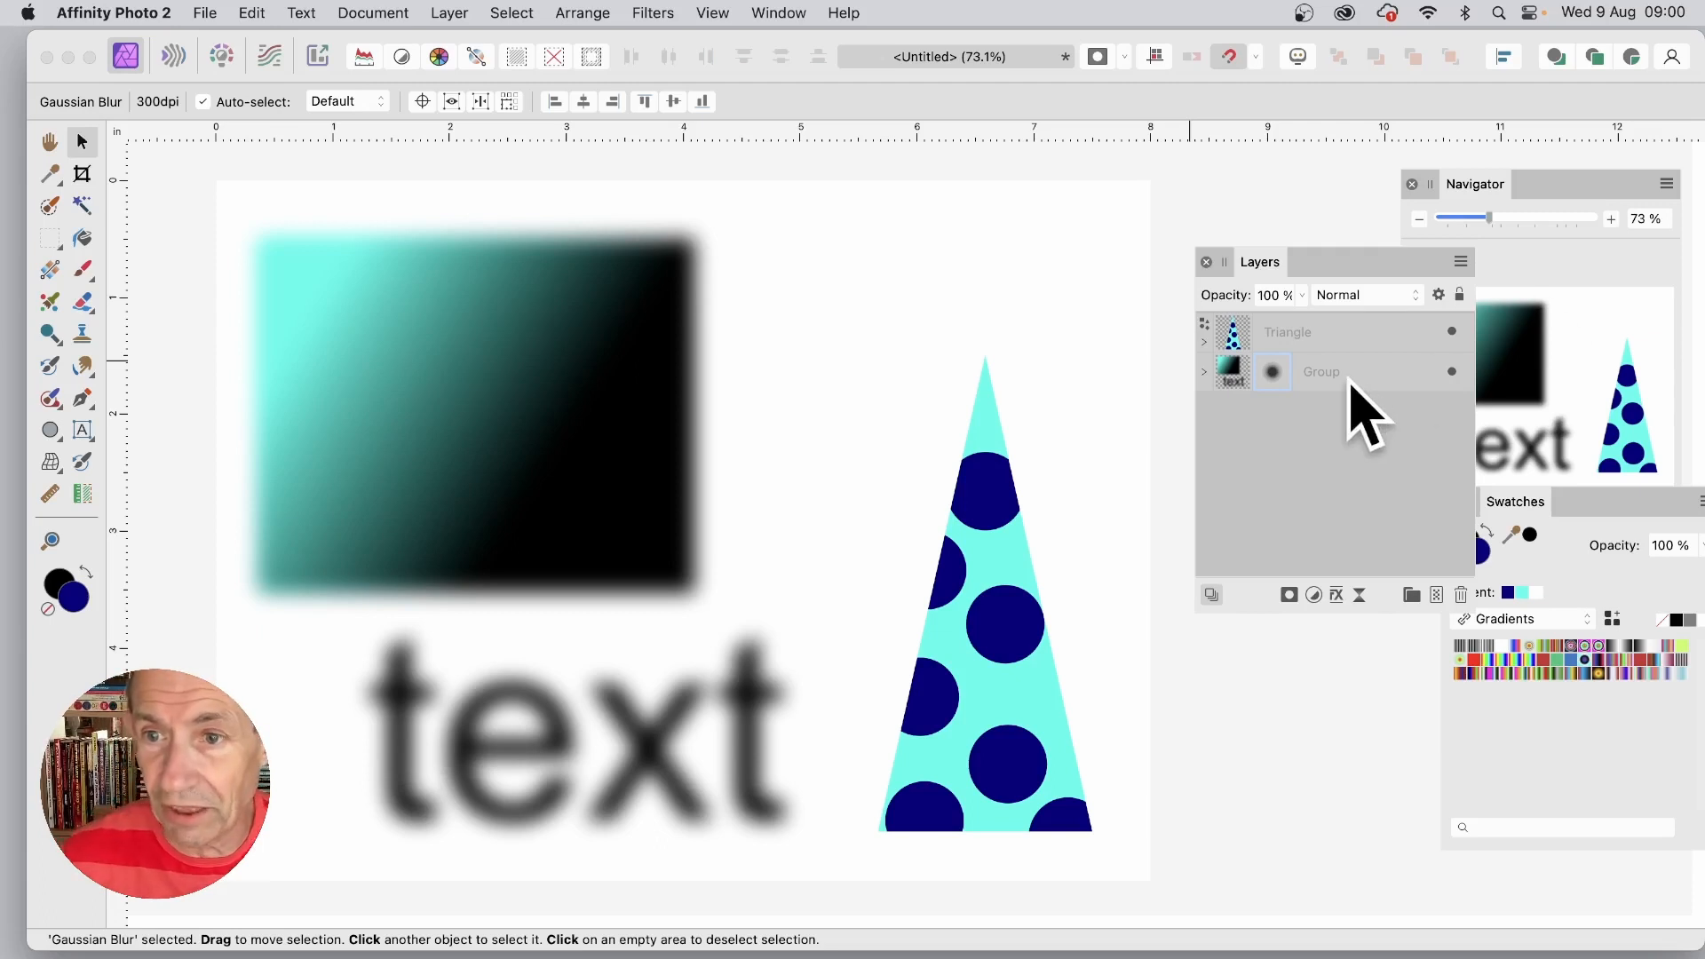
left_click(1279, 373)
left_click_drag(1359, 383, 1324, 331)
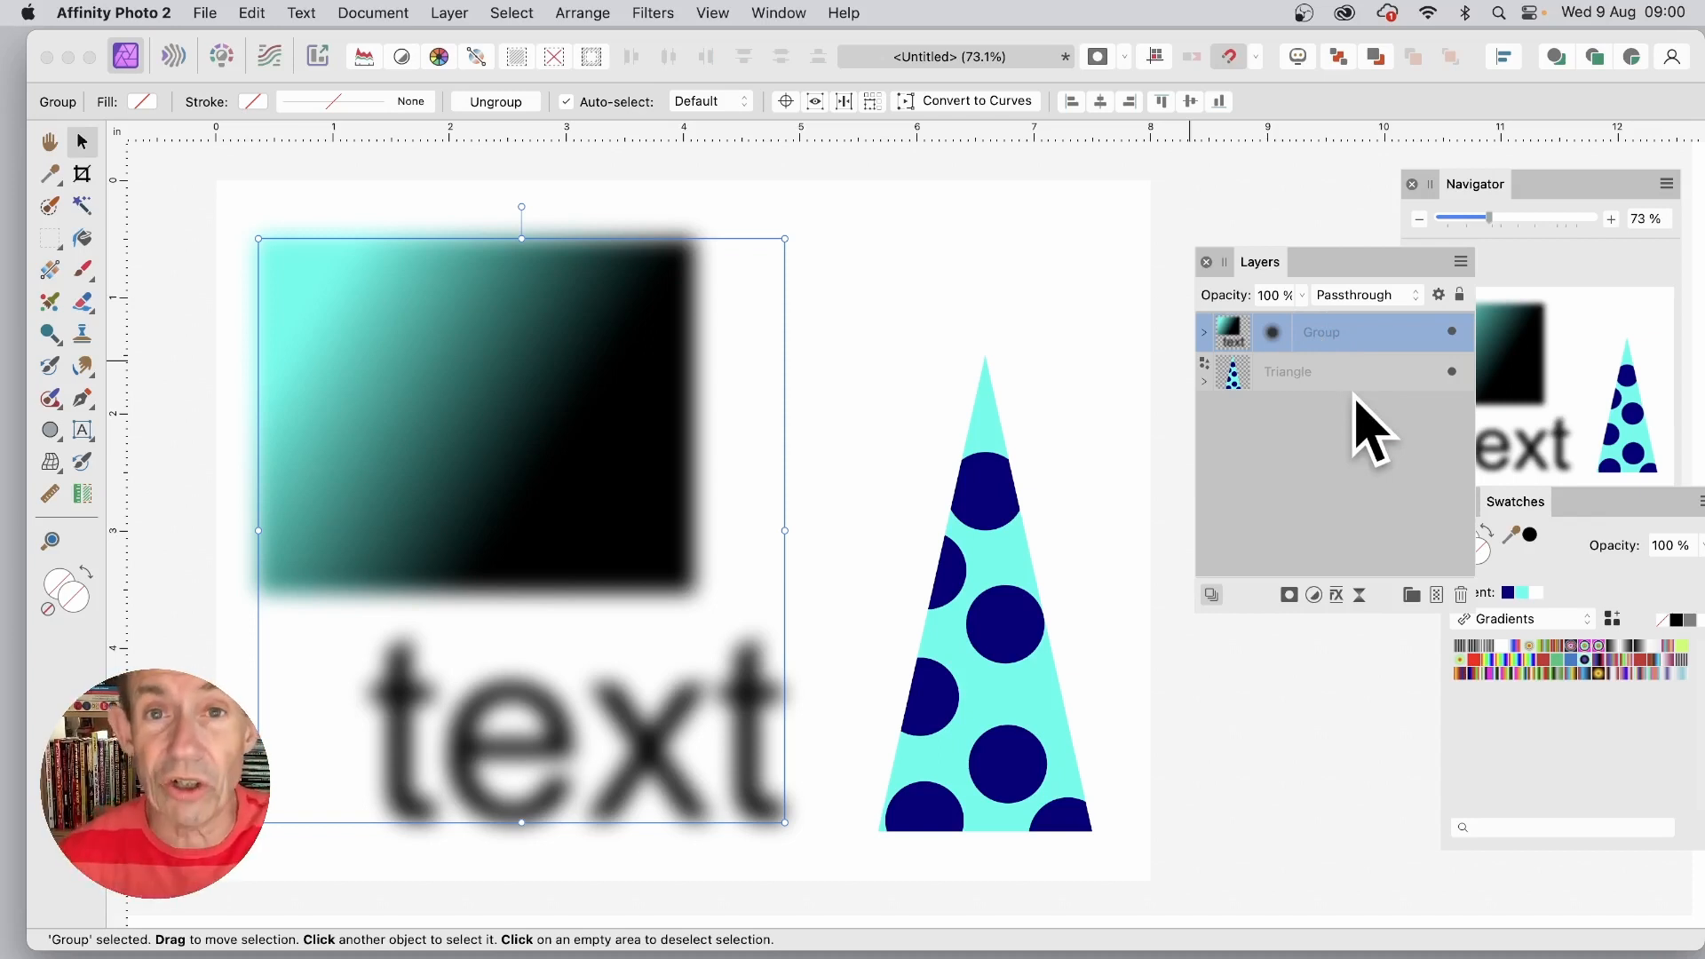
Duplicate the Triangle and move the copy to the right and slightly down so that it overlaps the original.
left_click(982, 553)
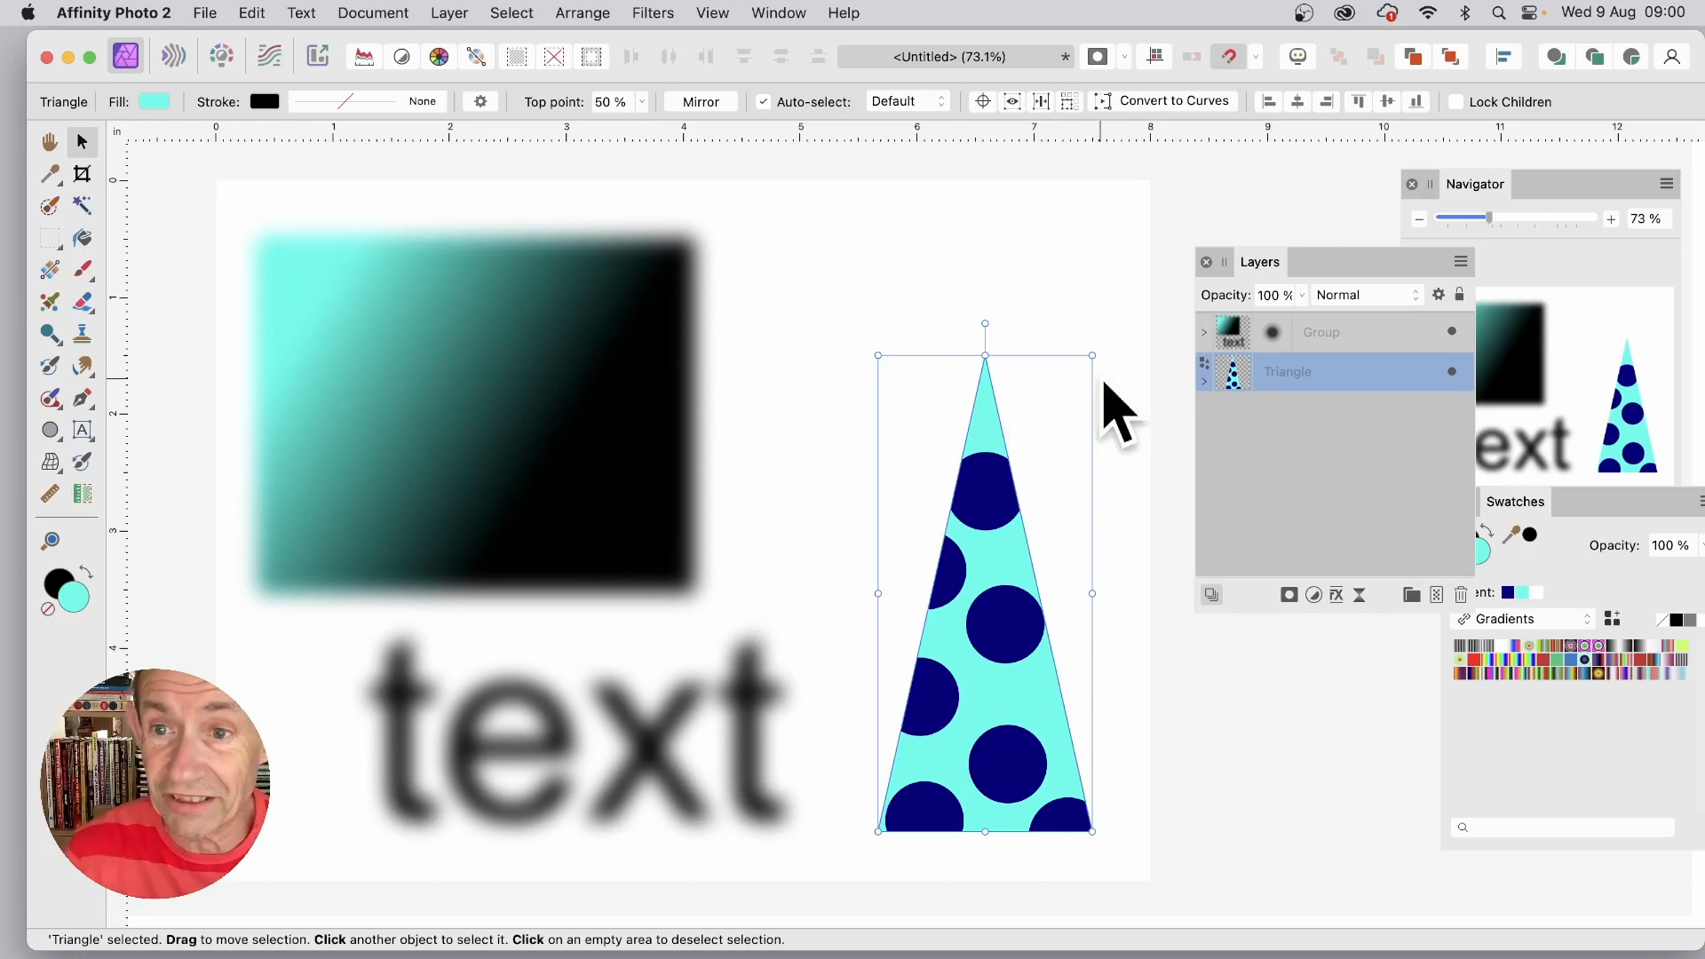
right_click(1298, 378)
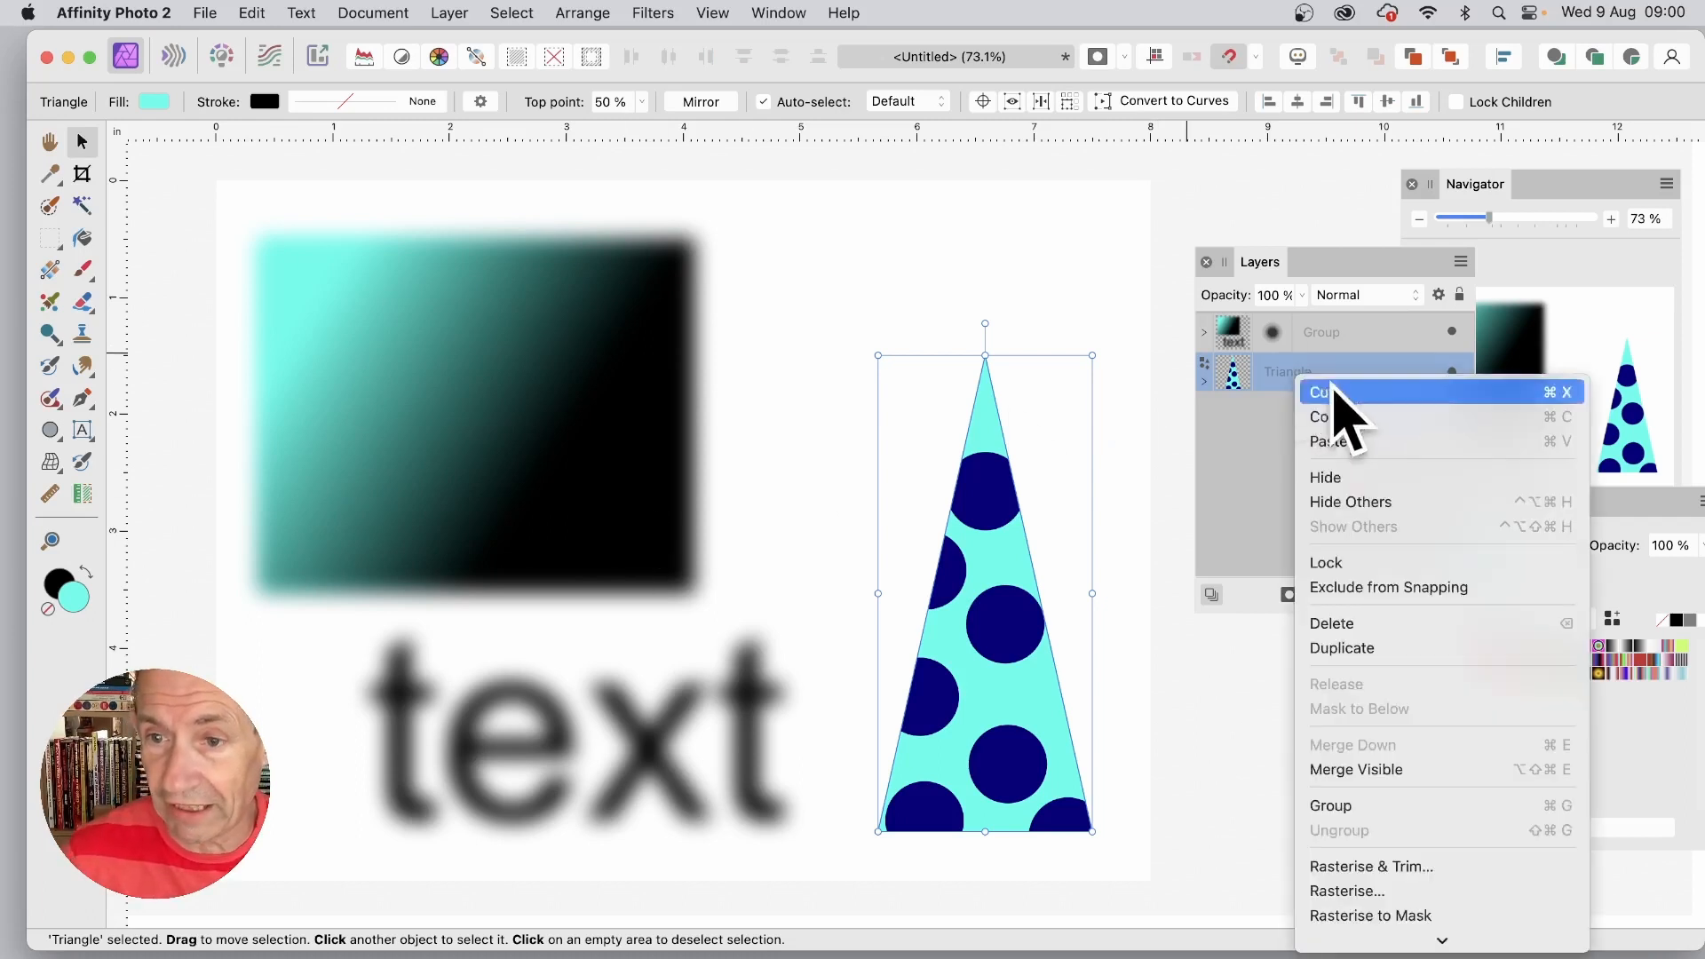
left_click(1363, 649)
left_click_drag(1009, 571, 1146, 626)
Group the two Triangle layers.
left_click(1227, 411, "shift")
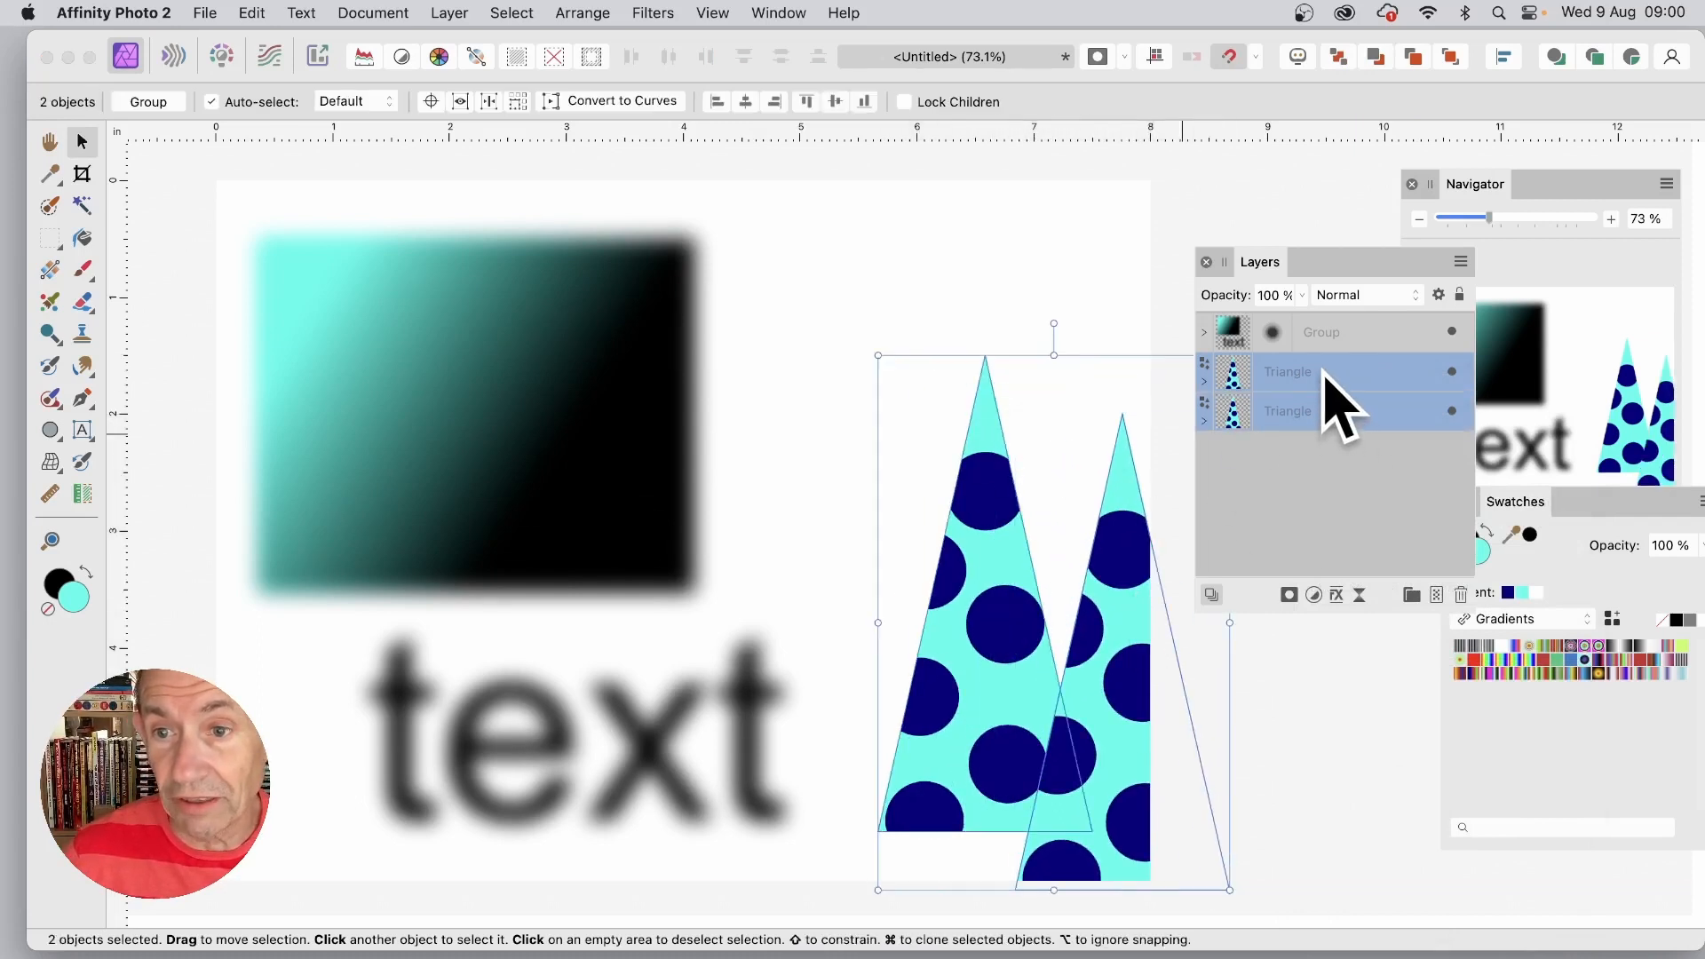
right_click(1324, 378)
left_click(1371, 715)
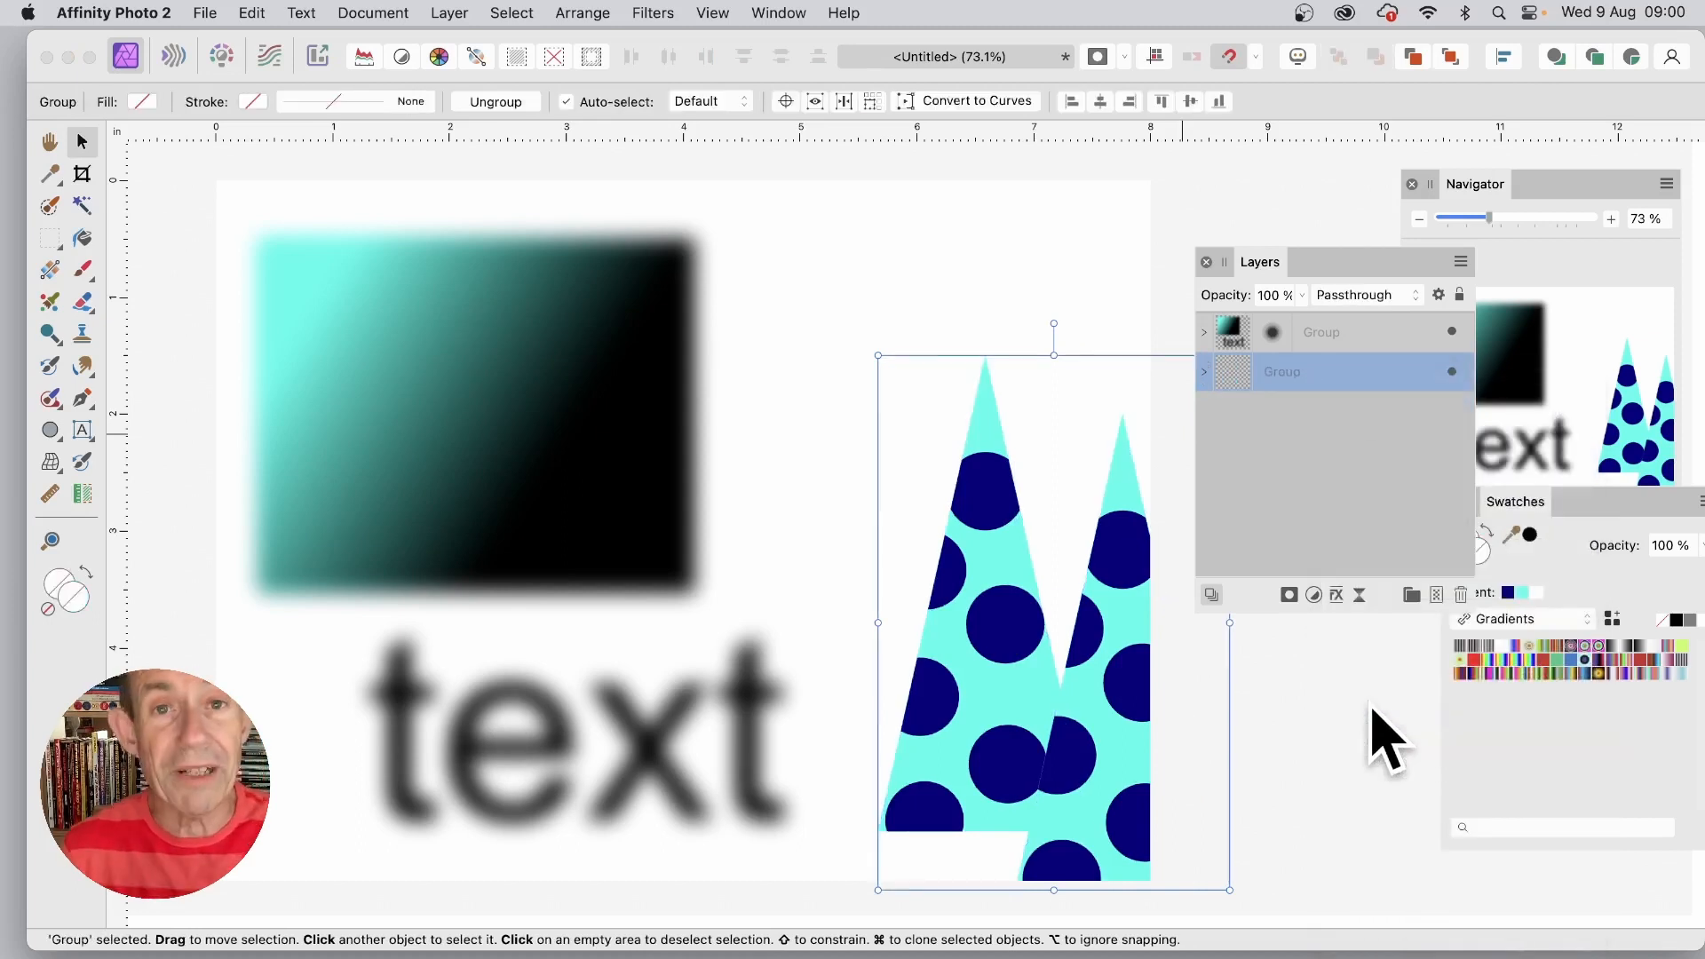
Add a live Twirl to the Triangle group with angle 352.5° and radius 463 px, centred on the overlapping triangles, and close its settings.
left_click(444, 13)
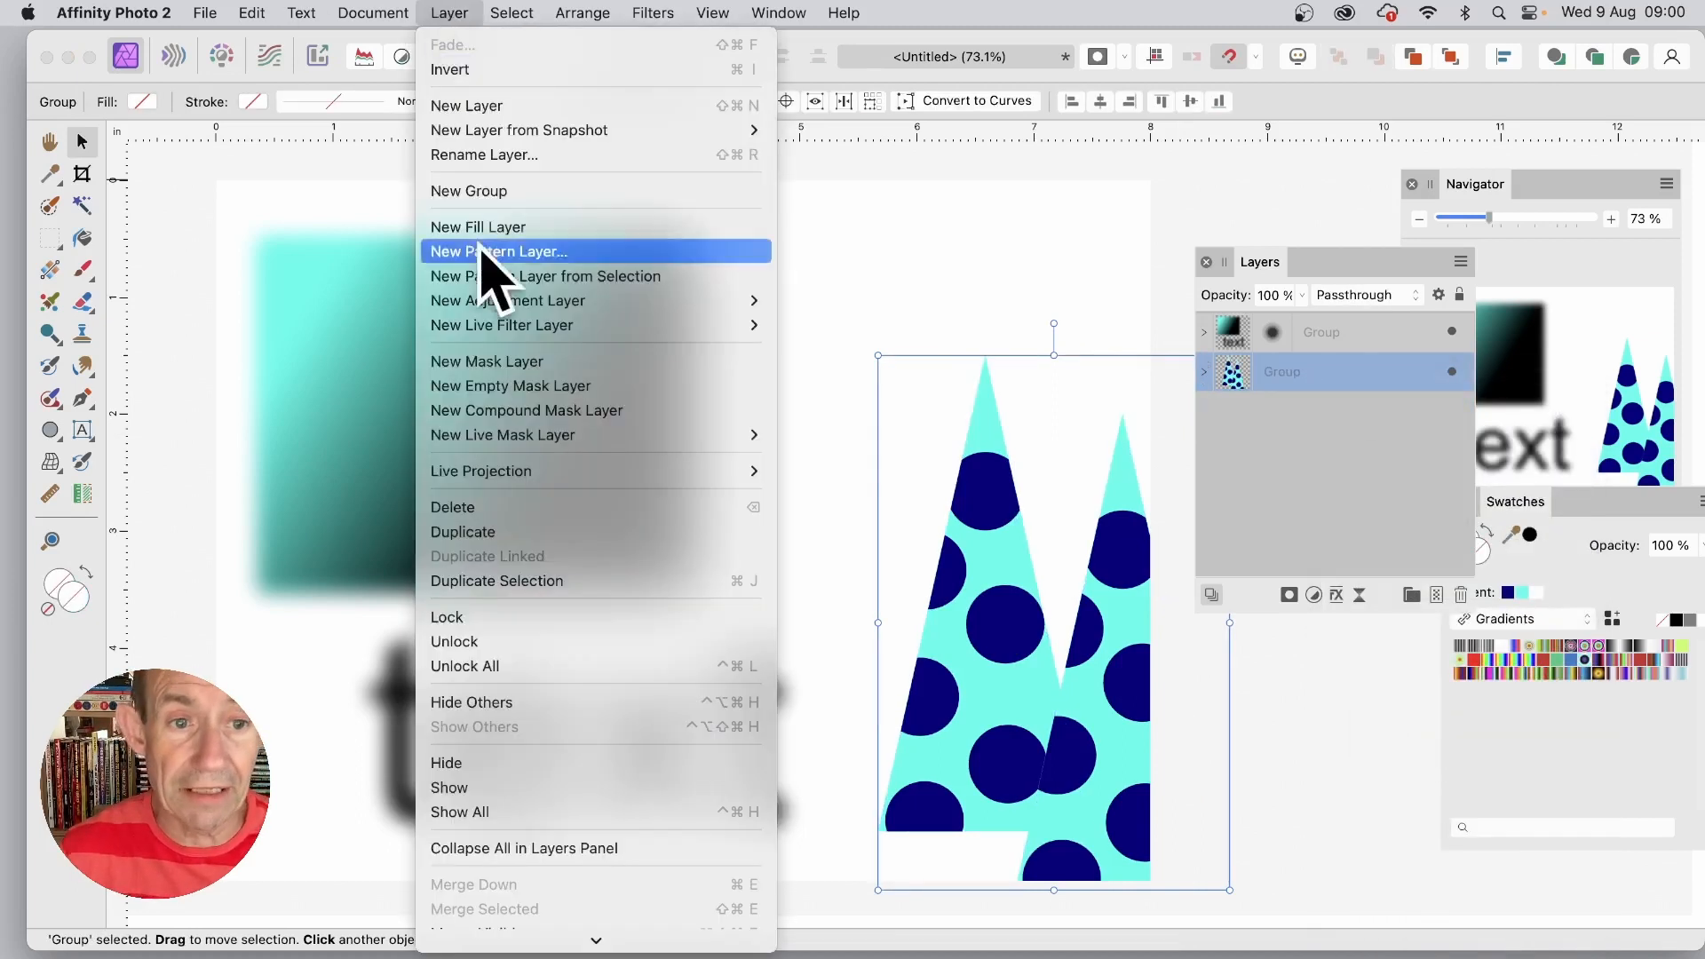
mouse_move(507, 325)
mouse_move(924, 375)
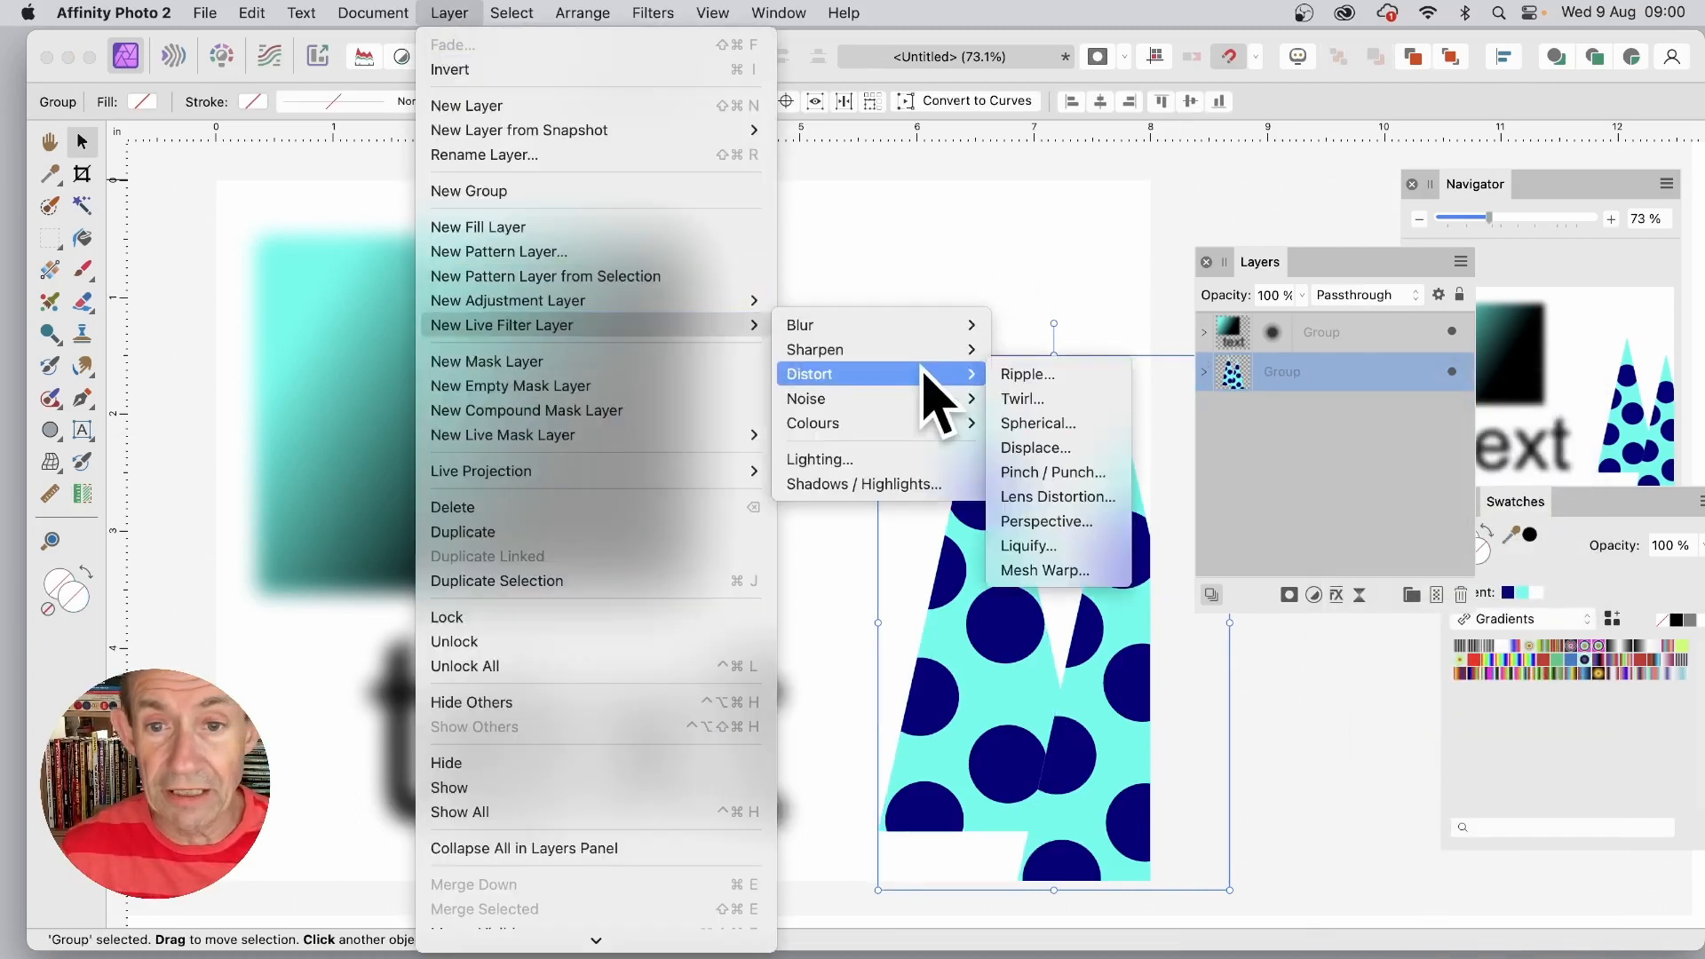
left_click(1048, 399)
left_click_drag(1520, 808, 1572, 848)
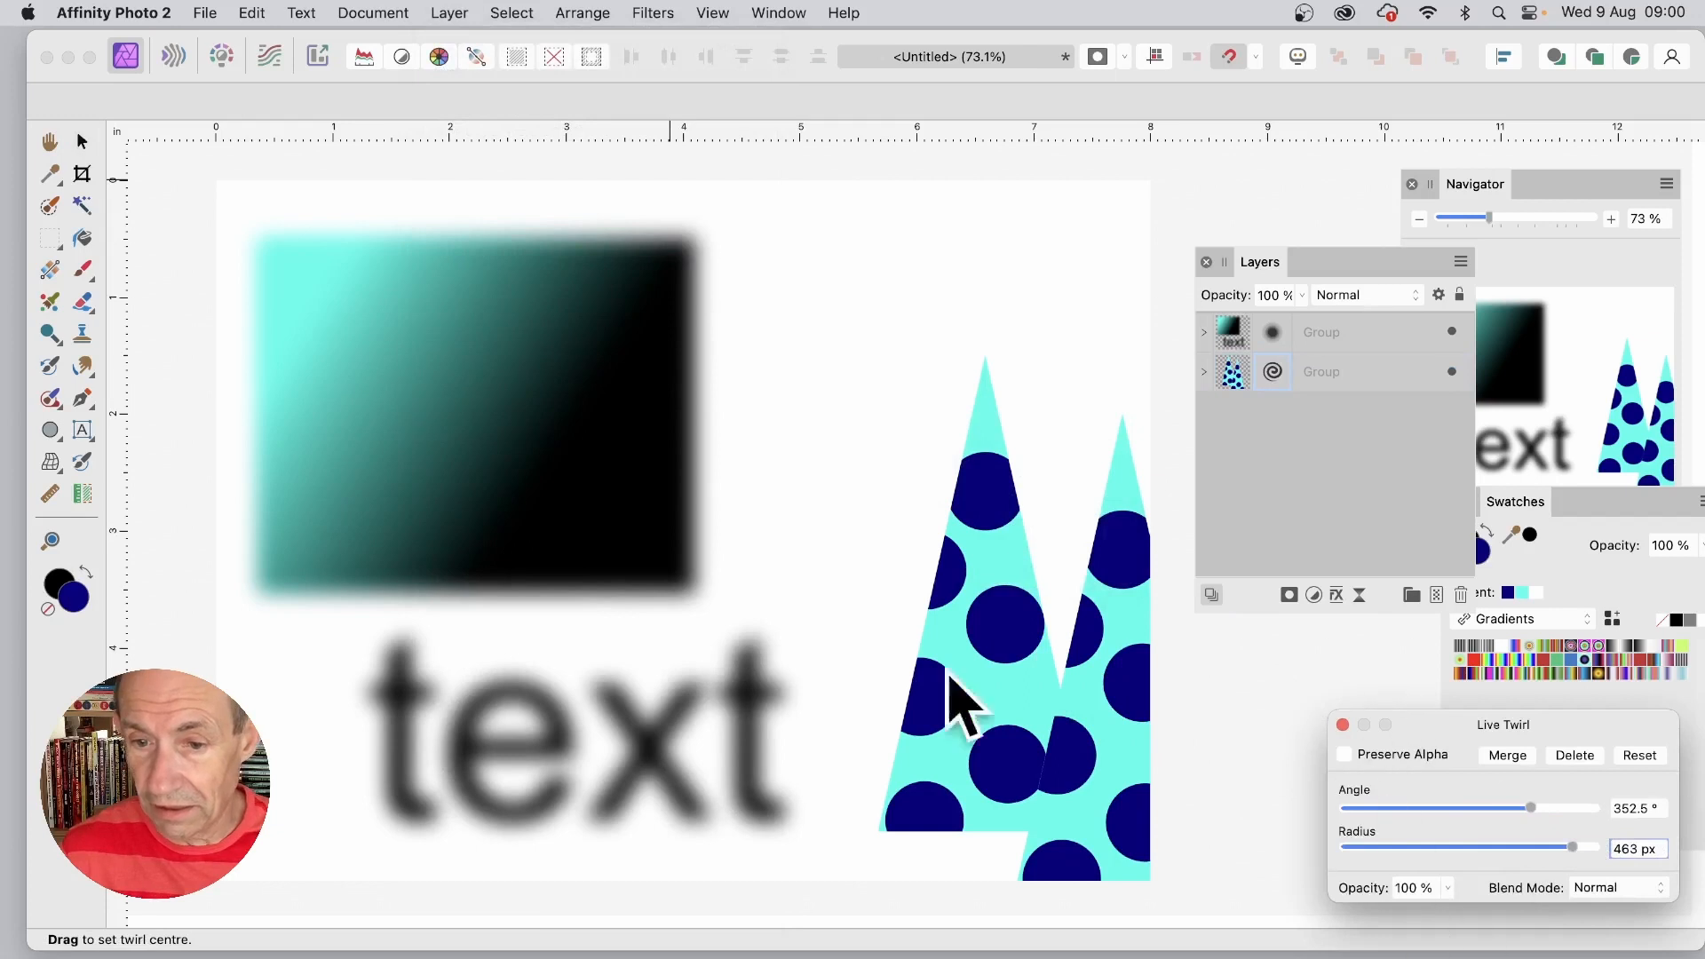
left_click_drag(951, 696, 1006, 632)
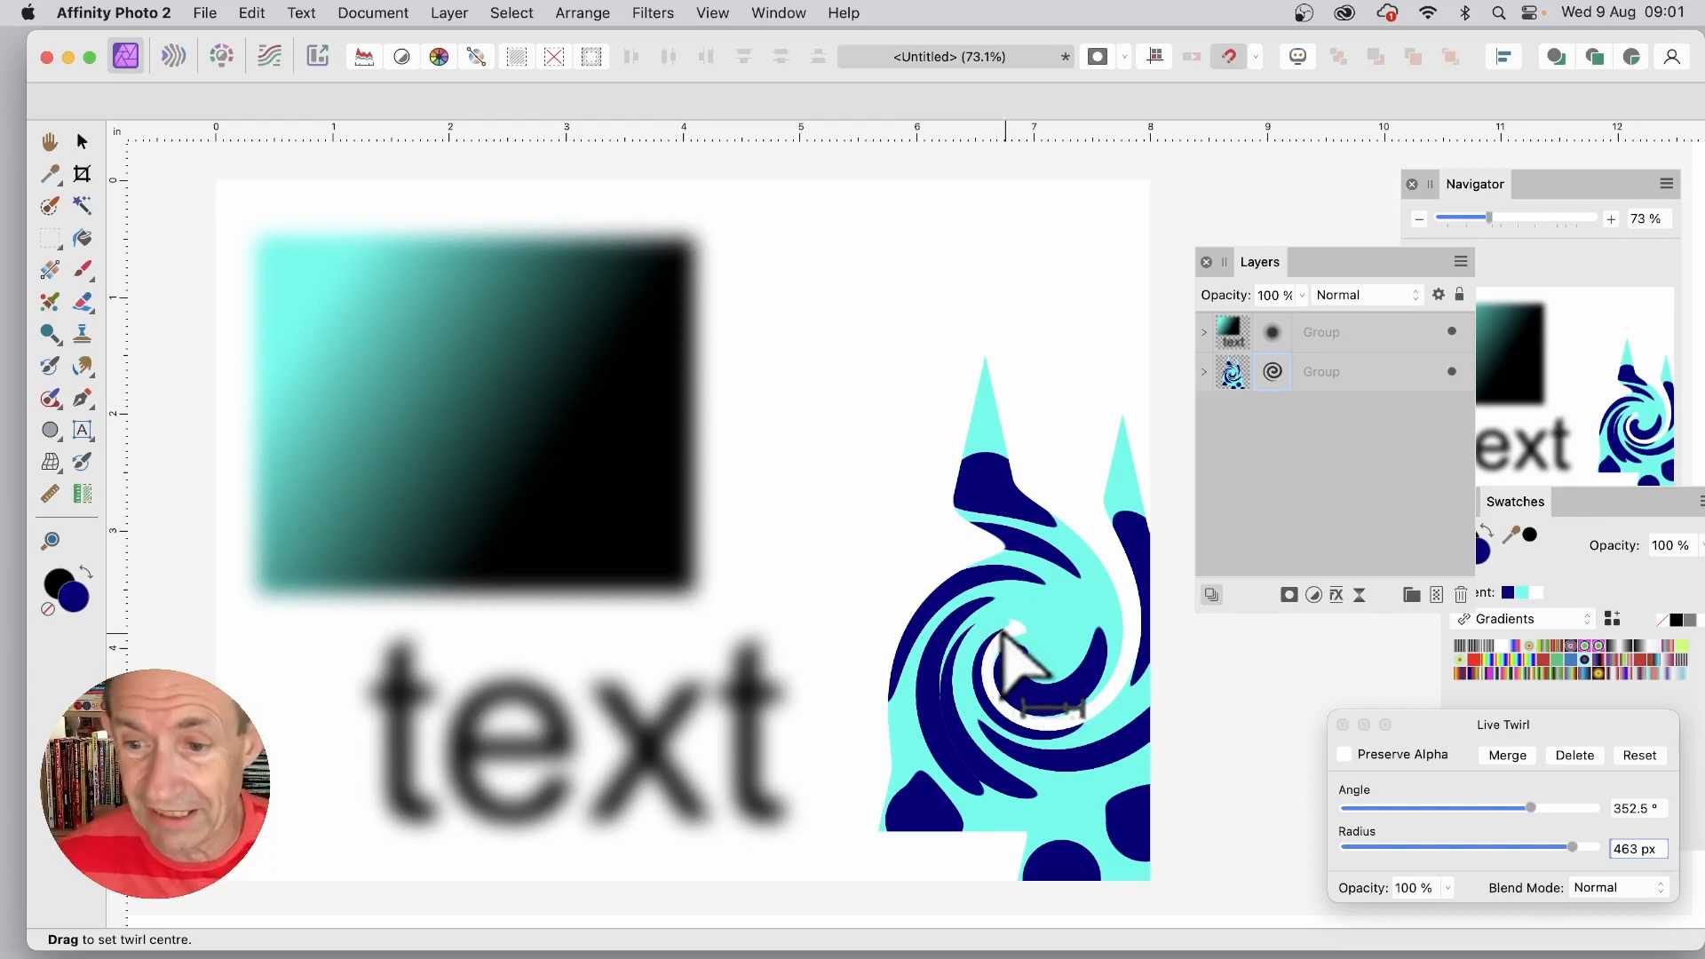
left_click(1342, 725)
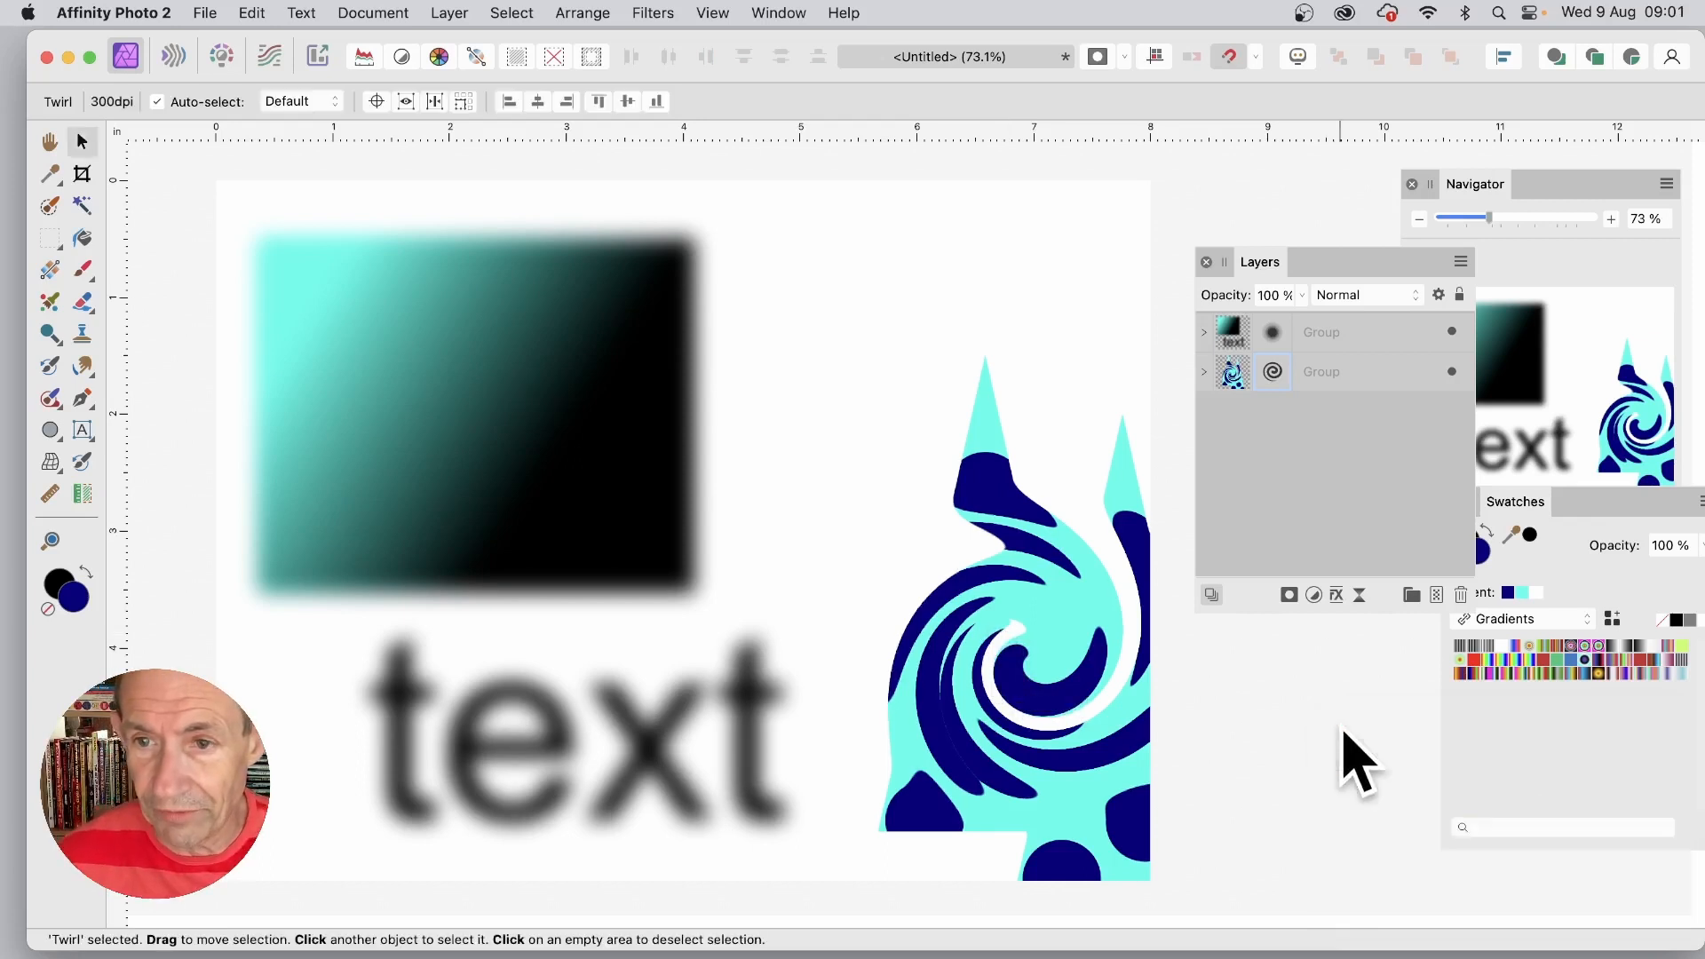
Move the twirled group above the blurred group in the layer order and shift it up and left so it fits inside the canvas.
left_click(1205, 372)
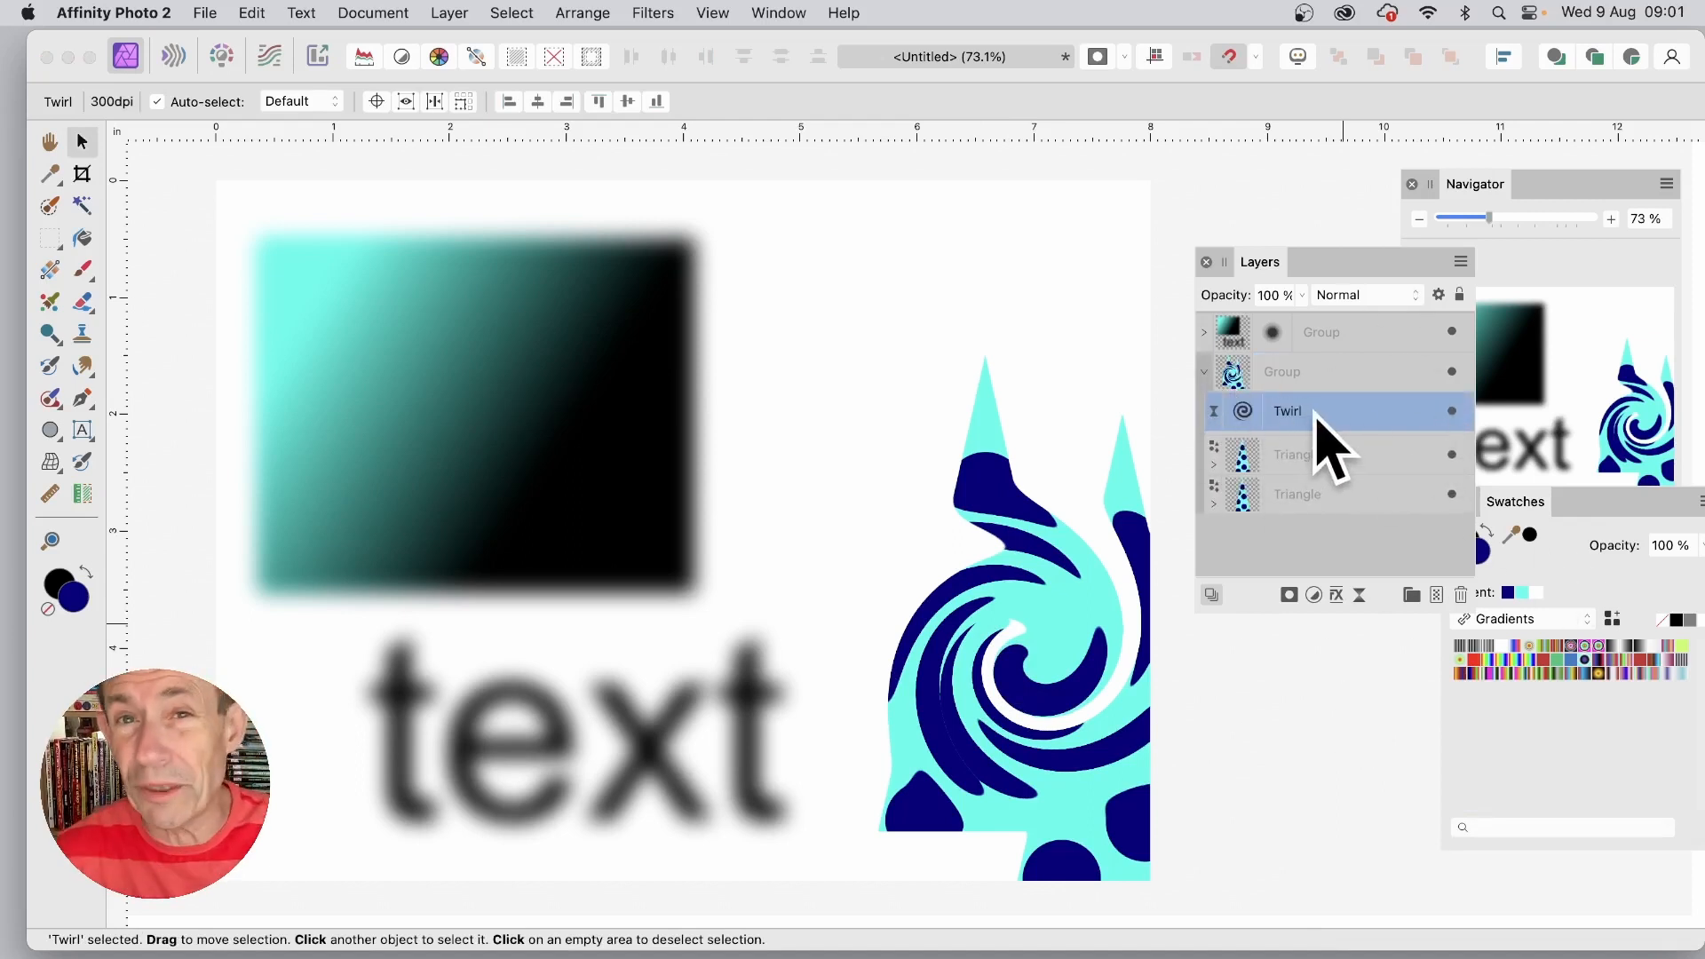
left_click(1205, 372)
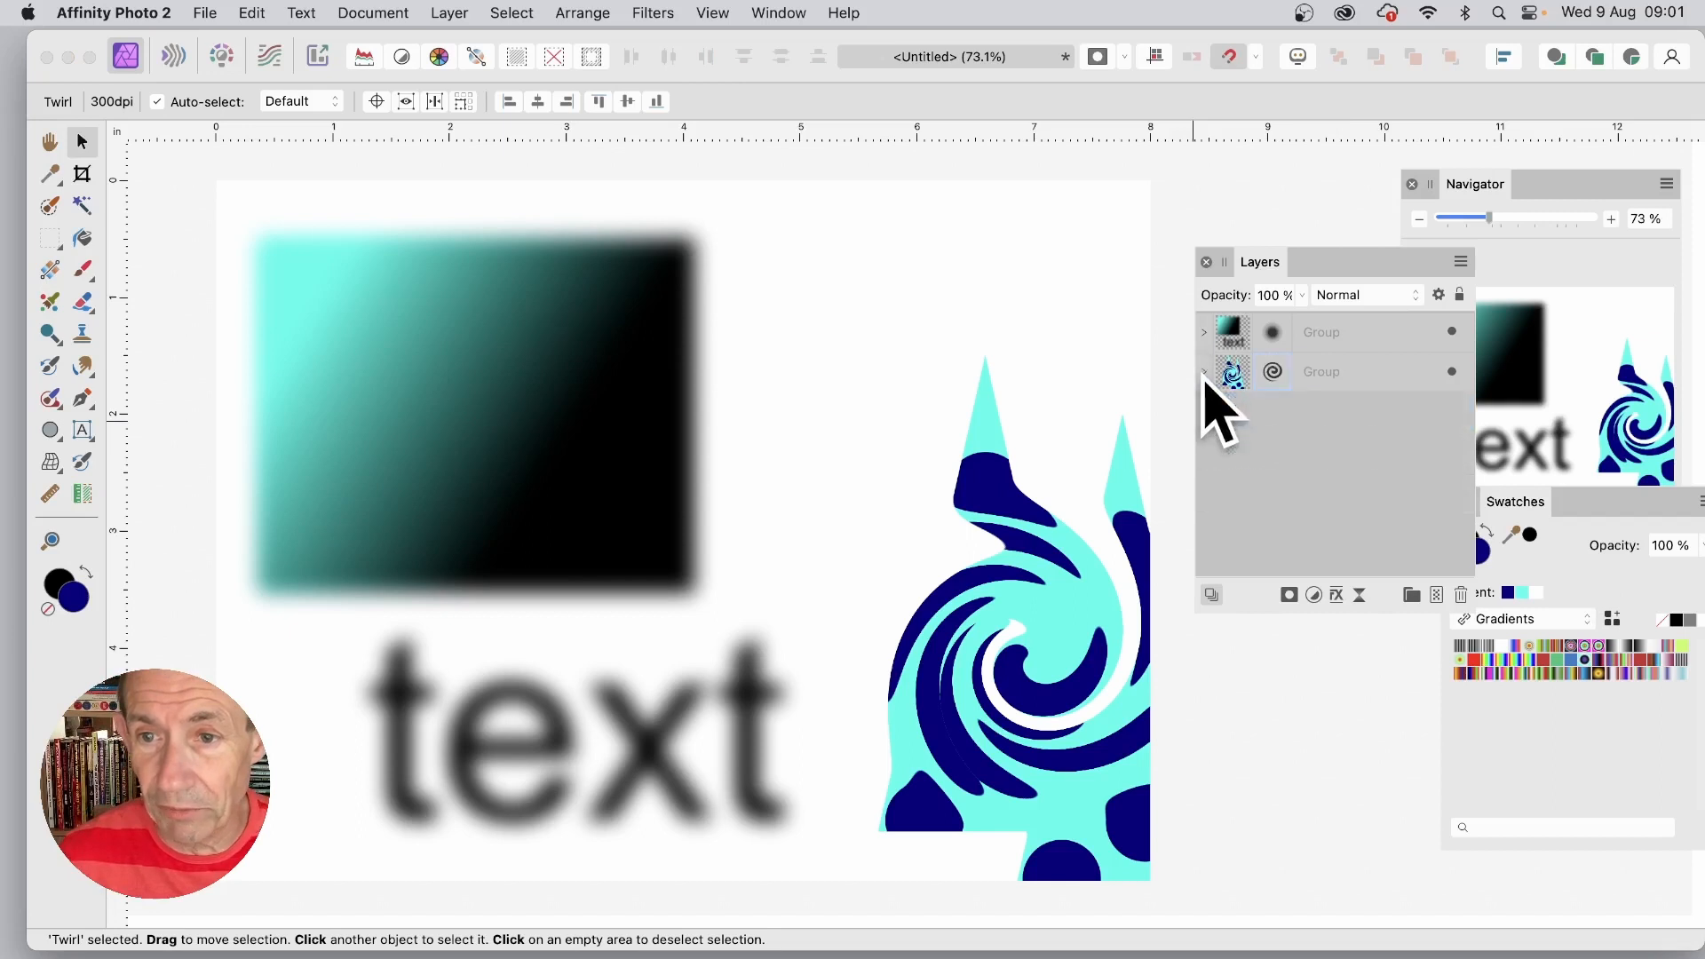
left_click_drag(1334, 377, 1323, 318)
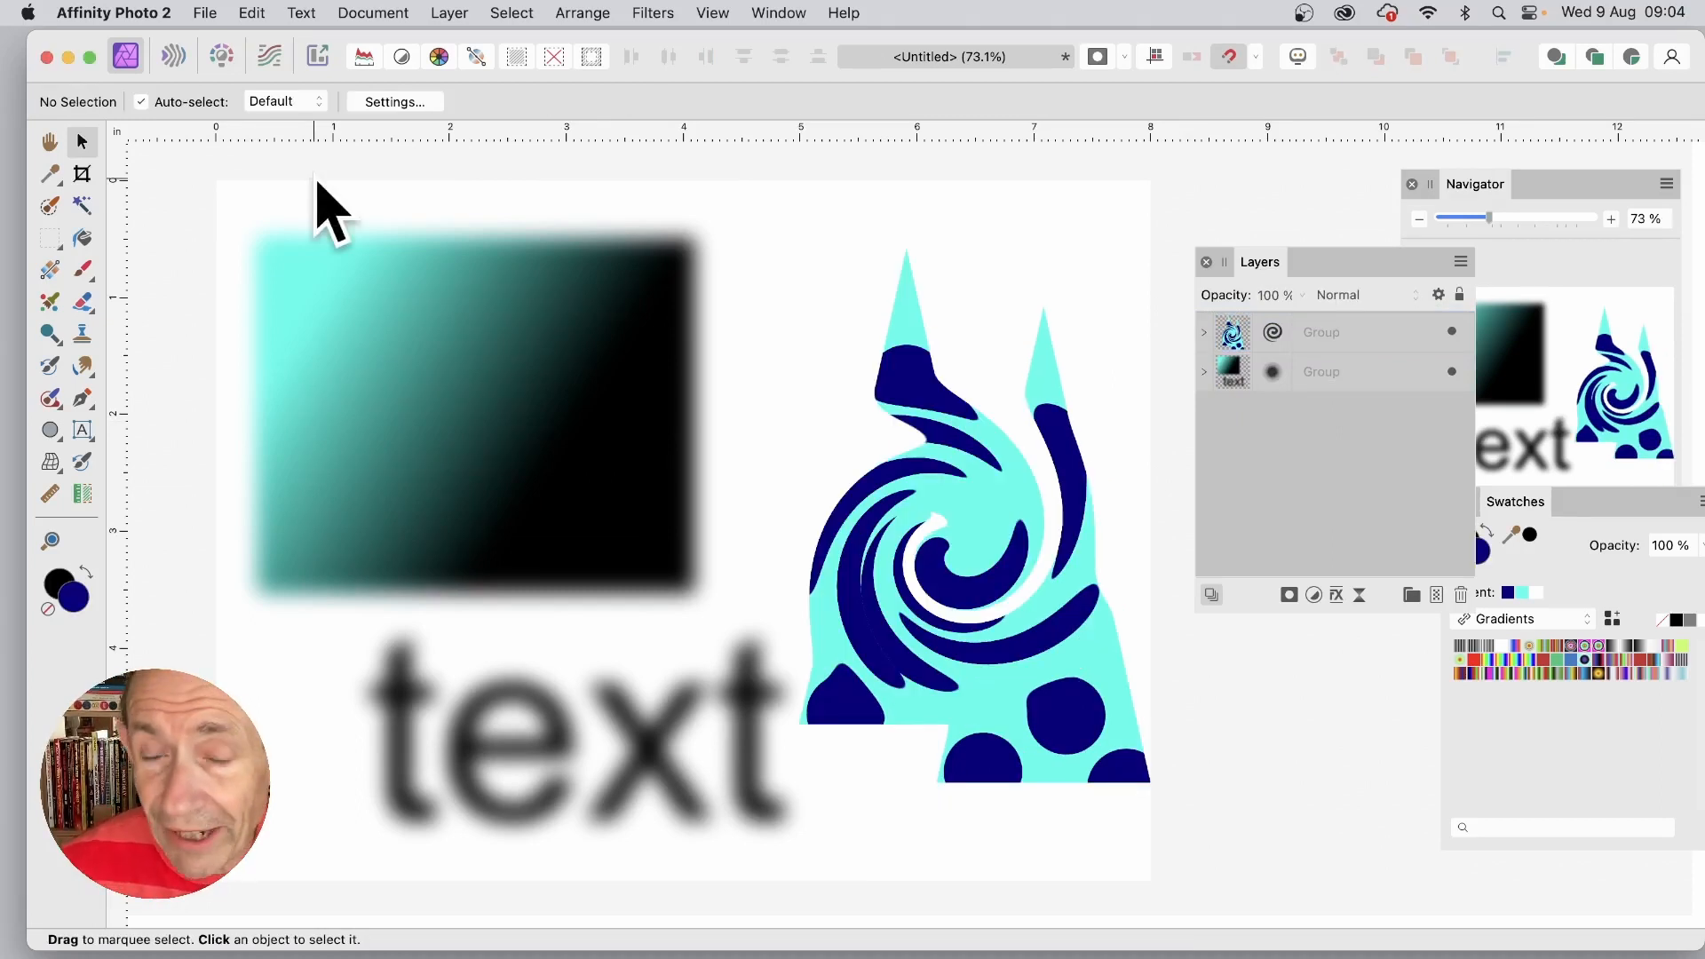
left_click(206, 13)
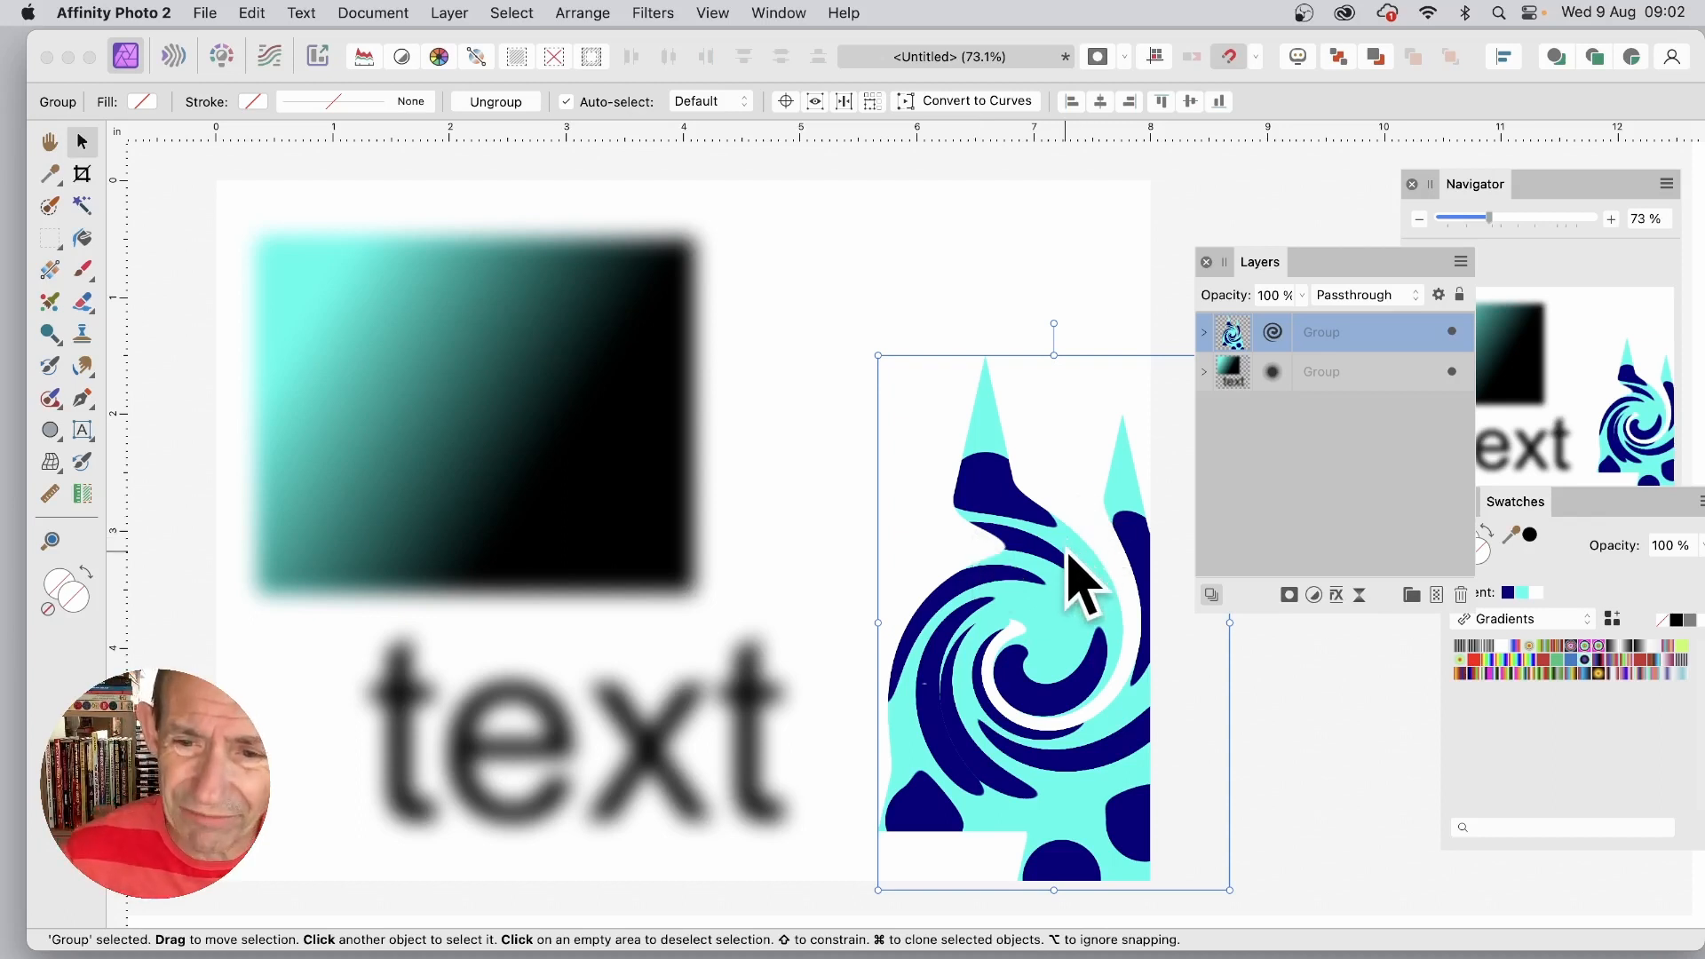
left_click_drag(1077, 573, 982, 445)
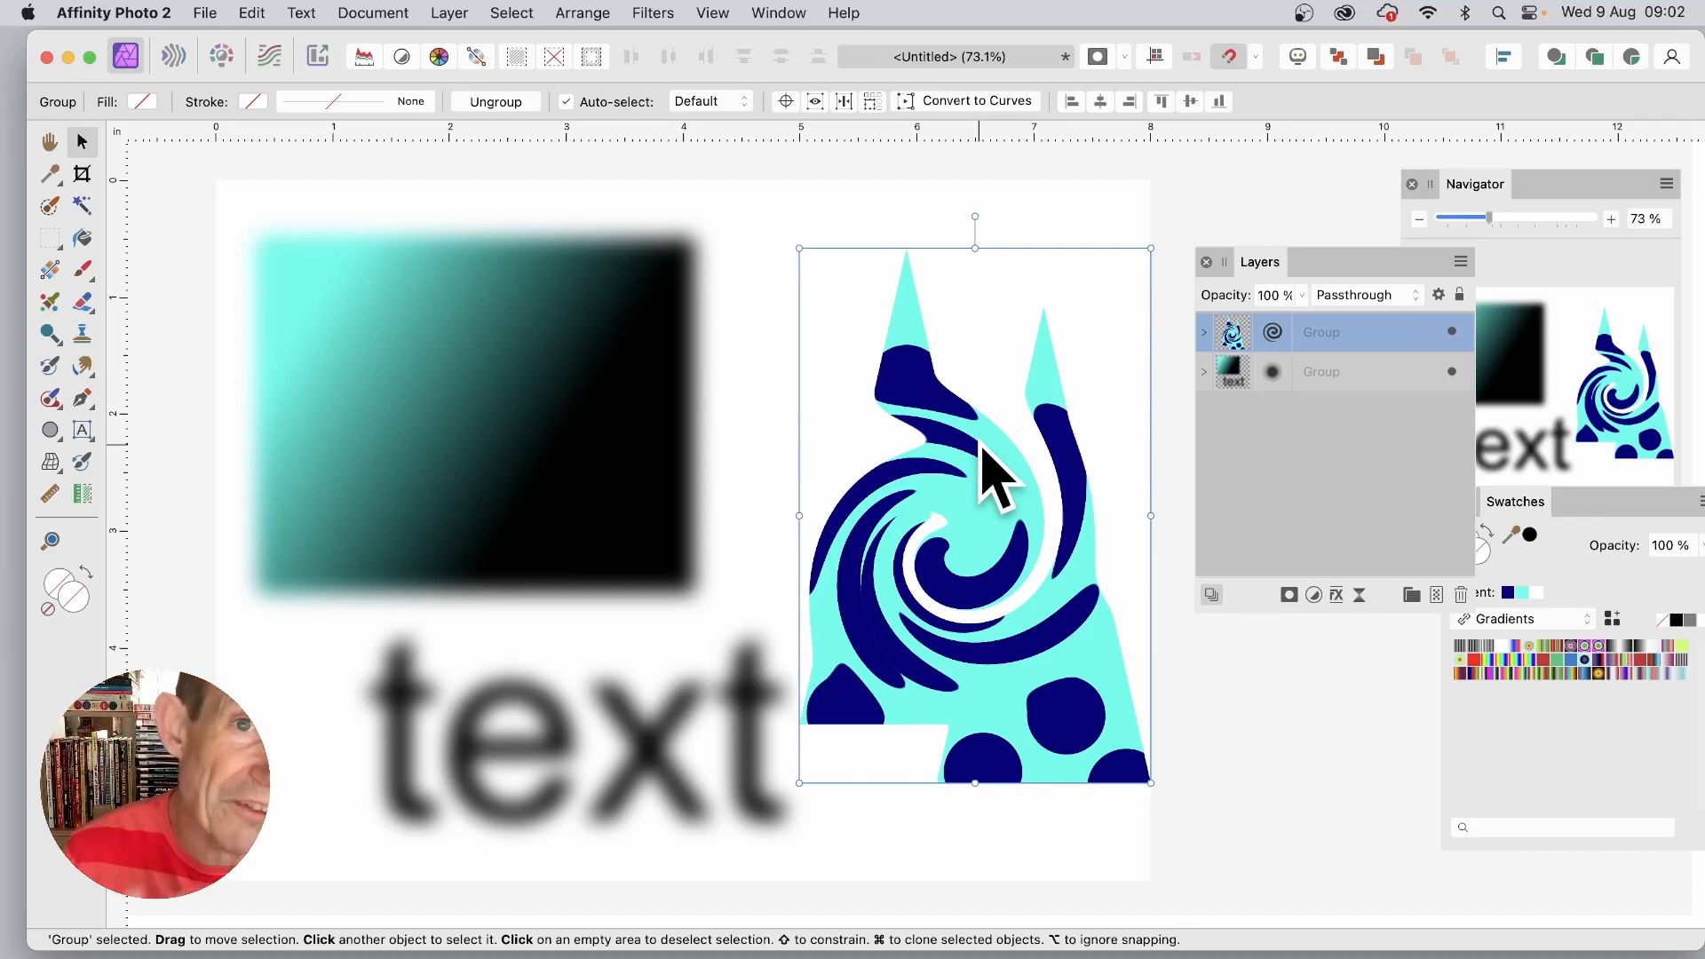
left_click(662, 10)
mouse_move(679, 95)
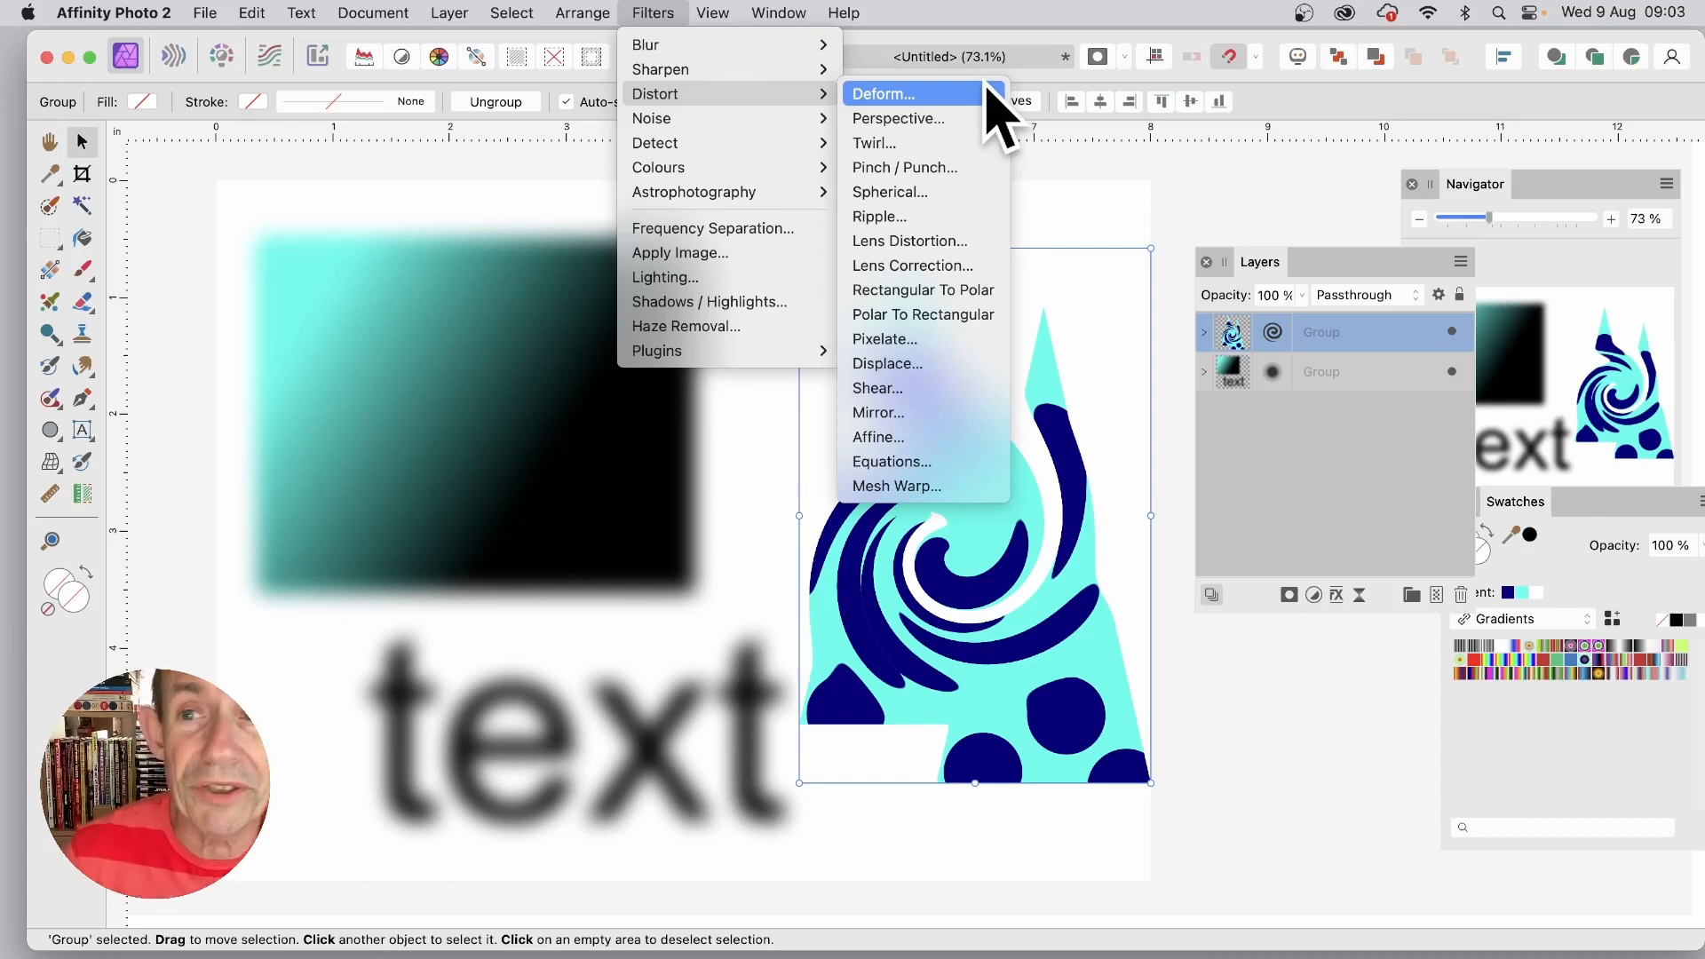
left_click(1288, 97)
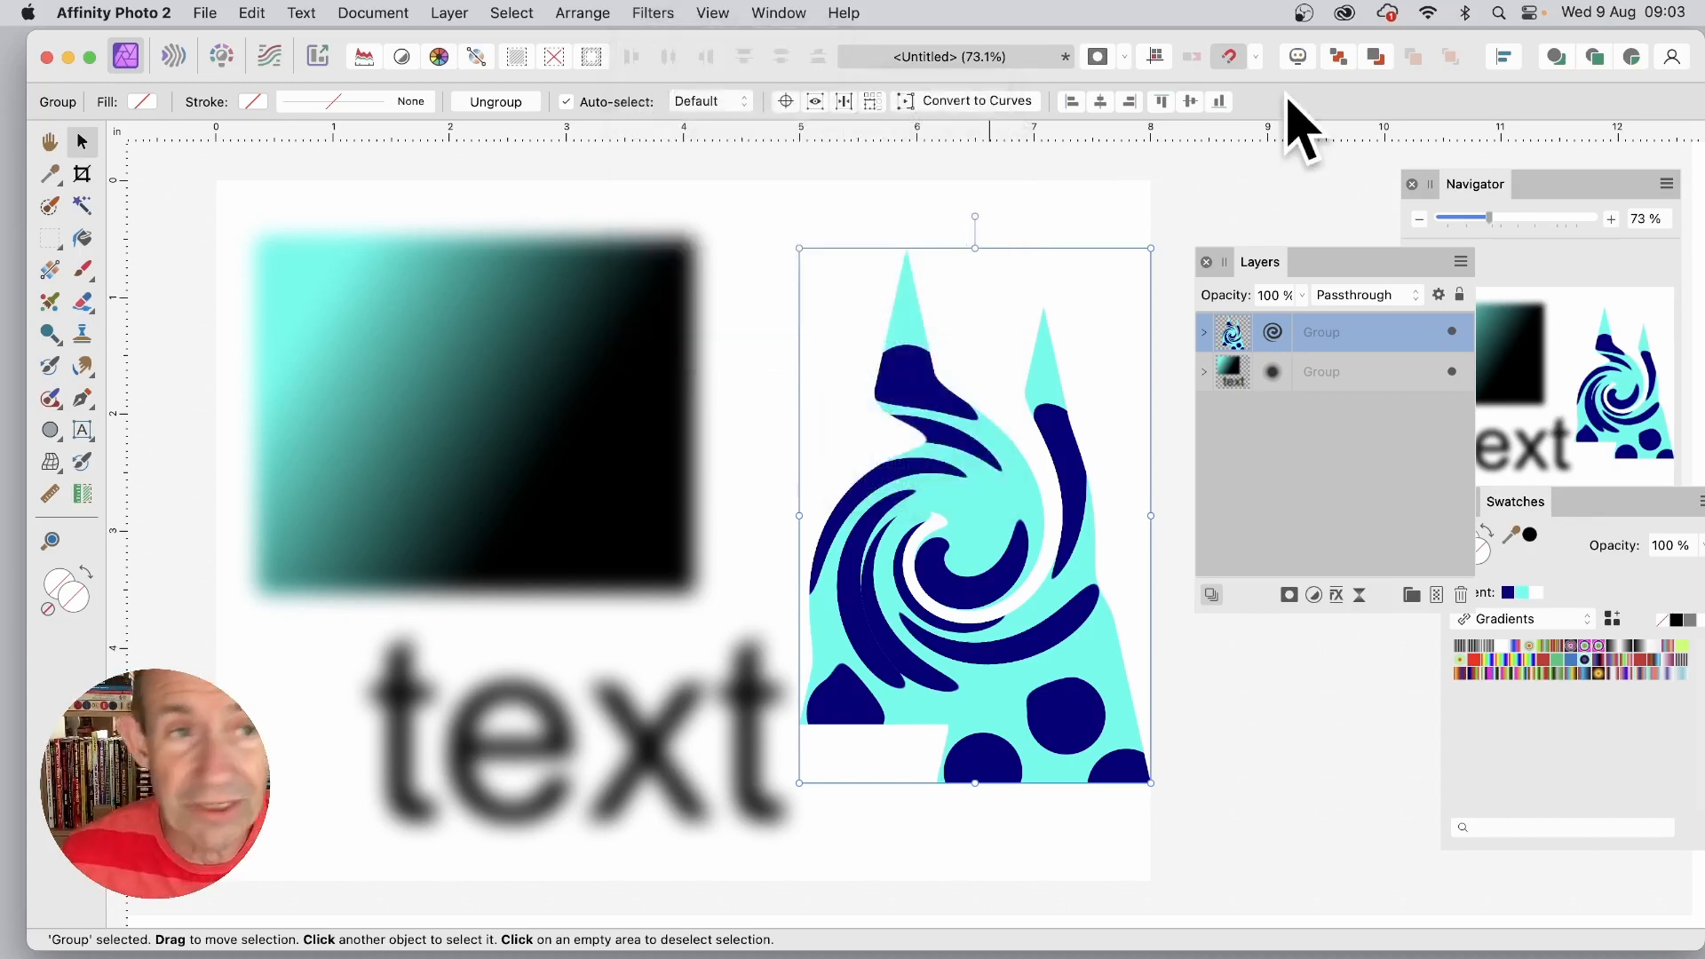
Rasterise the twirled group and move the pixel layer up and left so that it overlaps the end of the blurred text.
left_click(449, 12)
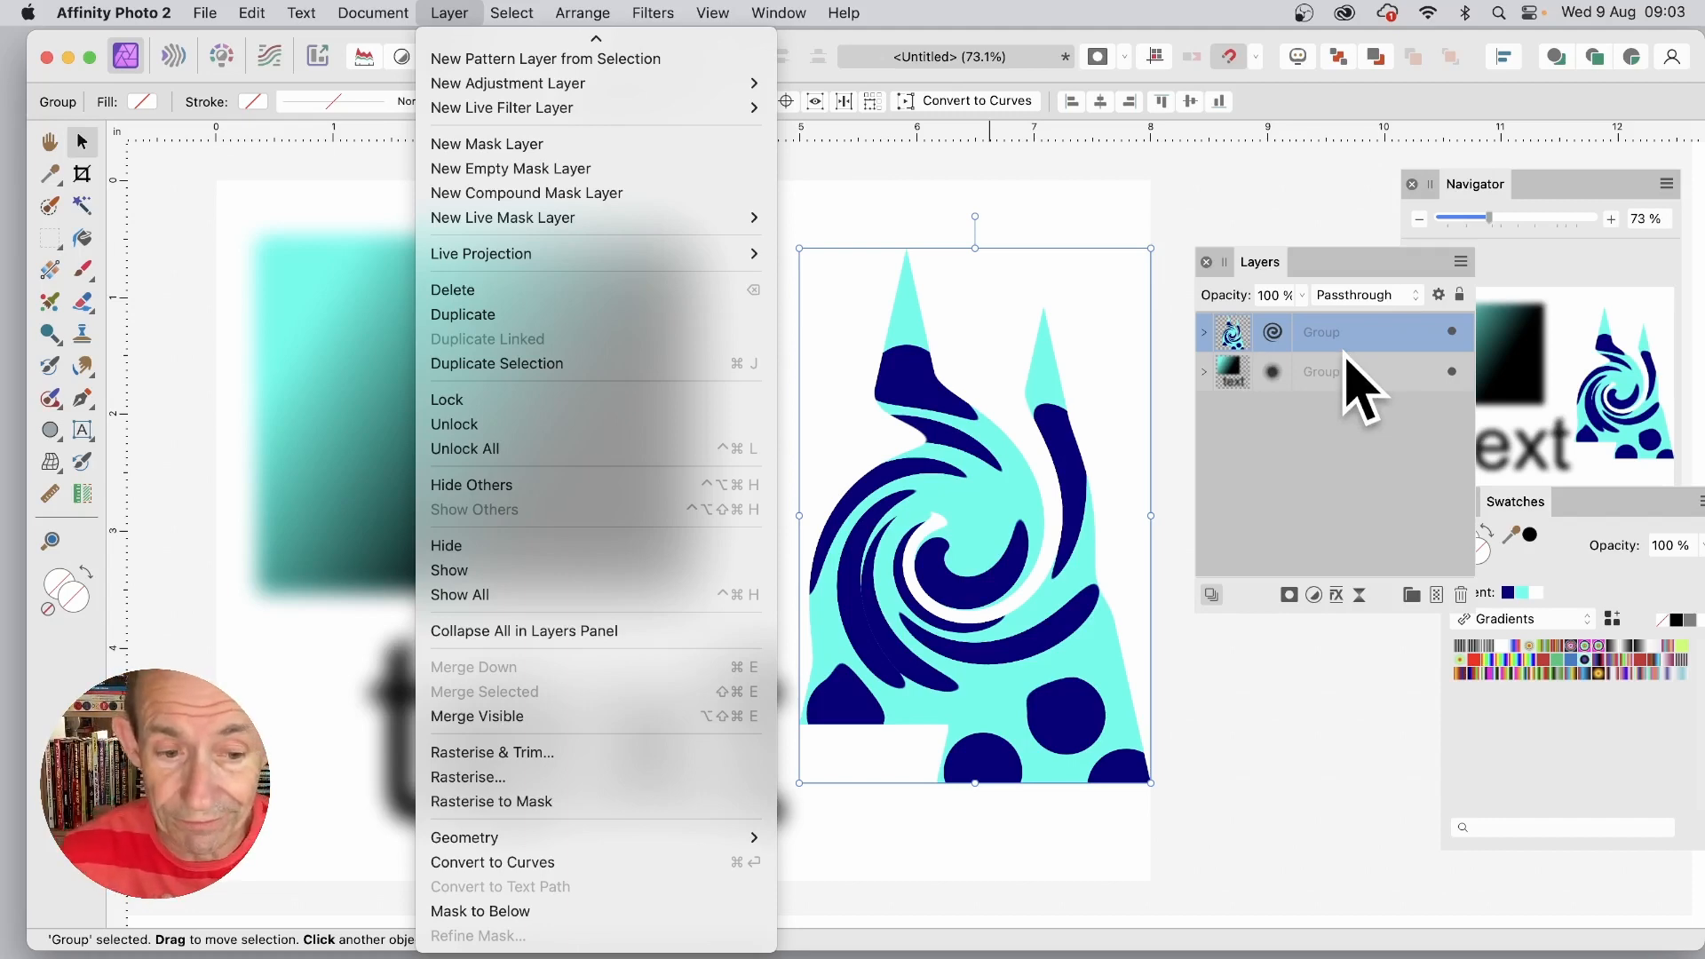
left_click(521, 776)
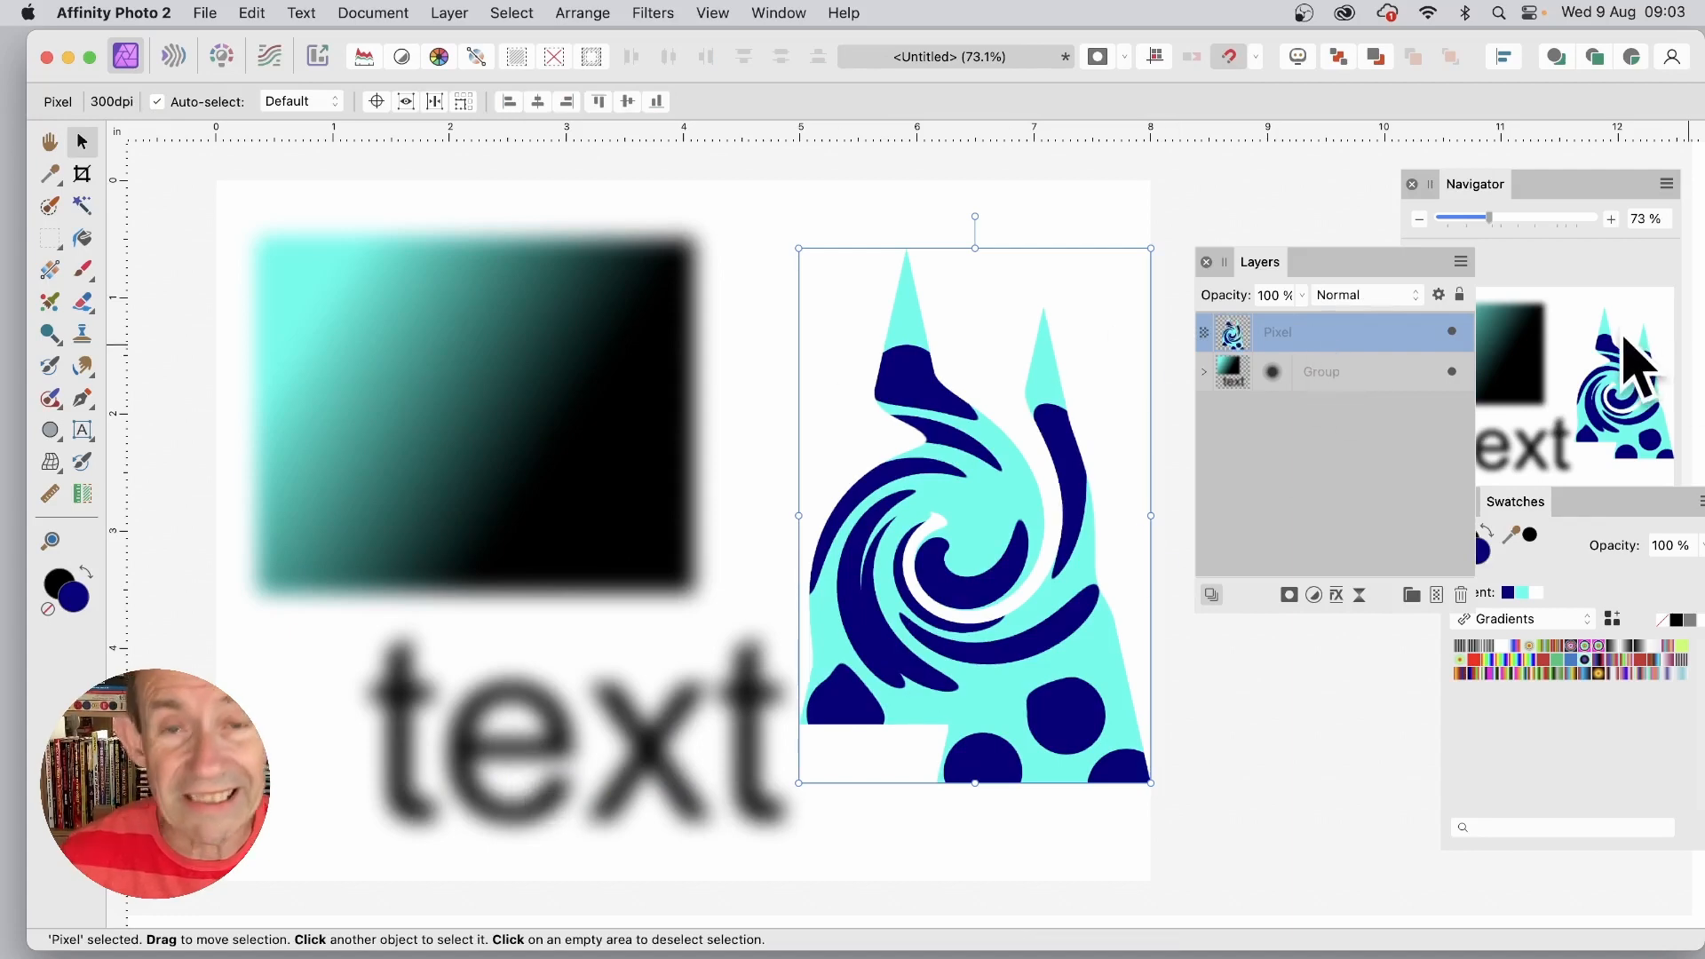
left_click_drag(975, 469, 894, 417)
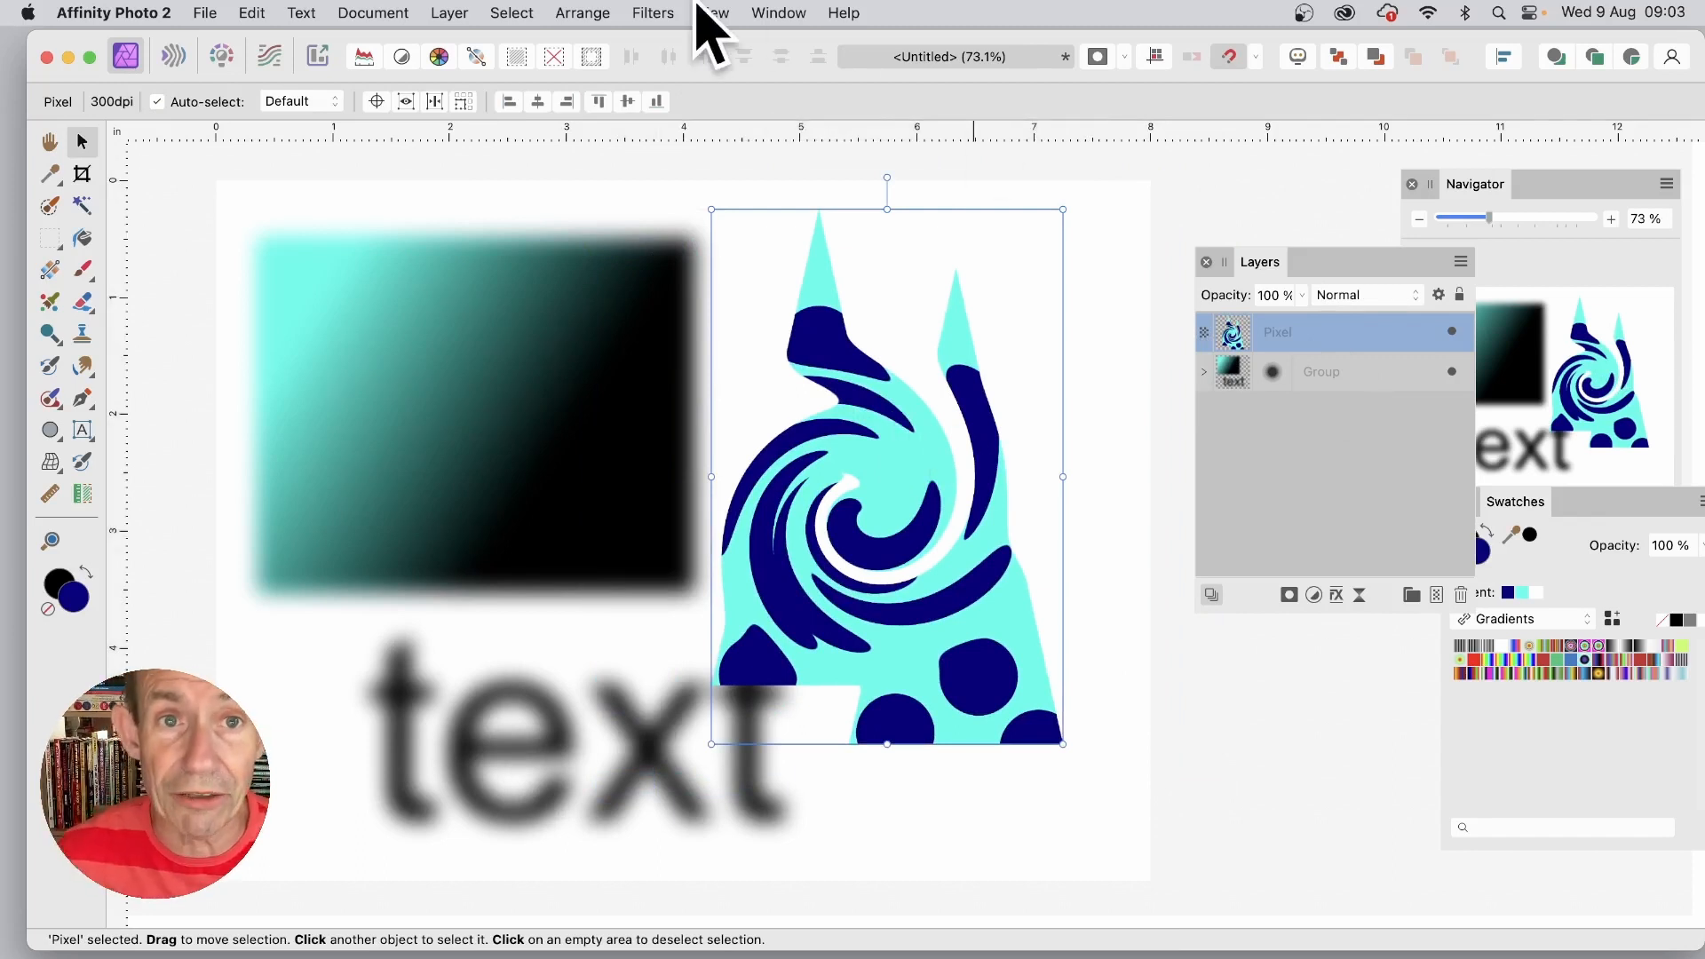
left_click(653, 12)
mouse_move(659, 99)
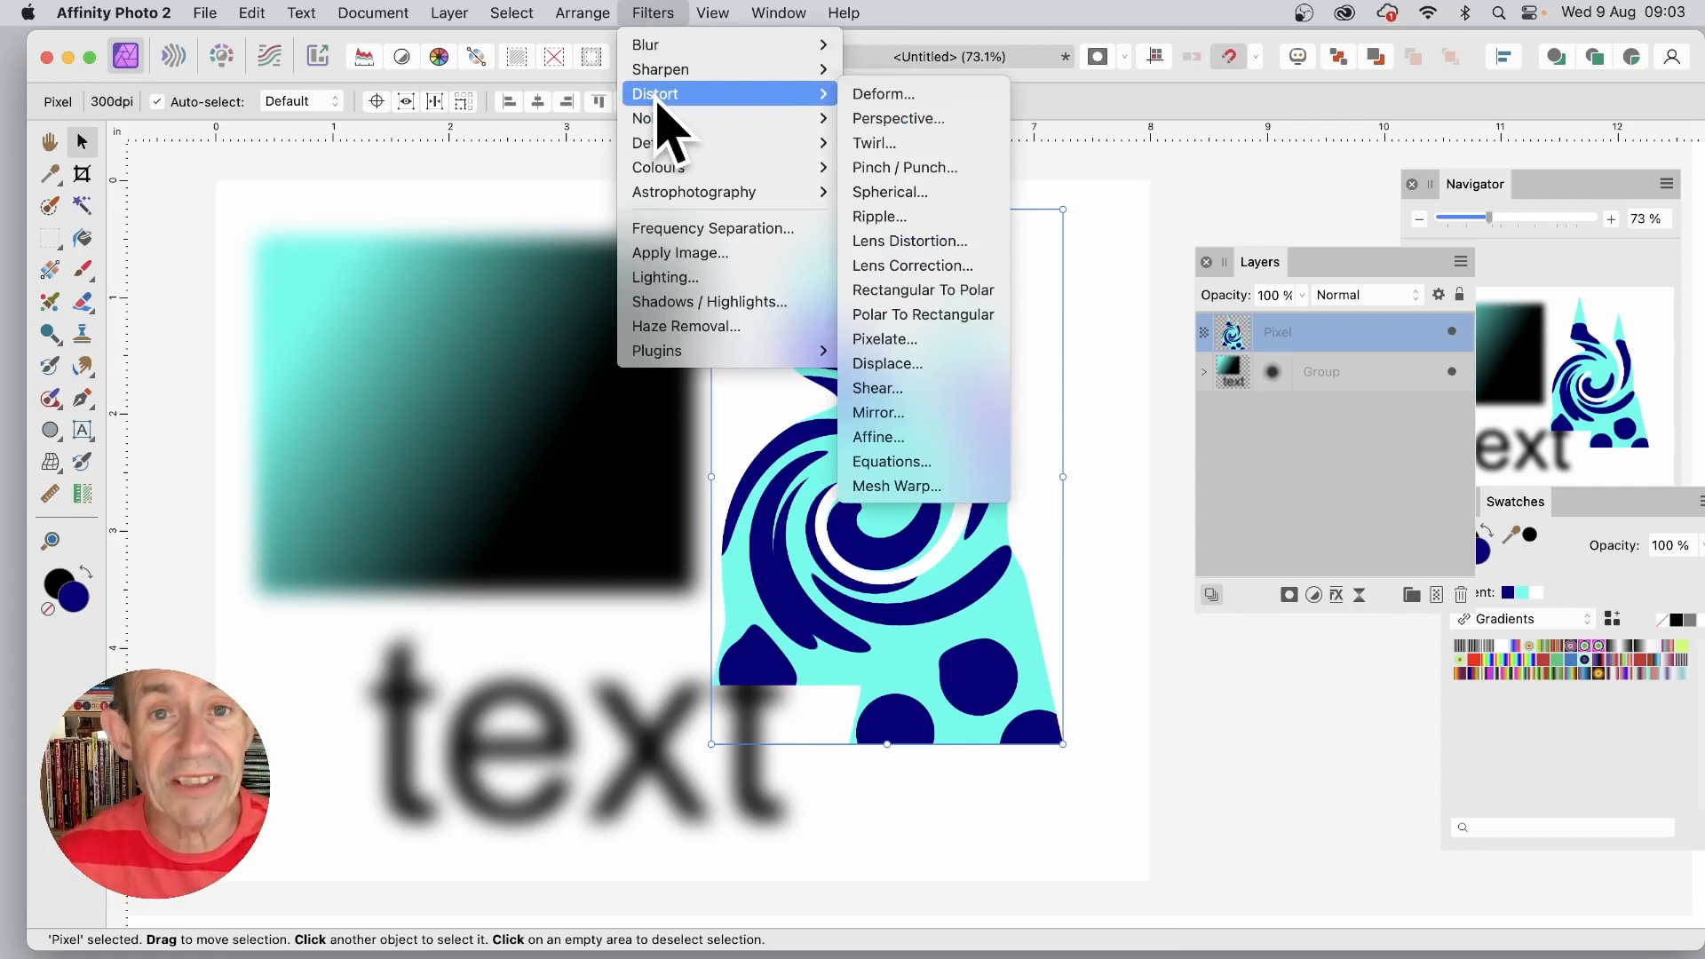
left_click(1131, 227)
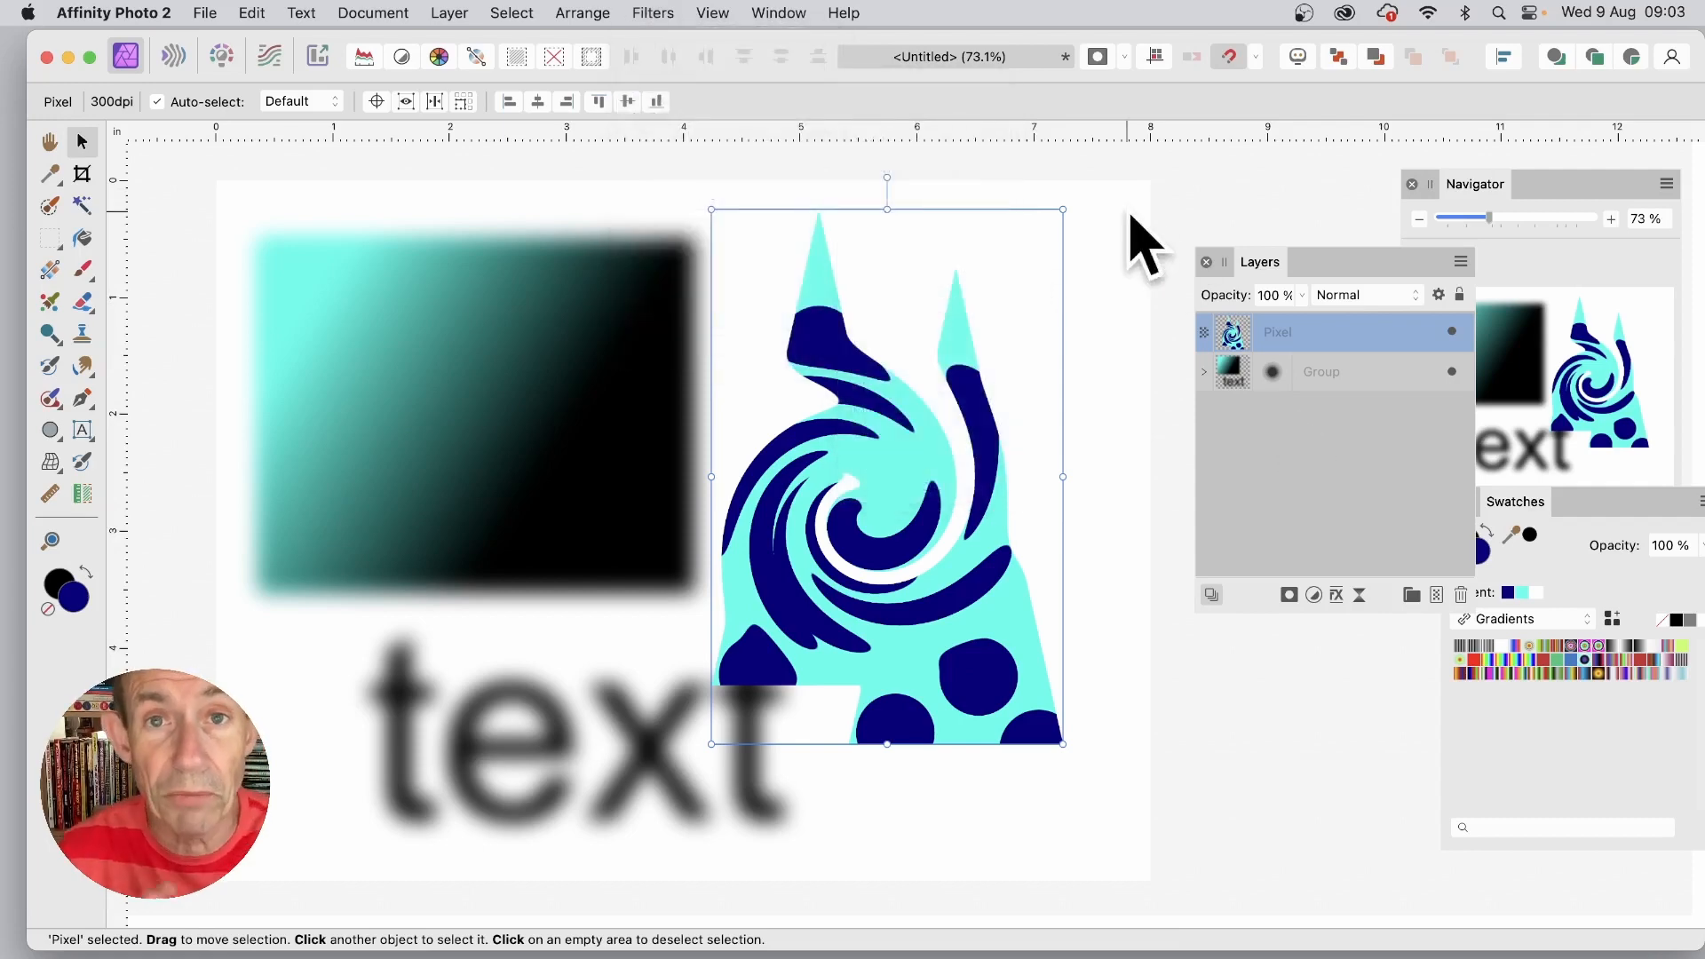